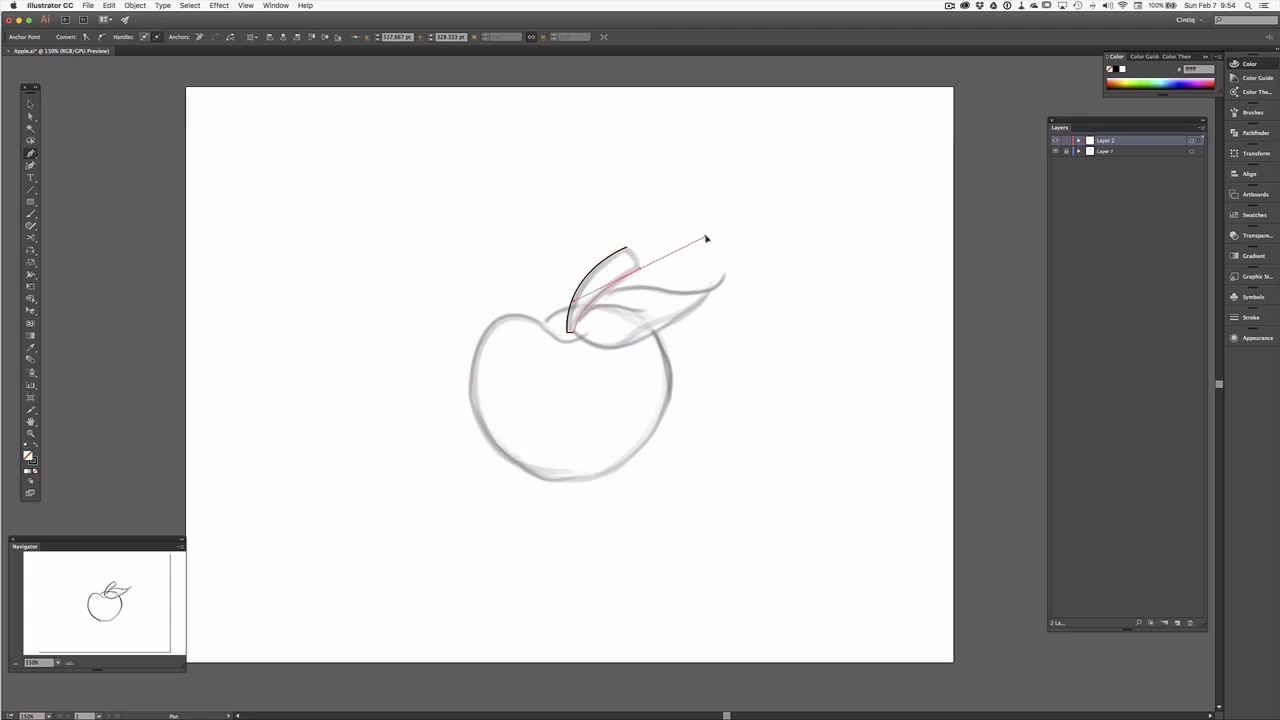
- Finish the apple stem outline with the Pen tool, curving its rounded tip and closing the path
{"action": "left_click_drag", "start_coordinate": [638, 266], "coordinate": [690, 262]}
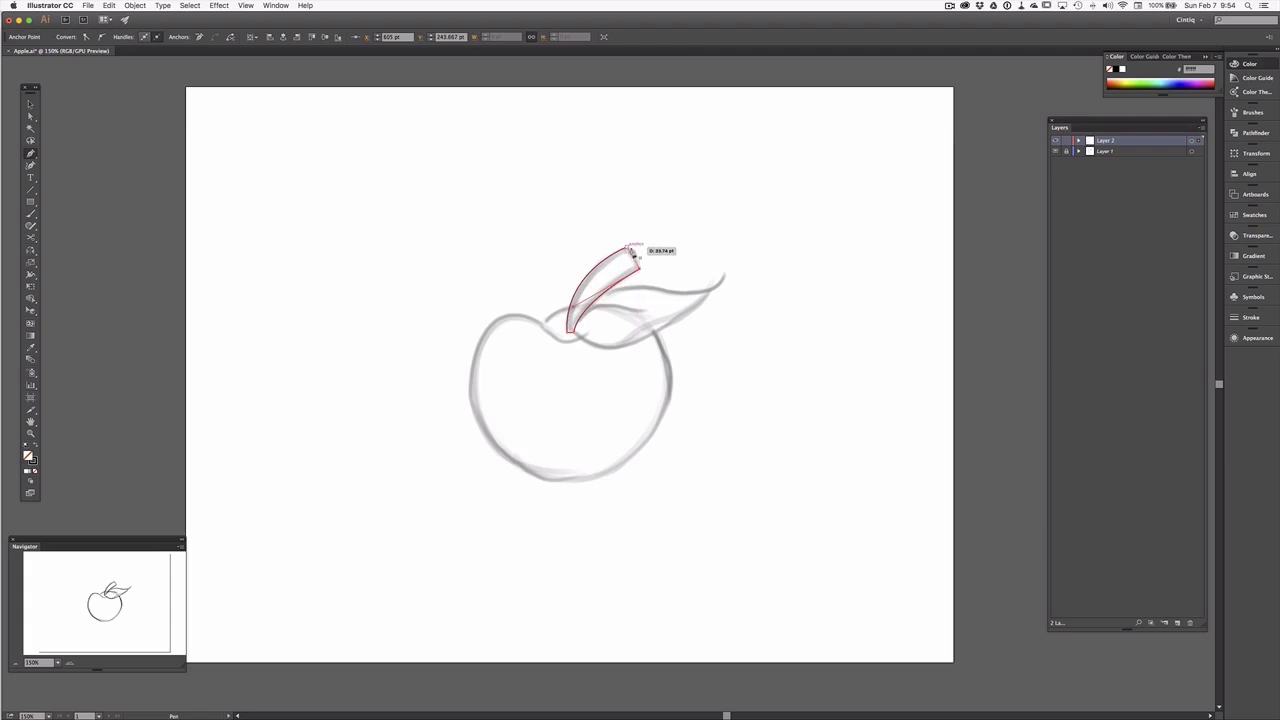
{"action": "left_click_drag", "start_coordinate": [631, 252], "coordinate": [612, 243]}
{"action": "left_click", "coordinate": [570, 324]}
{"action": "left_click_drag", "start_coordinate": [572, 326], "coordinate": [618, 338]}
- Trace the leaf as a closed curved path with the Pen tool, from its tip along the lower edge and back over the top
{"action": "left_click", "coordinate": [726, 275]}
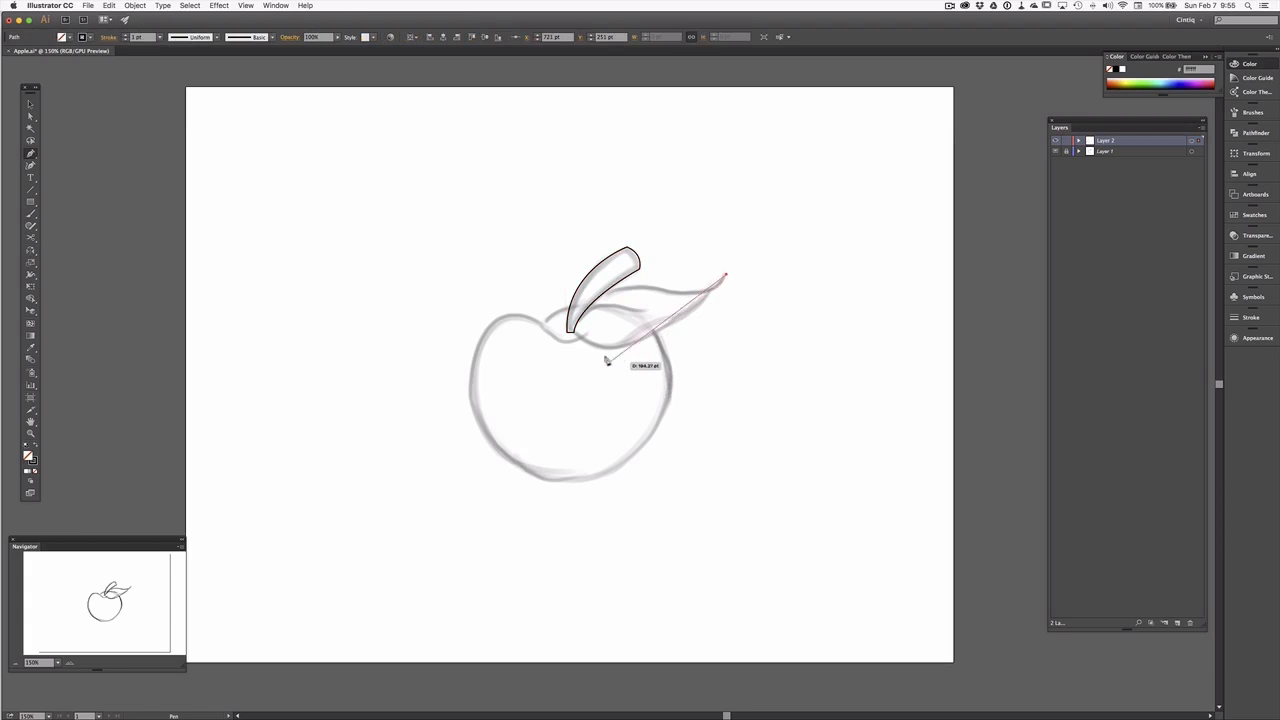
{"action": "left_click_drag", "start_coordinate": [574, 332], "coordinate": [505, 272]}
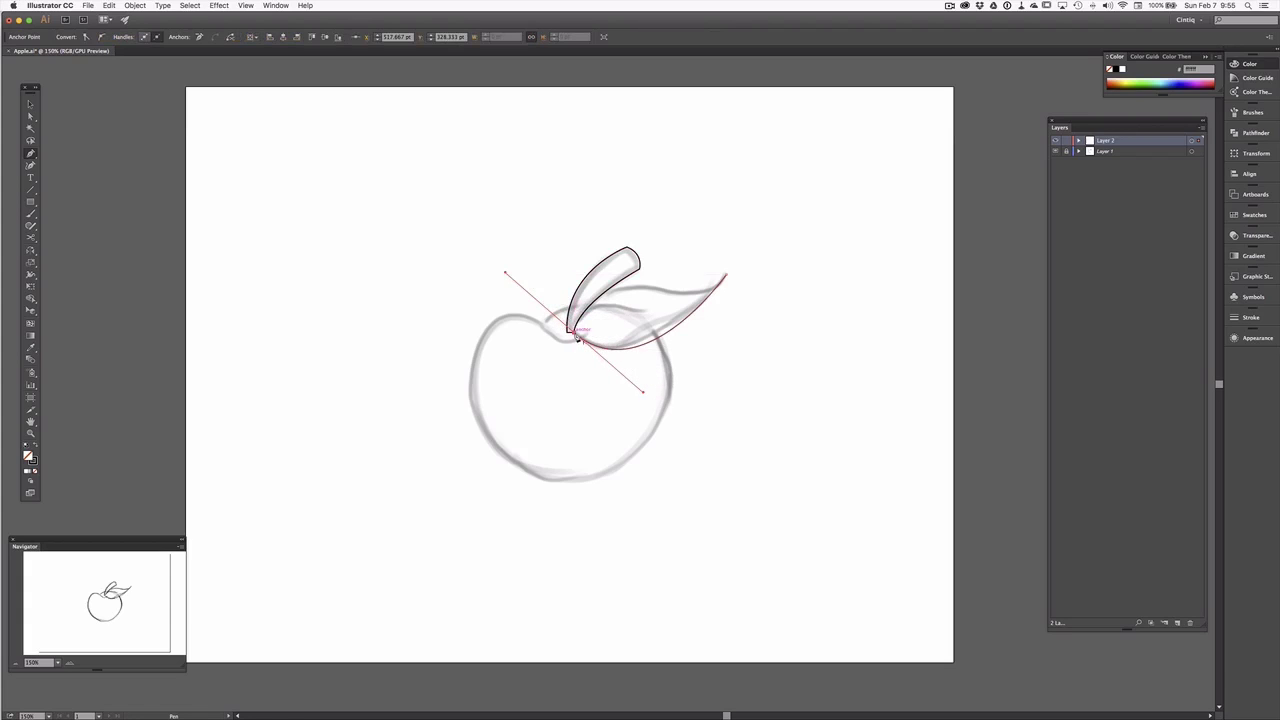
{"action": "left_click", "coordinate": [576, 337]}
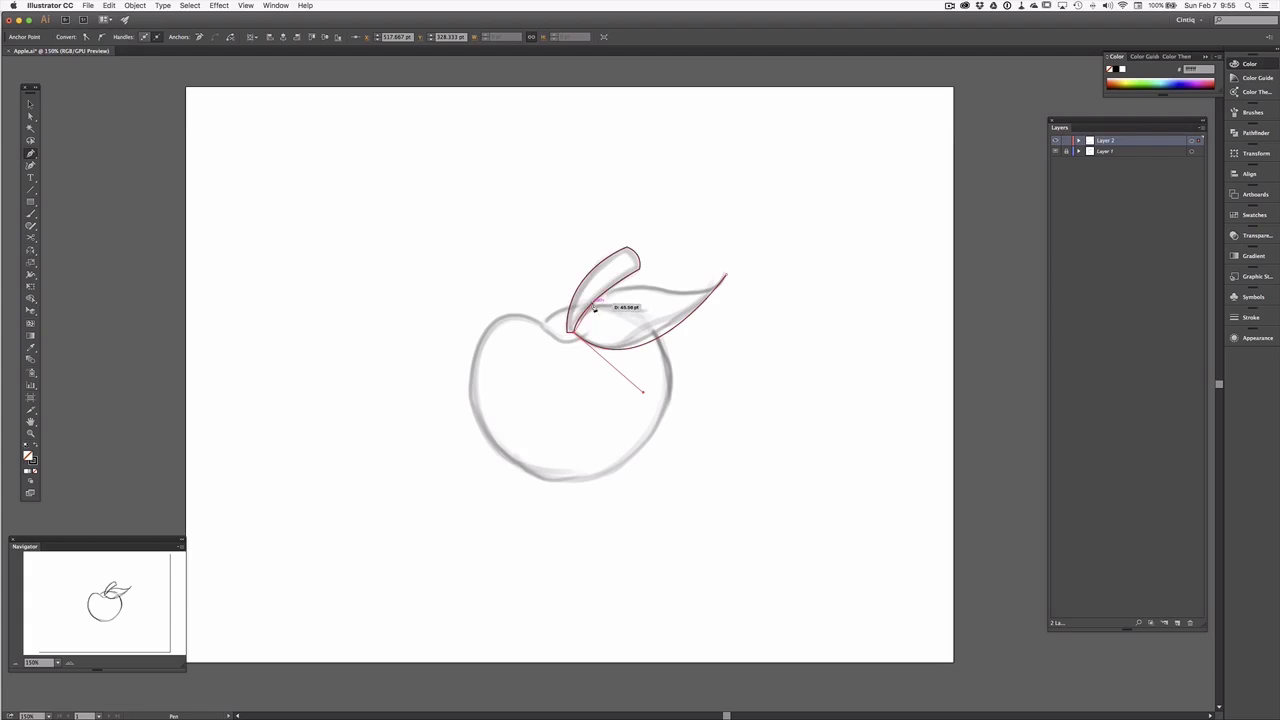
{"action": "left_click_drag", "start_coordinate": [591, 305], "coordinate": [615, 293]}
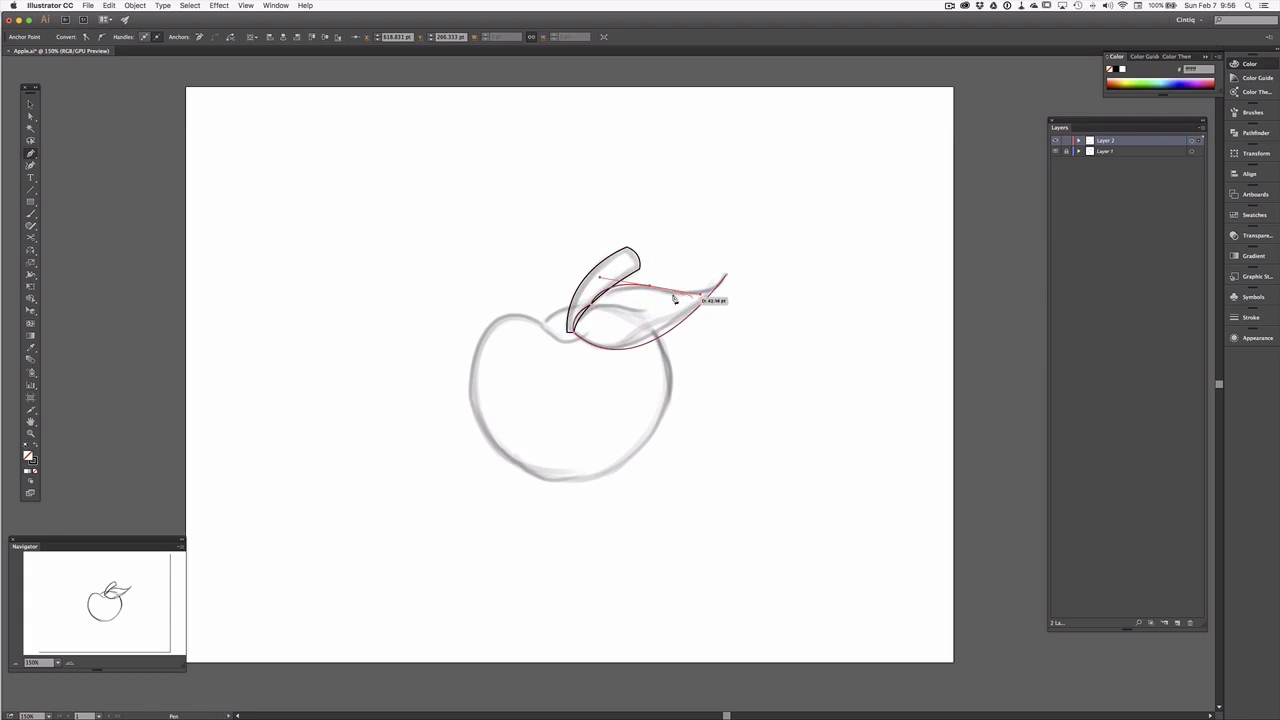
{"action": "left_click", "coordinate": [728, 274]}
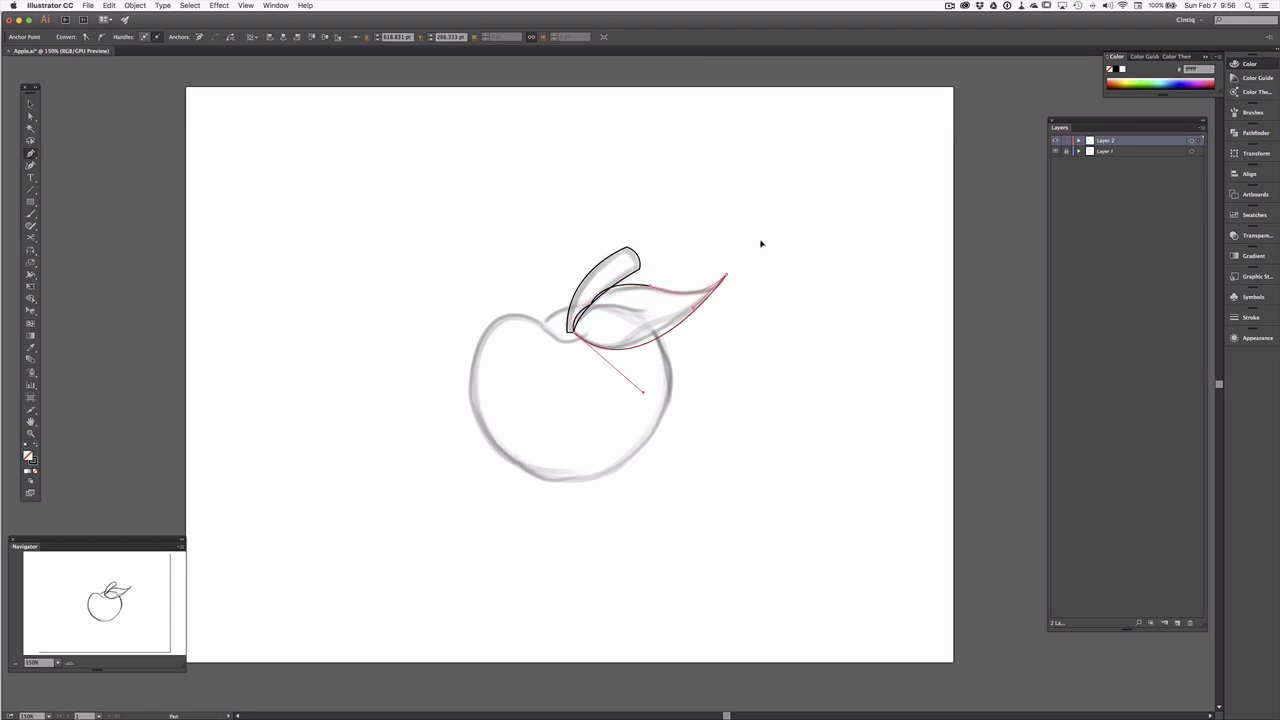
{"action": "left_click_drag", "start_coordinate": [760, 240], "coordinate": [761, 243]}
- Expand Layer 2 and hide the leaf and stem paths
{"action": "left_click", "coordinate": [1078, 140]}
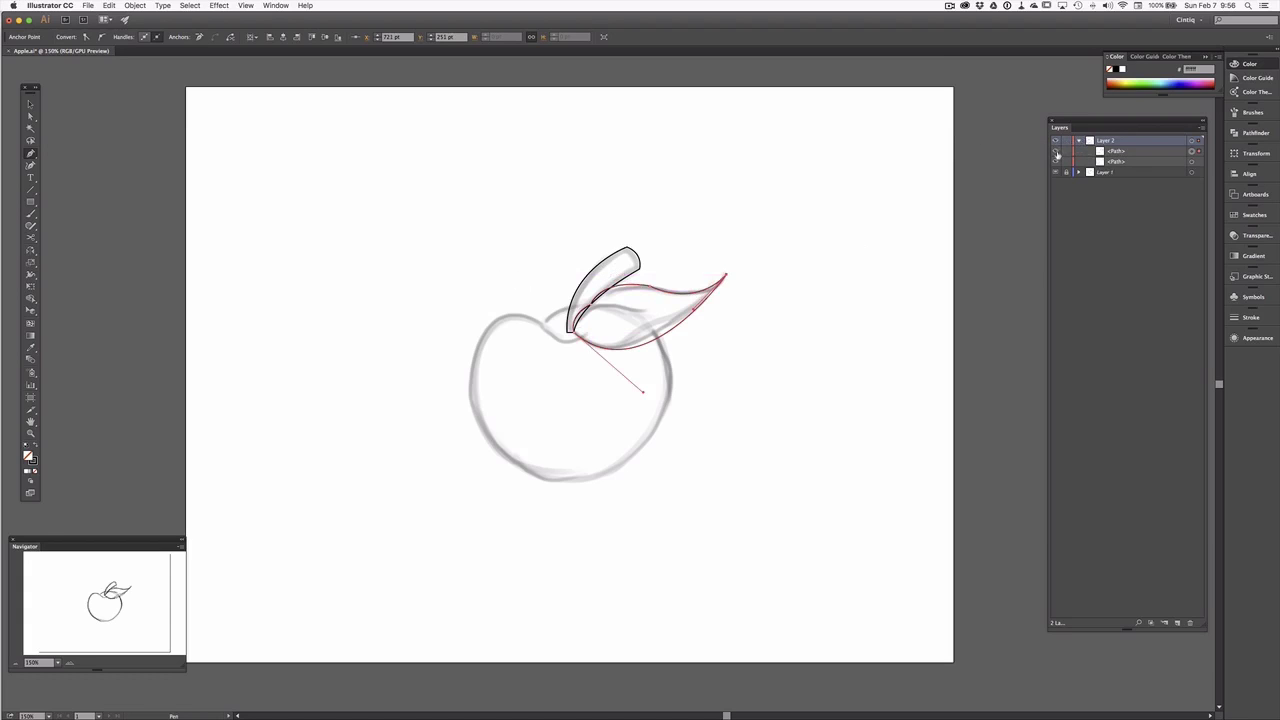
{"action": "left_click", "coordinate": [1056, 152]}
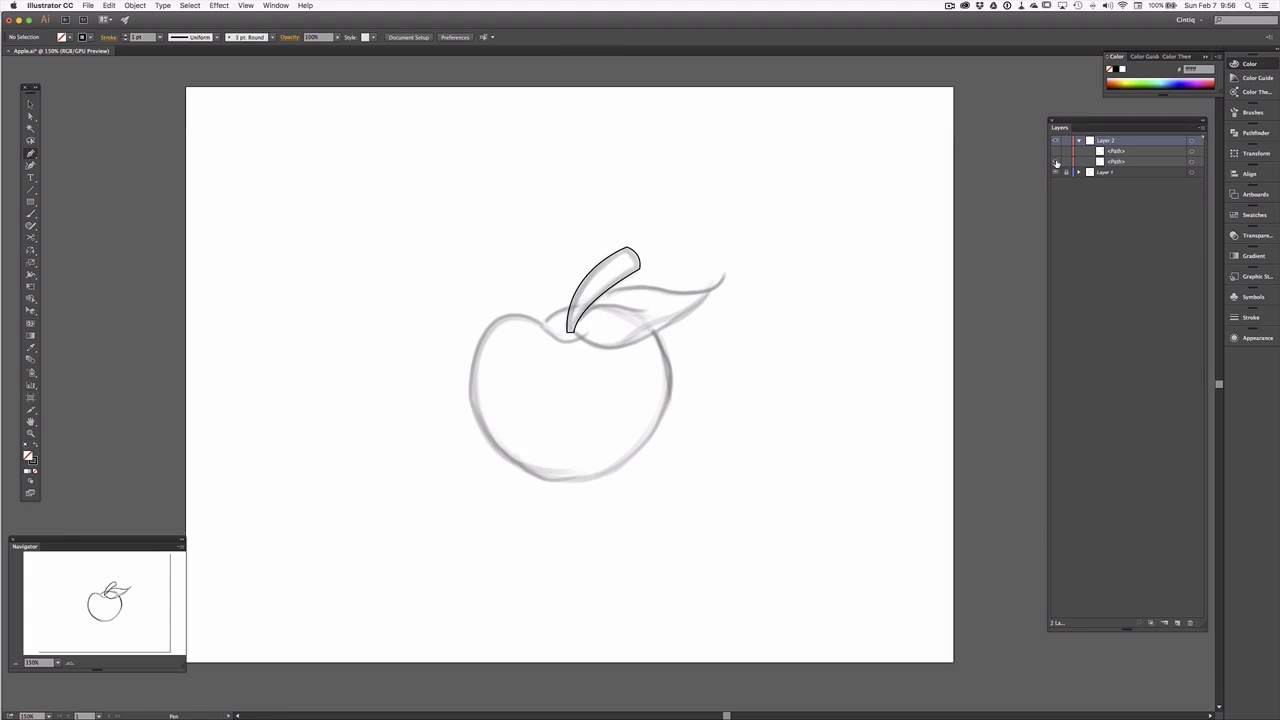
{"action": "left_click", "coordinate": [1056, 161]}
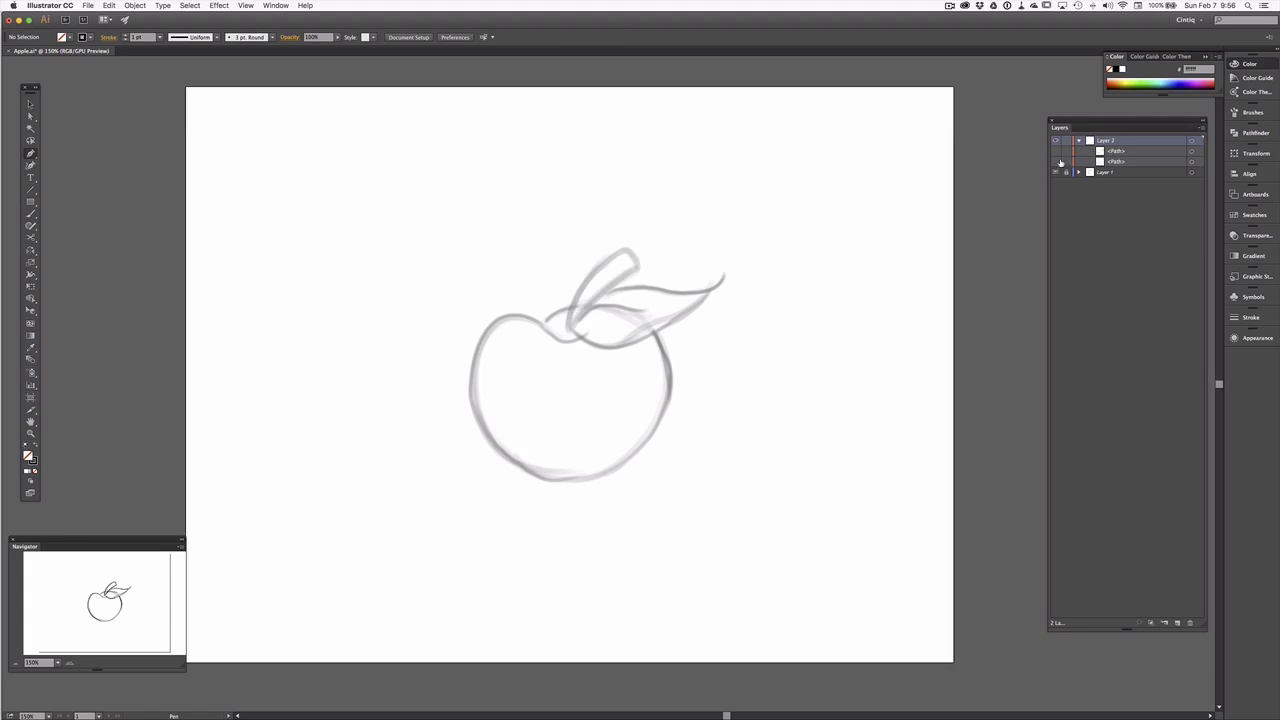
- Trace the apple body clockwise from the top notch with the Pen tool, breaking the handles at each side and bottom anchor, and close the path
{"action": "left_click", "coordinate": [542, 323]}
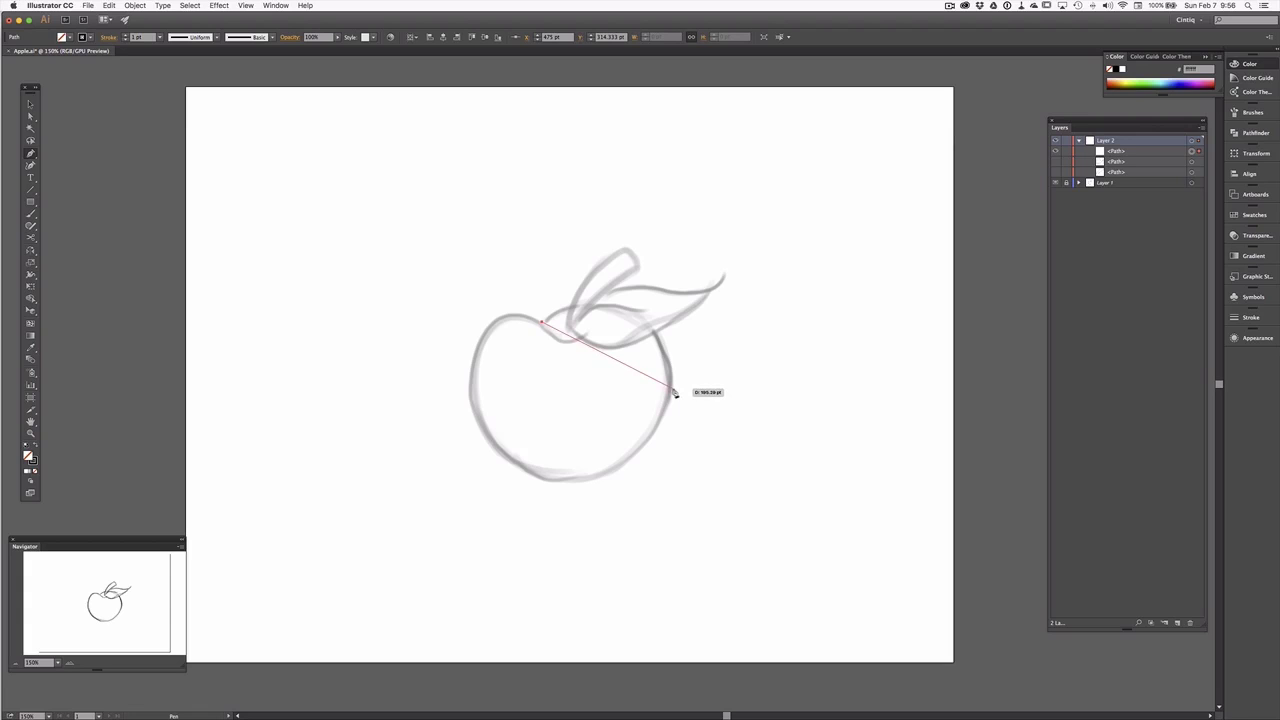
{"action": "left_click_drag", "start_coordinate": [672, 388], "coordinate": [690, 532]}
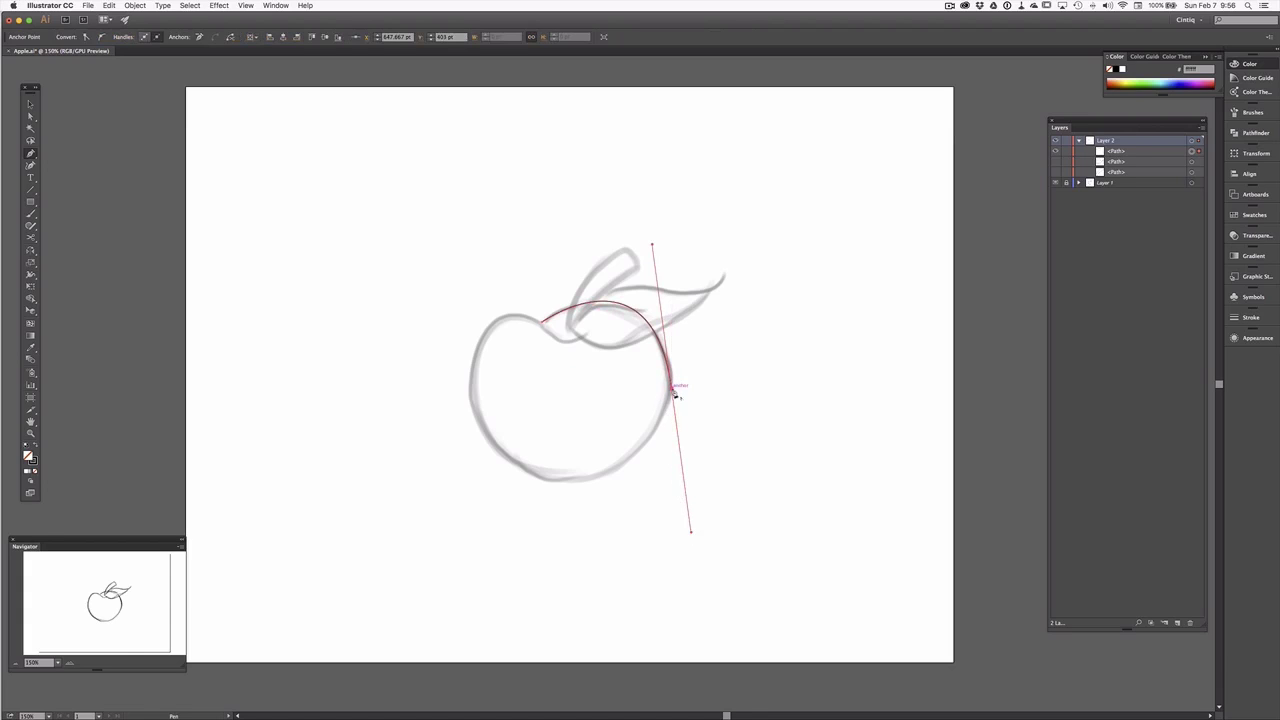
{"action": "left_click", "coordinate": [673, 391]}
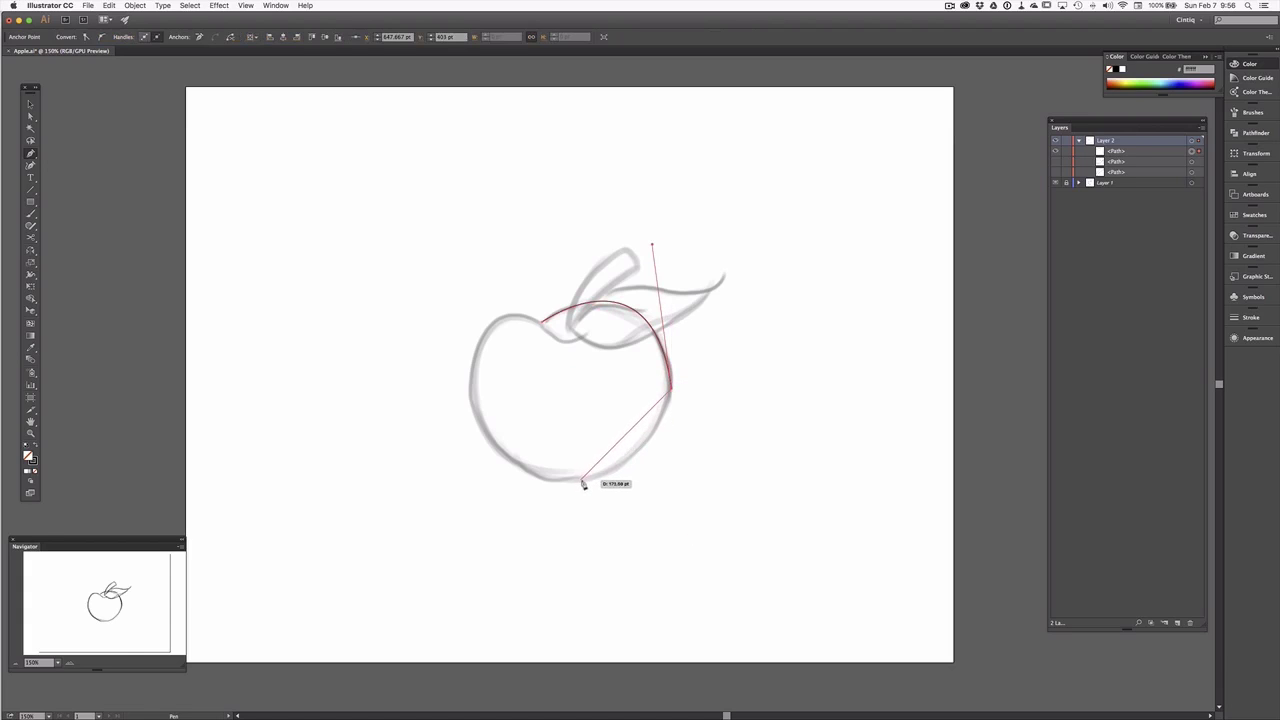
{"action": "left_click_drag", "start_coordinate": [581, 480], "coordinate": [494, 487]}
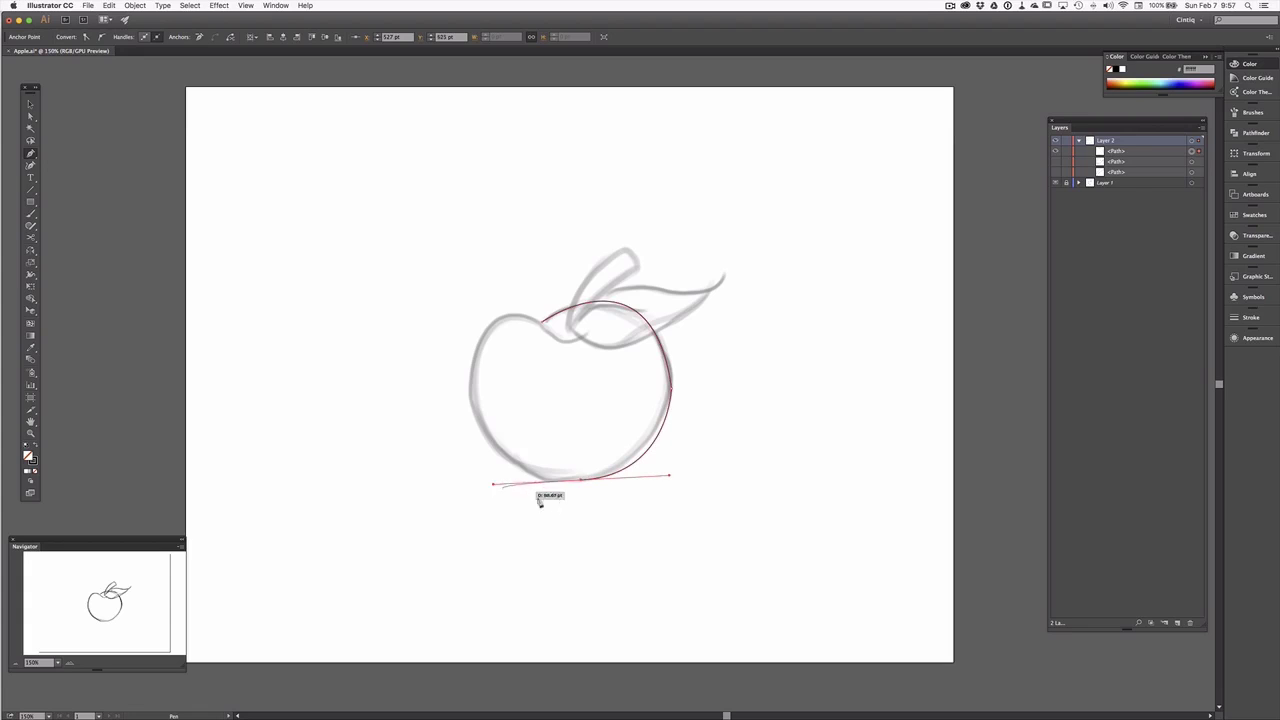
{"action": "left_click", "coordinate": [582, 482]}
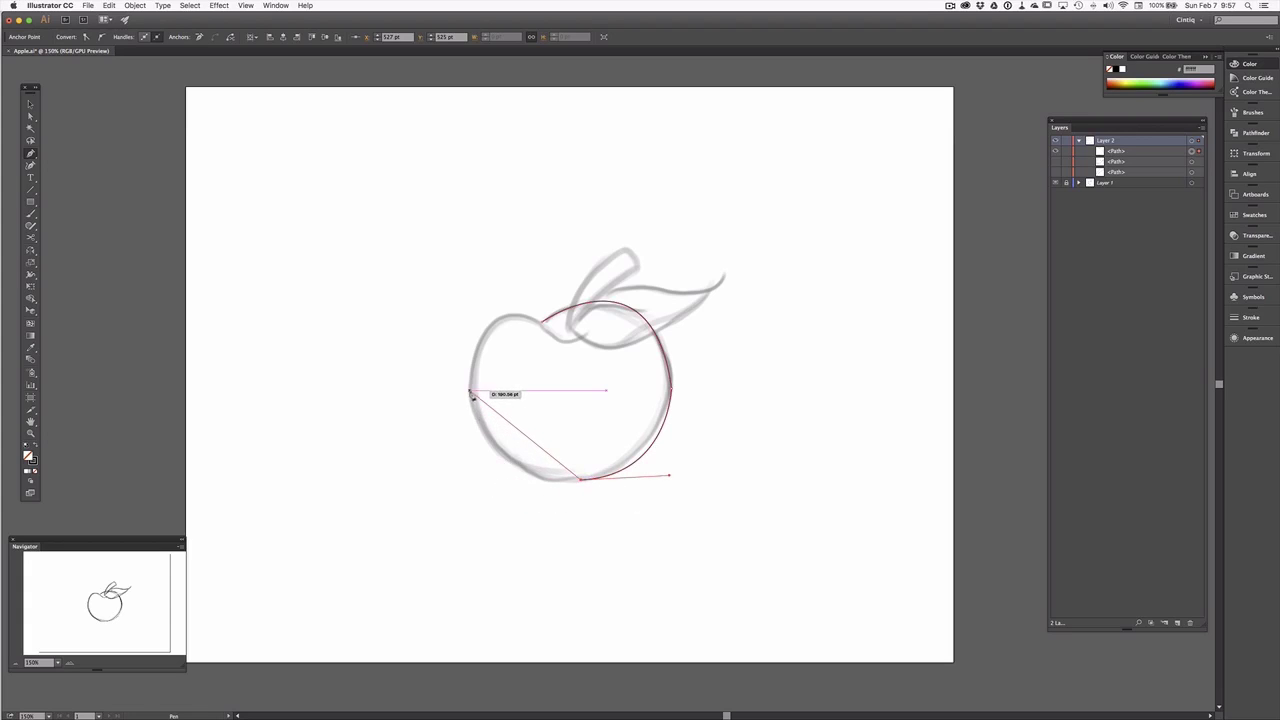
{"action": "left_click_drag", "start_coordinate": [471, 390], "coordinate": [456, 278]}
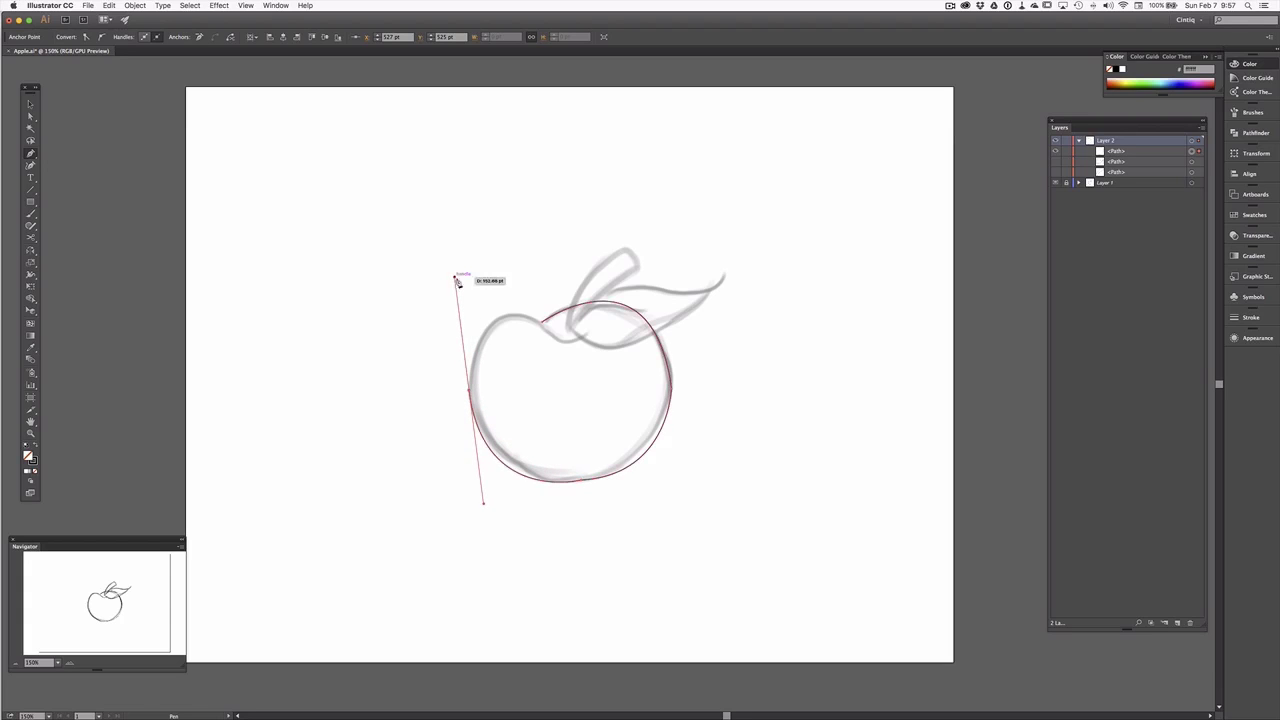
{"action": "left_click", "coordinate": [472, 393]}
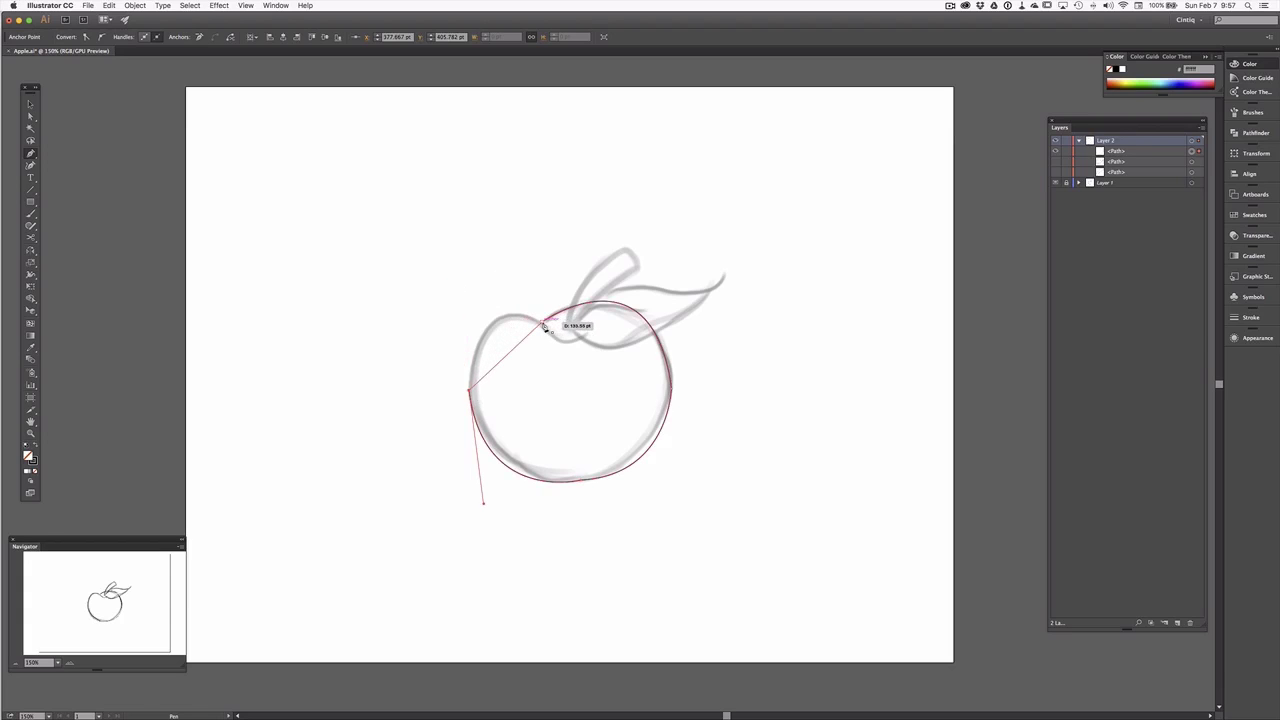
{"action": "left_click_drag", "start_coordinate": [545, 325], "coordinate": [633, 360]}
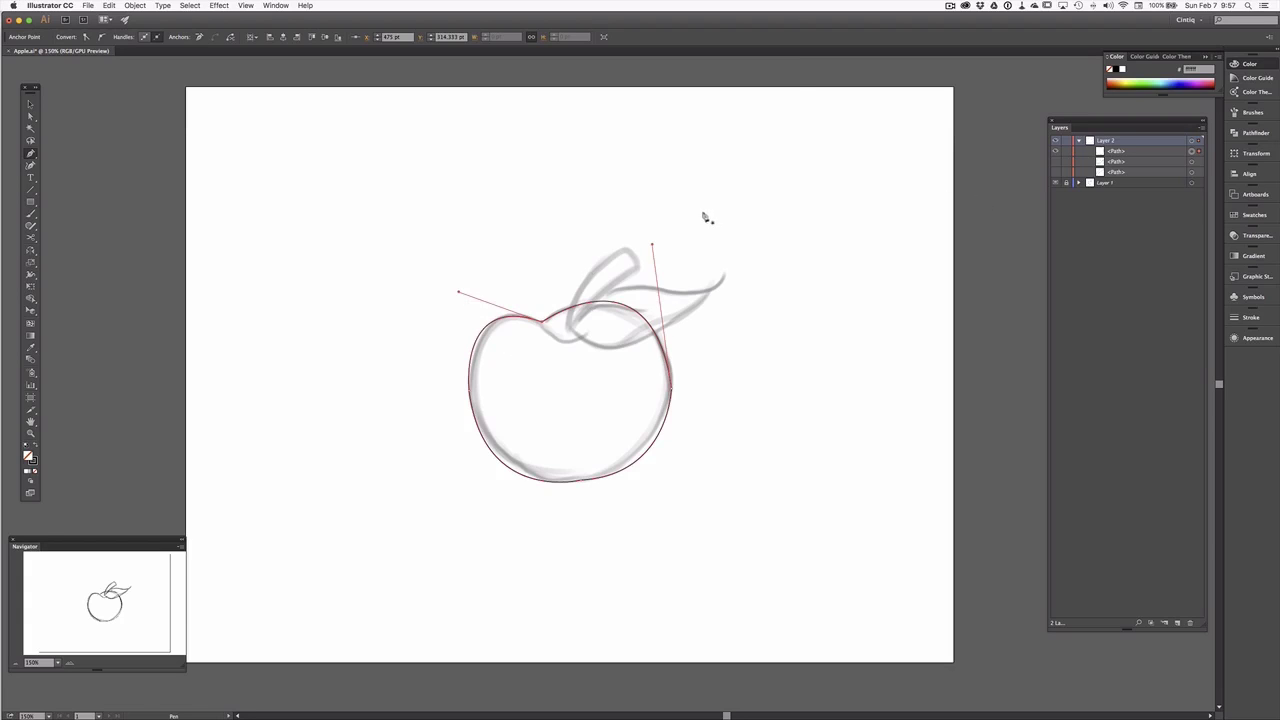
- Move the apple body path below the stem and leaf paths in Layer 2 and show both hidden paths again
{"action": "left_click", "coordinate": [30, 104]}
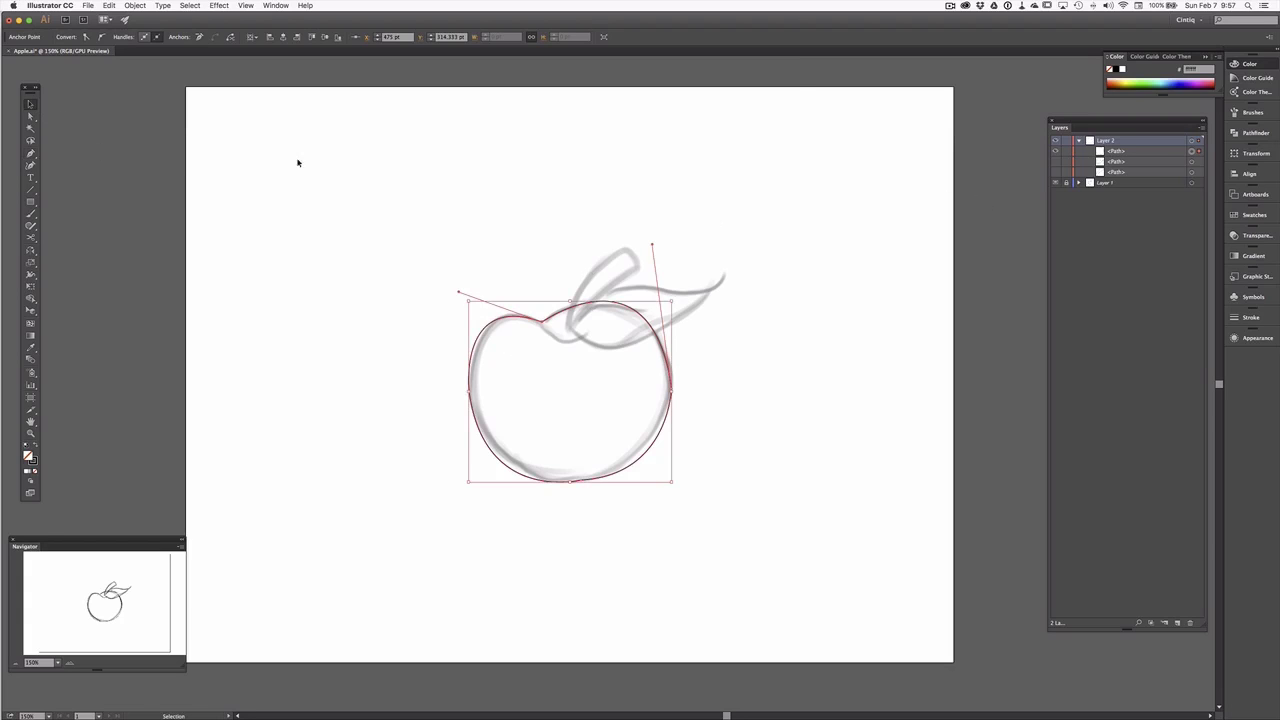
{"action": "left_click_drag", "start_coordinate": [1141, 152], "coordinate": [1114, 166]}
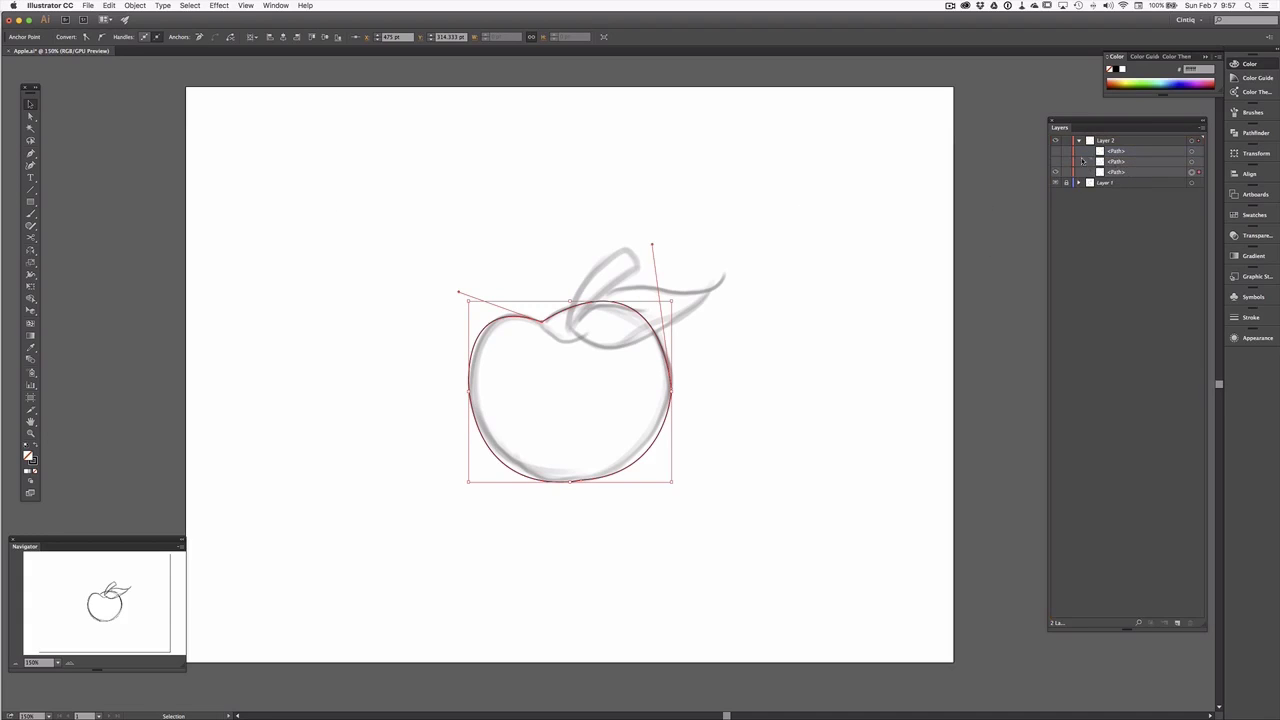
{"action": "left_click", "coordinate": [1056, 162]}
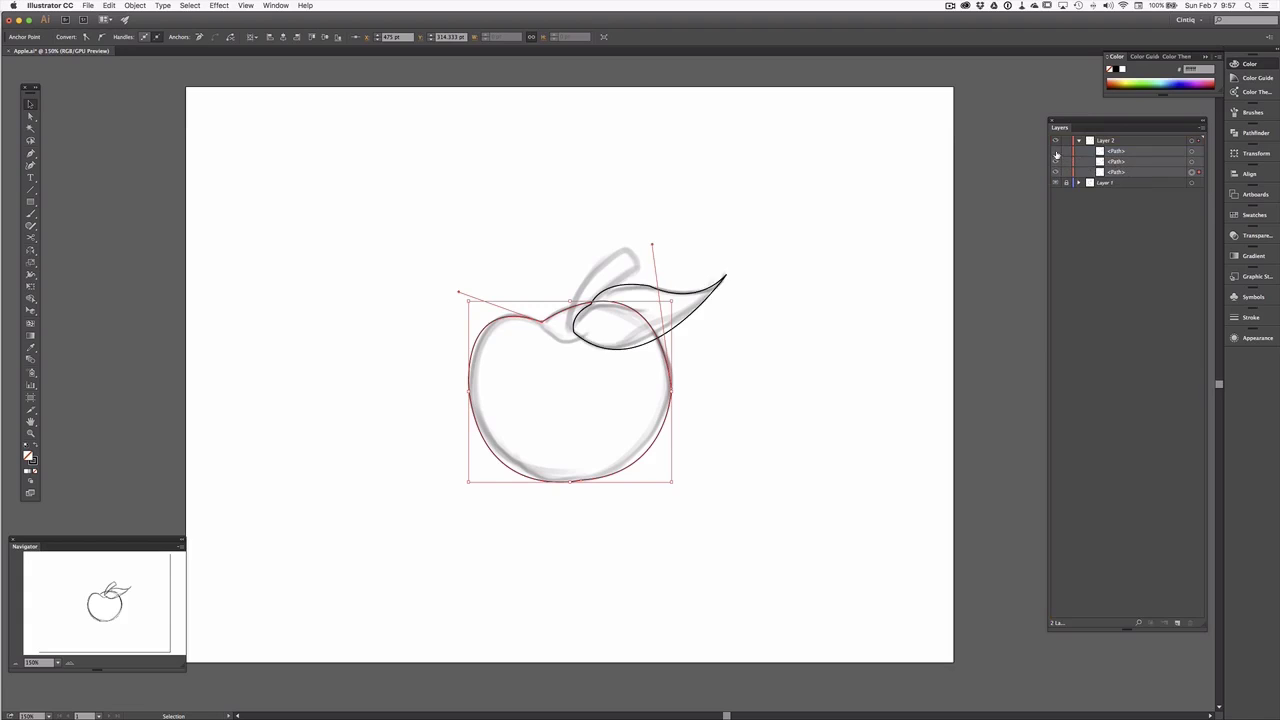
{"action": "left_click", "coordinate": [1056, 151]}
- Copy the apple body path and paste the duplicate directly in front of it
{"action": "left_click", "coordinate": [30, 434]}
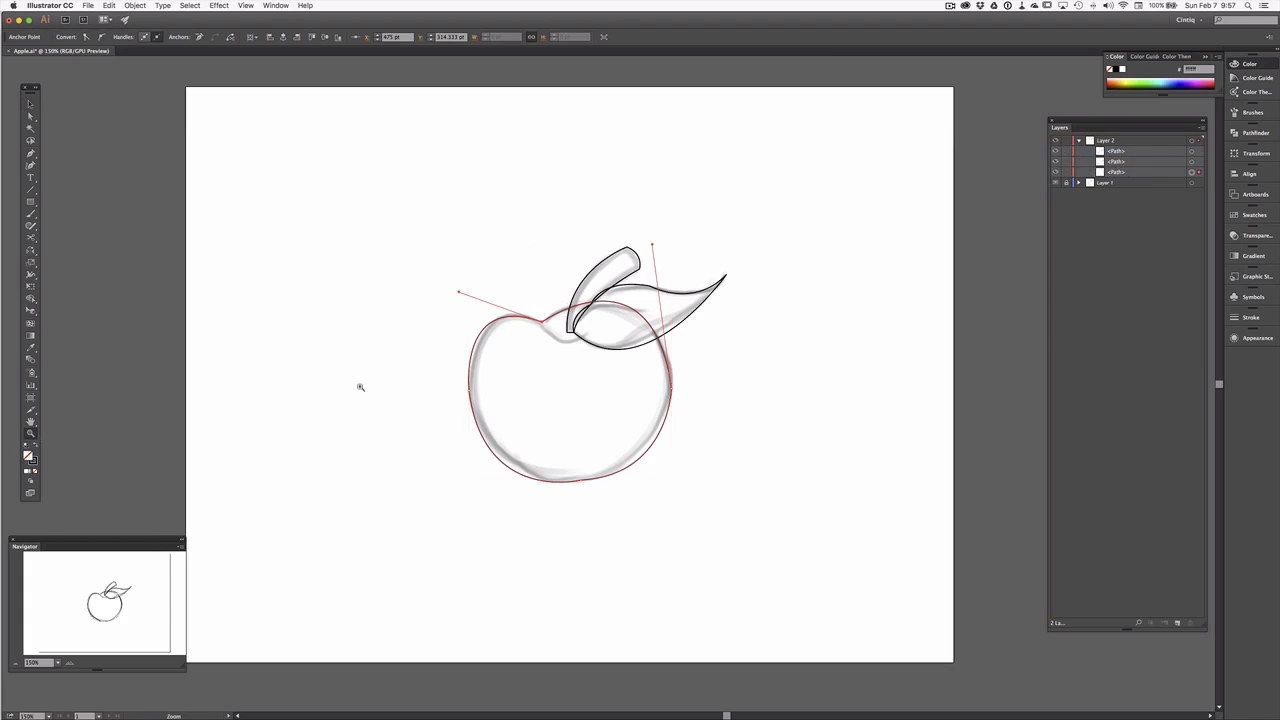
{"action": "left_click", "coordinate": [604, 428]}
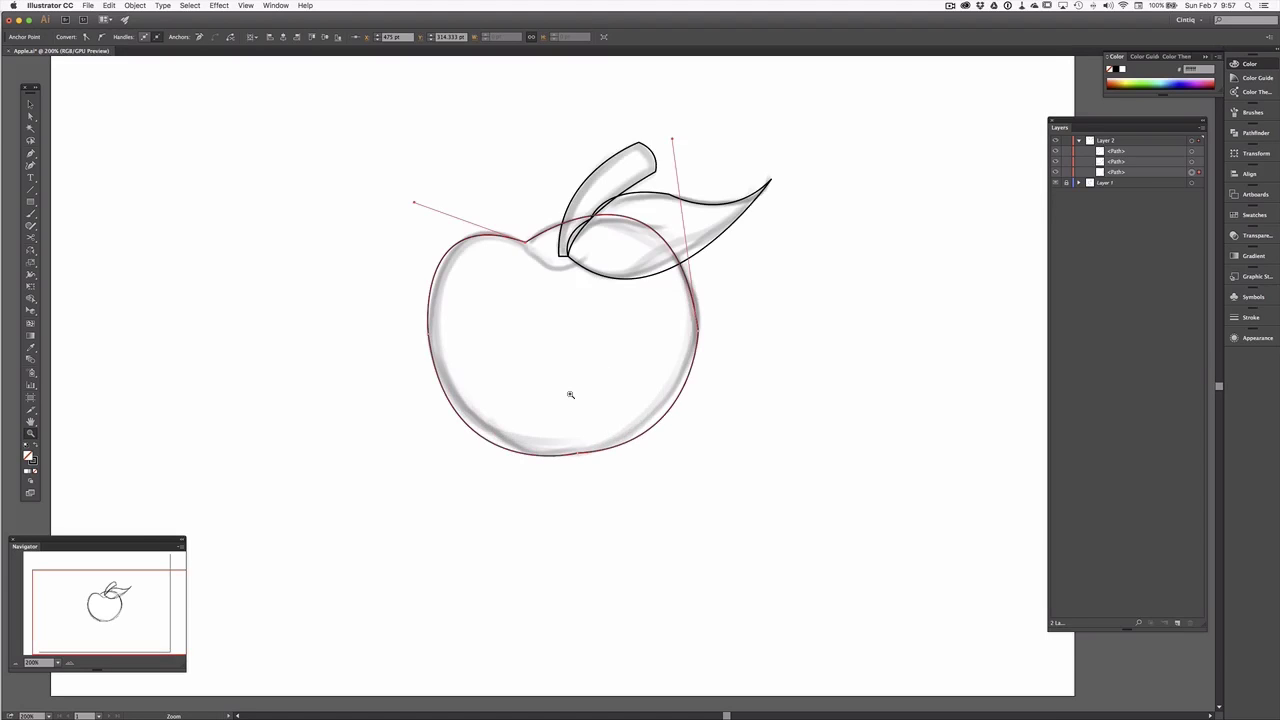
{"action": "key", "text": "space"}
{"action": "left_click_drag", "start_coordinate": [579, 324], "coordinate": [576, 407]}
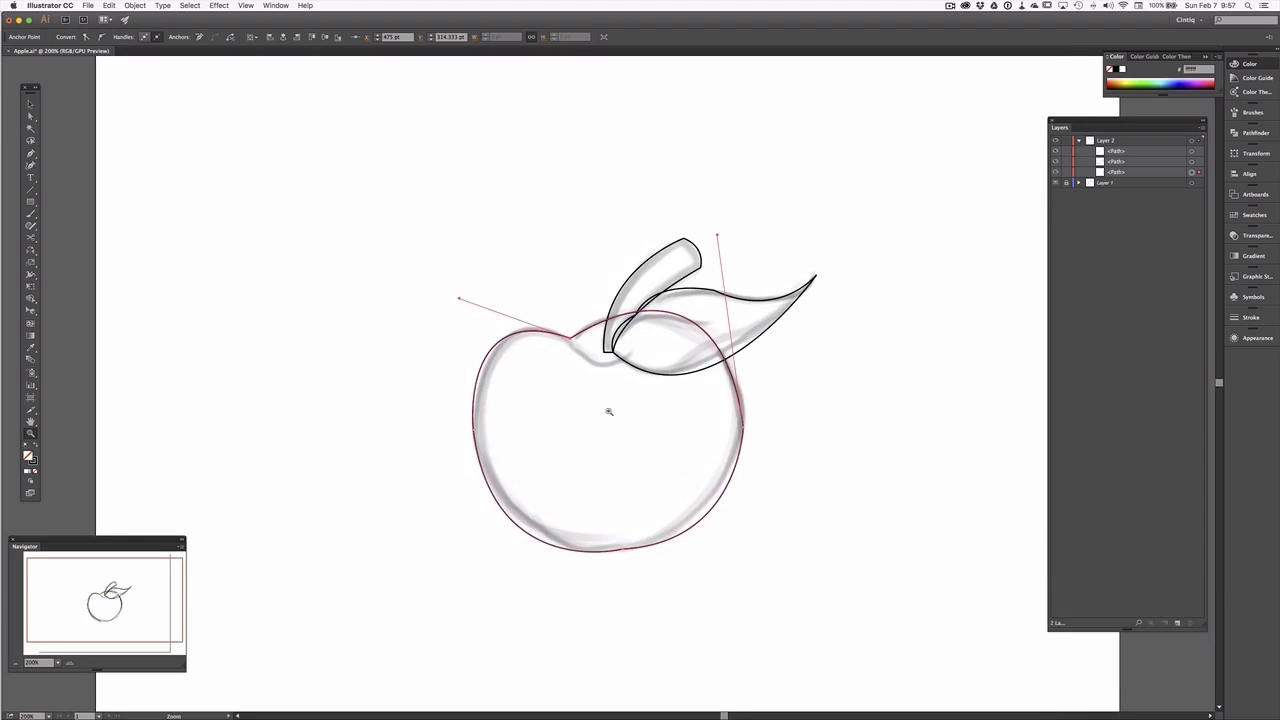
{"action": "left_click", "coordinate": [1192, 173]}
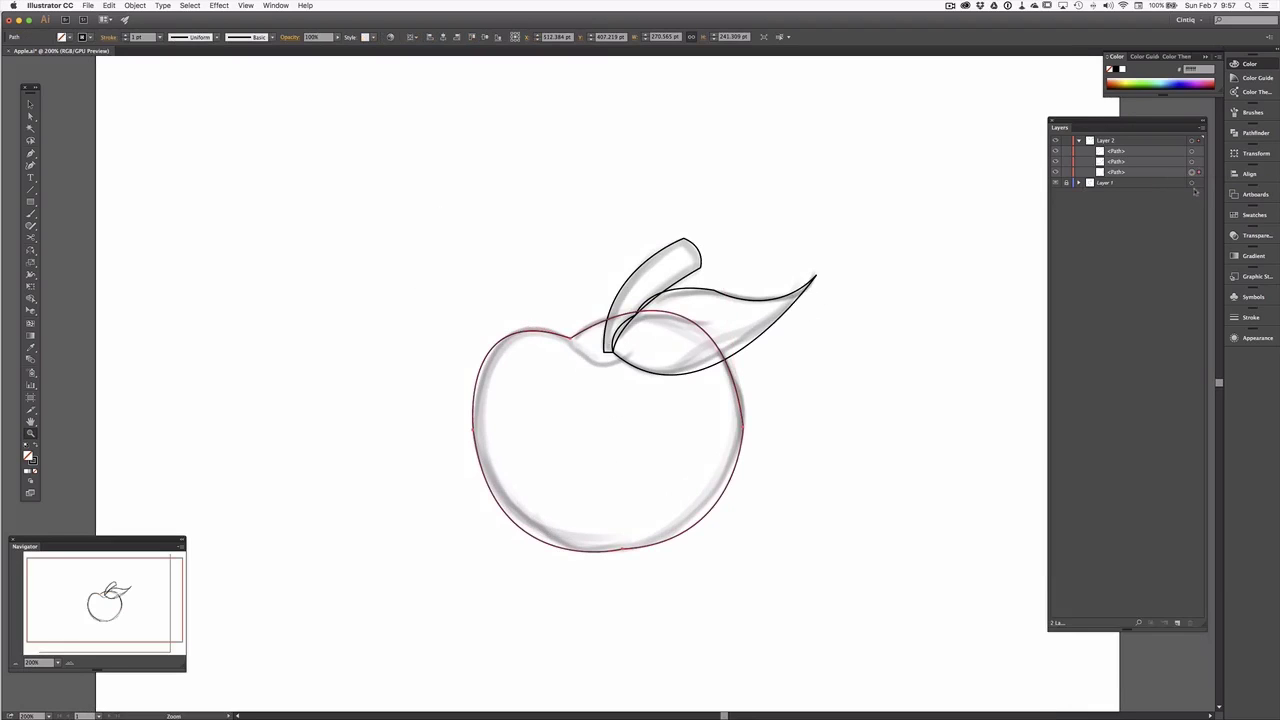
{"action": "key", "text": "super"}
{"action": "key", "text": "super+c"}
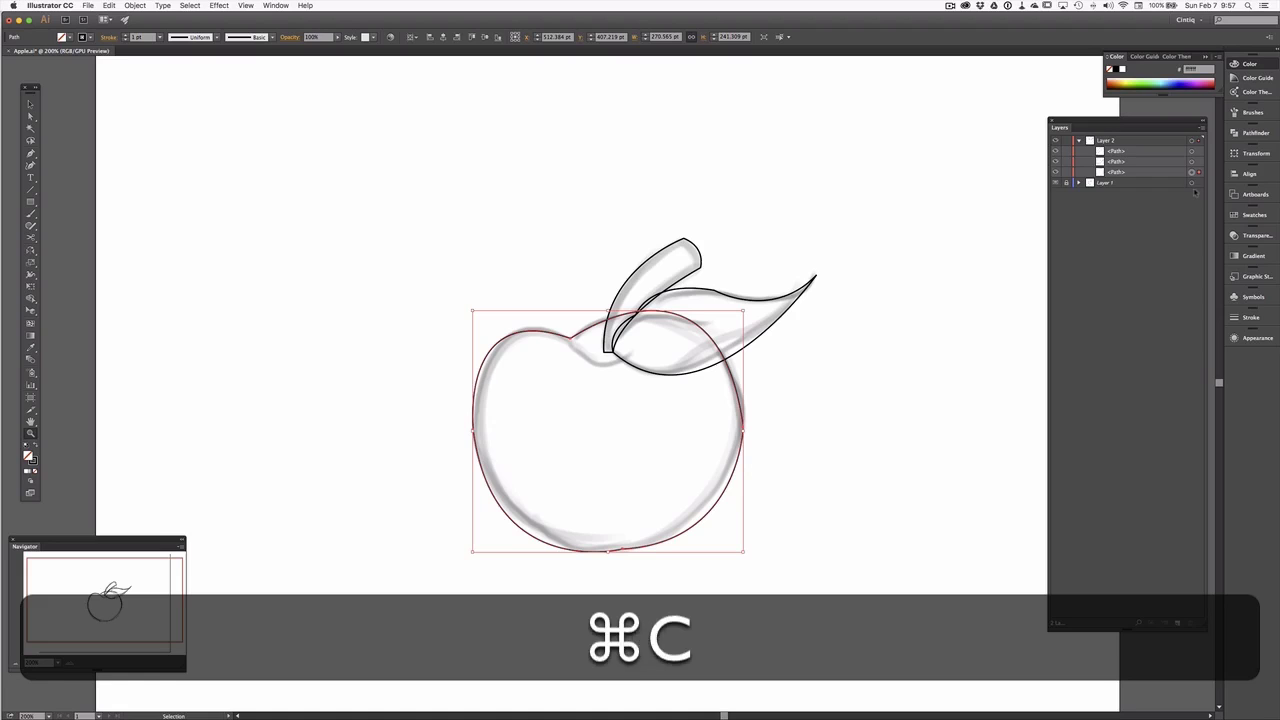
{"action": "key", "text": "super+f"}
{"action": "key", "text": "super"}
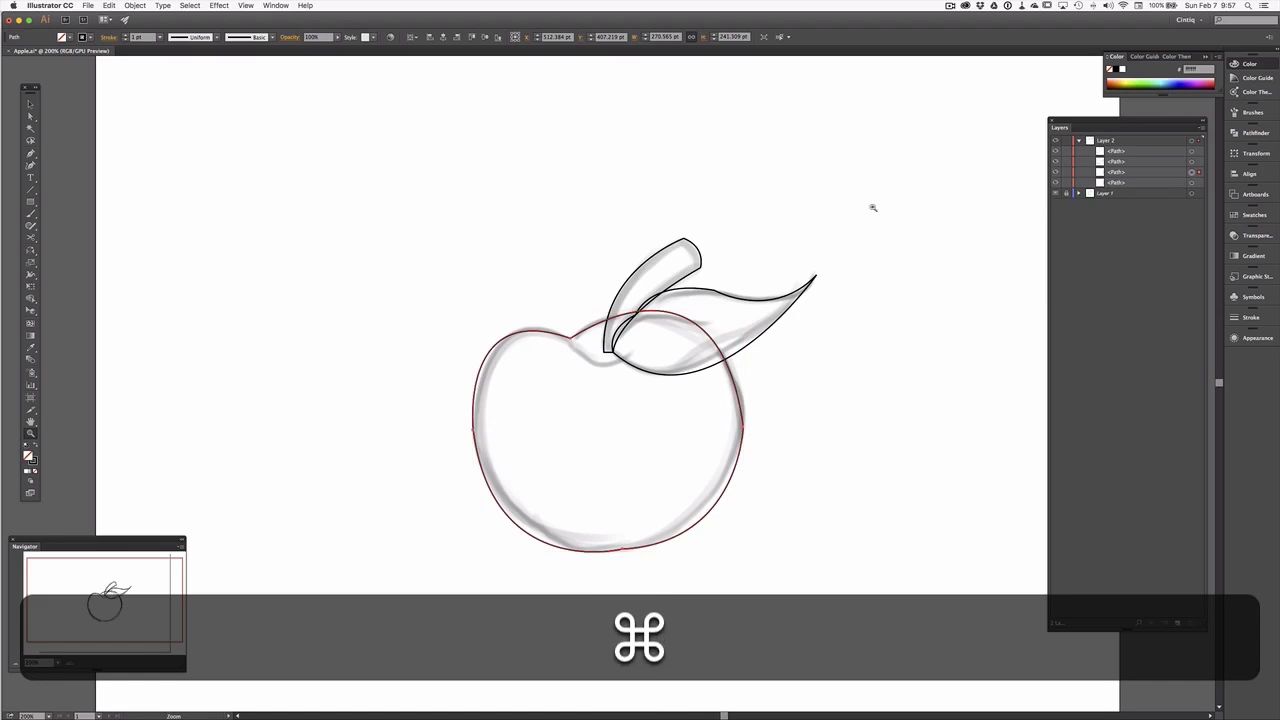
- Scale the apple body duplicate down proportionally from its center to about 258 by 230 pt
{"action": "key", "text": "a"}
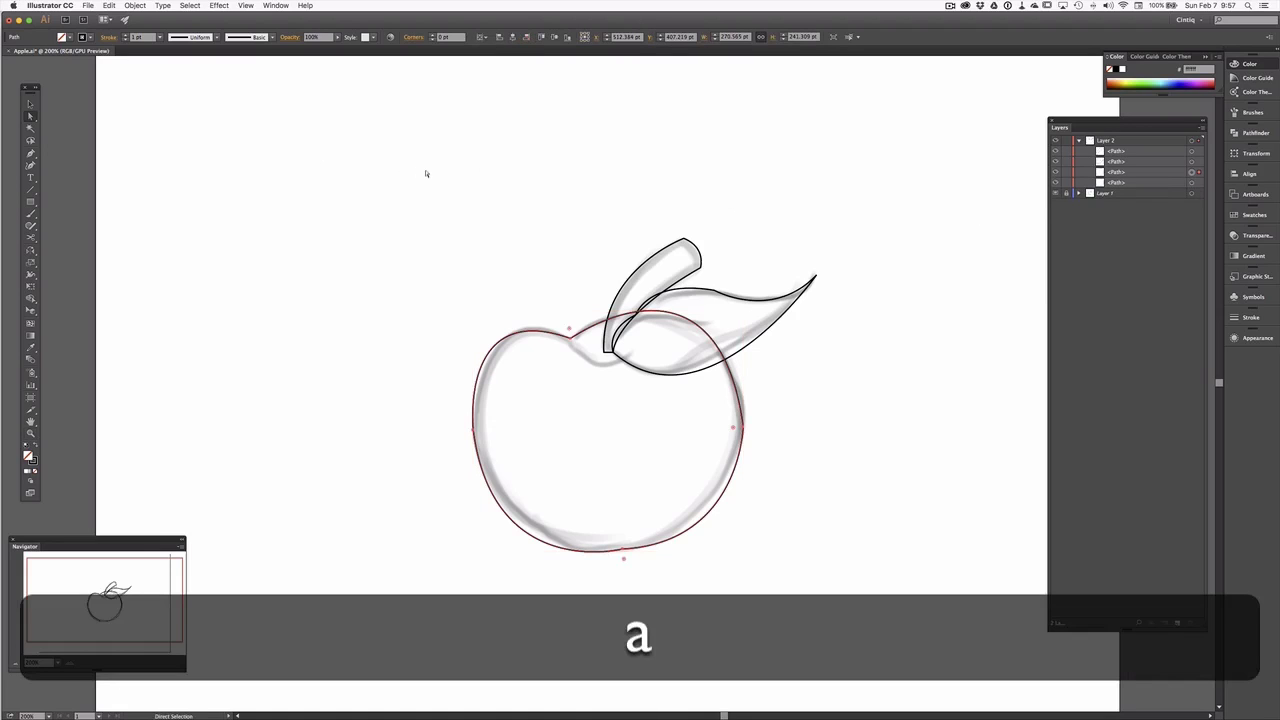
{"action": "key", "text": "v"}
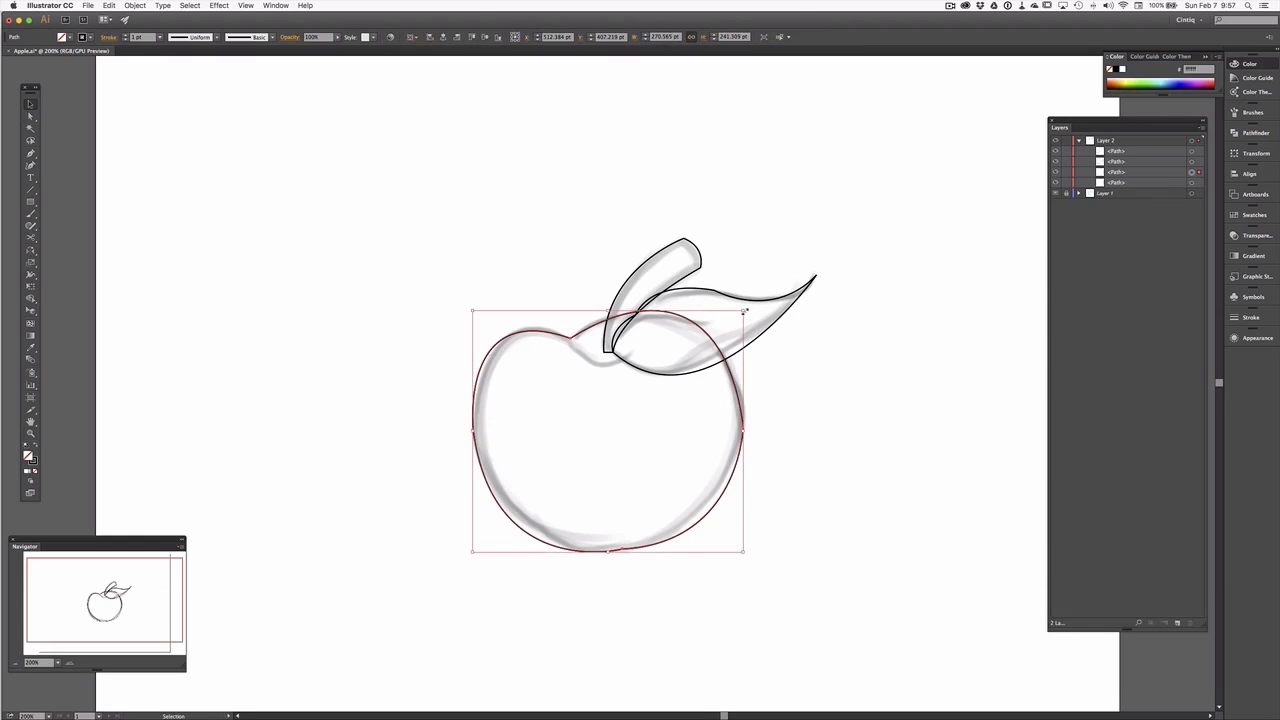
{"action": "key", "text": "alt+shift"}
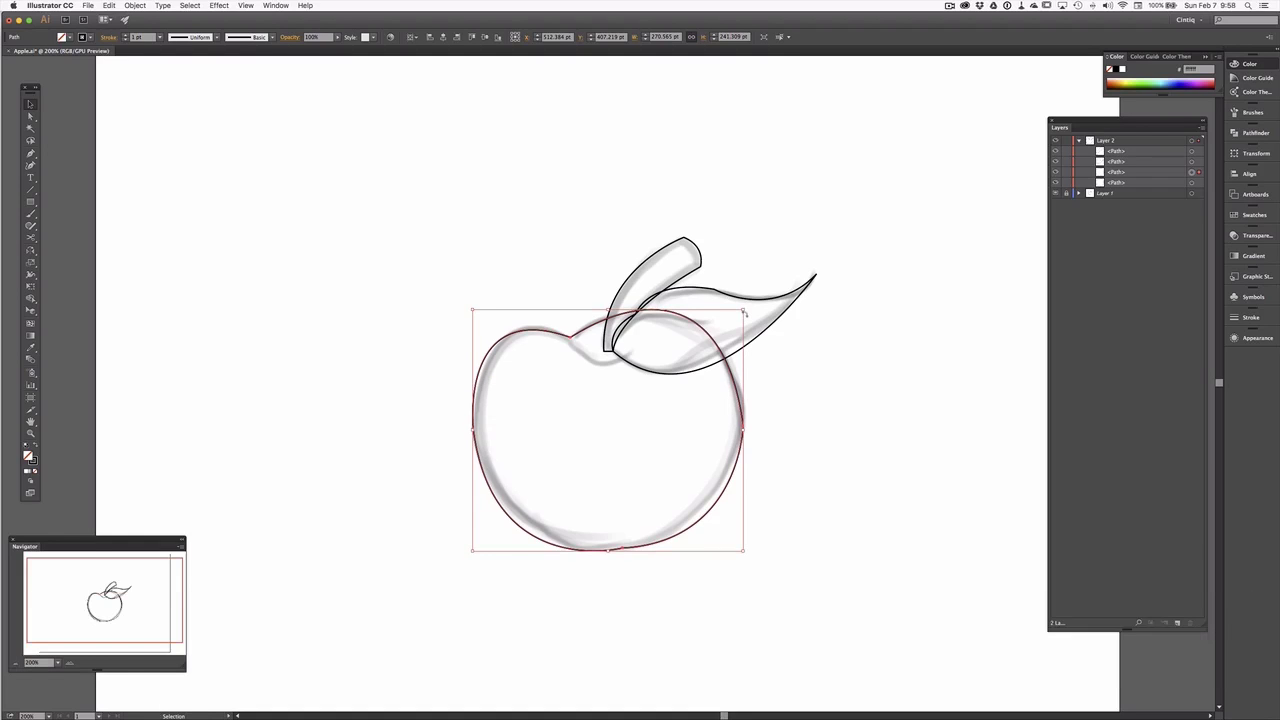
{"action": "key", "text": "shift"}
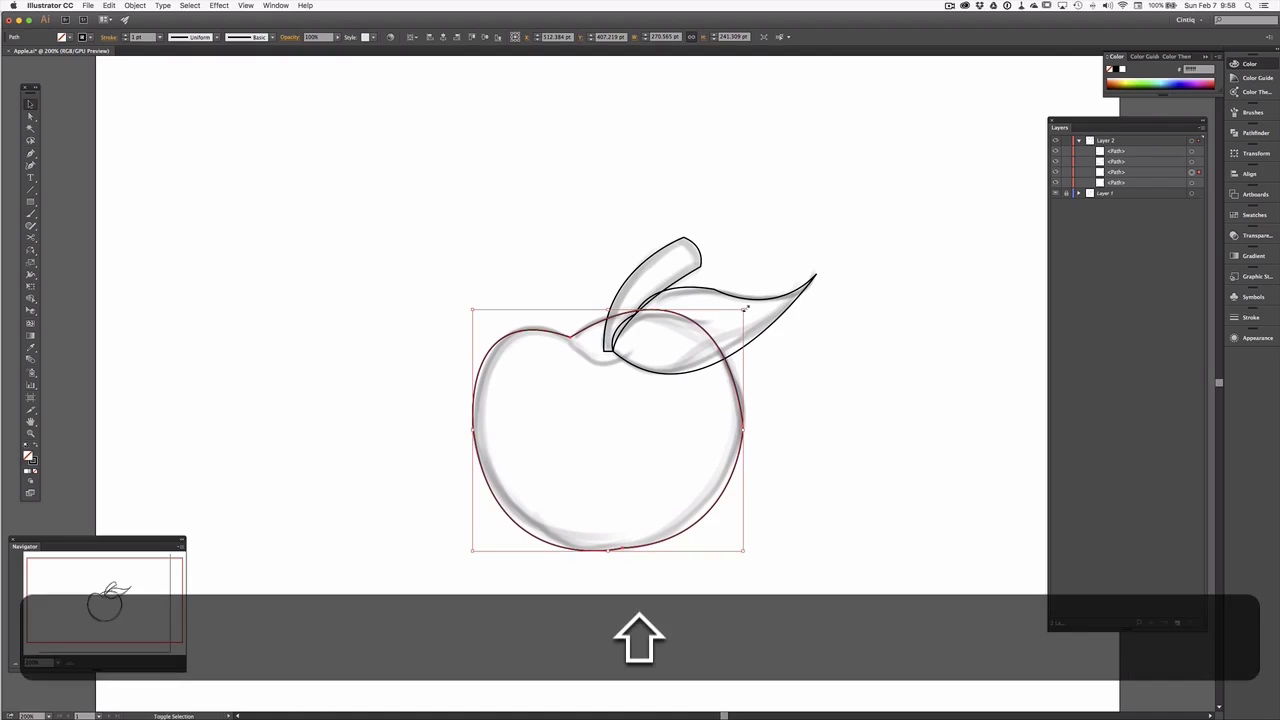
{"action": "key", "text": "alt"}
{"action": "left_click_drag", "start_coordinate": [744, 309], "coordinate": [738, 315]}
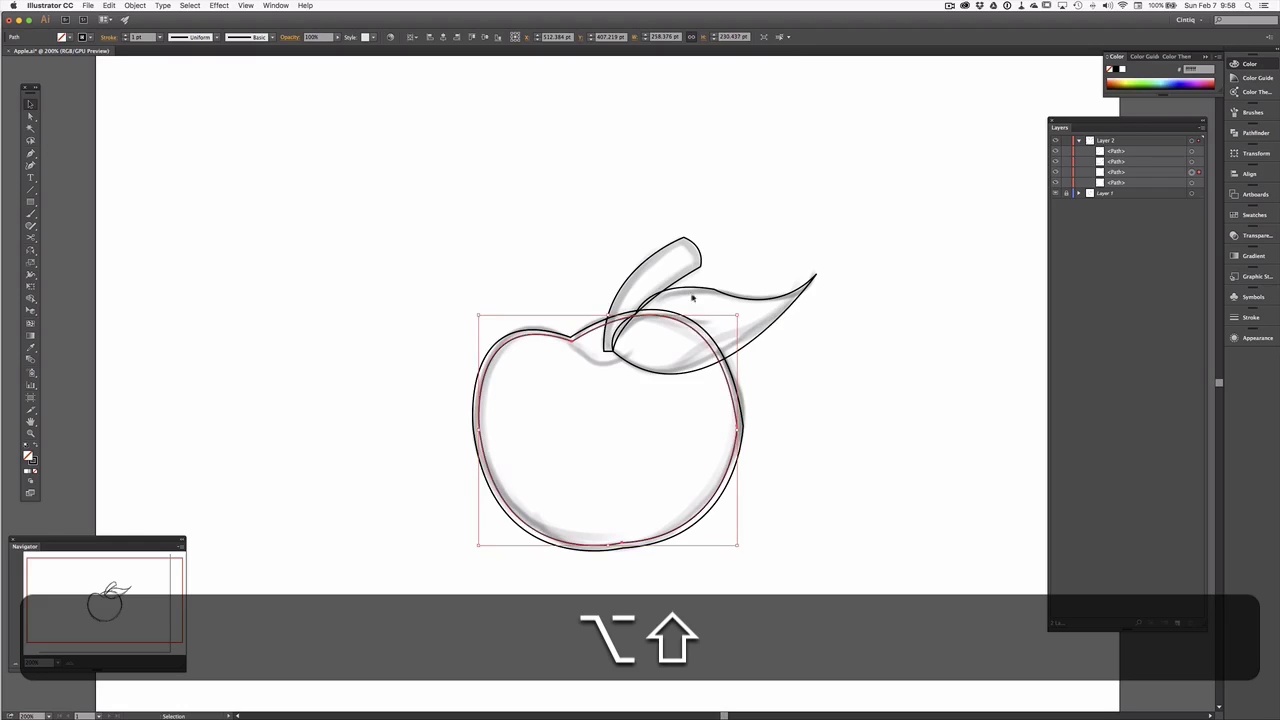
- Deselect the artwork with the Direct Selection tool and hide the stem and leaf paths
{"action": "key", "text": "a"}
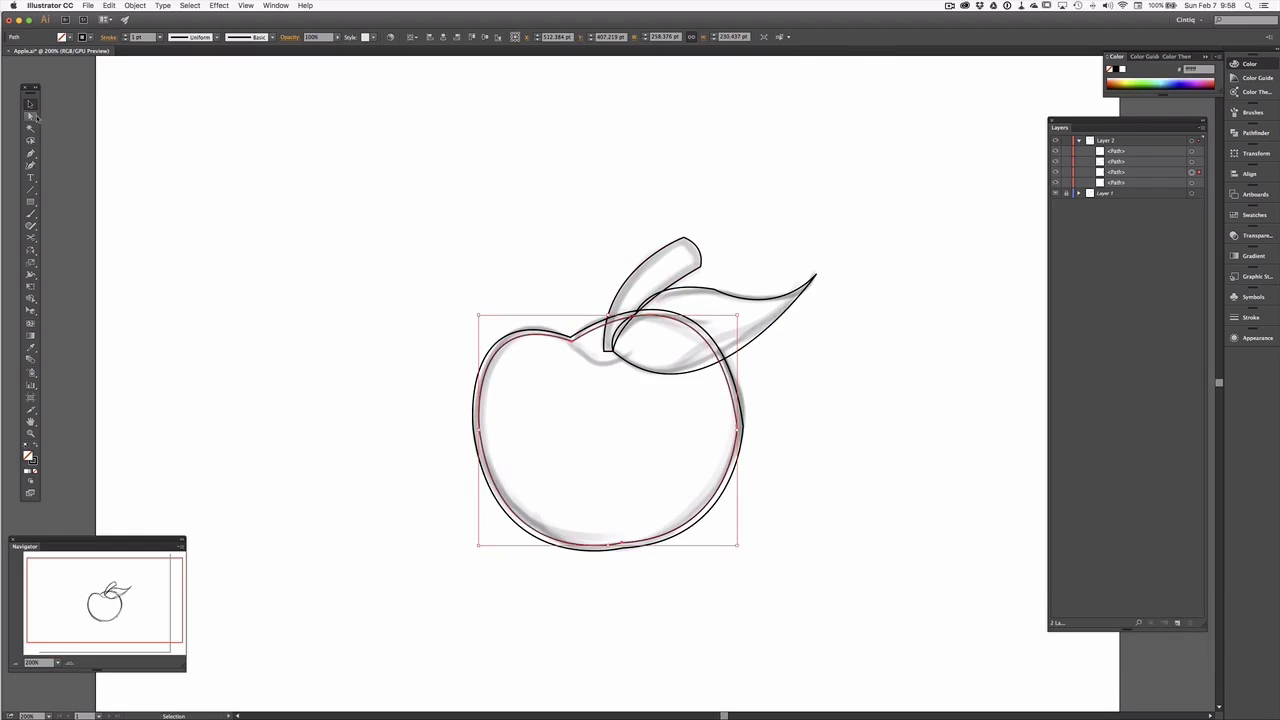
{"action": "left_click", "coordinate": [275, 238]}
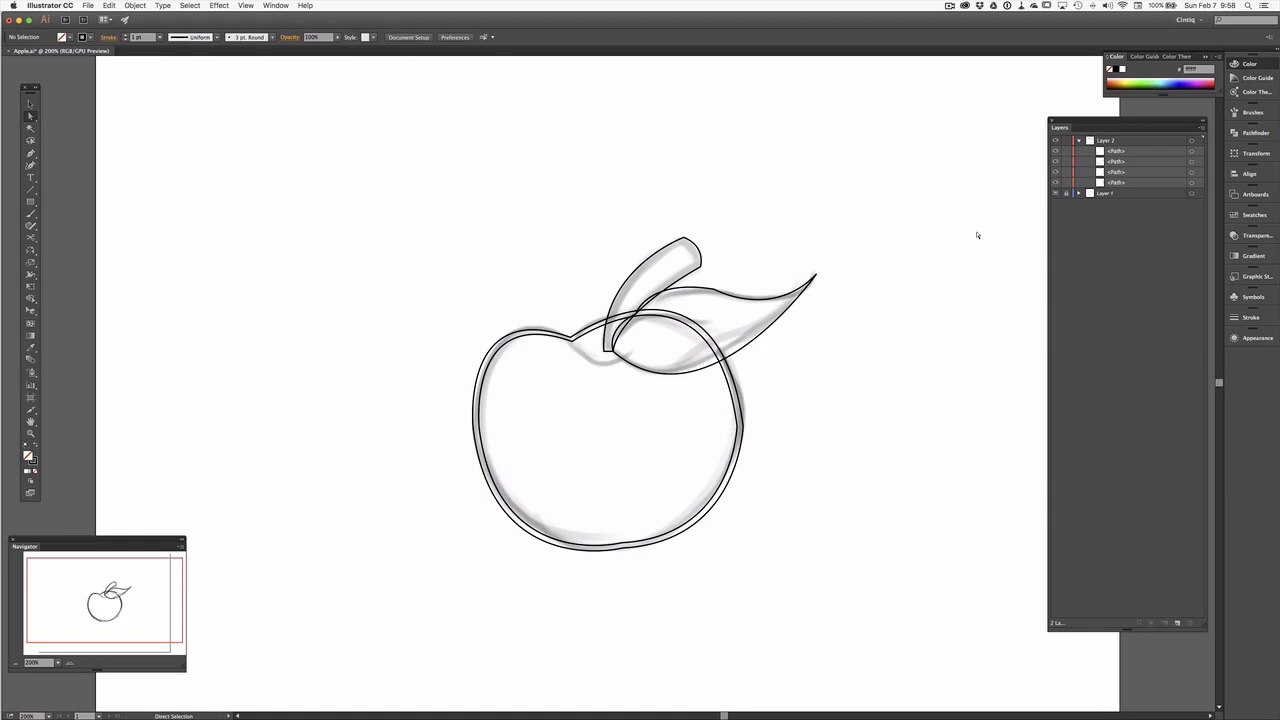
{"action": "left_click", "coordinate": [1055, 151]}
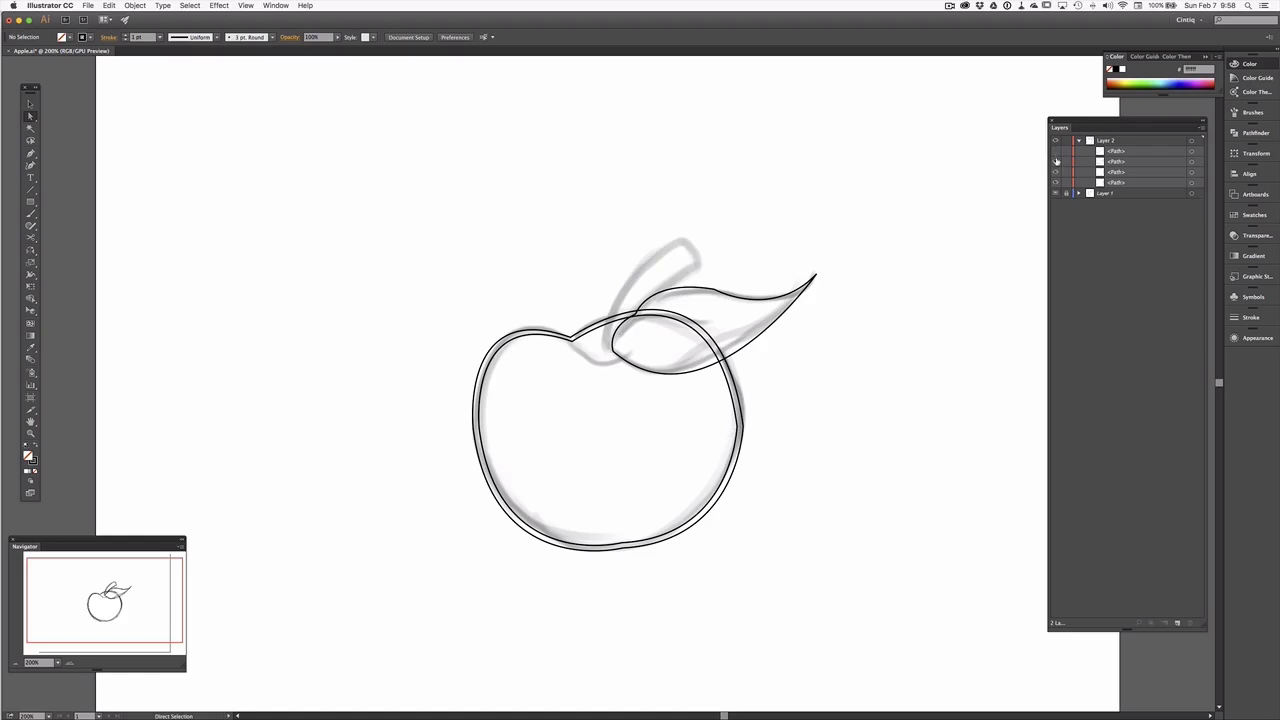
{"action": "left_click", "coordinate": [1055, 162]}
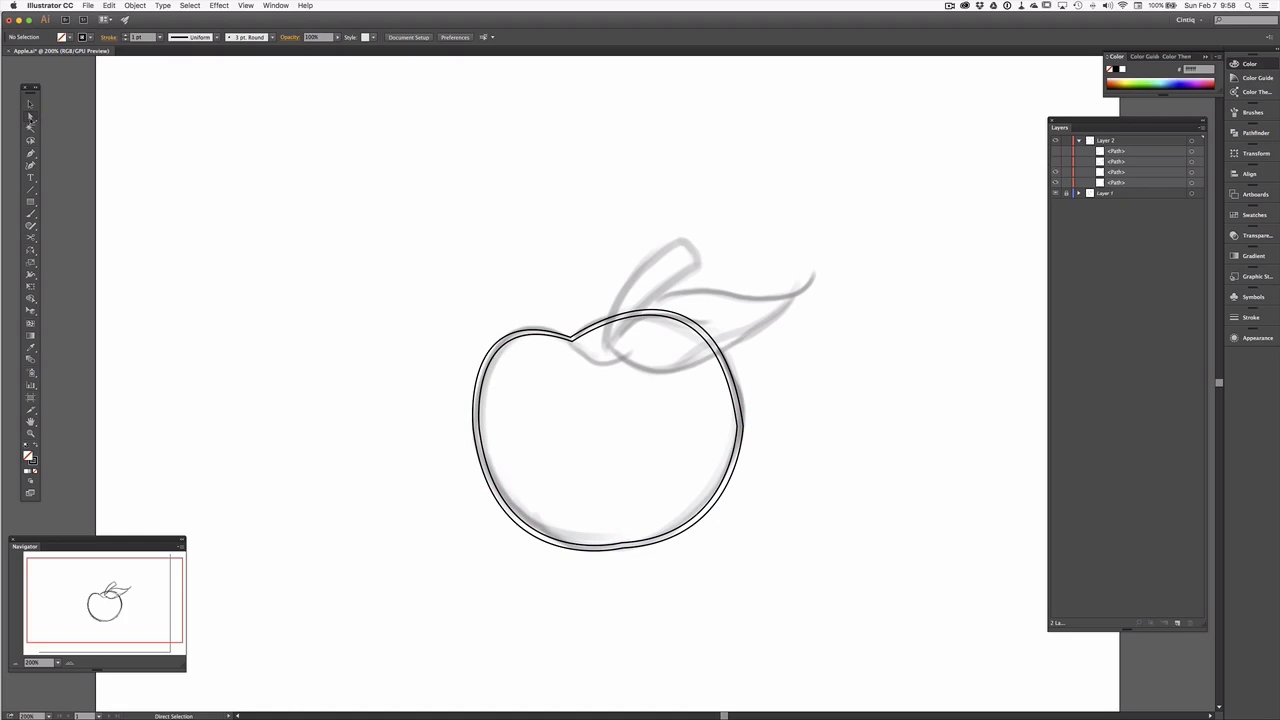
- Swing the upper direction handle of the outer apple outline's right anchor to near vertical with the Direct Selection tool, rounding that side
{"action": "left_click", "coordinate": [31, 116]}
{"action": "key", "text": "a"}
{"action": "left_click", "coordinate": [737, 373]}
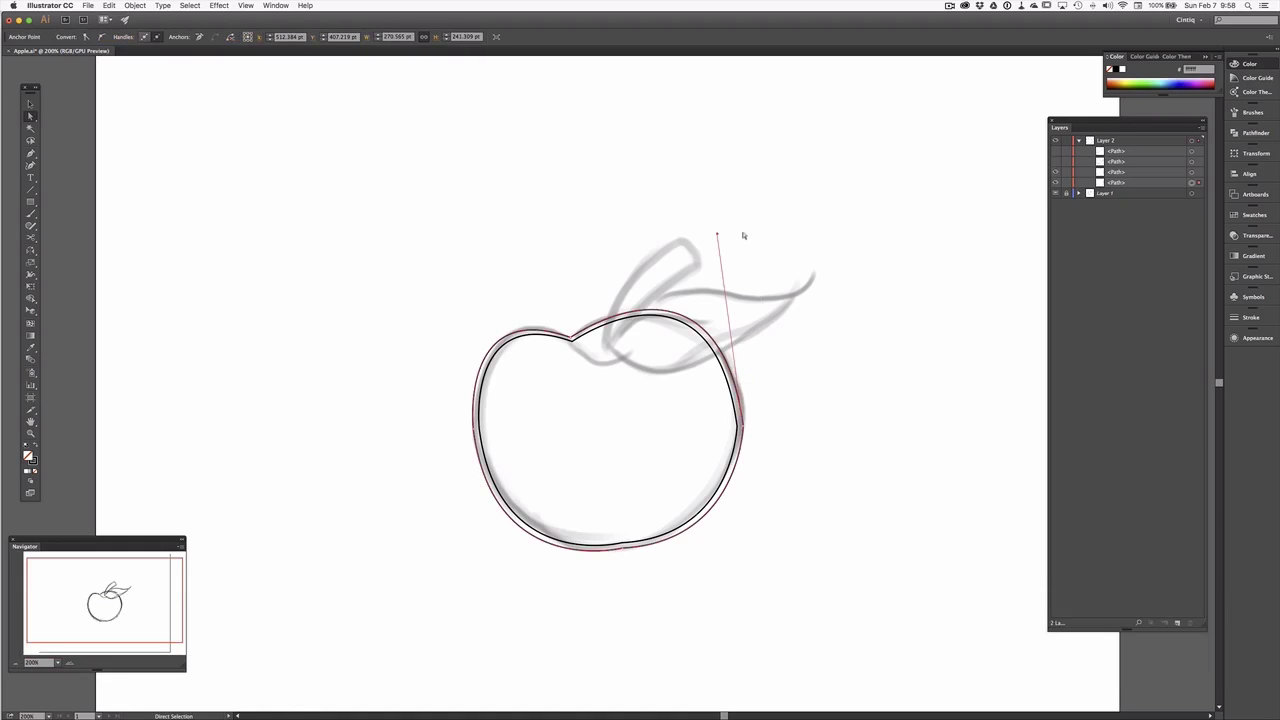
{"action": "key", "text": "alt"}
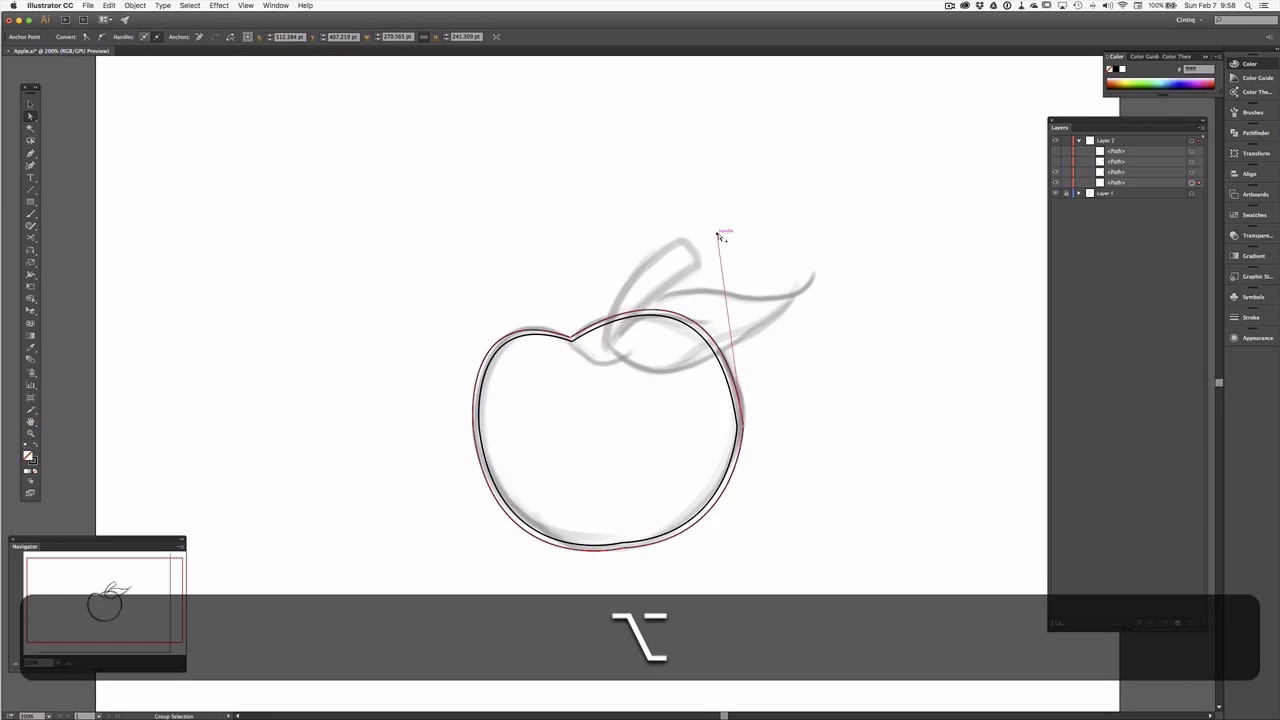
{"action": "left_click_drag", "start_coordinate": [718, 234], "coordinate": [743, 241]}
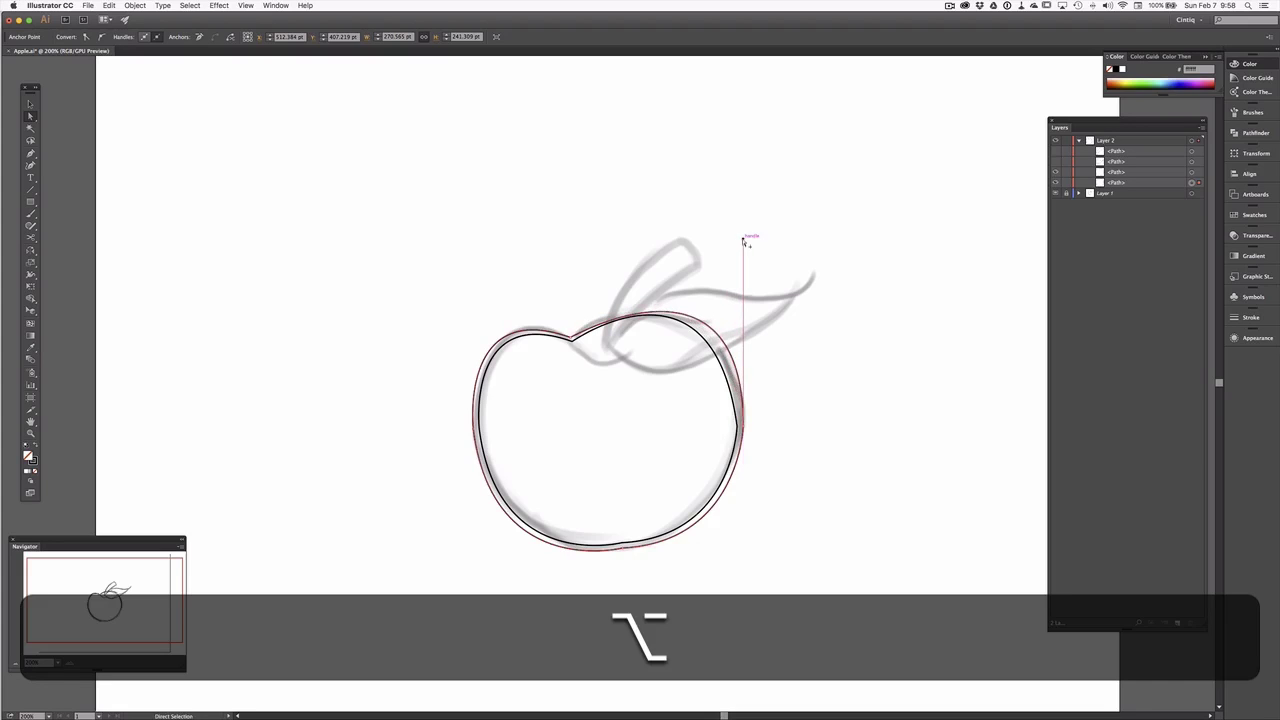
- Swing the upper handle of the inner apple outline's right anchor to vertical to match the outer curve, and deselect
{"action": "left_click_drag", "start_coordinate": [717, 338], "coordinate": [717, 354]}
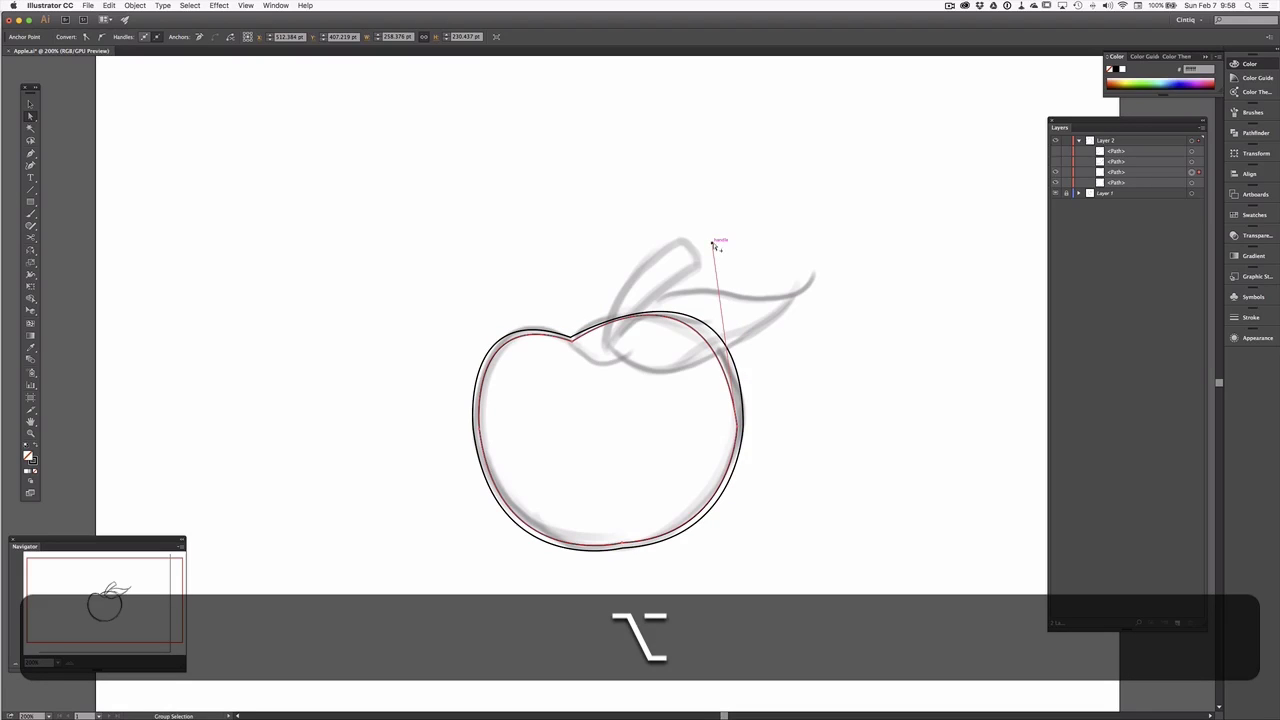
{"action": "left_click_drag", "start_coordinate": [713, 243], "coordinate": [739, 250]}
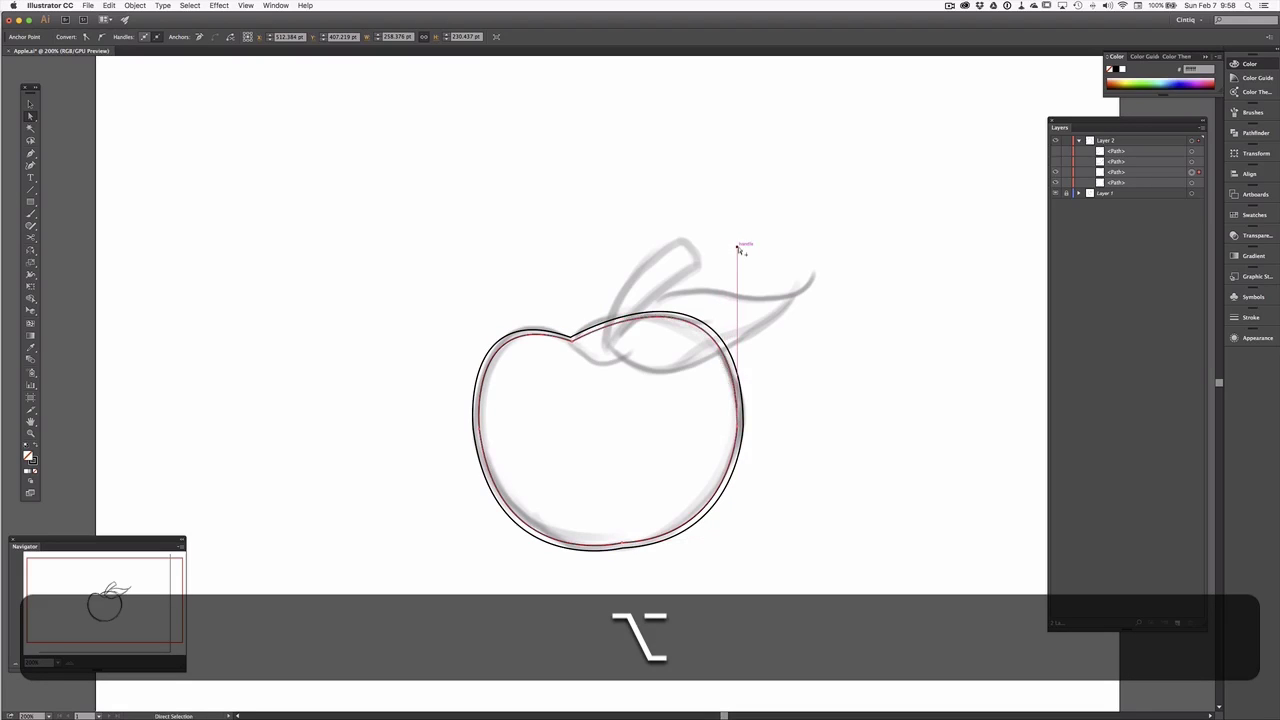
{"action": "left_click", "coordinate": [786, 345]}
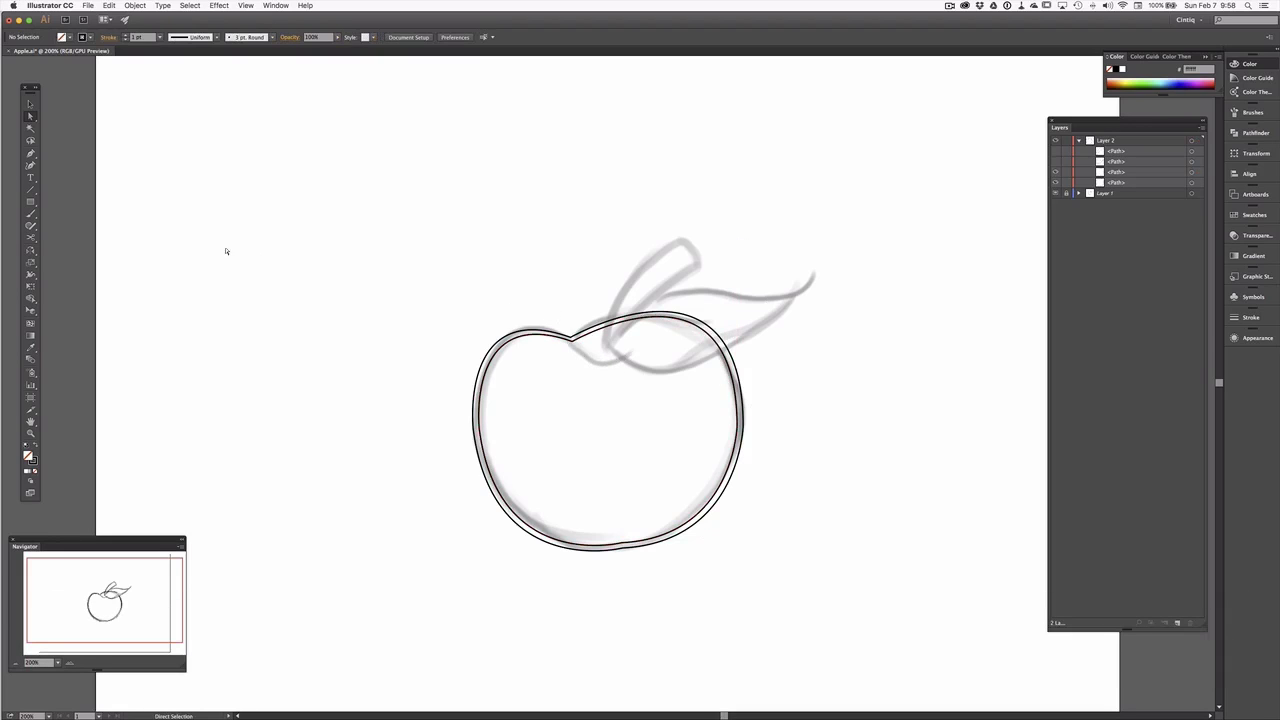
- Draw a closed stem-dimple shape about 94 by 49 pt with the Pen tool and place it below the stem and leaf paths in Layer 2
{"action": "key", "text": "p"}
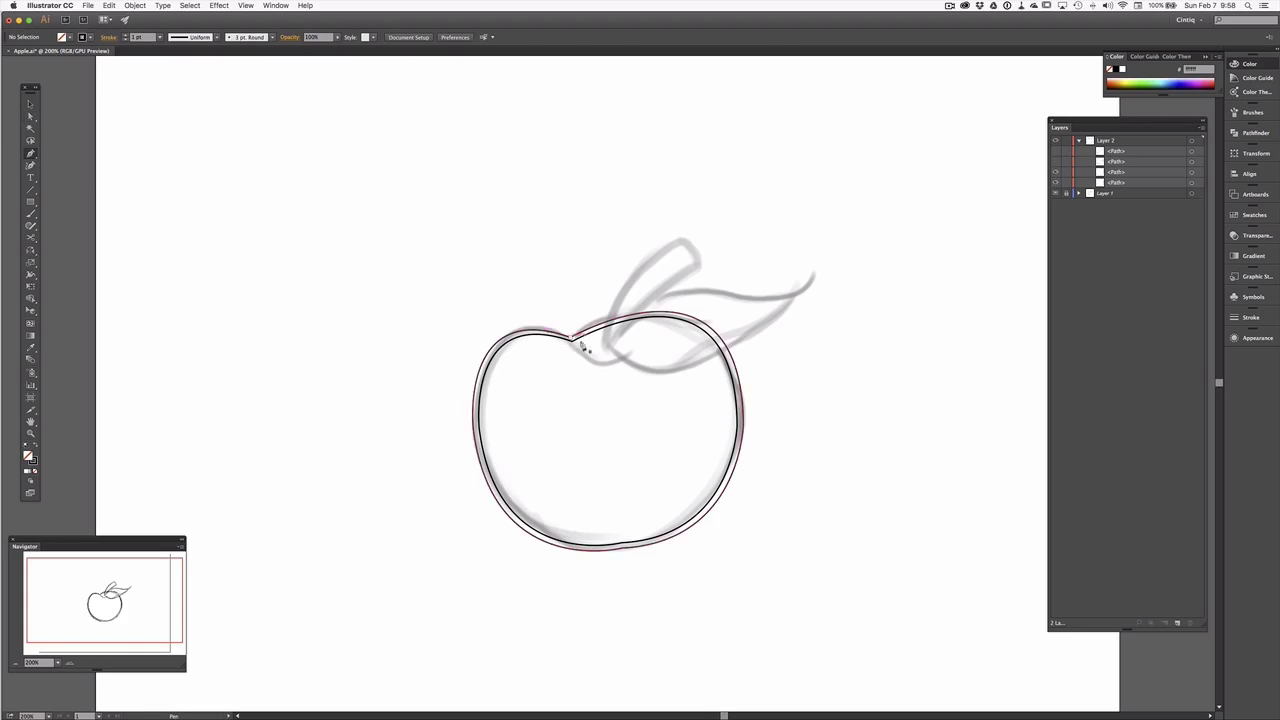
{"action": "left_click", "coordinate": [633, 350]}
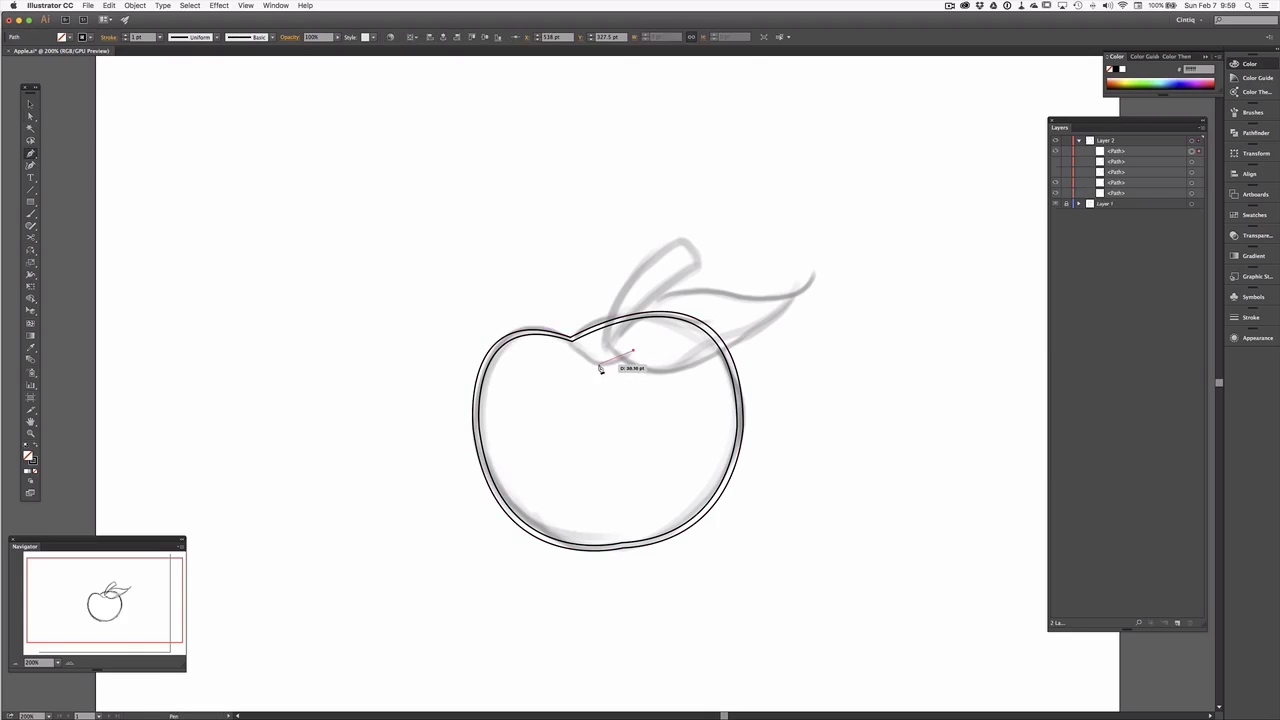
{"action": "left_click_drag", "start_coordinate": [615, 369], "coordinate": [584, 362]}
{"action": "left_click", "coordinate": [539, 317]}
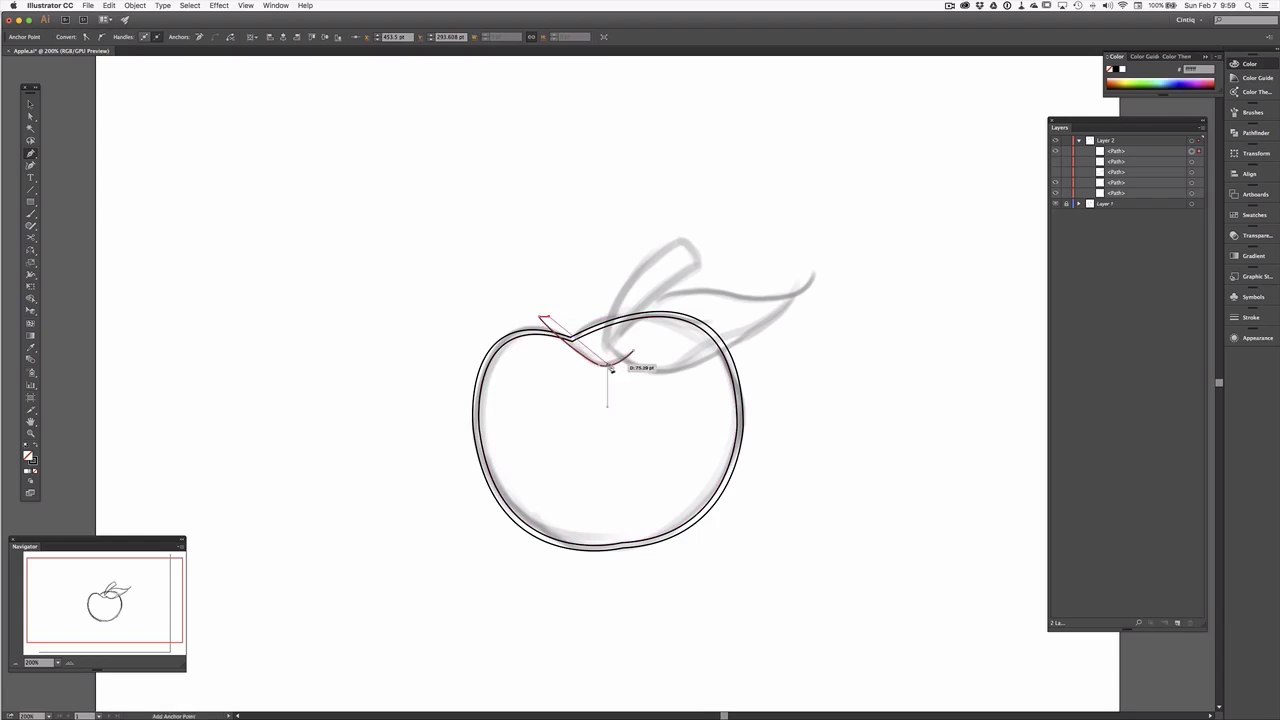
{"action": "left_click_drag", "start_coordinate": [601, 360], "coordinate": [628, 362]}
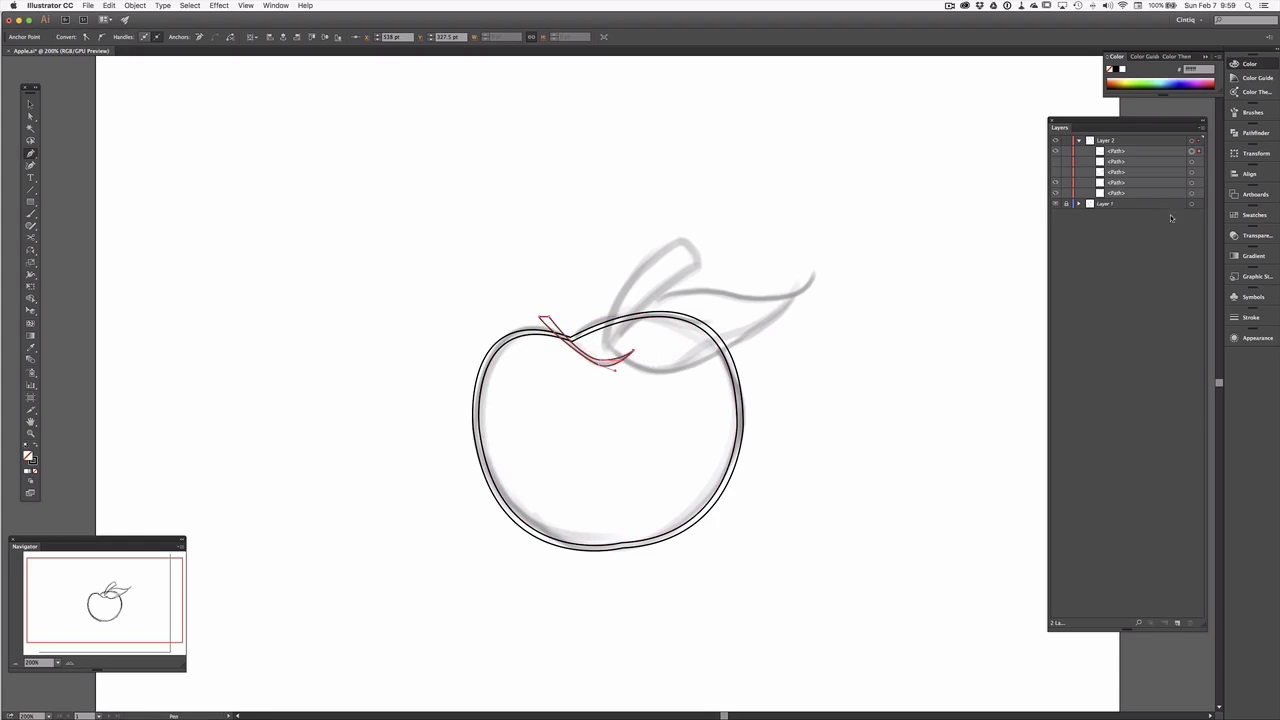
{"action": "left_click_drag", "start_coordinate": [1143, 149], "coordinate": [1130, 176]}
- Subtract the dimple shape from the inner apple outline with Pathfinder's Minus Front, and deselect the result
{"action": "left_click", "coordinate": [1191, 183]}
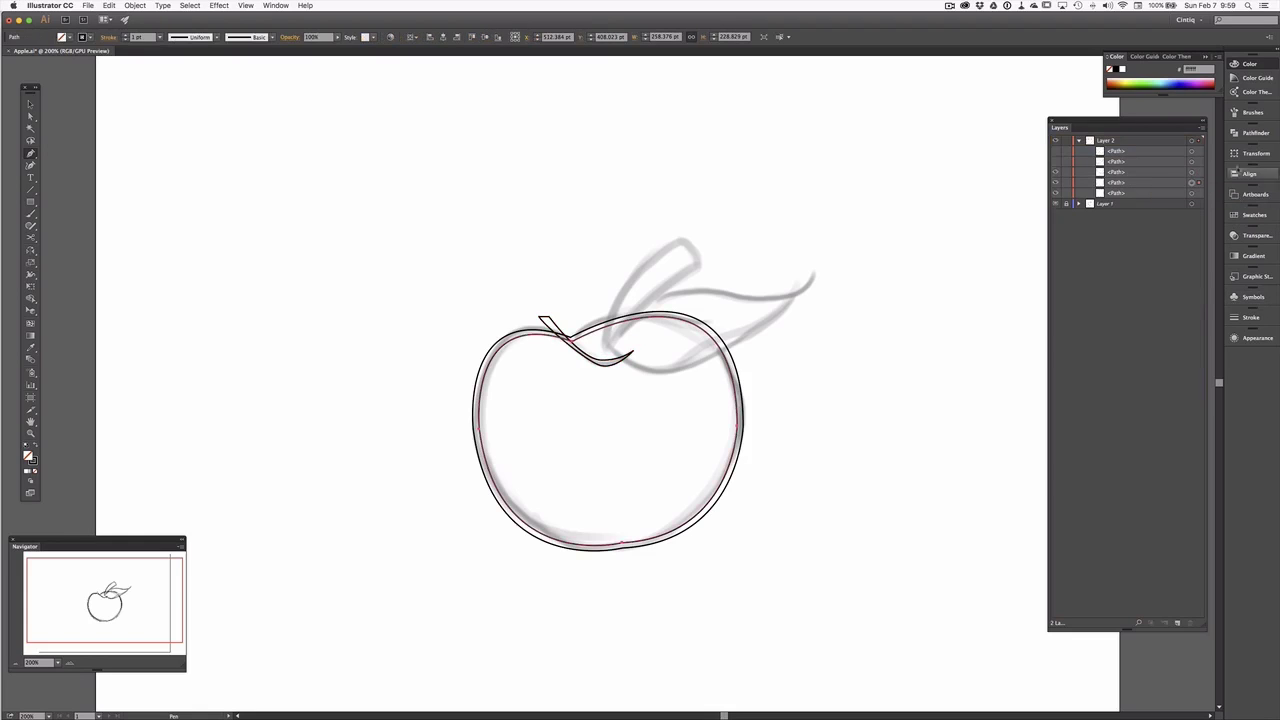
{"action": "left_click", "coordinate": [1250, 134]}
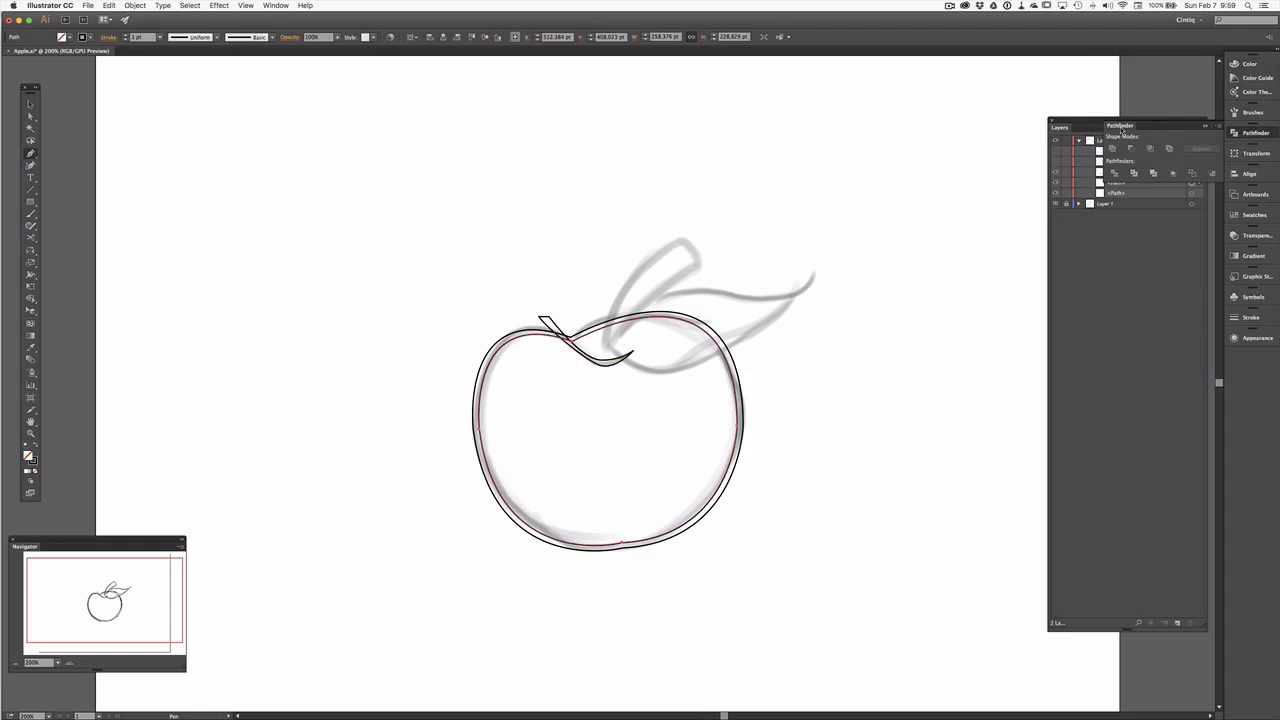
{"action": "left_click_drag", "start_coordinate": [1122, 130], "coordinate": [318, 278]}
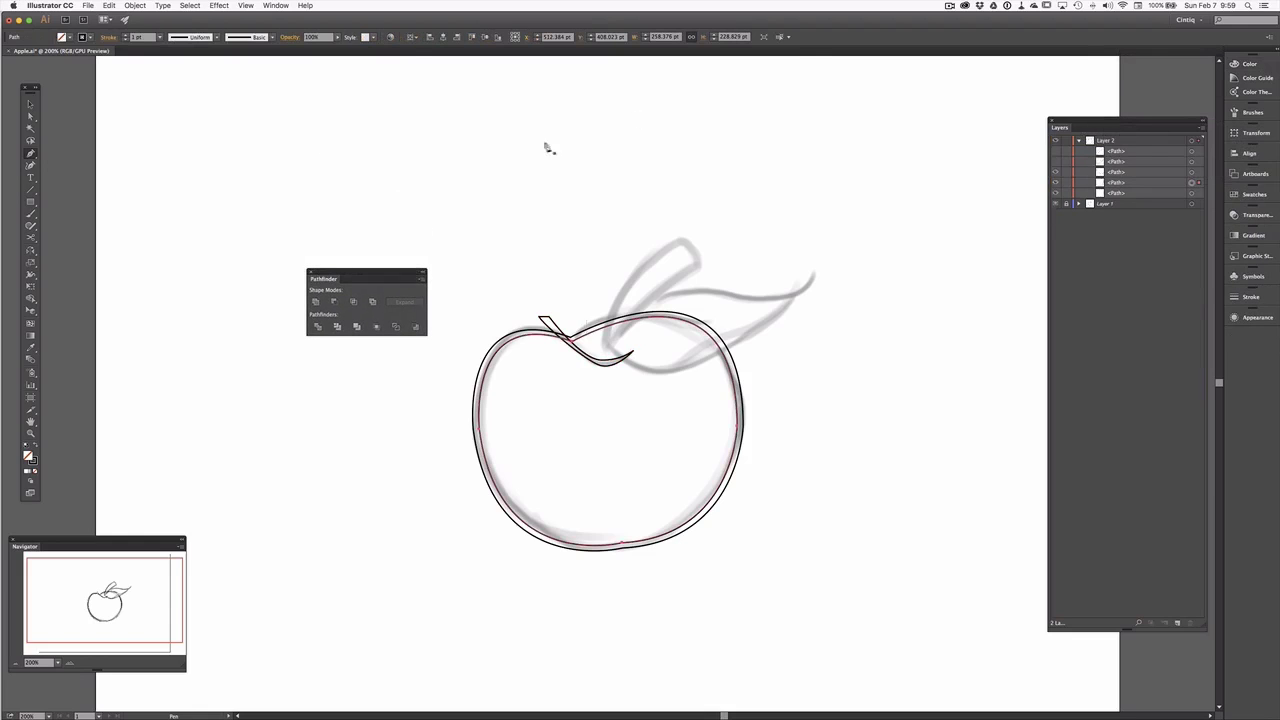
{"action": "left_click", "coordinate": [1191, 172]}
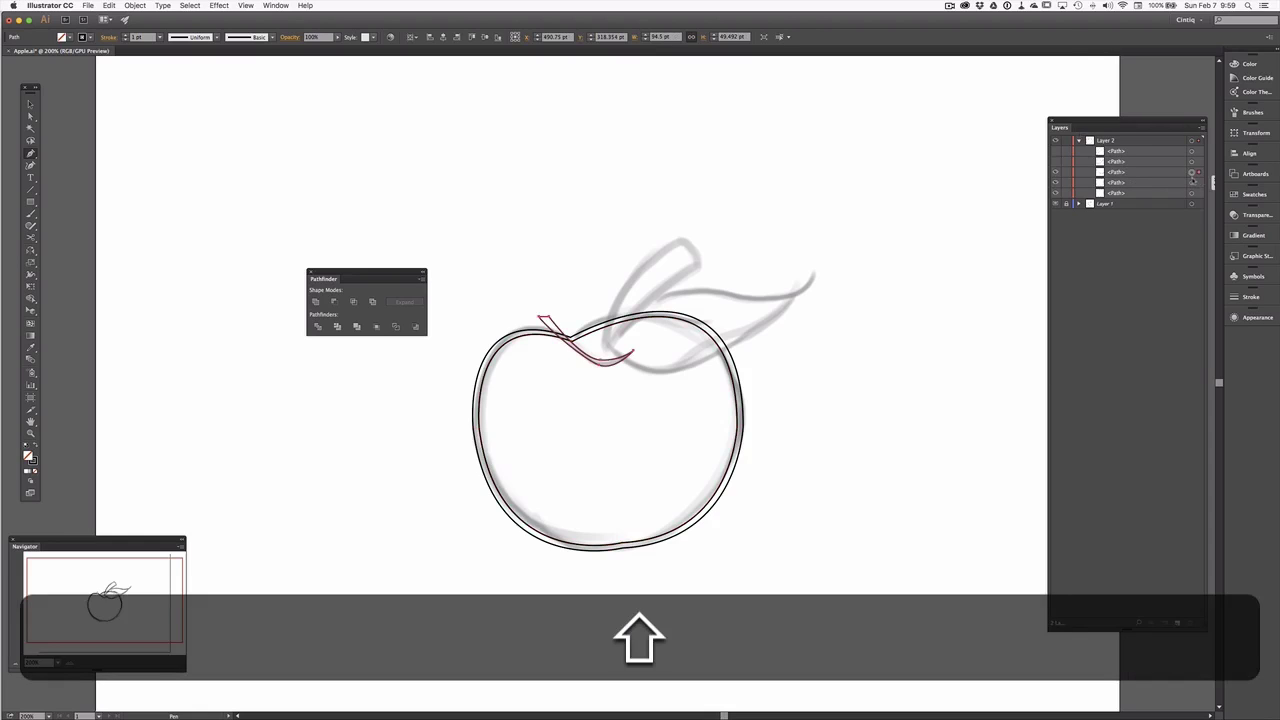
{"action": "left_click", "coordinate": [1191, 183], "text": "shift"}
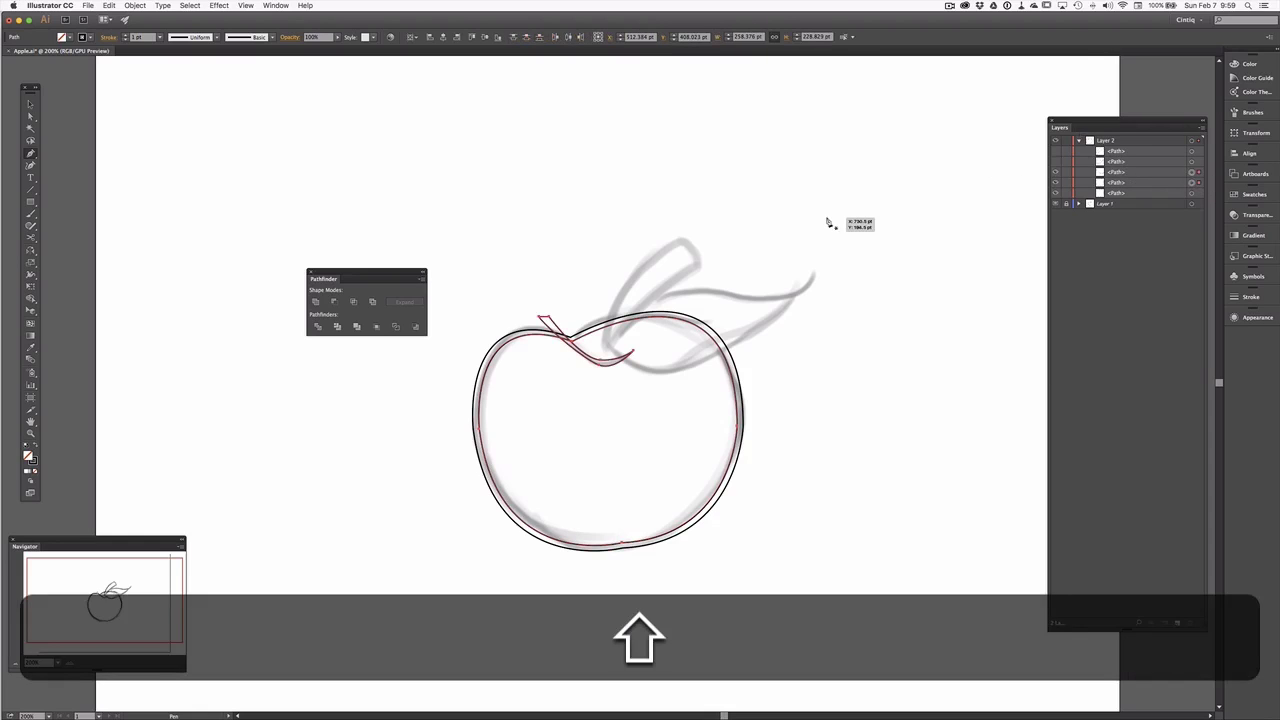
{"action": "left_click", "coordinate": [335, 302]}
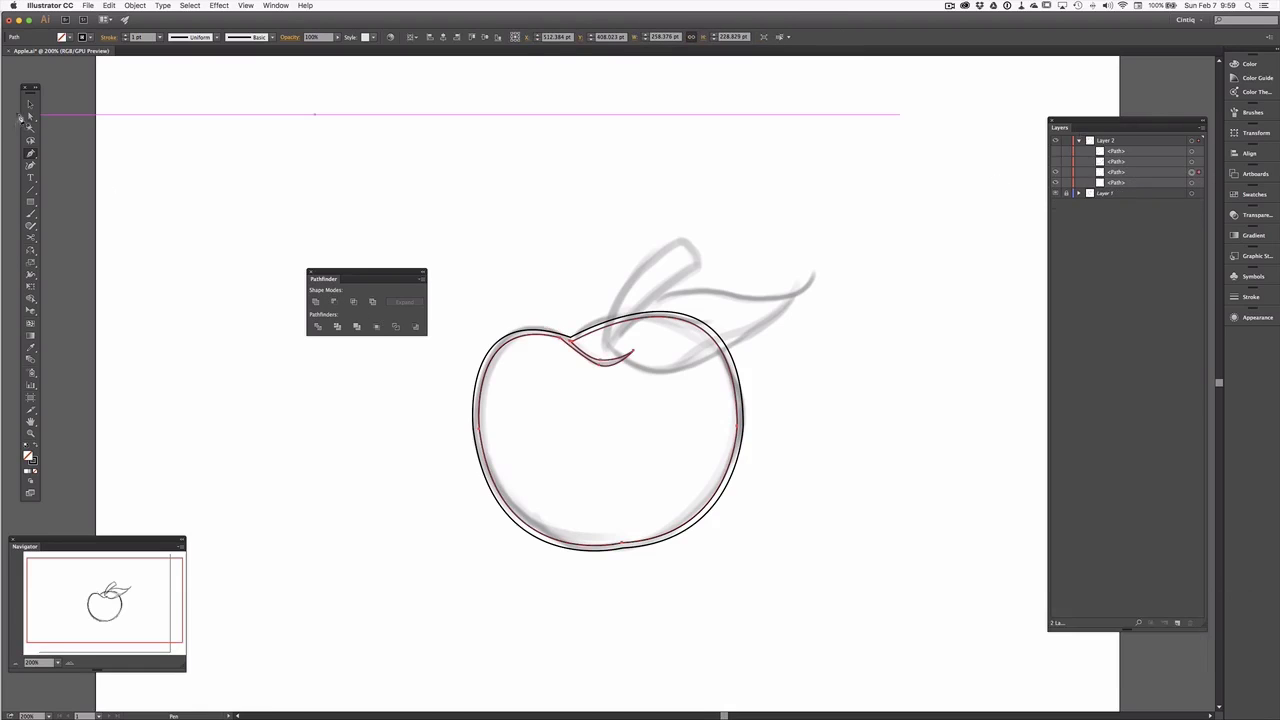
{"action": "left_click", "coordinate": [30, 104]}
{"action": "left_click", "coordinate": [310, 231]}
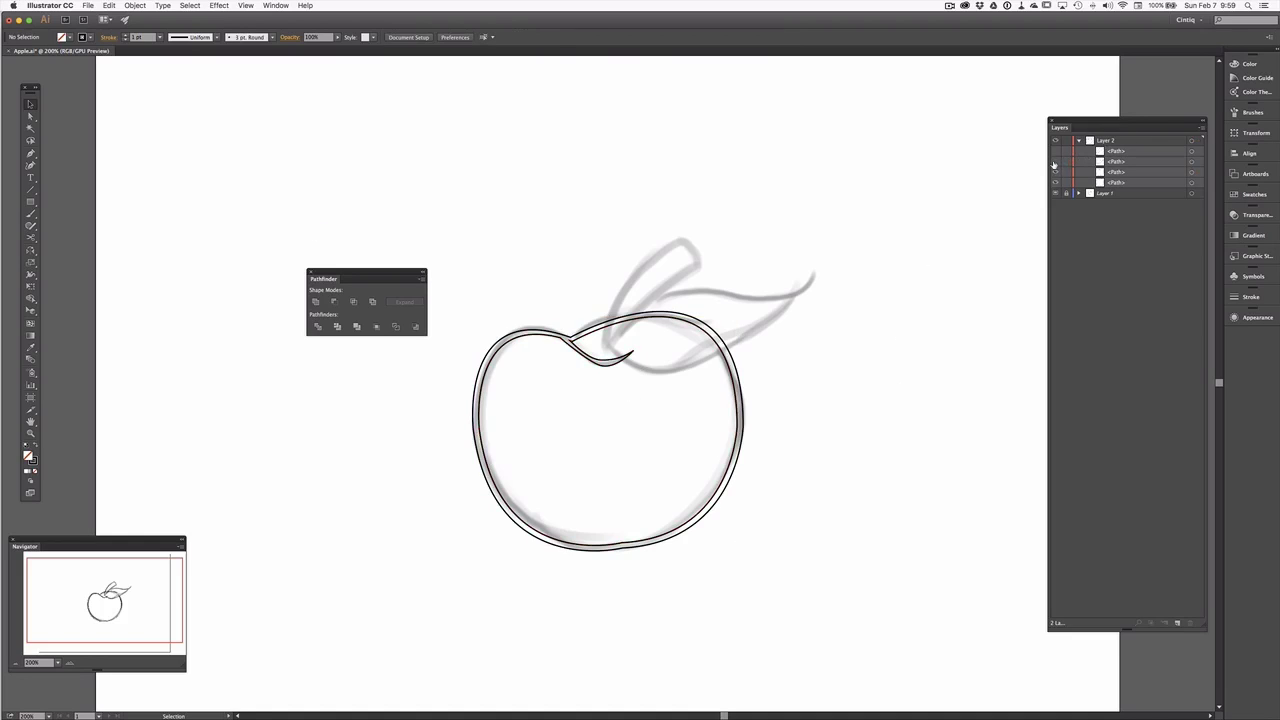
- Show the leaf path and hide both apple body paths in Layer 2
{"action": "left_click", "coordinate": [1054, 162]}
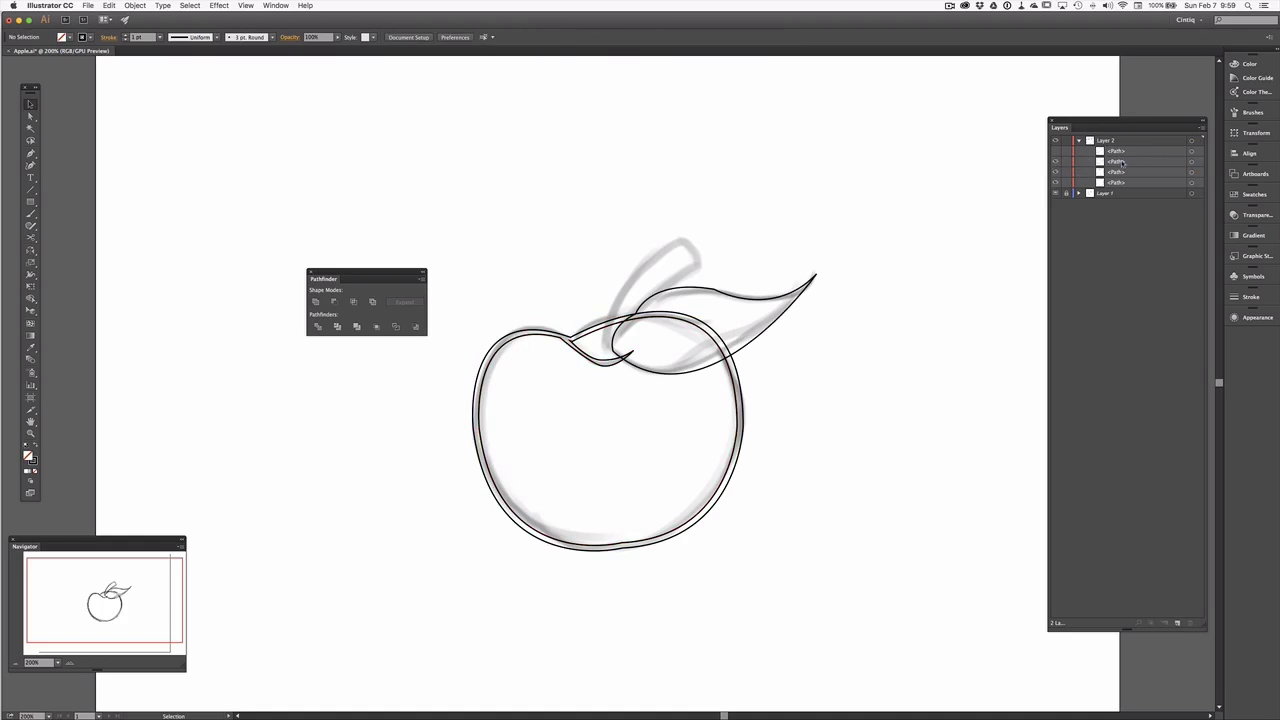
{"action": "left_click", "coordinate": [1123, 162]}
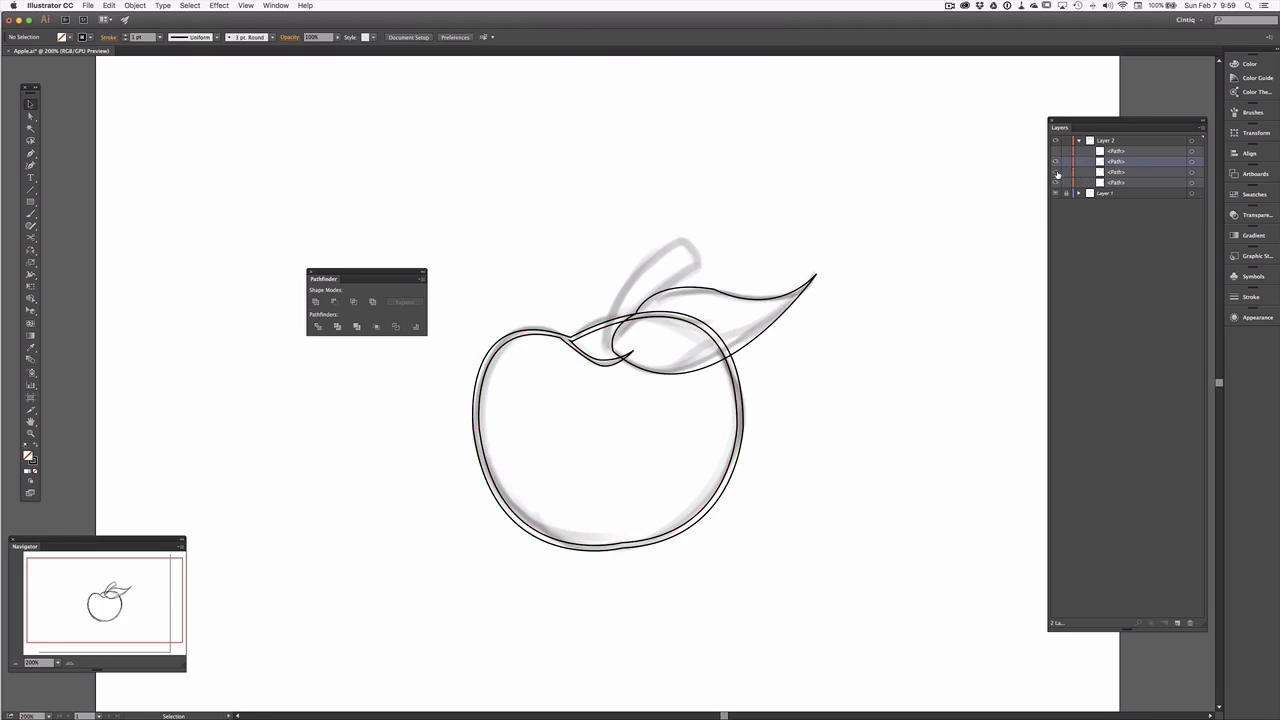
{"action": "left_click", "coordinate": [1056, 172]}
{"action": "left_click", "coordinate": [1056, 183]}
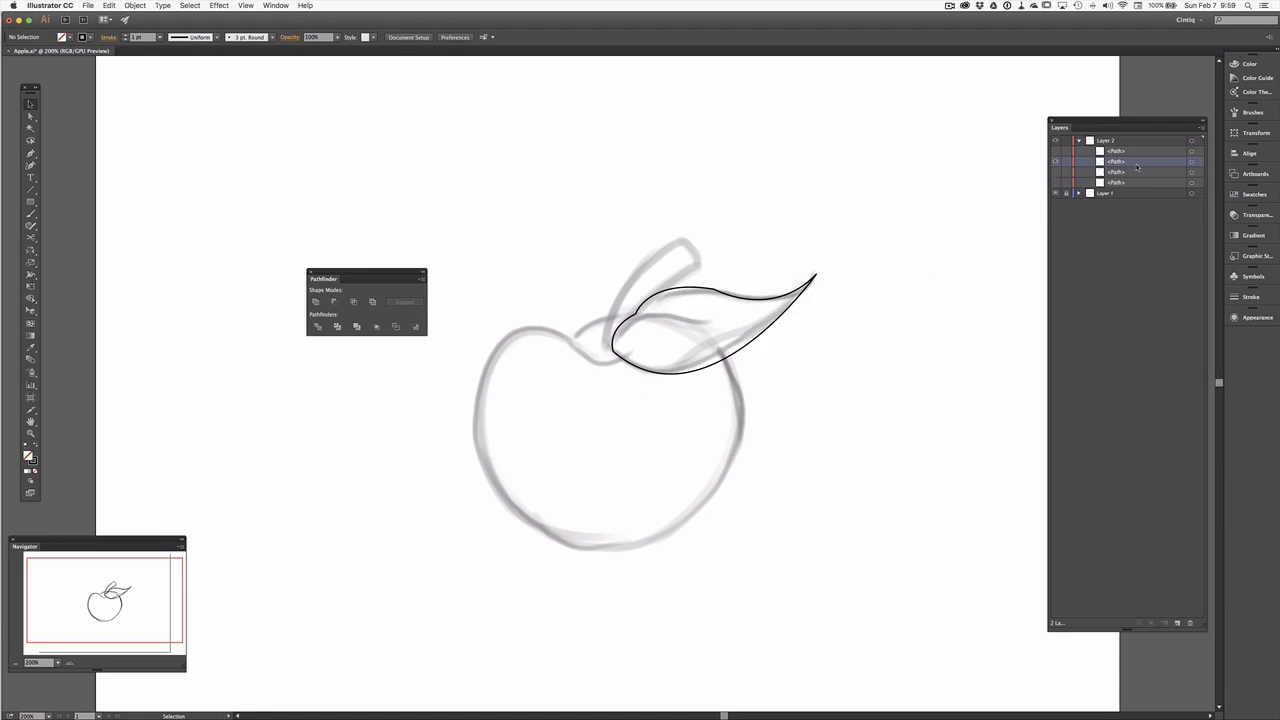
- Duplicate the leaf path in front of itself and scale the copy proportionally from its center to about 193 by 95 pt
{"action": "left_click", "coordinate": [1192, 162]}
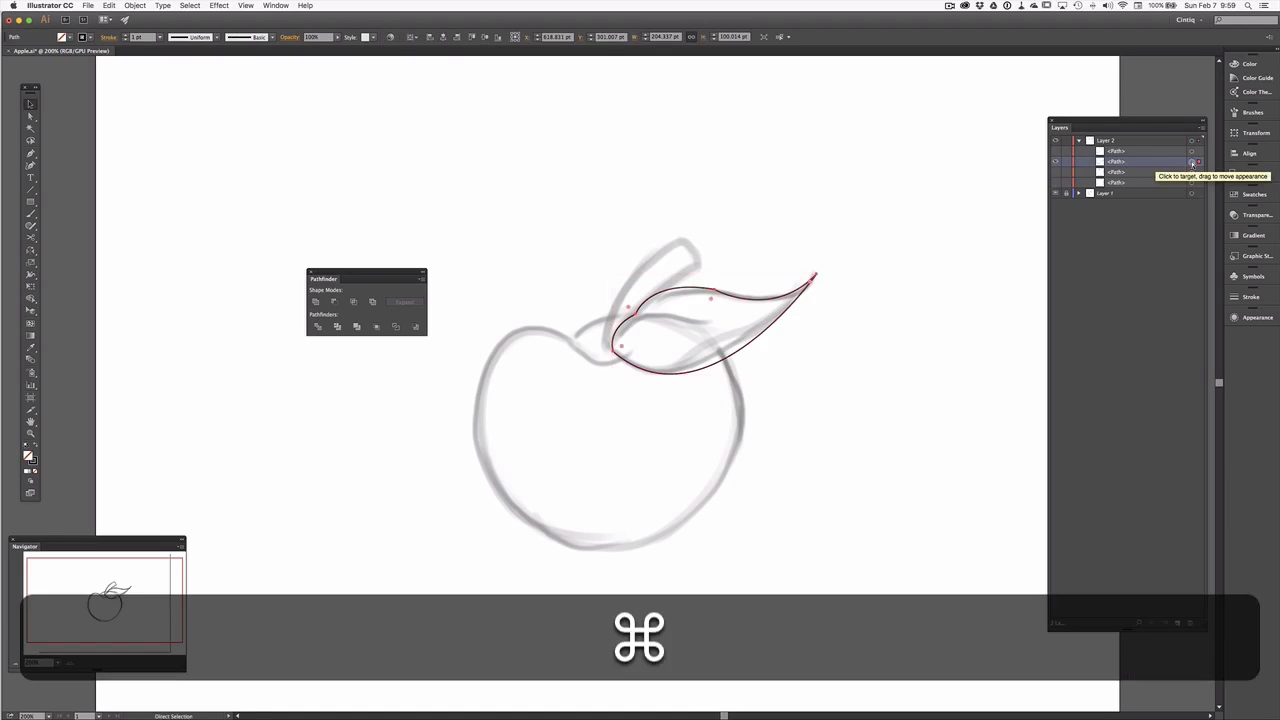
{"action": "key", "text": "super+c"}
{"action": "key", "text": "super+f"}
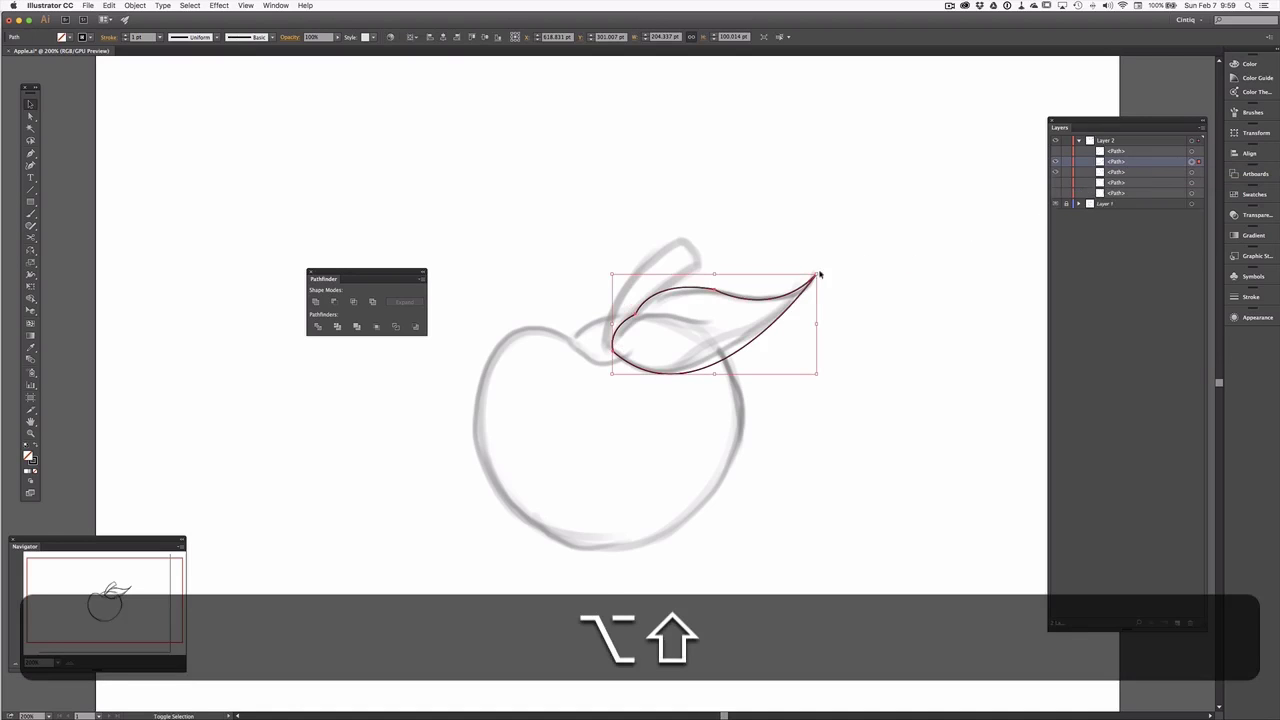
{"action": "left_click_drag", "start_coordinate": [817, 274], "coordinate": [813, 275]}
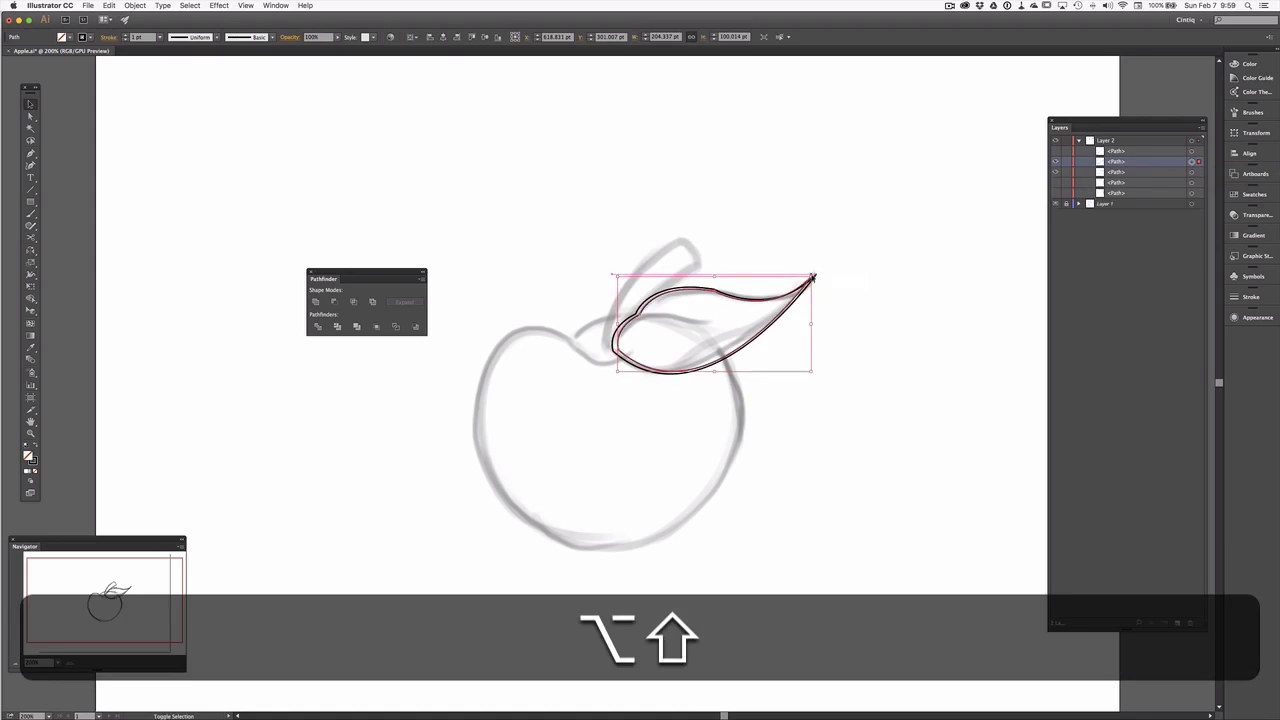
- Pull the inner leaf's tip anchor inward and shorten its direction handles so the inner outline follows the outer leaf with an even gap
{"action": "left_click", "coordinate": [30, 433]}
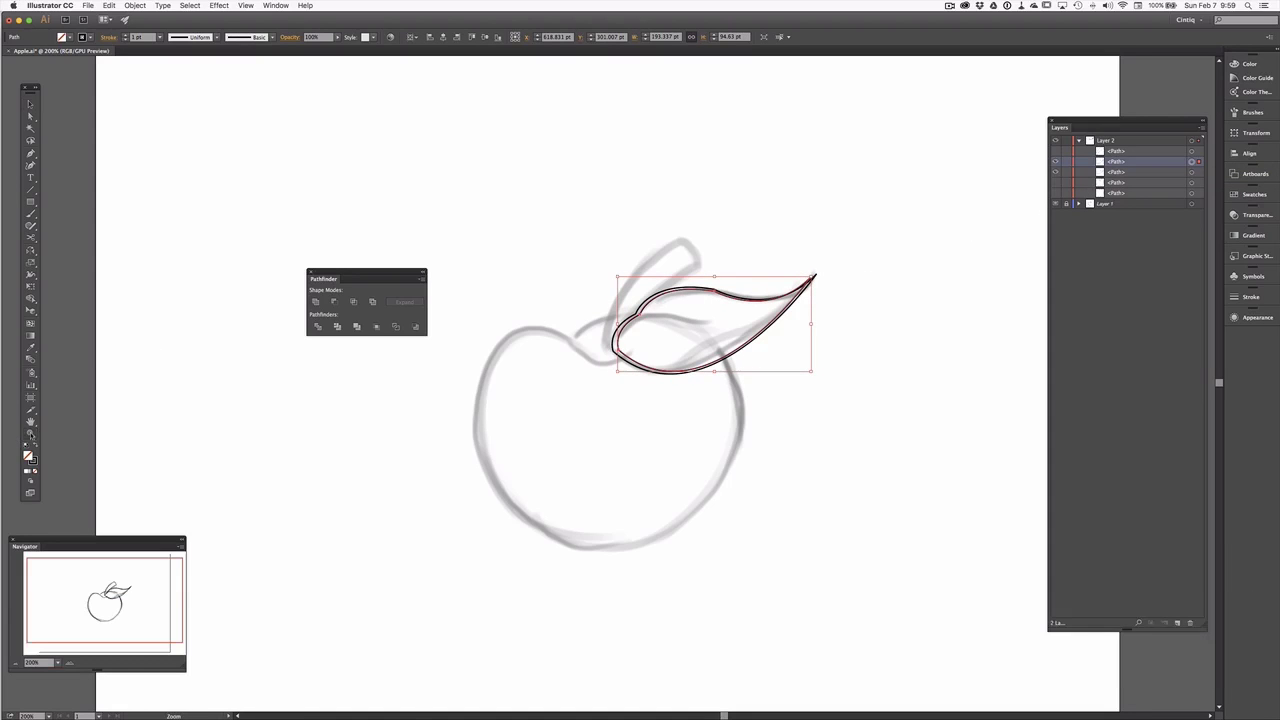
{"action": "left_click", "coordinate": [799, 324]}
{"action": "left_click", "coordinate": [600, 349]}
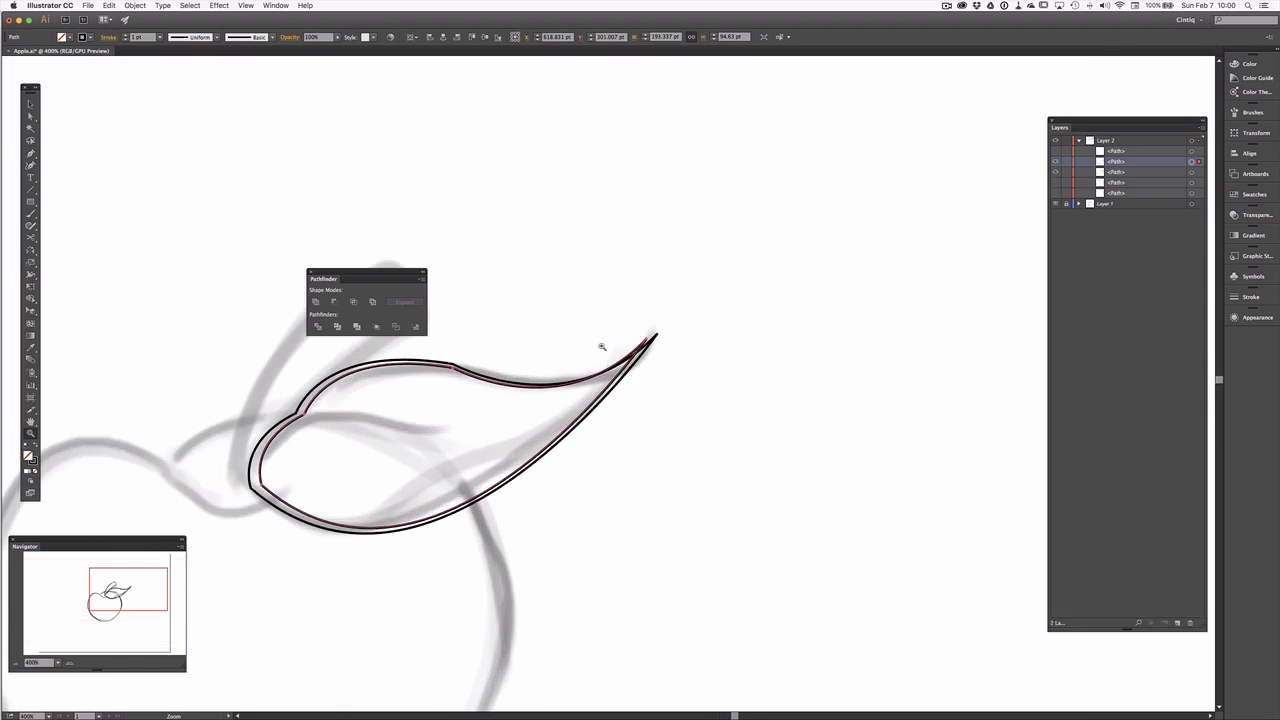
{"action": "key", "text": "space"}
{"action": "left_click_drag", "start_coordinate": [530, 396], "coordinate": [603, 430]}
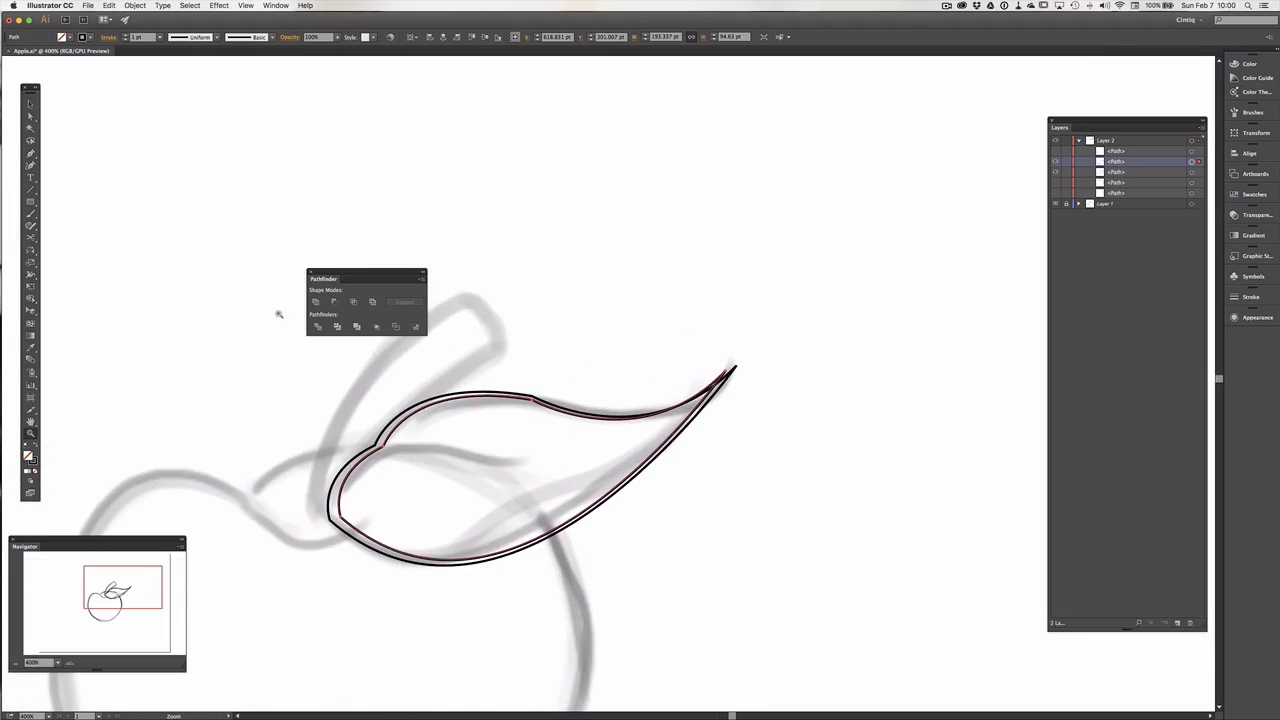
{"action": "key", "text": "a"}
{"action": "left_click", "coordinate": [594, 380]}
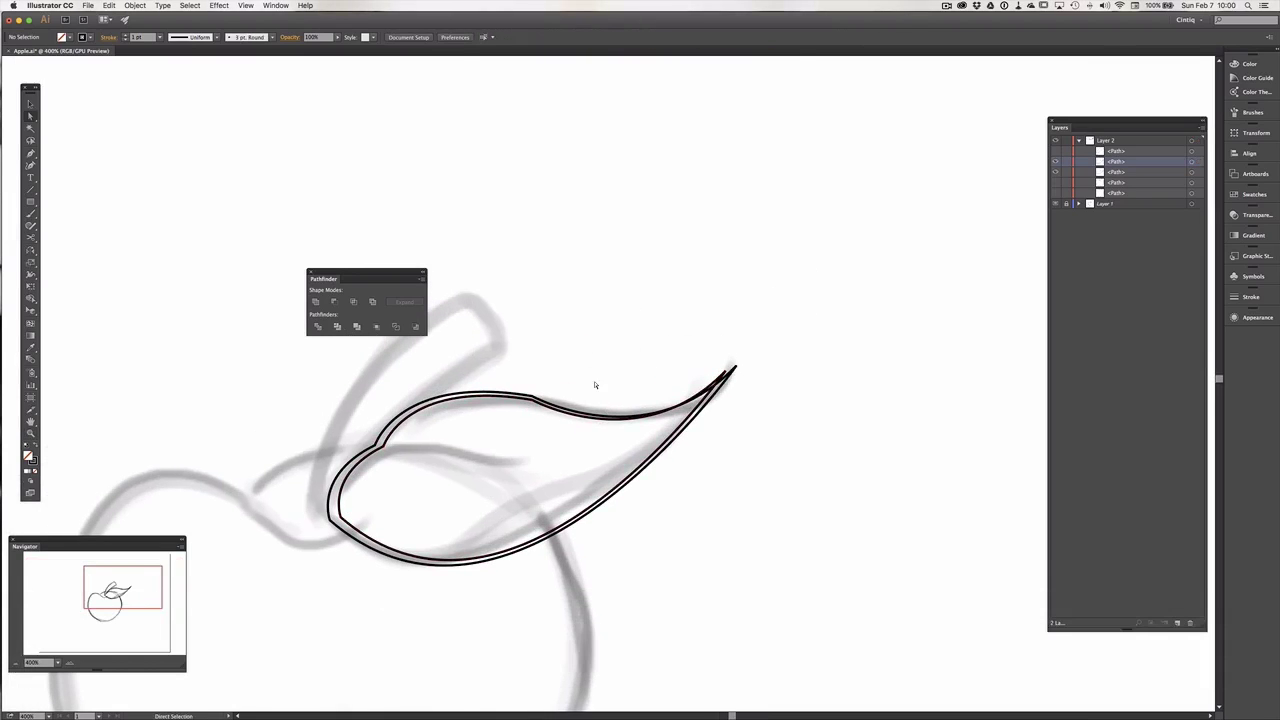
{"action": "left_click", "coordinate": [600, 419]}
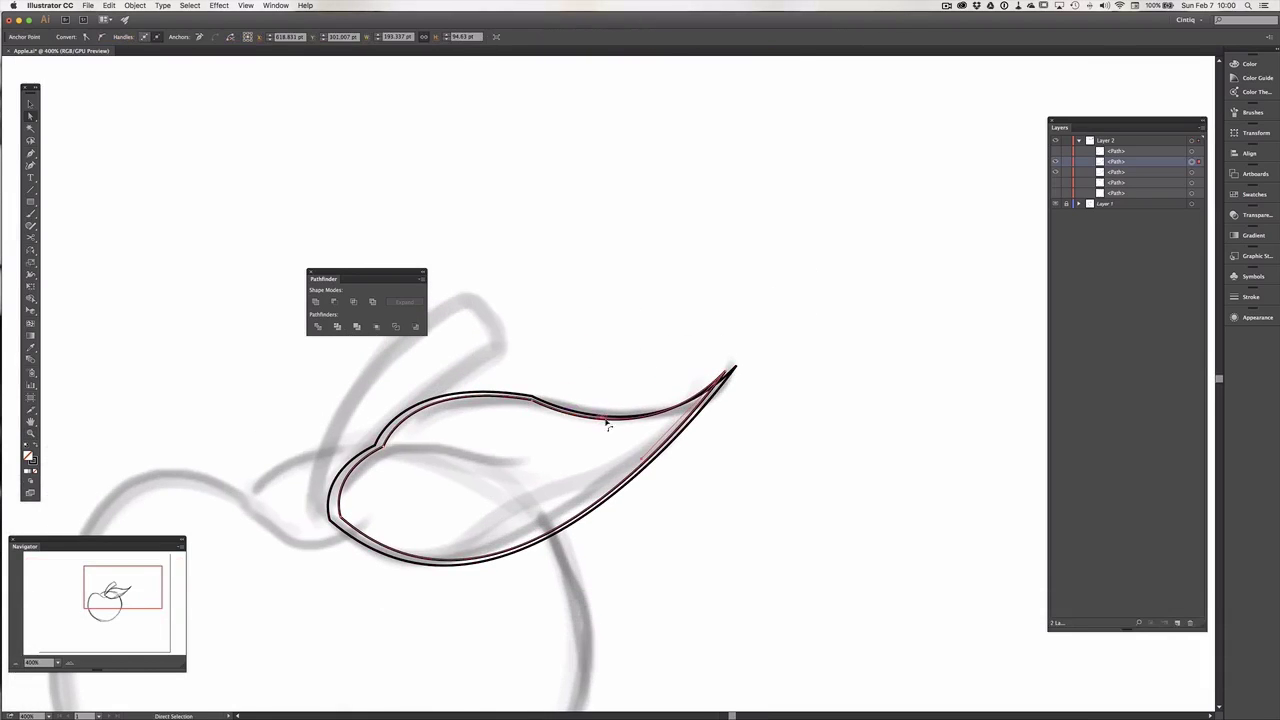
{"action": "left_click_drag", "start_coordinate": [728, 372], "coordinate": [708, 397]}
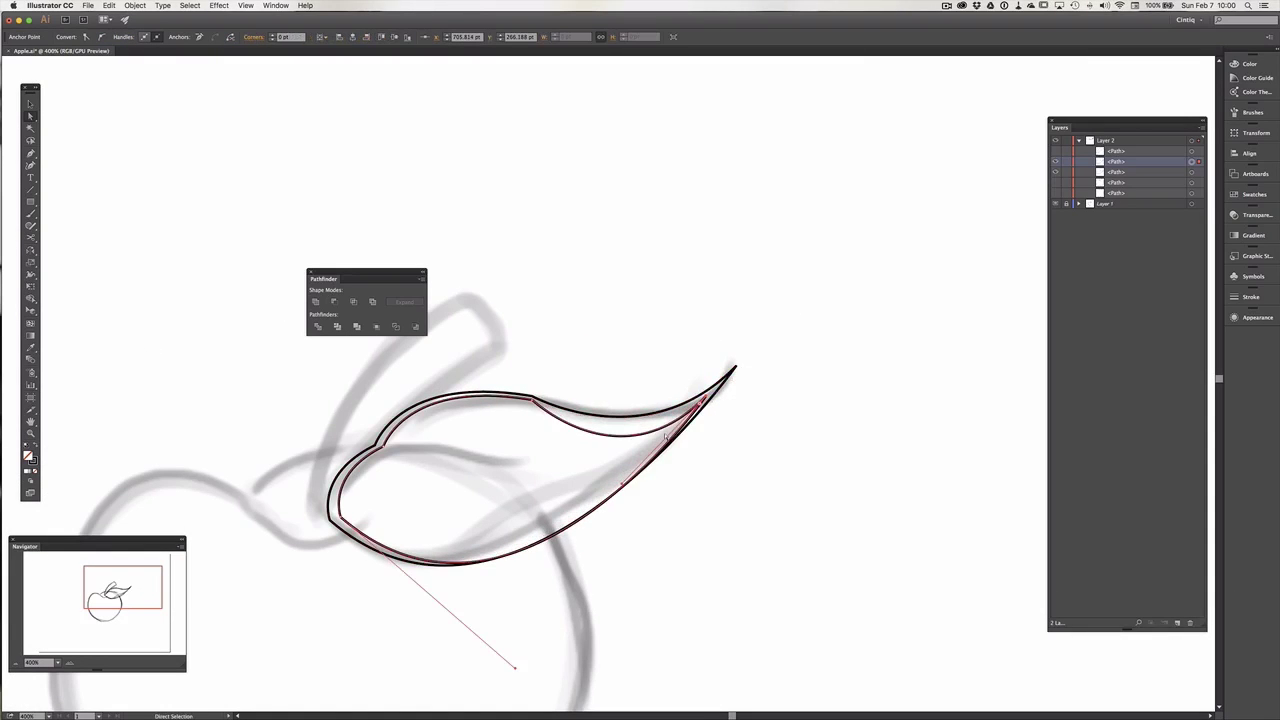
{"action": "left_click_drag", "start_coordinate": [620, 486], "coordinate": [641, 457]}
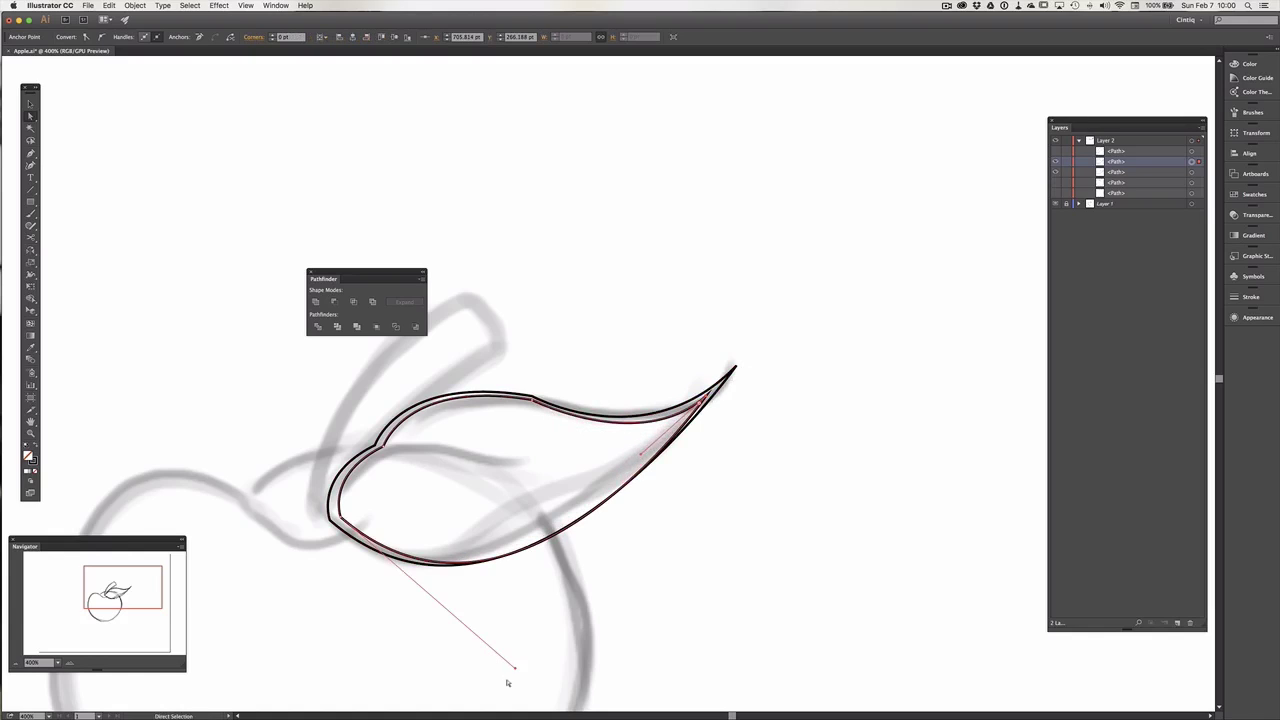
{"action": "mouse_move", "coordinate": [515, 667]}
{"action": "left_mouse_down"}
{"action": "mouse_move", "coordinate": [514, 646]}
{"action": "mouse_move", "coordinate": [491, 640]}
{"action": "mouse_move", "coordinate": [494, 656]}
{"action": "left_mouse_up"}
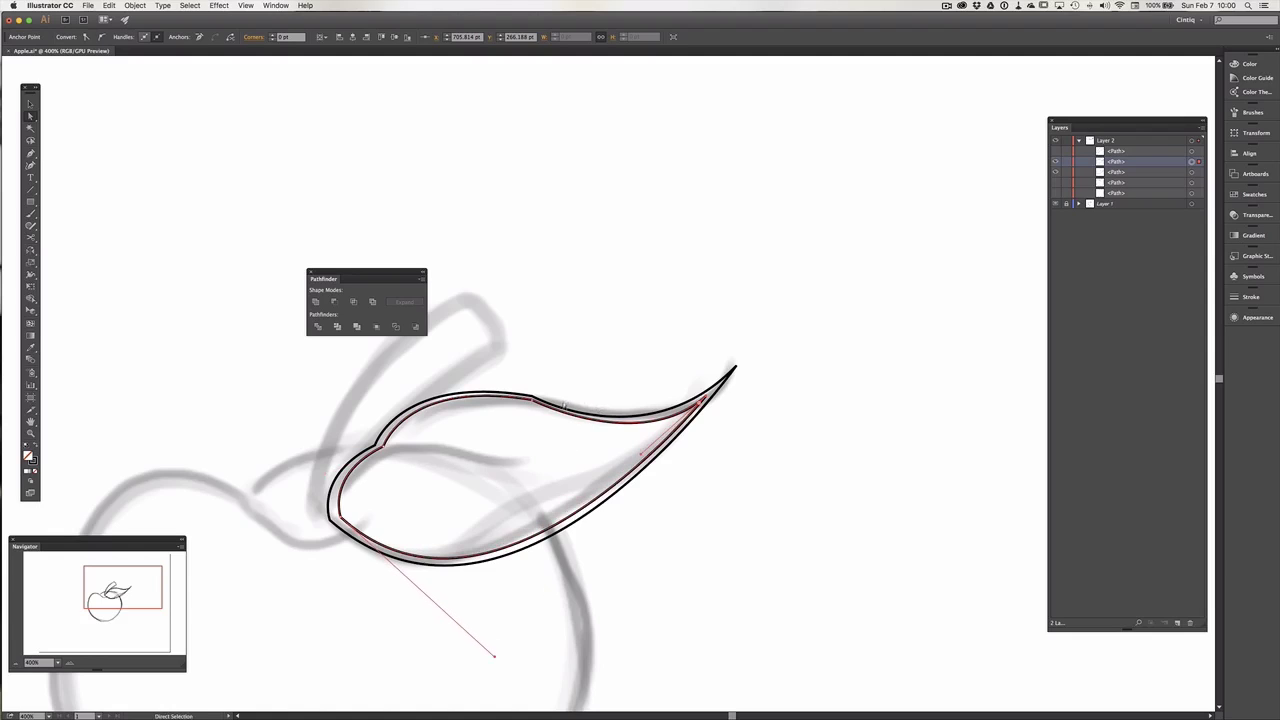
- Select the outer leaf path and convert the corner anchor in the middle of its upper edge to a smooth point
{"action": "left_click", "coordinate": [632, 424]}
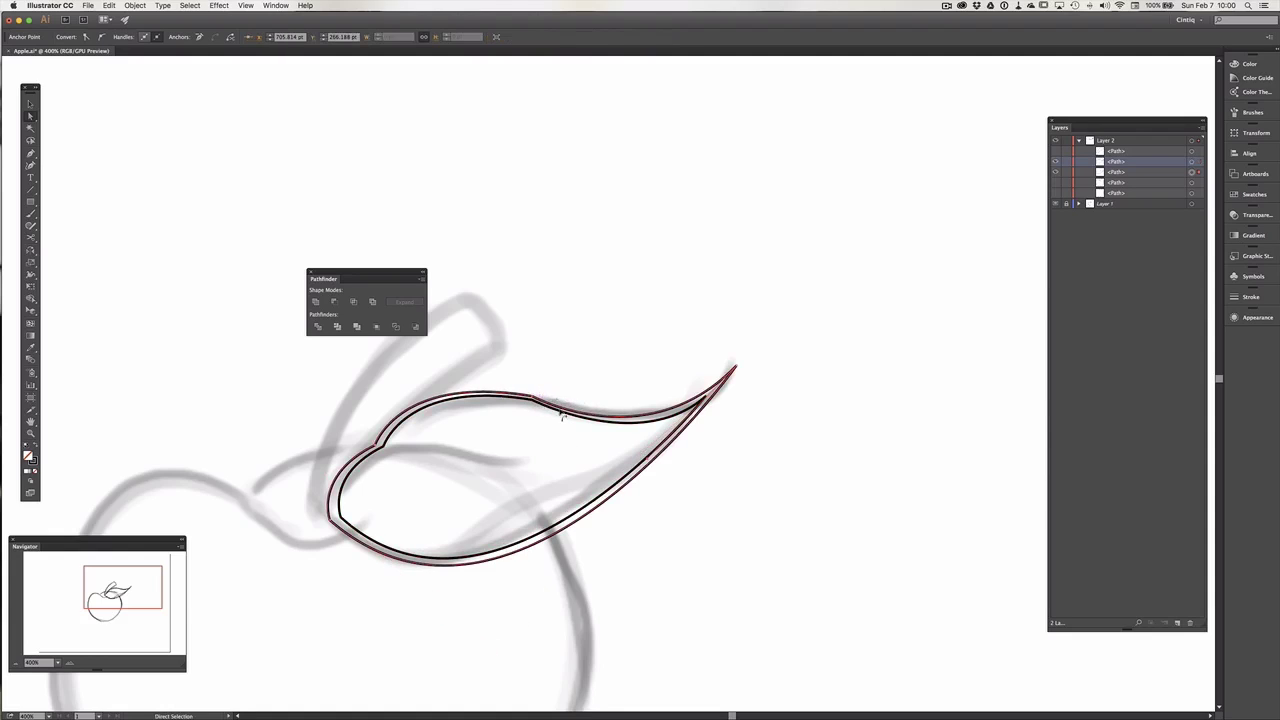
{"action": "left_click", "coordinate": [631, 421]}
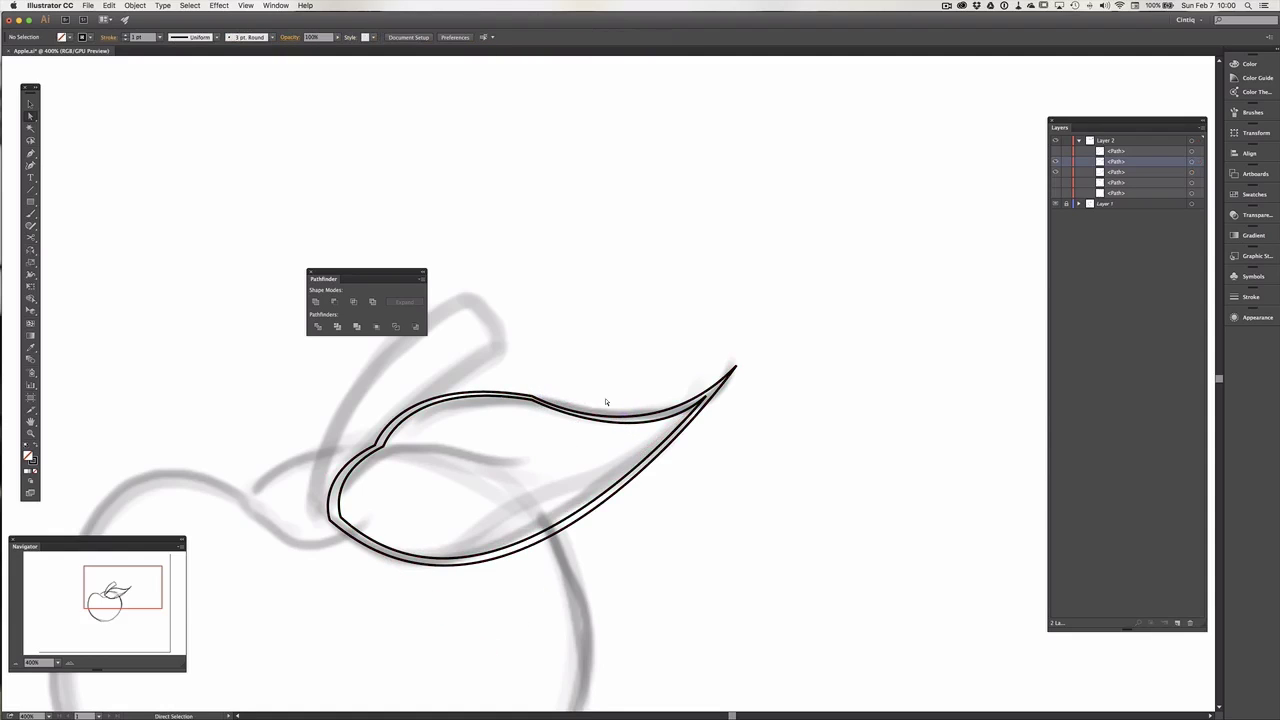
{"action": "left_click", "coordinate": [602, 420]}
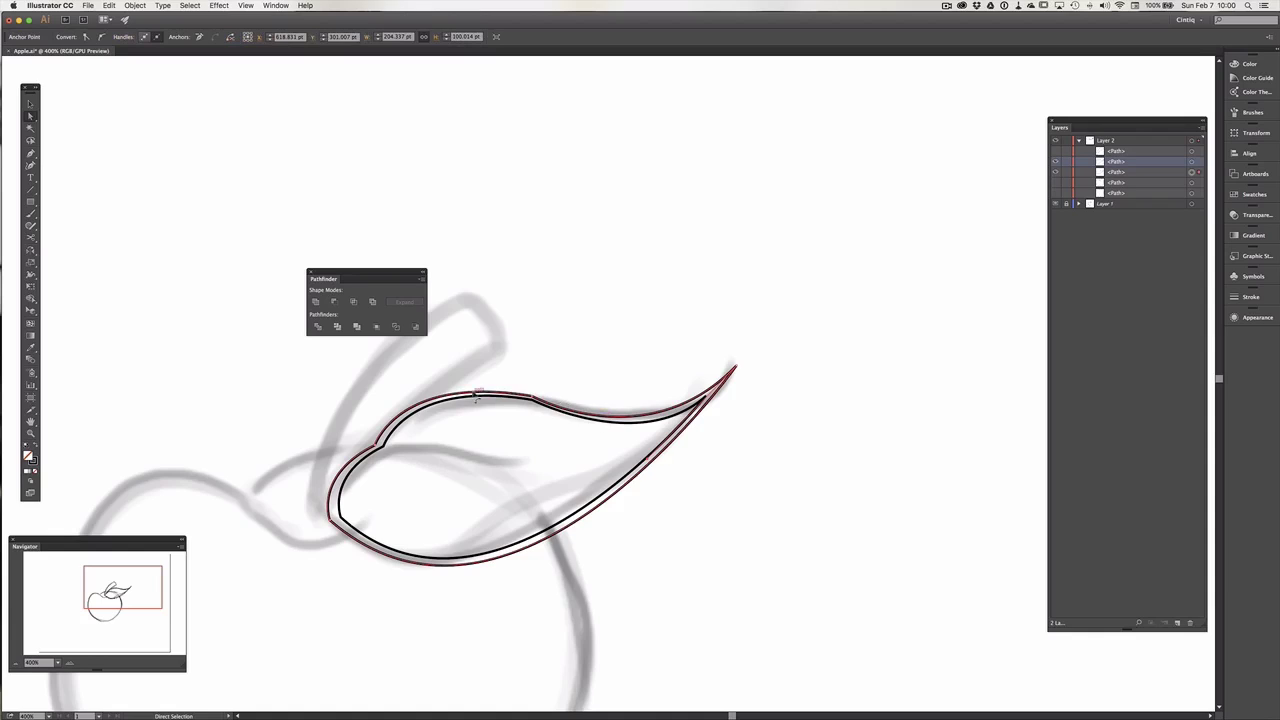
{"action": "key", "text": "shift"}
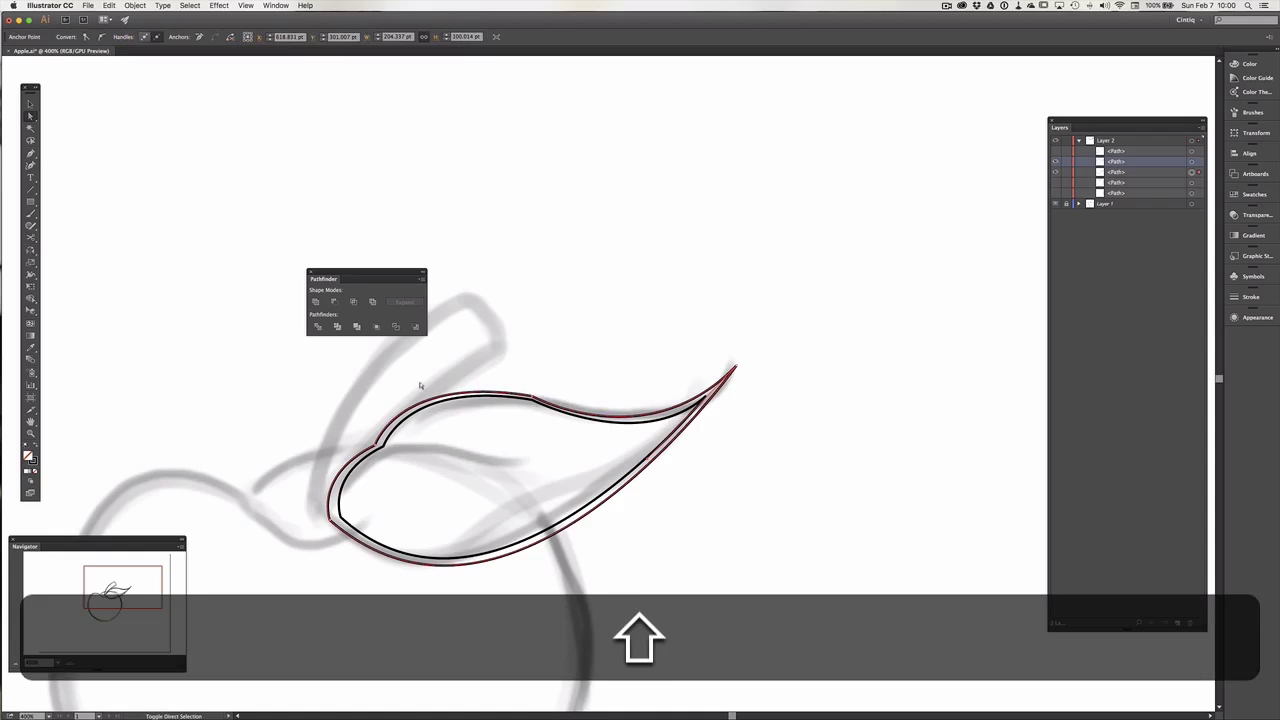
{"action": "key", "text": "shift+c"}
{"action": "left_click_drag", "start_coordinate": [533, 397], "coordinate": [618, 406]}
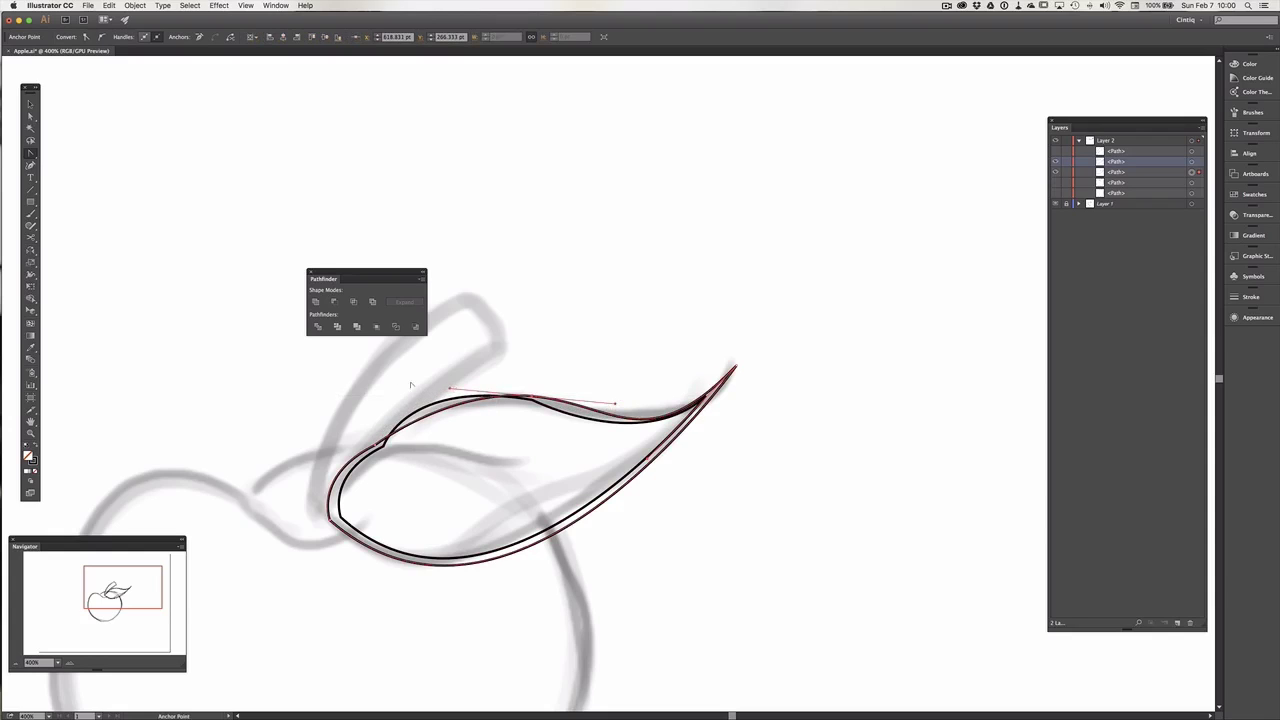
- Adjust the outer leaf's upper-edge anchor handles separately, lengthening the stem-side one and shortening the tip-side one, so the curve follows the sketch
{"action": "key", "text": "alt"}
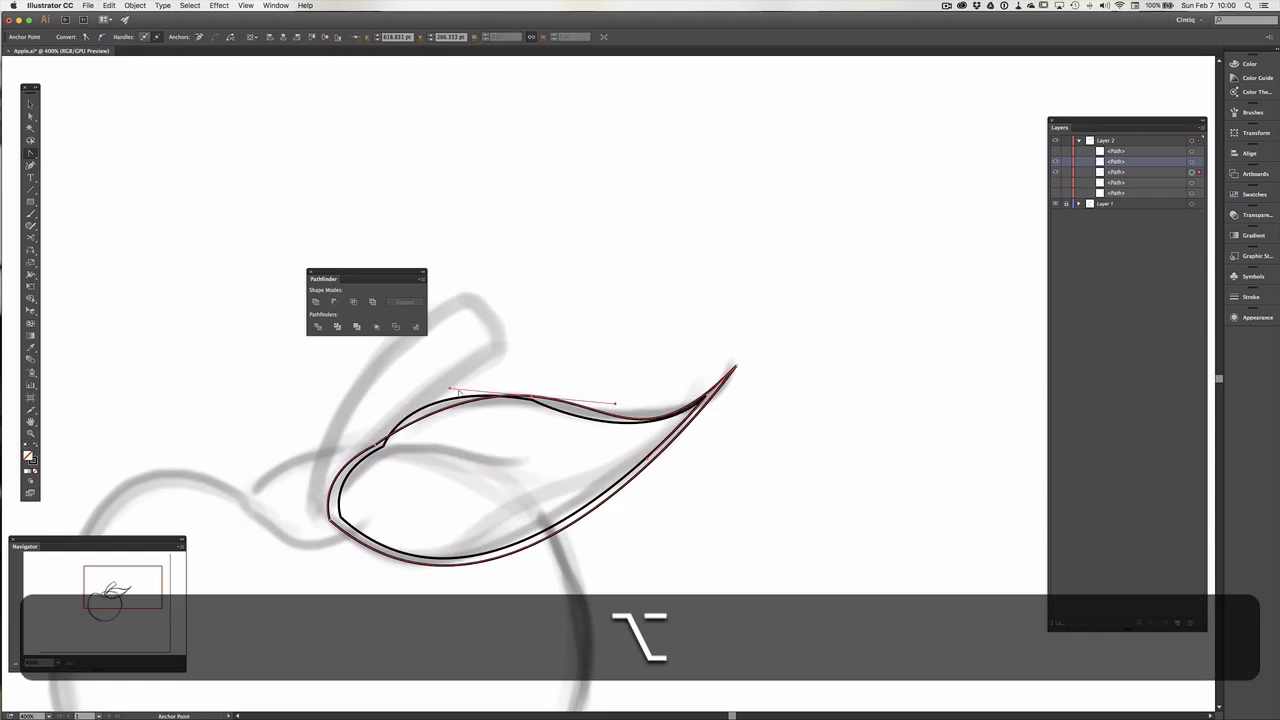
{"action": "key", "text": "a"}
{"action": "key", "text": "alt"}
{"action": "left_click", "coordinate": [444, 391], "text": "alt"}
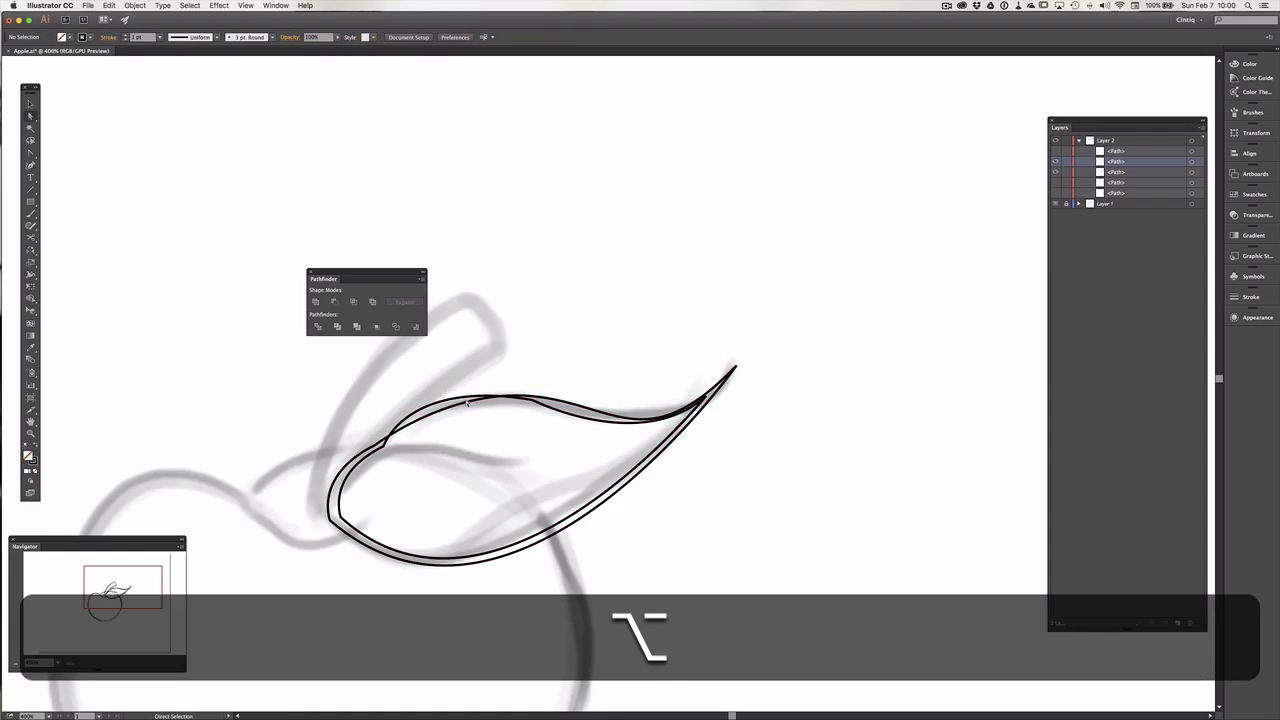
{"action": "left_click", "coordinate": [466, 402], "text": "alt"}
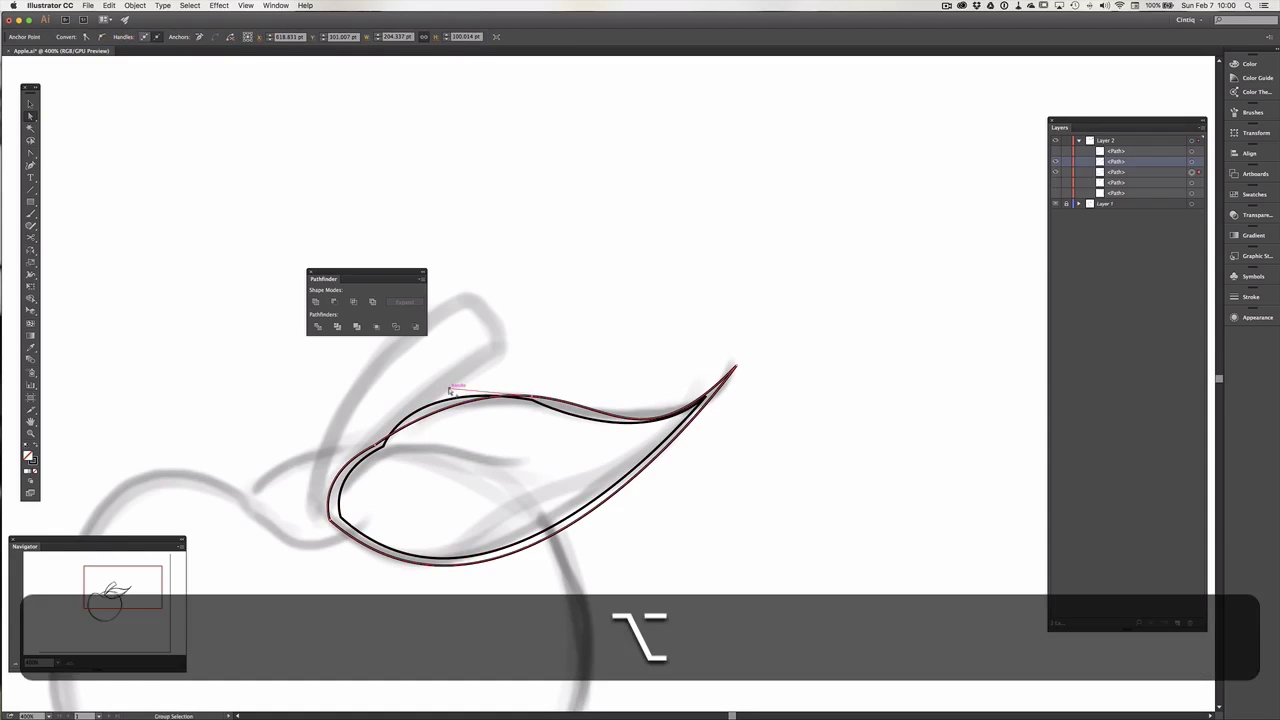
{"action": "left_click_drag", "start_coordinate": [449, 389], "coordinate": [425, 380]}
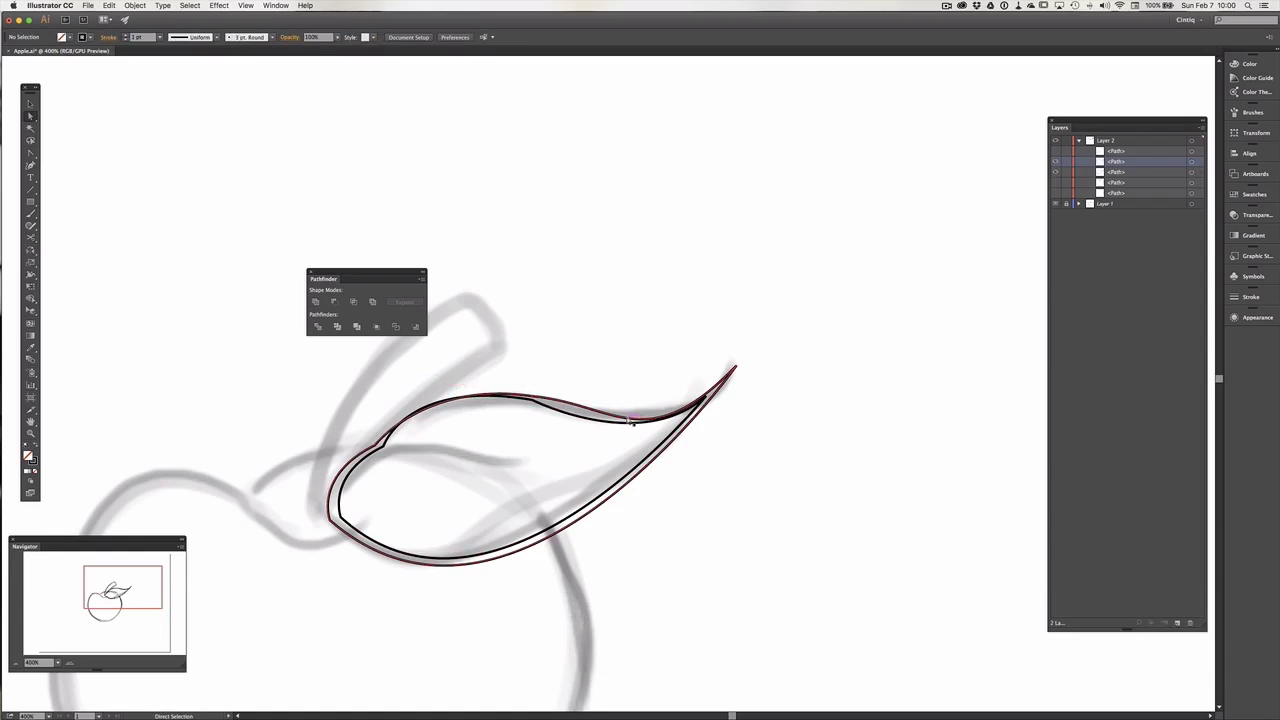
{"action": "left_click", "coordinate": [622, 421]}
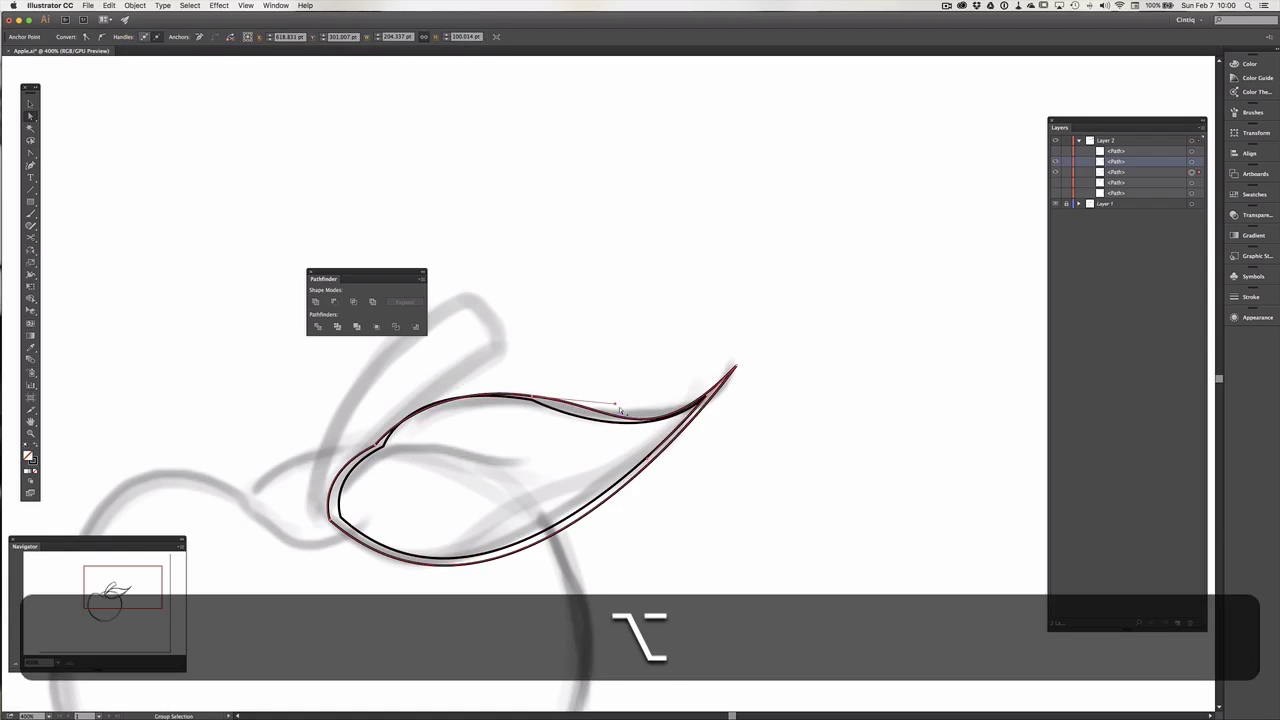
{"action": "left_click_drag", "start_coordinate": [615, 404], "coordinate": [593, 398]}
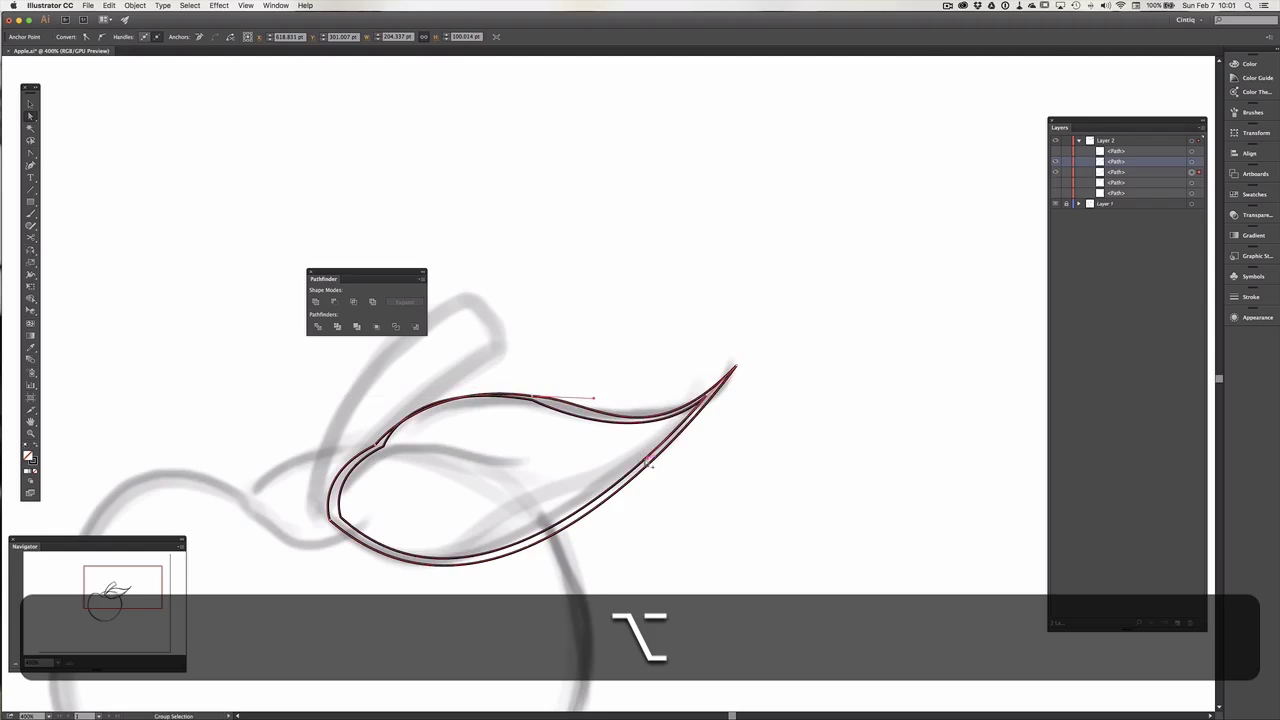
- Move the inner leaf's upper-edge anchor toward the tip and shorten the tip's lower handle to even the gap, and deselect
{"action": "left_click", "coordinate": [620, 429], "text": "alt"}
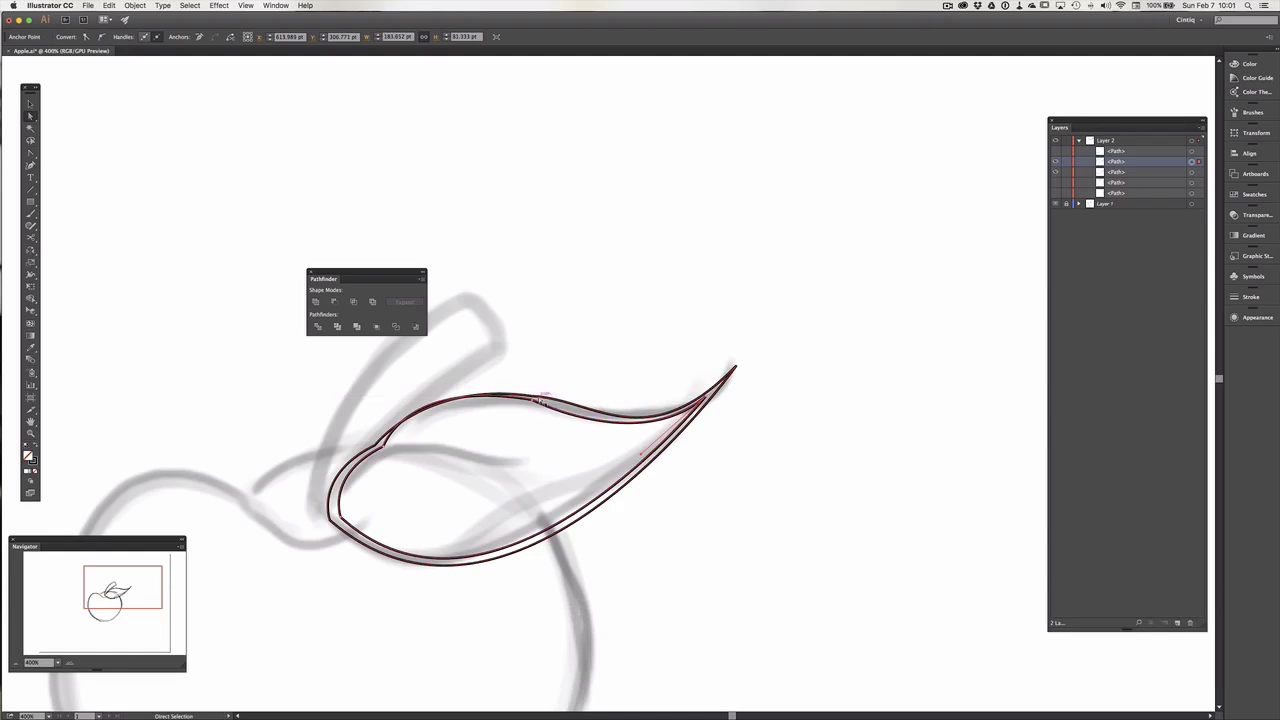
{"action": "left_click_drag", "start_coordinate": [532, 399], "coordinate": [558, 410]}
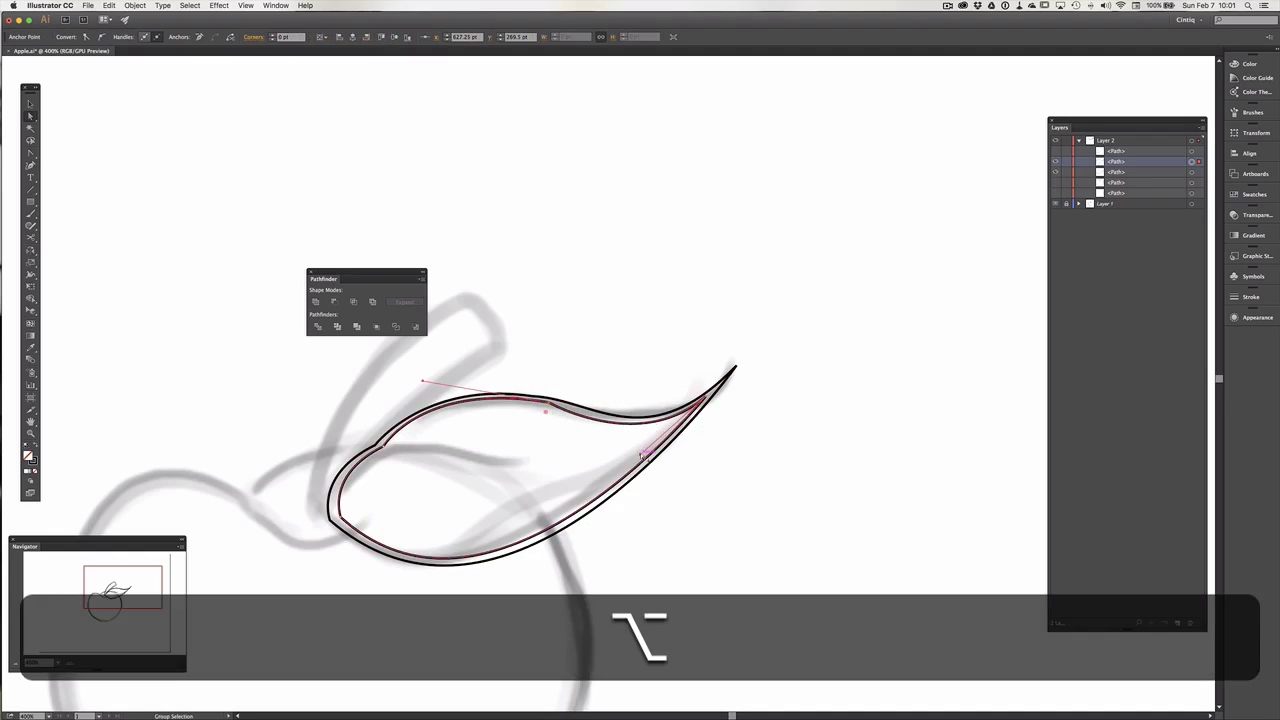
{"action": "left_click", "coordinate": [648, 451], "text": "alt"}
{"action": "left_click_drag", "start_coordinate": [652, 453], "coordinate": [656, 449]}
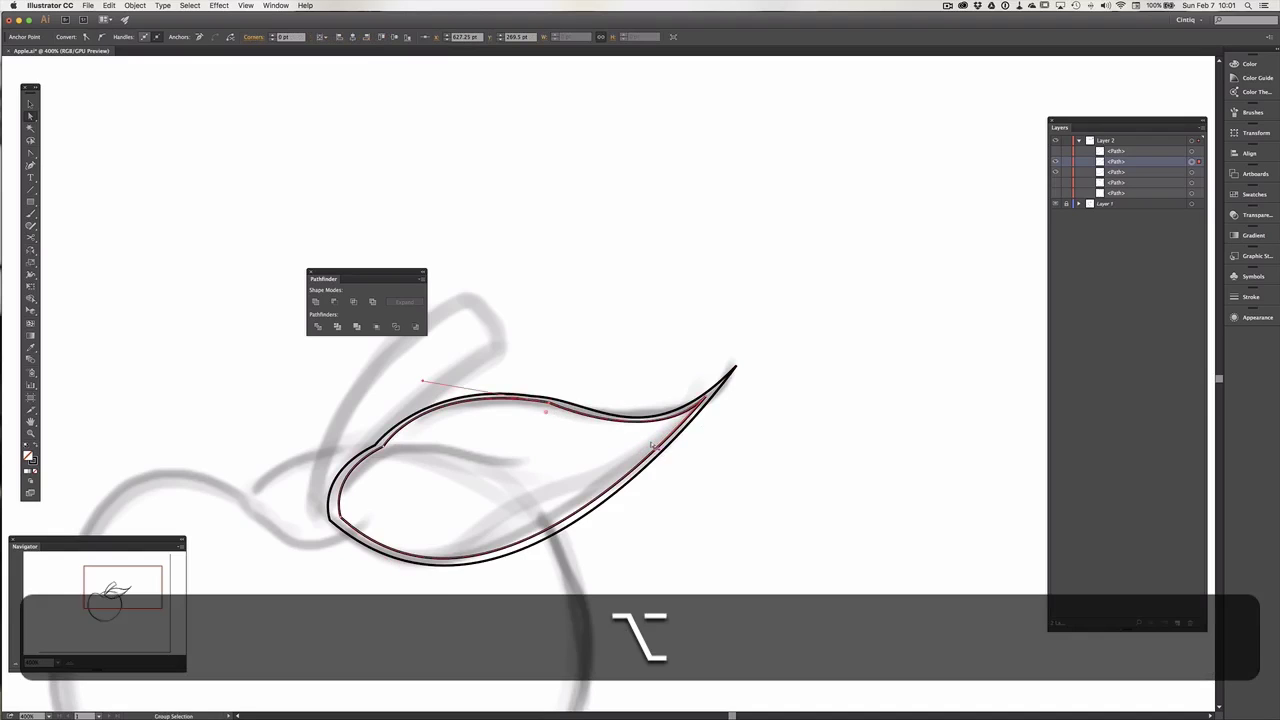
{"action": "left_click", "coordinate": [435, 420]}
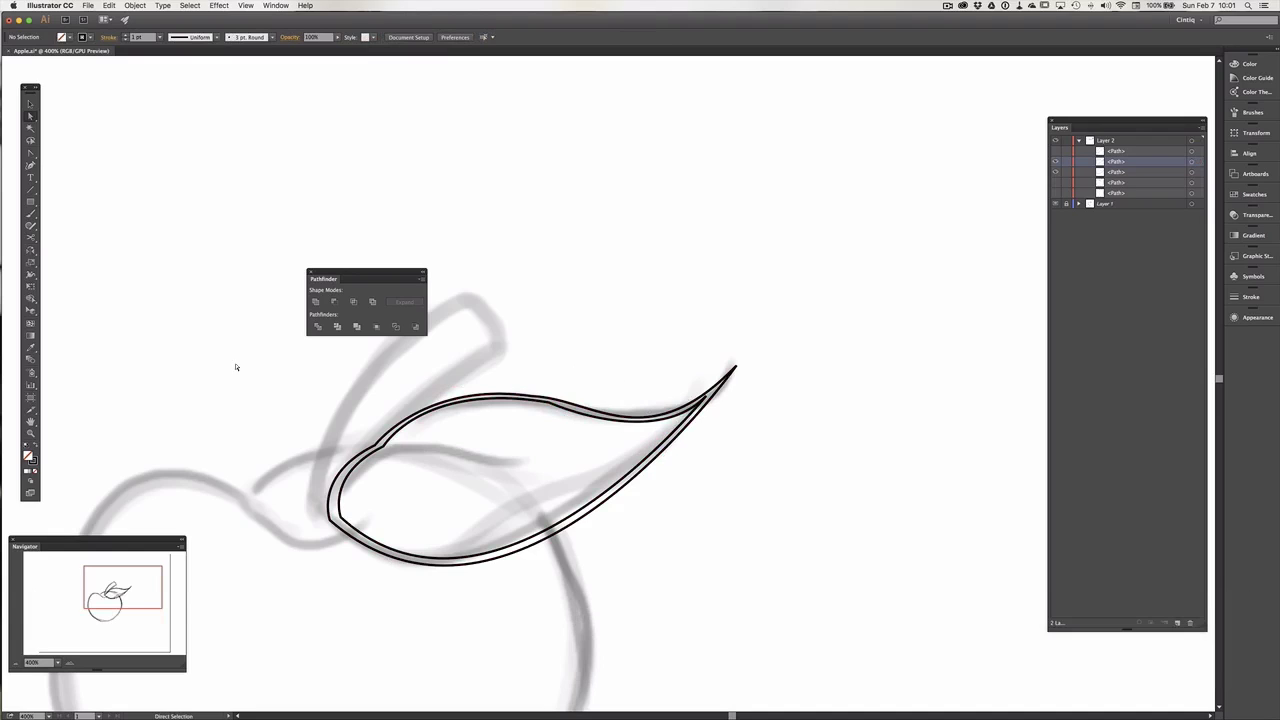
- Draw a thin closed vein shape with the Pen tool along the sketched line, from inside the leaf to past its notch and back
{"action": "key", "text": "p"}
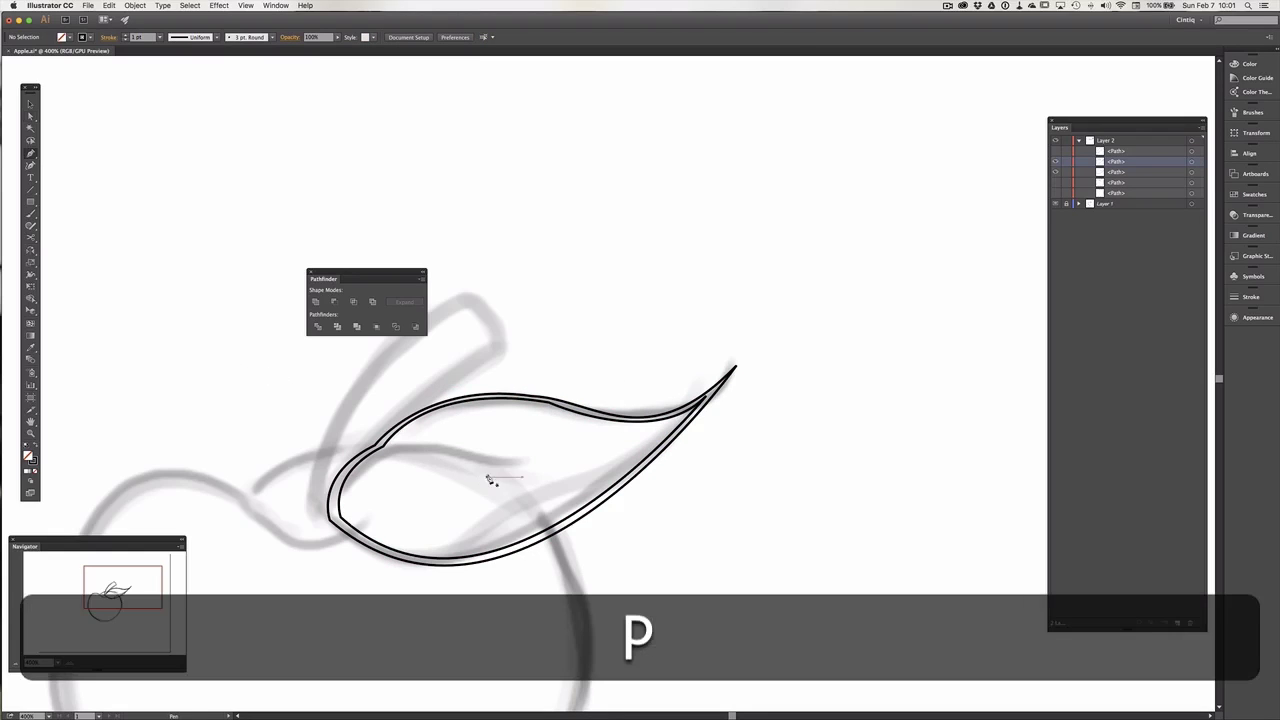
{"action": "left_click", "coordinate": [524, 468]}
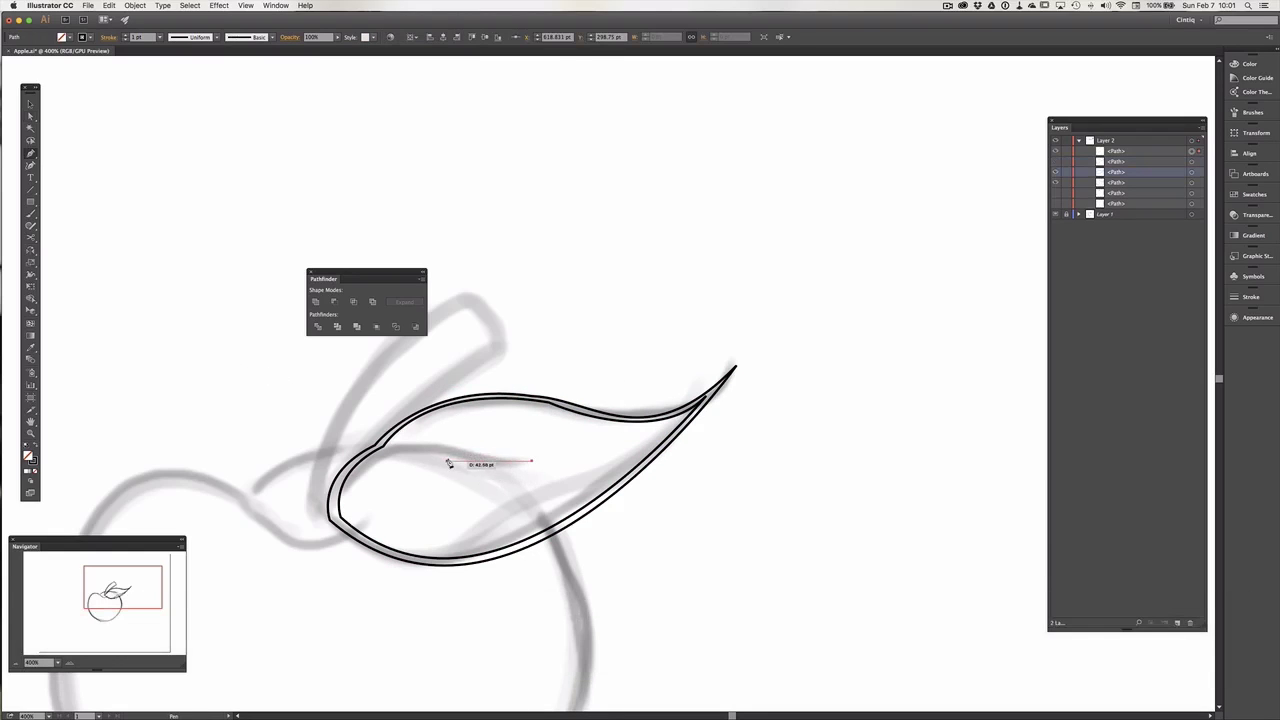
{"action": "left_click_drag", "start_coordinate": [450, 454], "coordinate": [427, 438]}
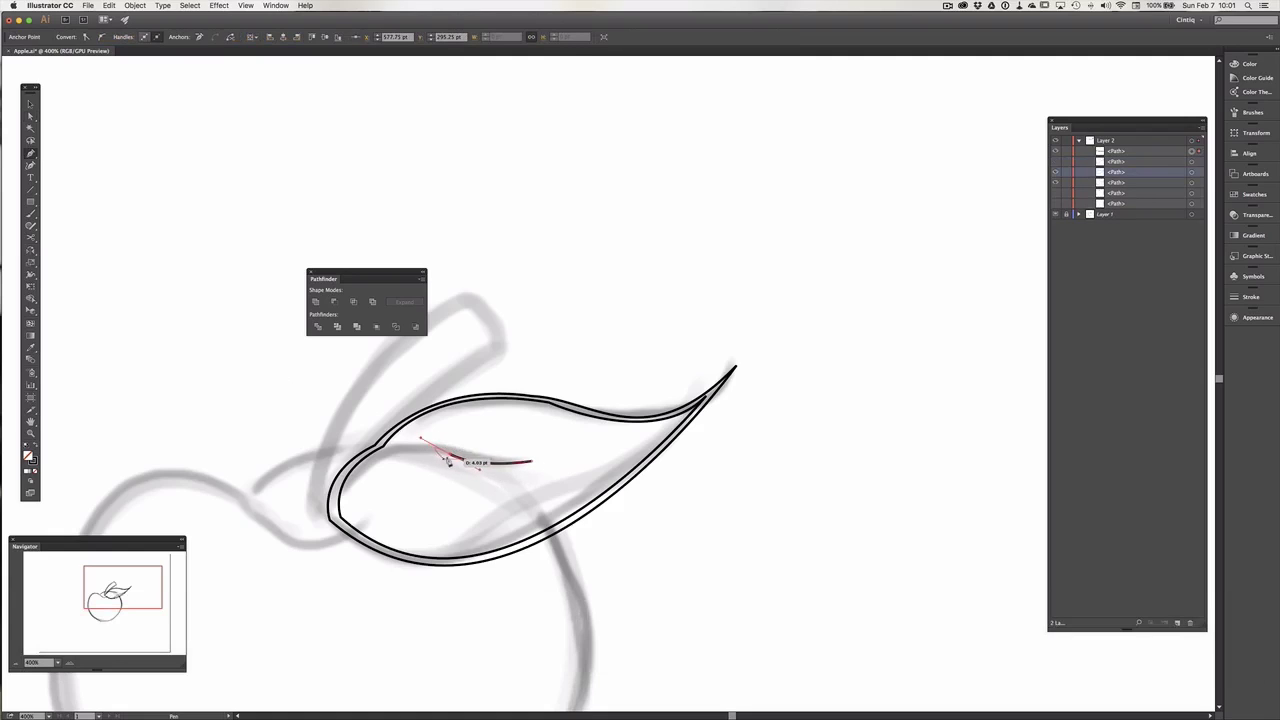
{"action": "left_click", "coordinate": [451, 456]}
{"action": "left_click_drag", "start_coordinate": [342, 458], "coordinate": [296, 484]}
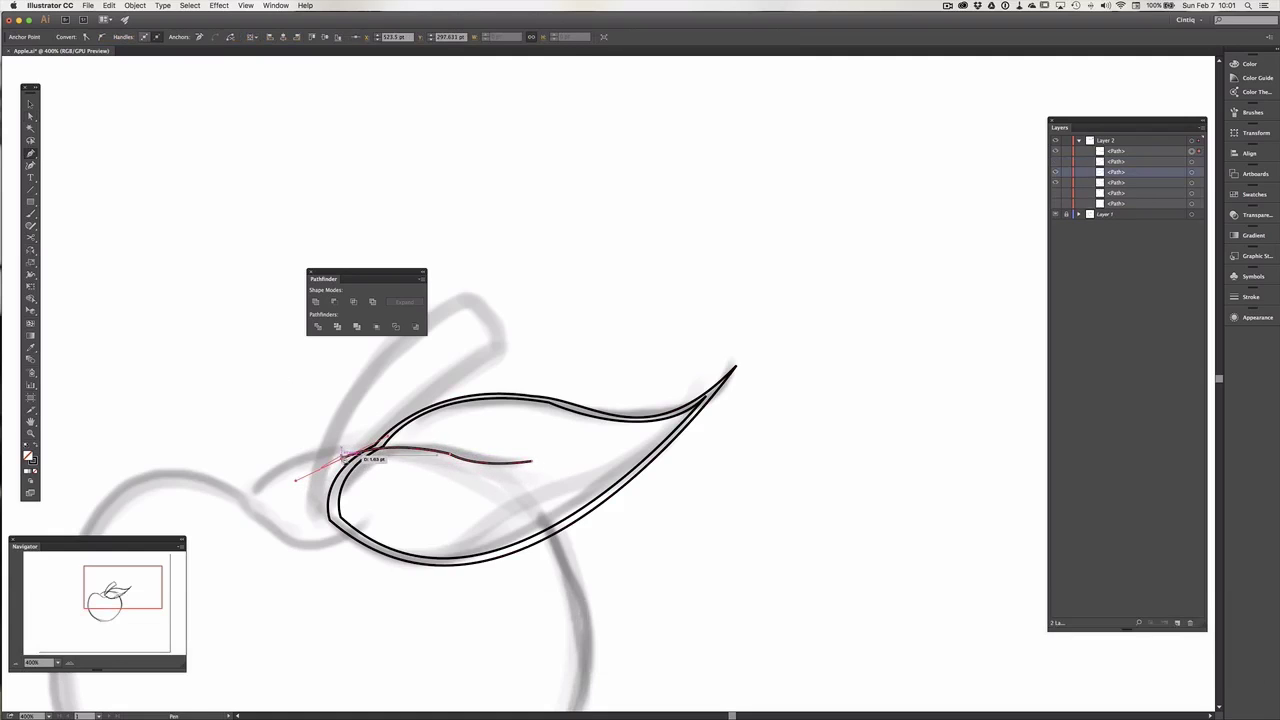
{"action": "left_click", "coordinate": [342, 459]}
{"action": "left_click", "coordinate": [363, 435]}
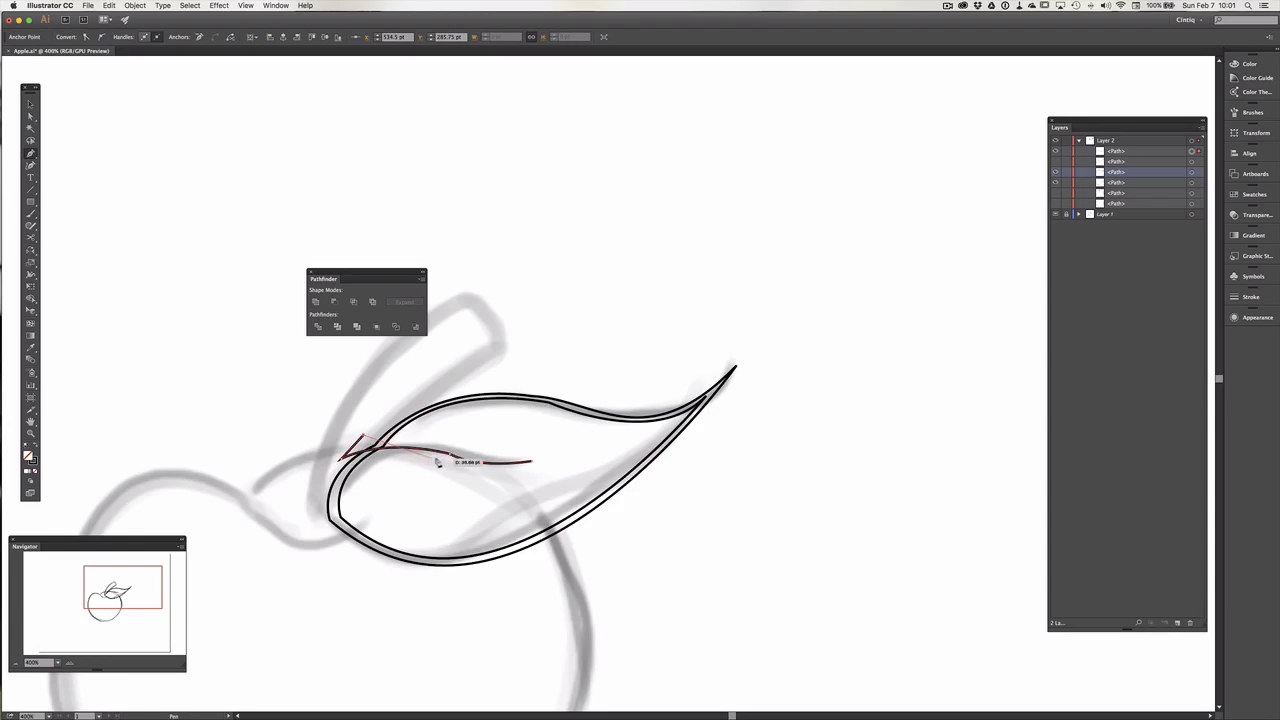
{"action": "left_click_drag", "start_coordinate": [451, 446], "coordinate": [485, 467]}
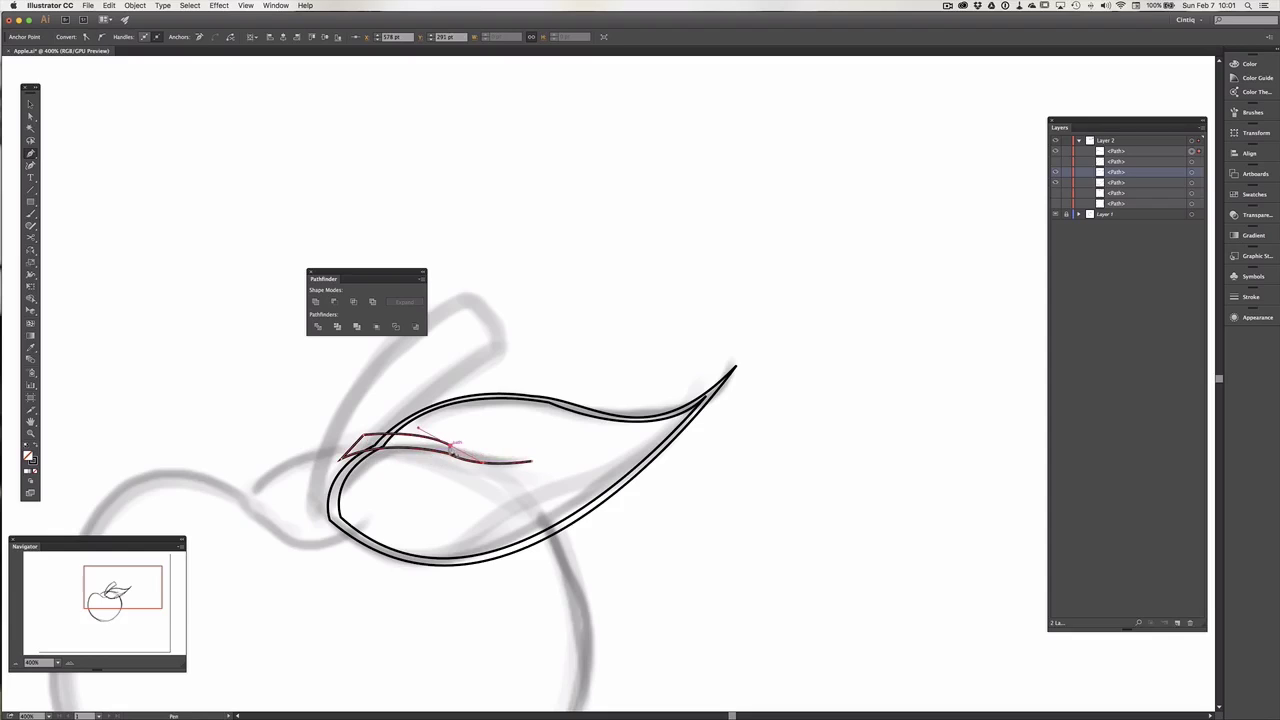
{"action": "left_click_drag", "start_coordinate": [532, 461], "coordinate": [568, 455]}
- Slim the vein shape by moving its outer corner and upper middle anchor closer to the lower edge
{"action": "left_click", "coordinate": [31, 117]}
{"action": "left_click_drag", "start_coordinate": [369, 436], "coordinate": [337, 460]}
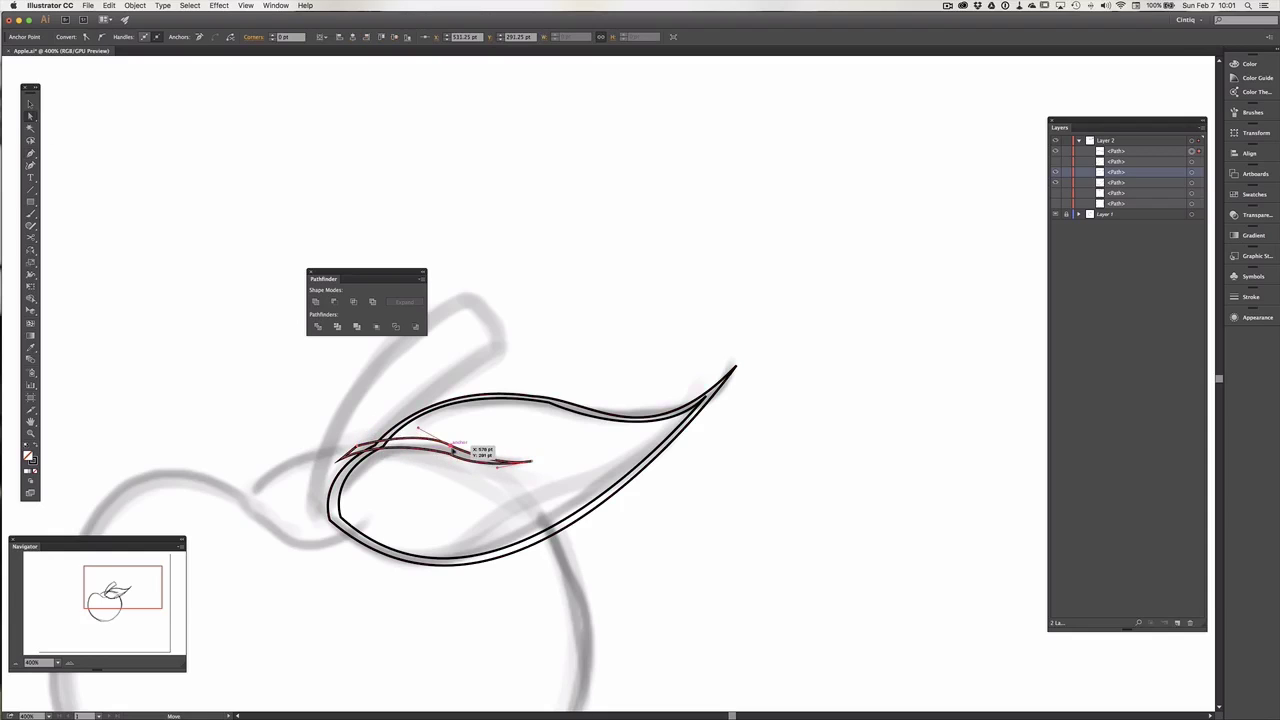
{"action": "left_click_drag", "start_coordinate": [452, 449], "coordinate": [444, 466]}
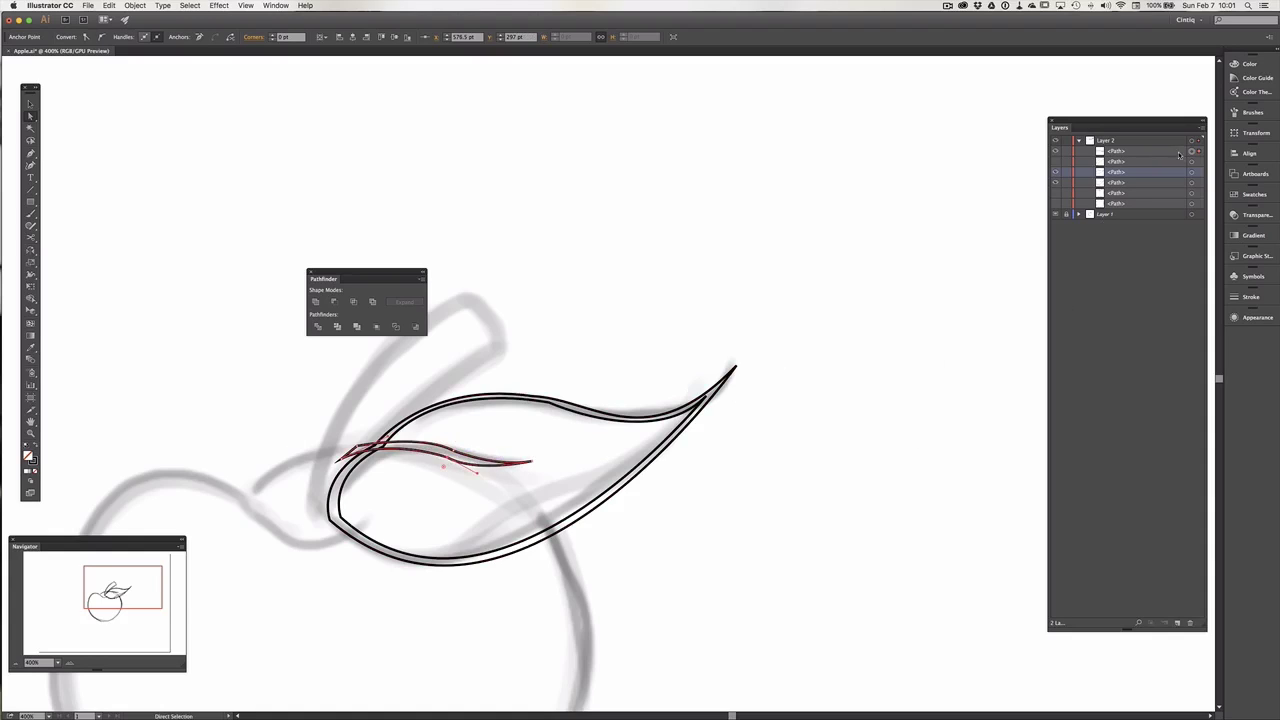
- Move the vein path below the hidden stem path in Layer 2 and subtract it from the inner leaf with Pathfinder's Minus Front
{"action": "left_click", "coordinate": [1141, 156]}
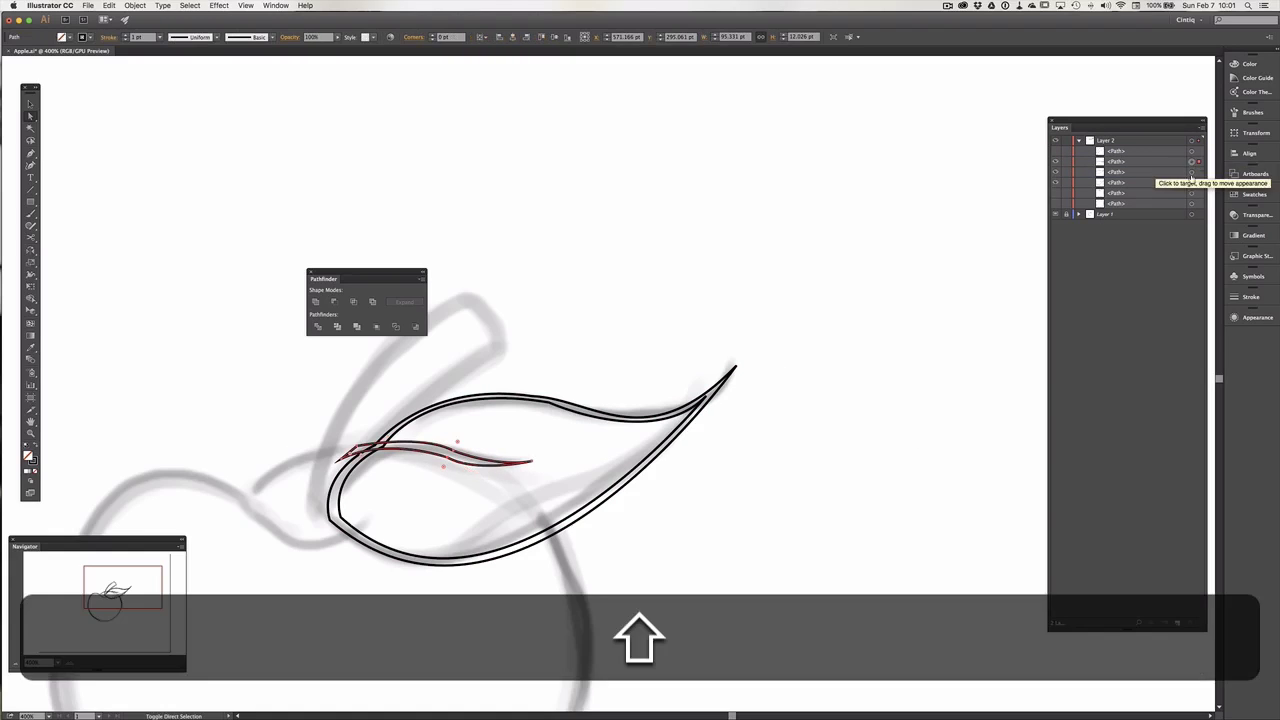
{"action": "left_click", "coordinate": [1192, 172], "text": "shift"}
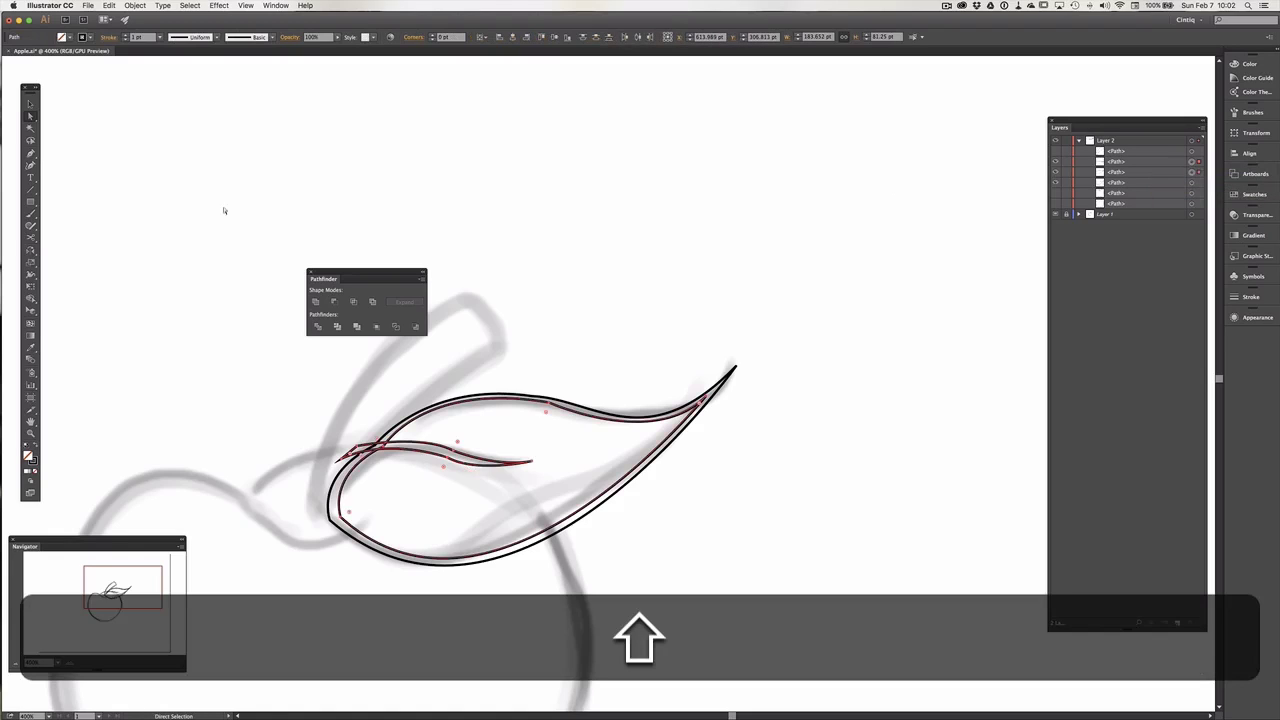
{"action": "left_click", "coordinate": [333, 302]}
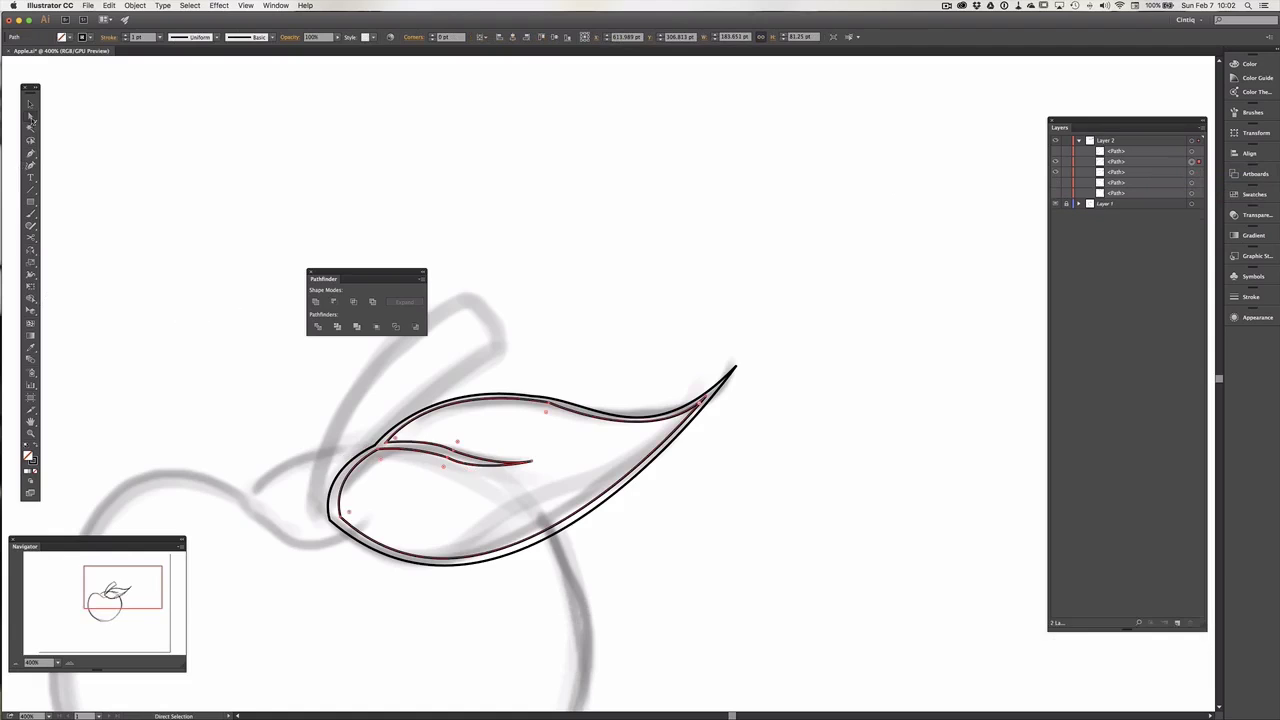
{"action": "left_click", "coordinate": [388, 215]}
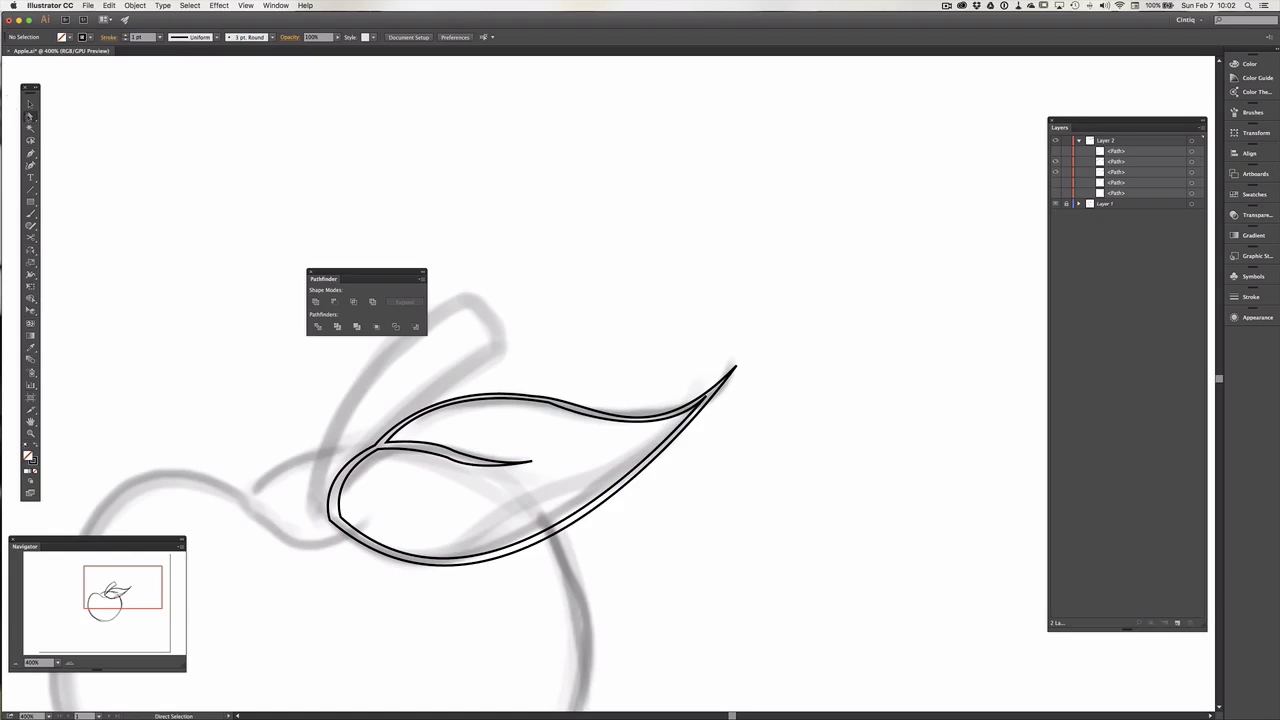
- Select the outer and inner leaf paths together and group them
{"action": "left_click", "coordinate": [30, 103]}
{"action": "left_click_drag", "start_coordinate": [667, 365], "coordinate": [666, 357]}
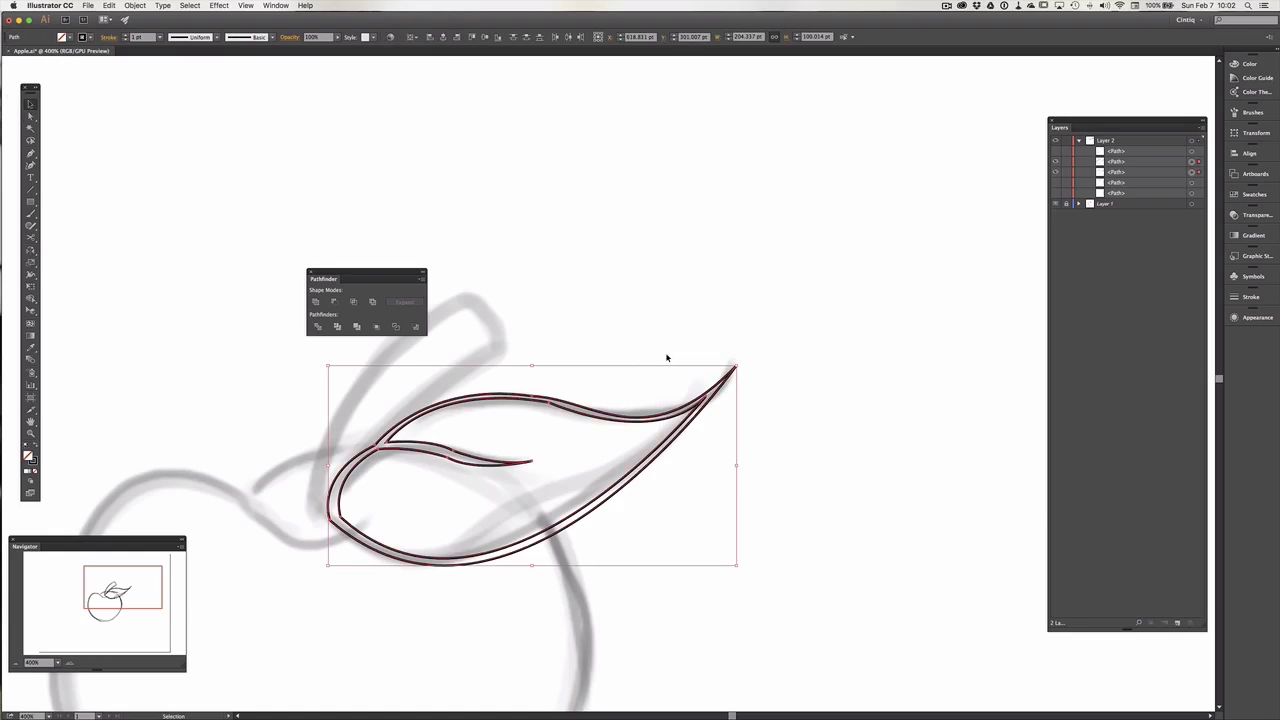
{"action": "key", "text": "super+g"}
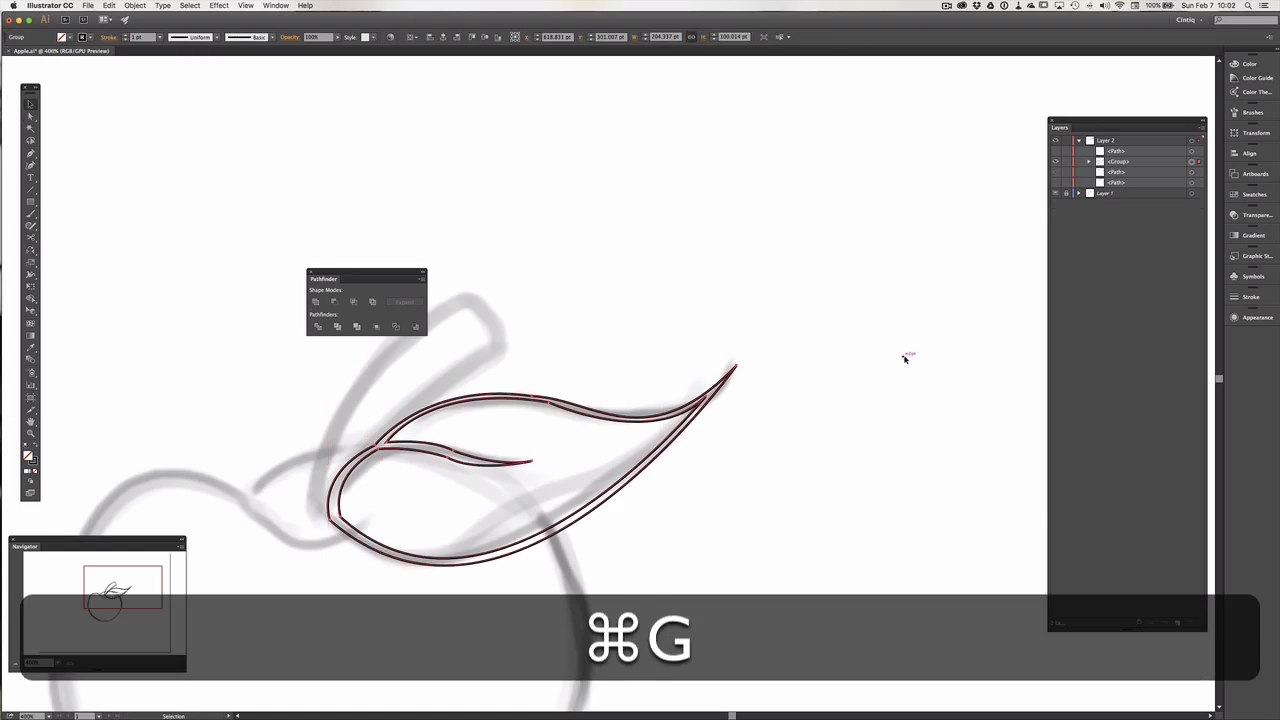
- Show the two apple body paths in Layer 2, select both and group them
{"action": "left_click", "coordinate": [1056, 172]}
{"action": "left_click", "coordinate": [1056, 183]}
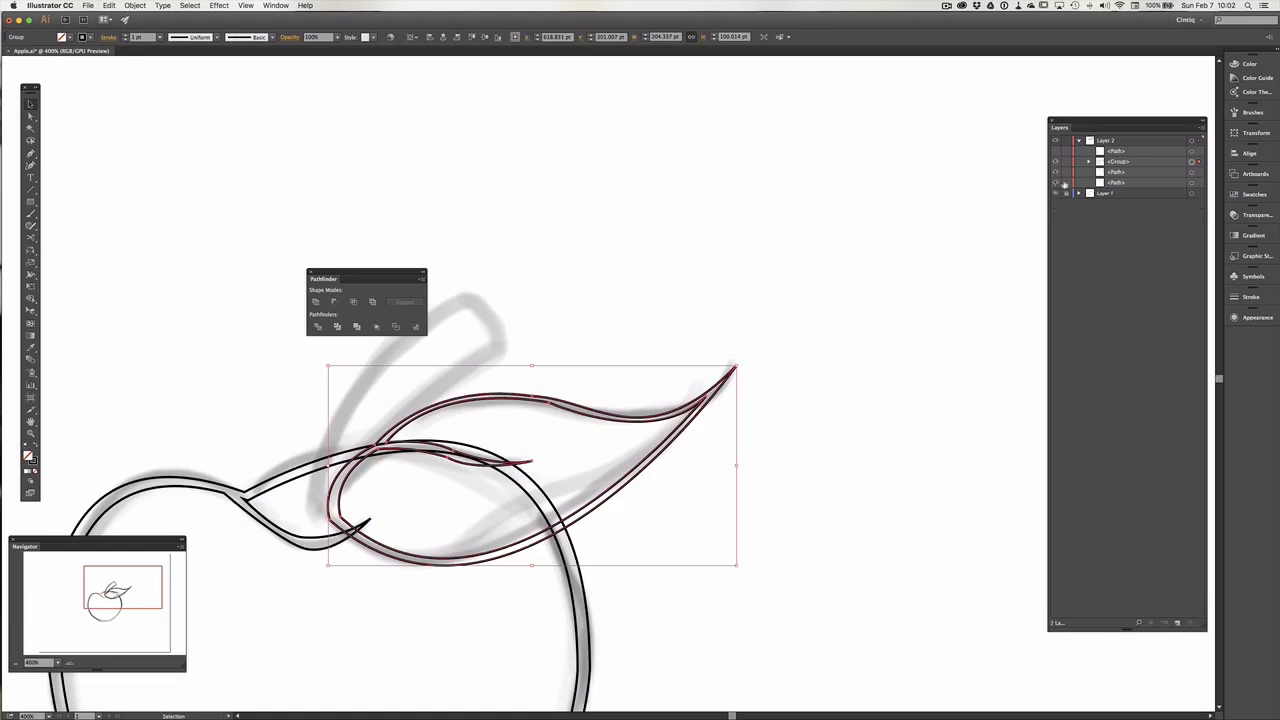
{"action": "left_click", "coordinate": [1193, 172]}
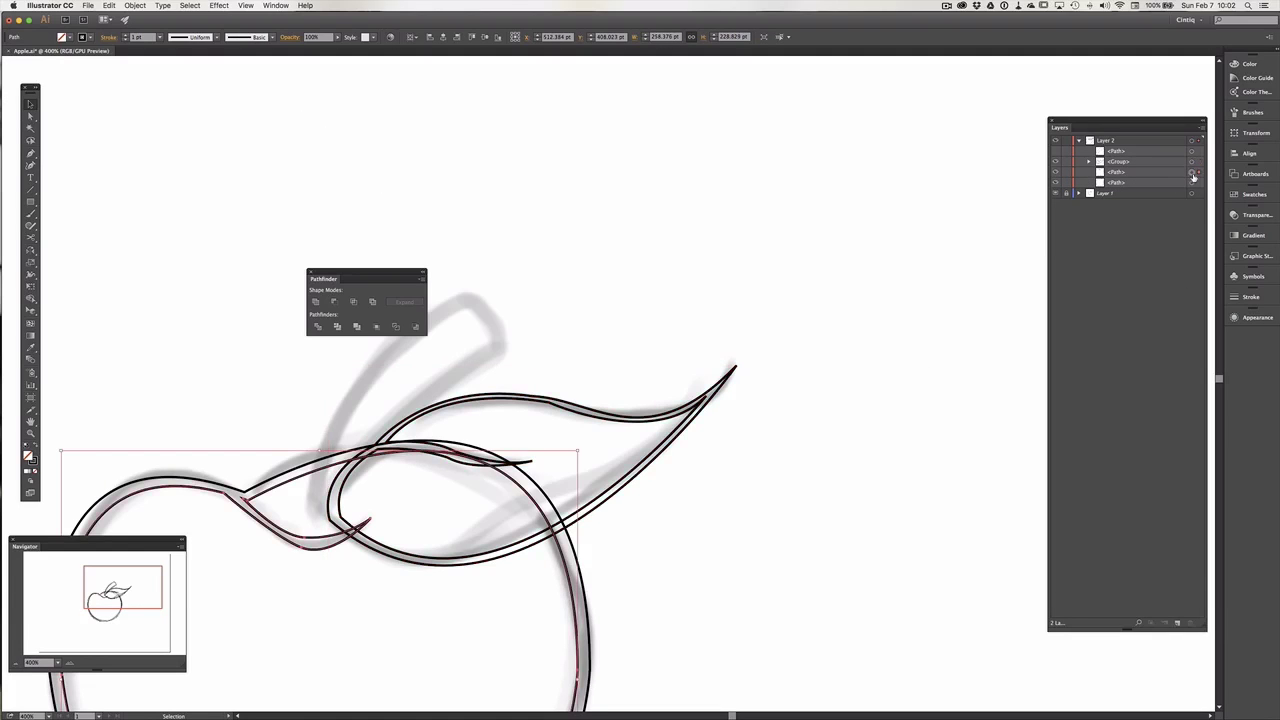
{"action": "left_click", "coordinate": [1192, 183], "text": "shift"}
{"action": "key", "text": "super"}
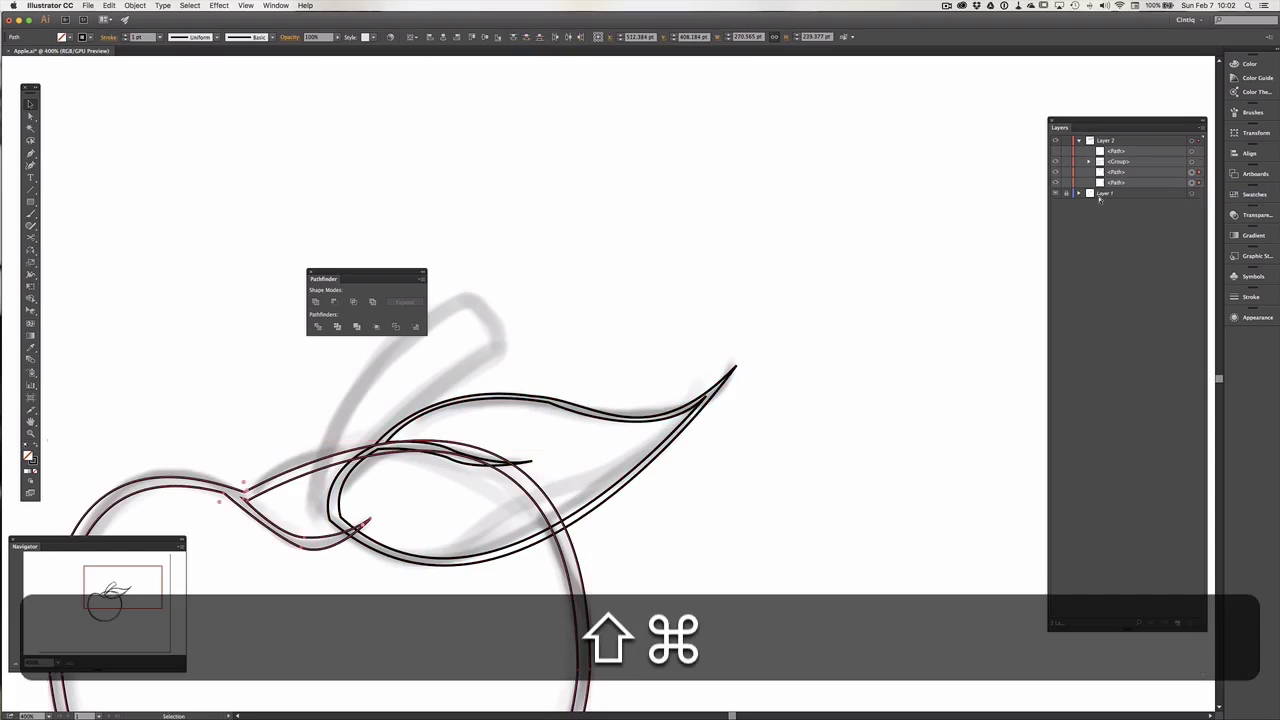
{"action": "key", "text": "super+g"}
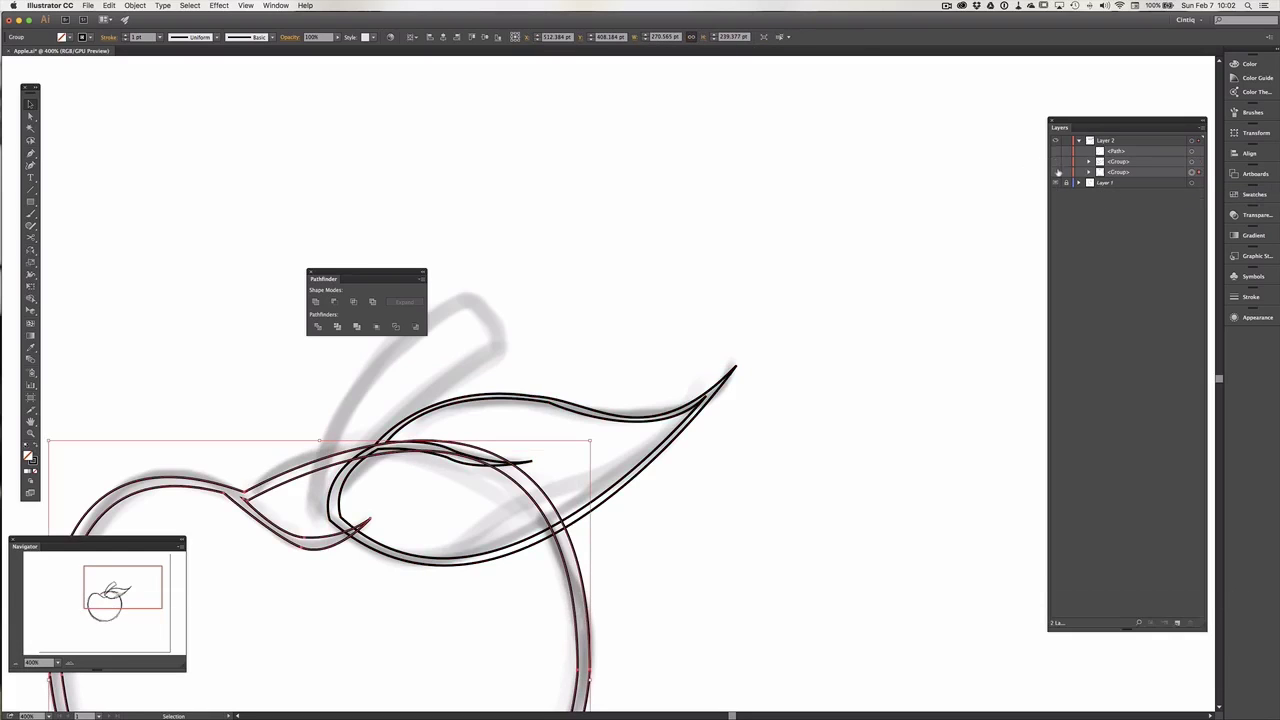
- Hide the leaf and apple body groups and show the stem path in Layer 2
{"action": "left_click", "coordinate": [1058, 172]}
{"action": "left_click", "coordinate": [1055, 150]}
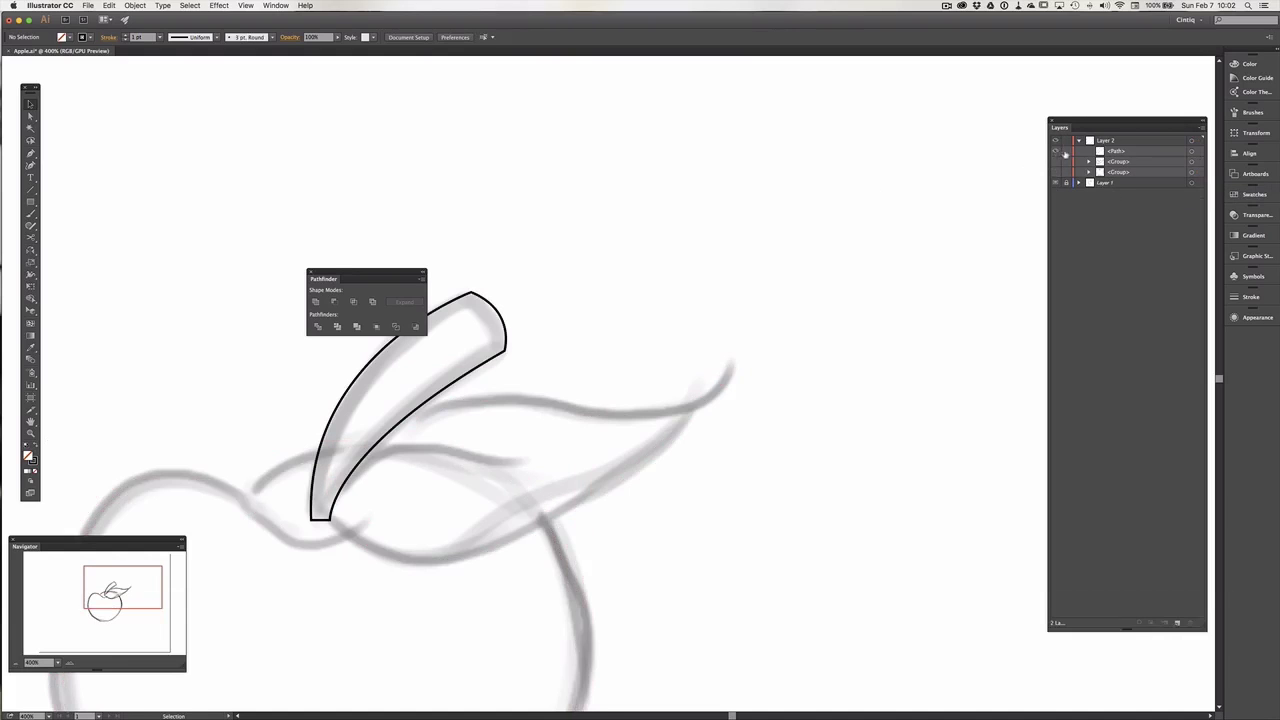
{"action": "scroll", "coordinate": [697, 286], "scroll_direction": "left", "scroll_amount": 5}
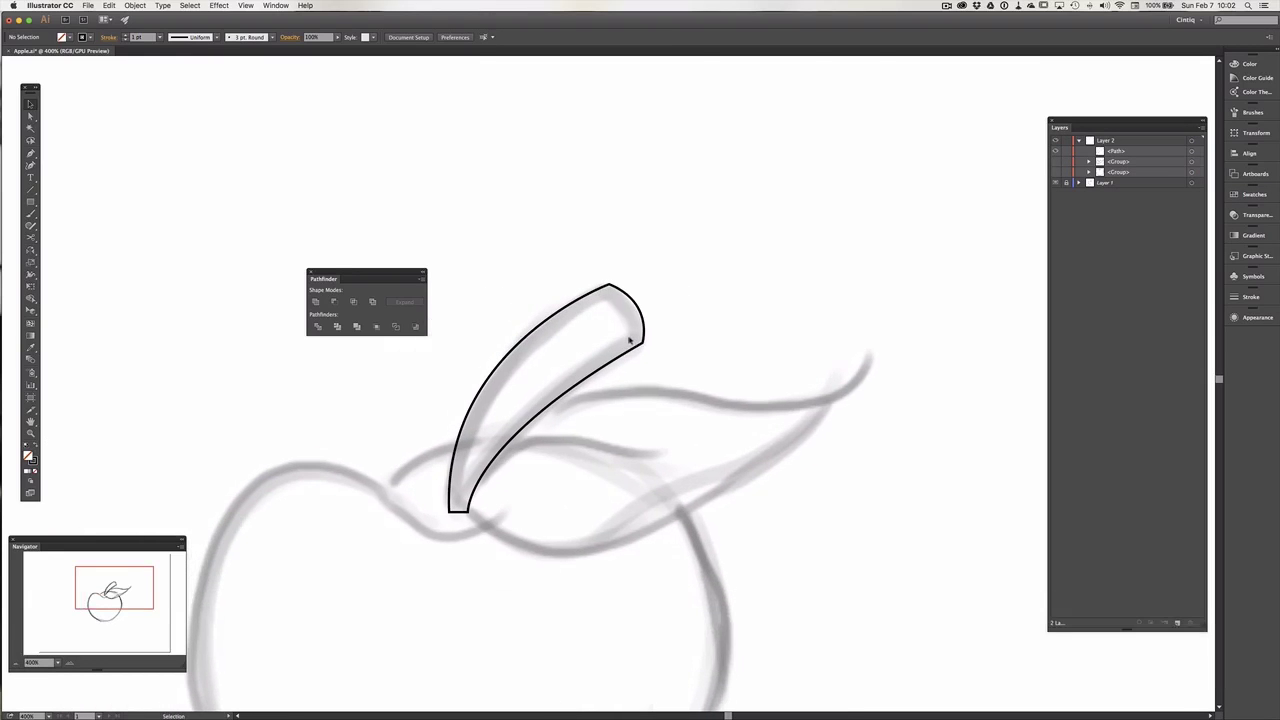
- Draw a closed inner outline about 85 by 100 pt inside the stem with the Pen tool, following the sketch's curves
{"action": "key", "text": "p"}
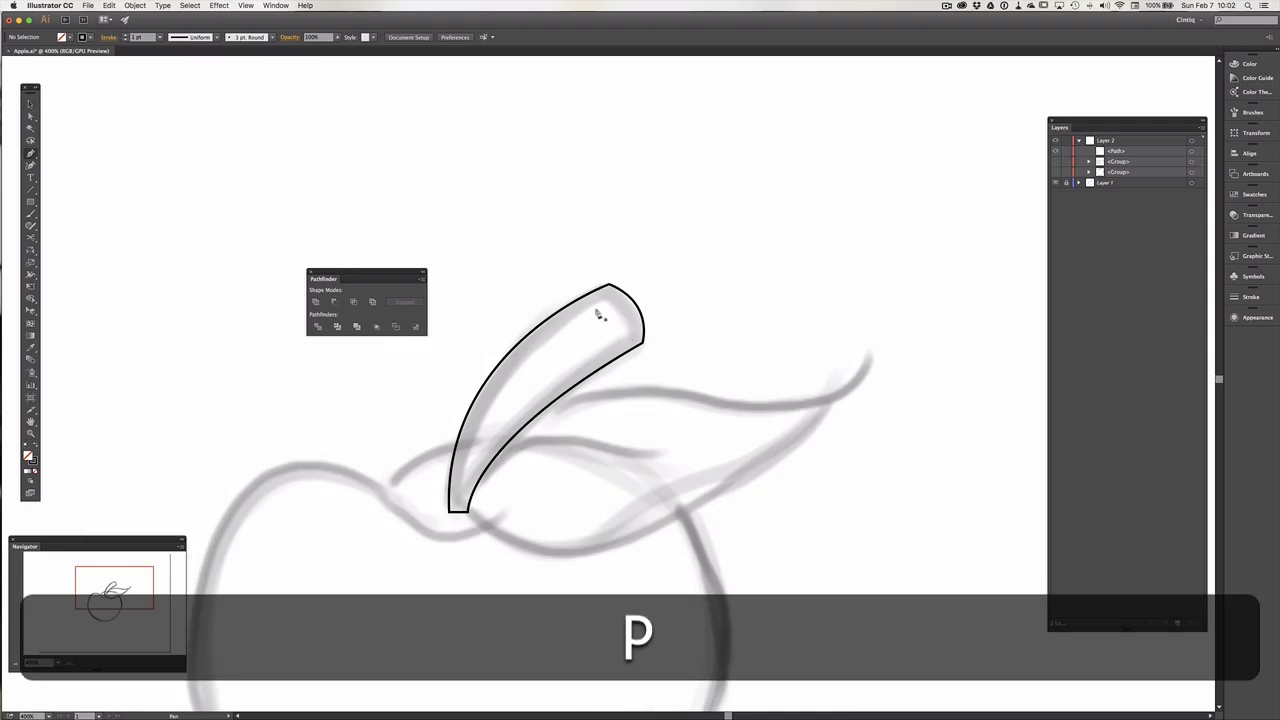
{"action": "left_click", "coordinate": [603, 296]}
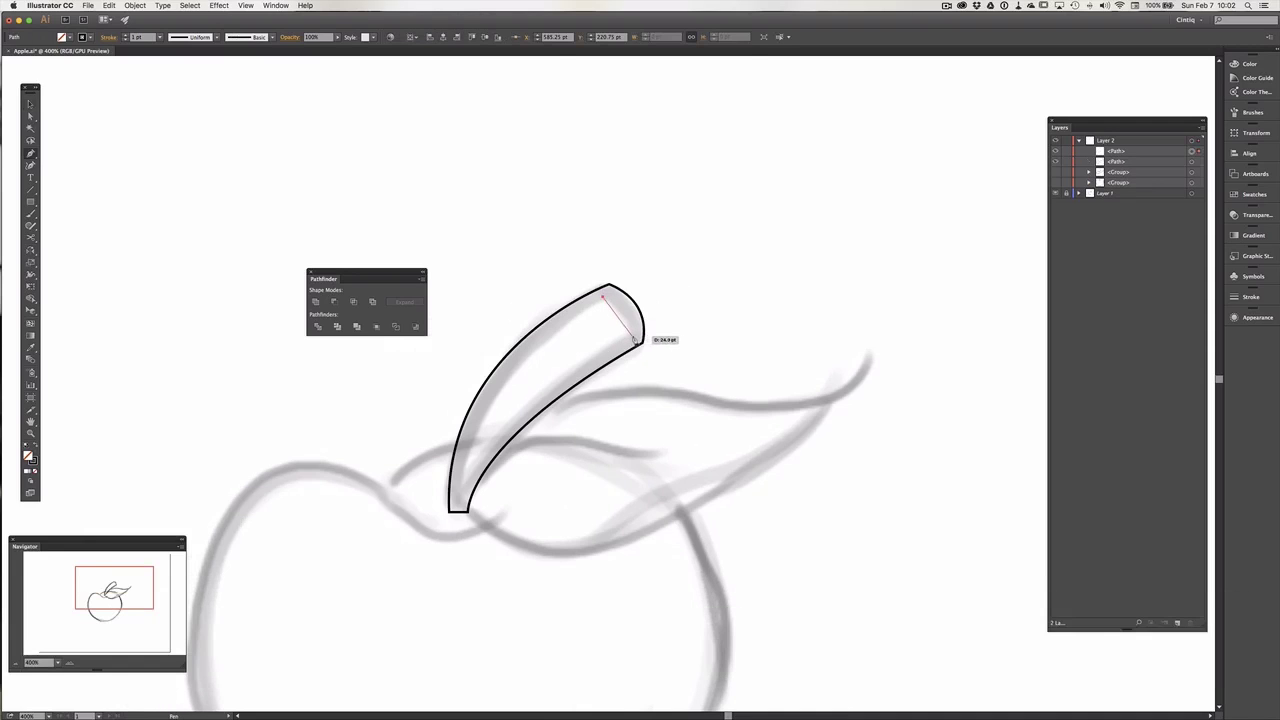
{"action": "left_click_drag", "start_coordinate": [629, 316], "coordinate": [630, 357]}
{"action": "left_click", "coordinate": [630, 333]}
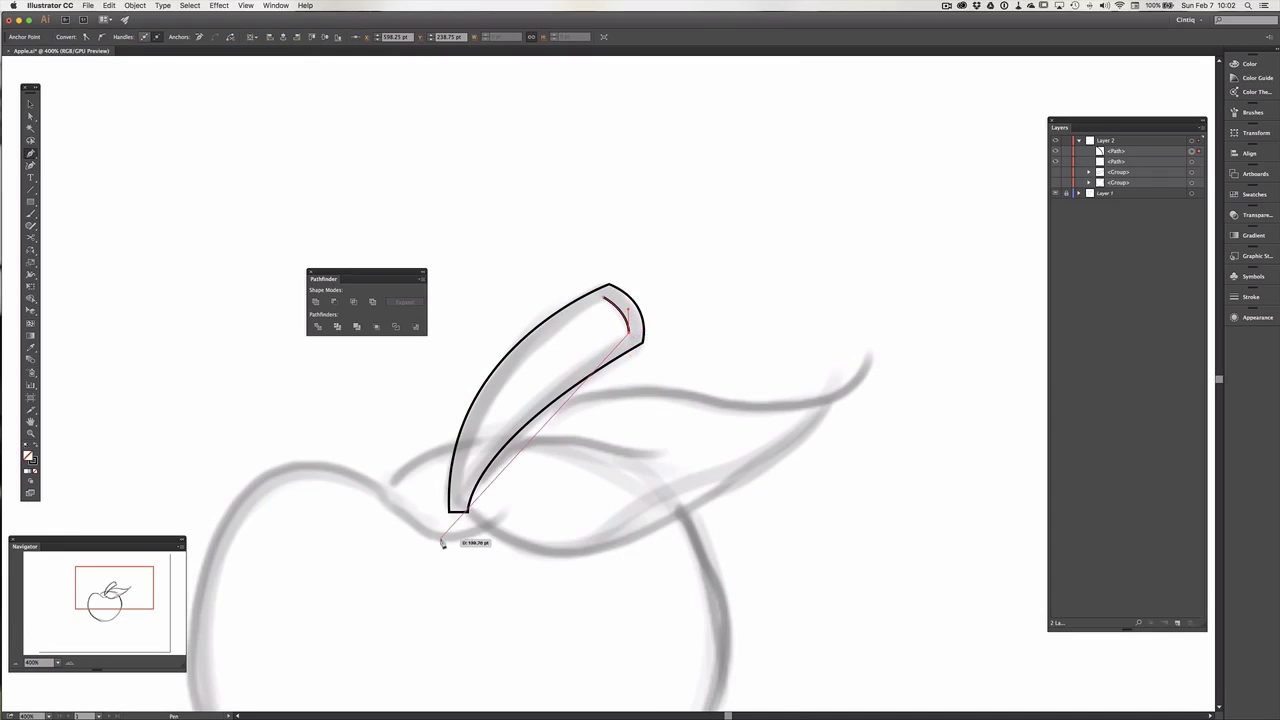
{"action": "left_click_drag", "start_coordinate": [461, 499], "coordinate": [428, 586]}
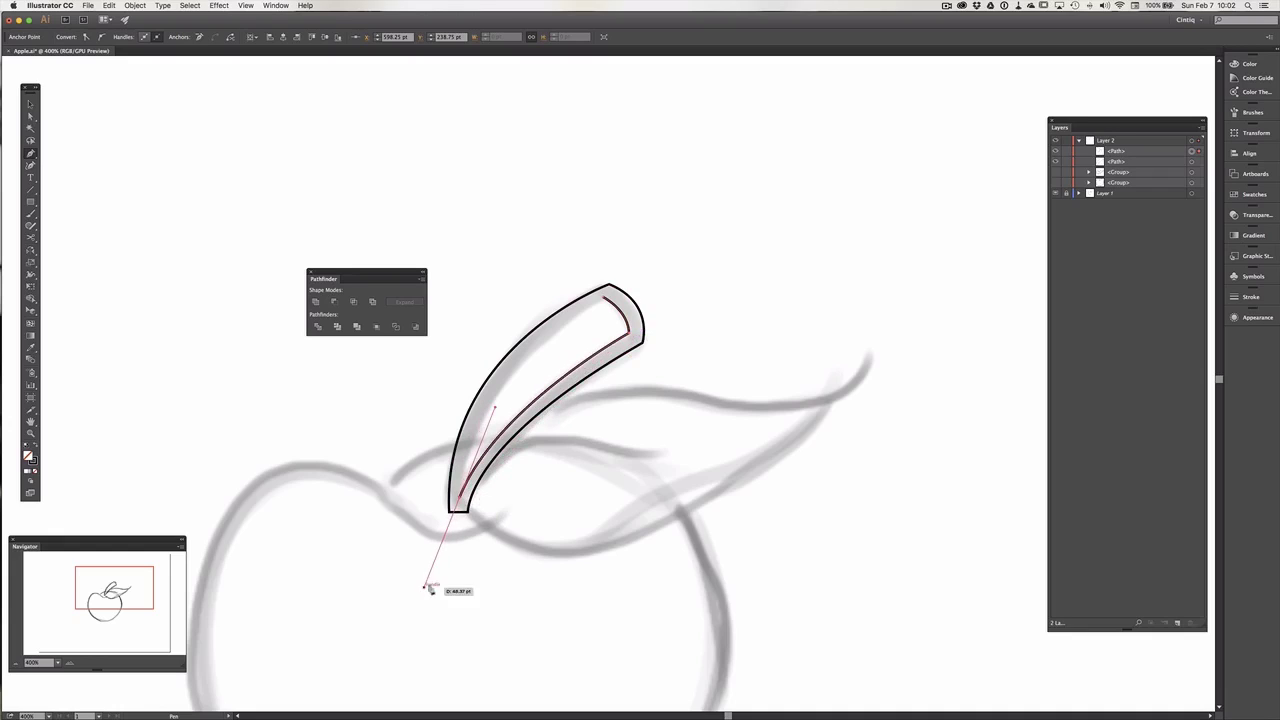
{"action": "left_click", "coordinate": [461, 500]}
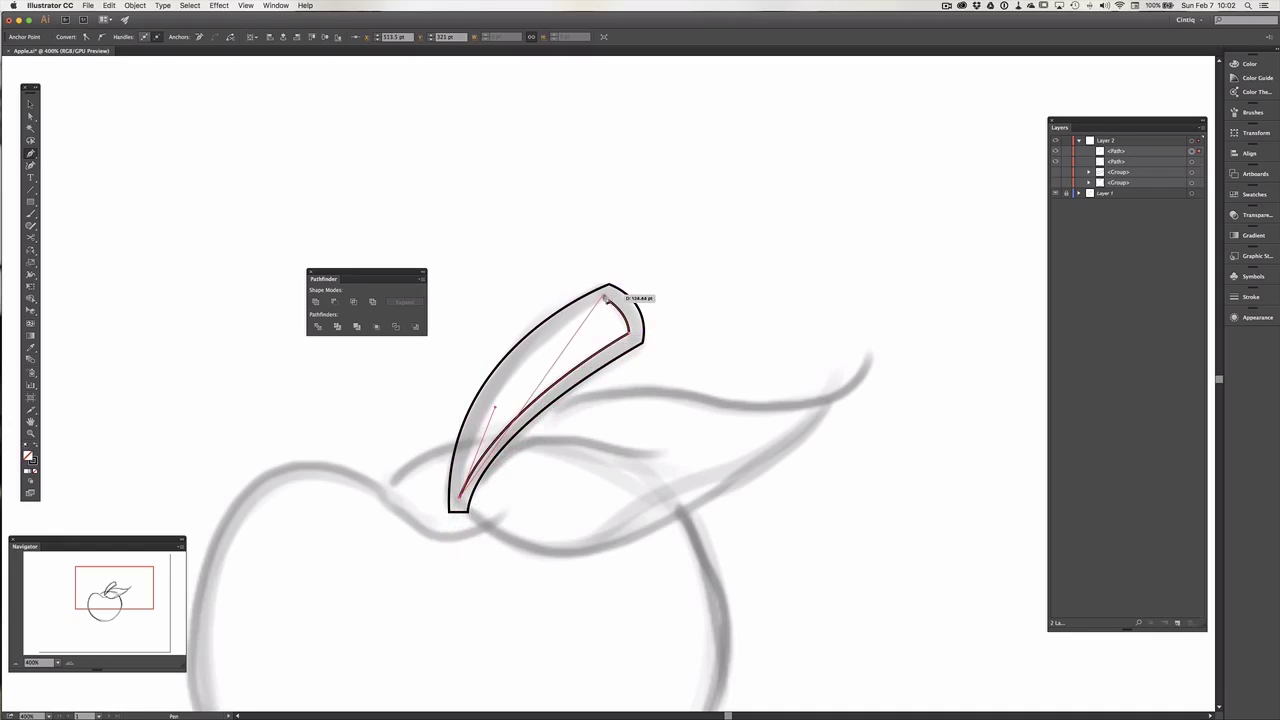
{"action": "left_click_drag", "start_coordinate": [606, 300], "coordinate": [755, 213]}
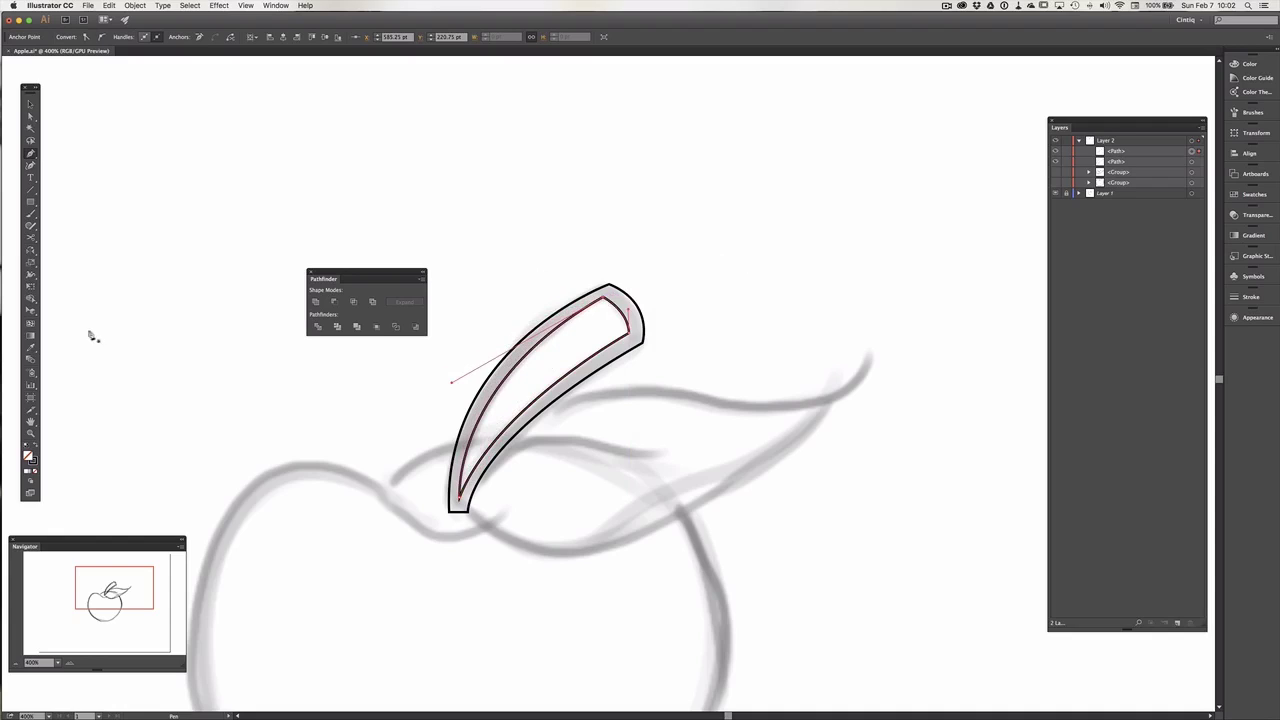
- Select the outer and inner stem paths together and group them
{"action": "left_click", "coordinate": [30, 103]}
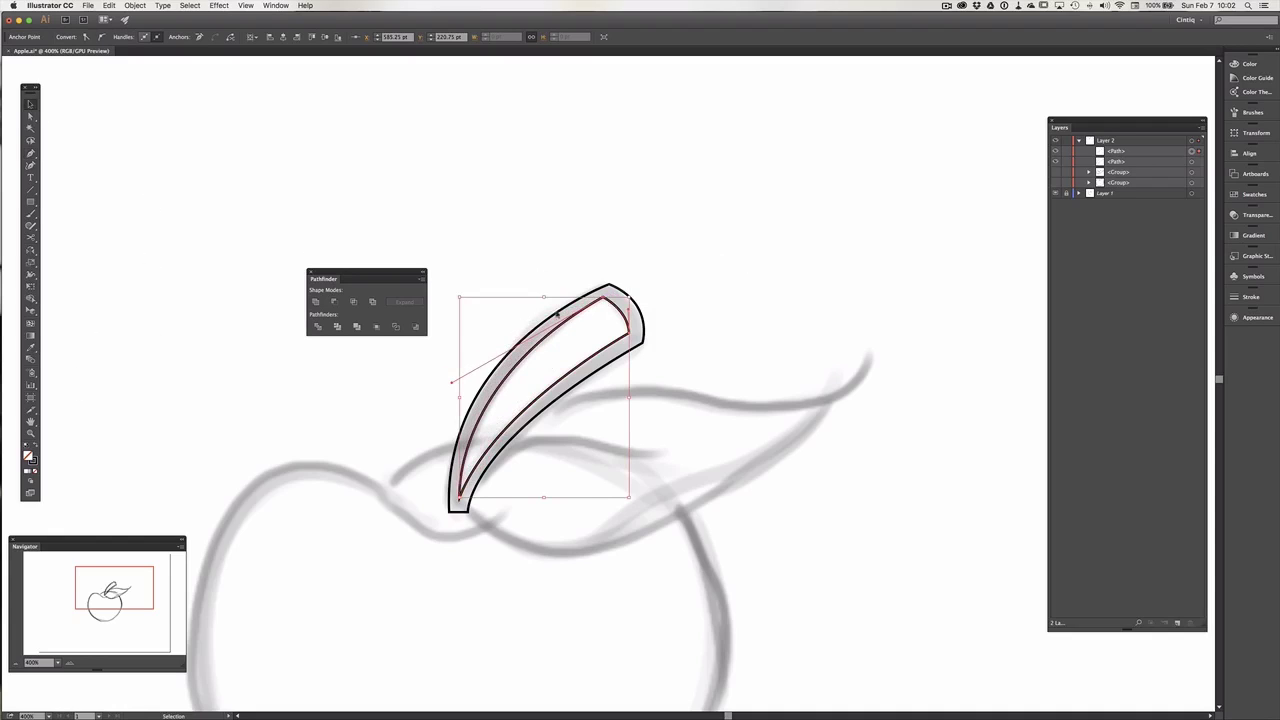
{"action": "left_click_drag", "start_coordinate": [561, 255], "coordinate": [694, 397]}
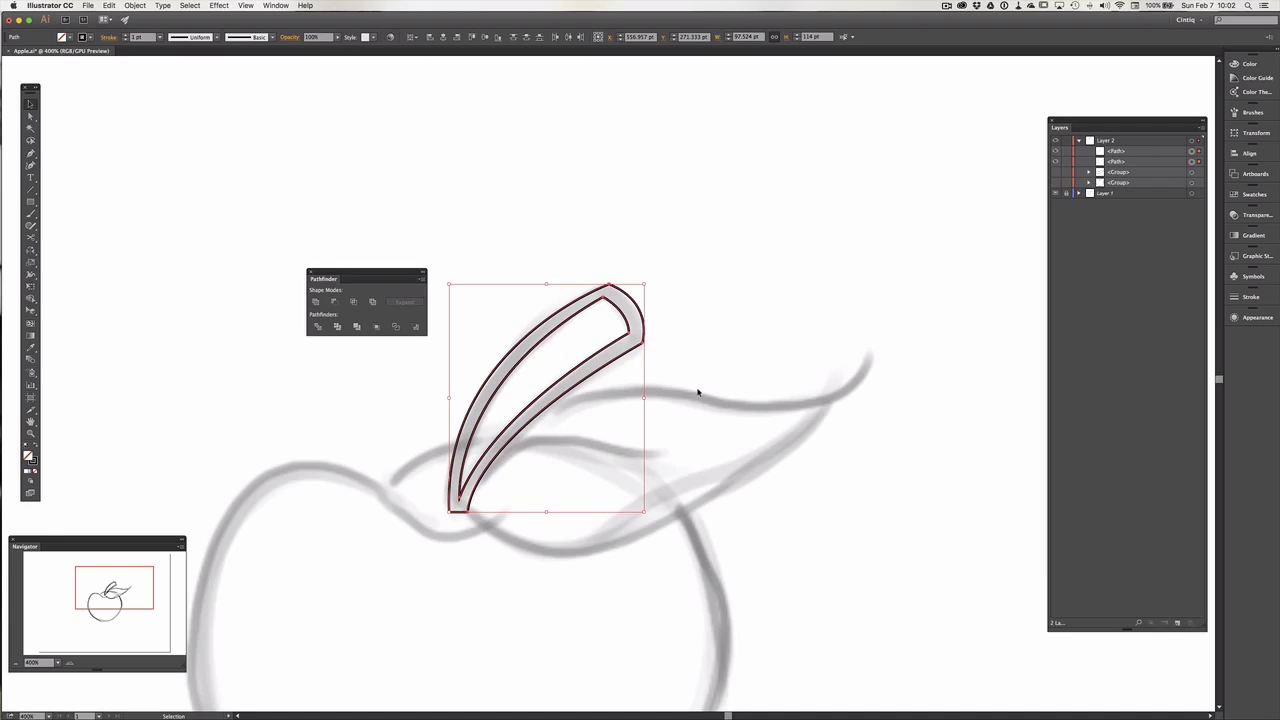
{"action": "key", "text": "super+g"}
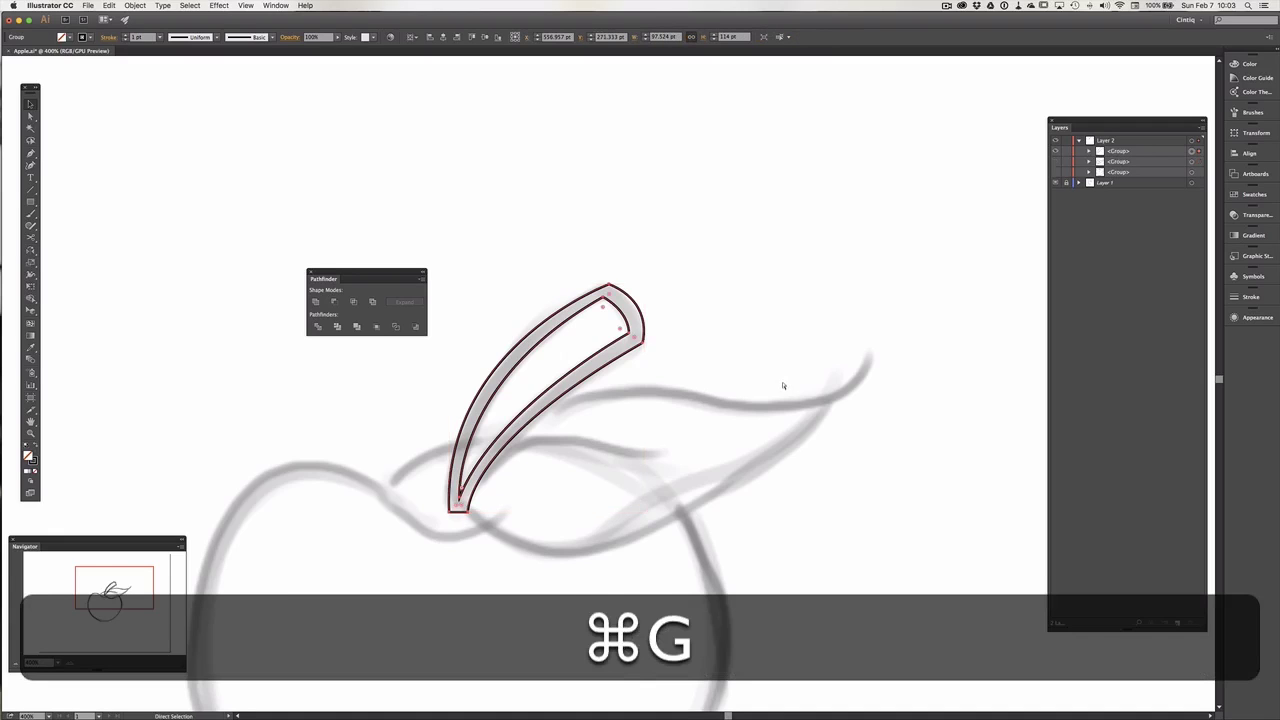
- Swap the stem group's fill and stroke for a black fill without stroke, and fill its inner path with white
{"action": "left_click", "coordinate": [36, 447]}
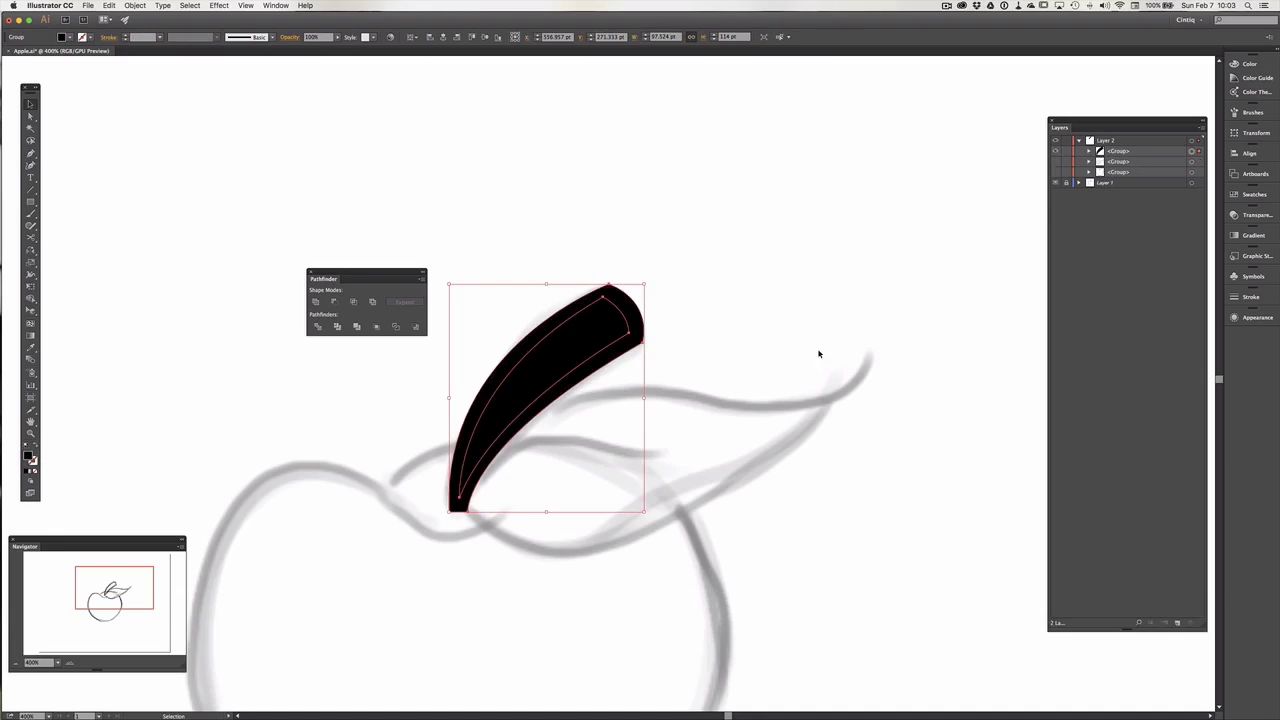
{"action": "left_click", "coordinate": [1089, 151]}
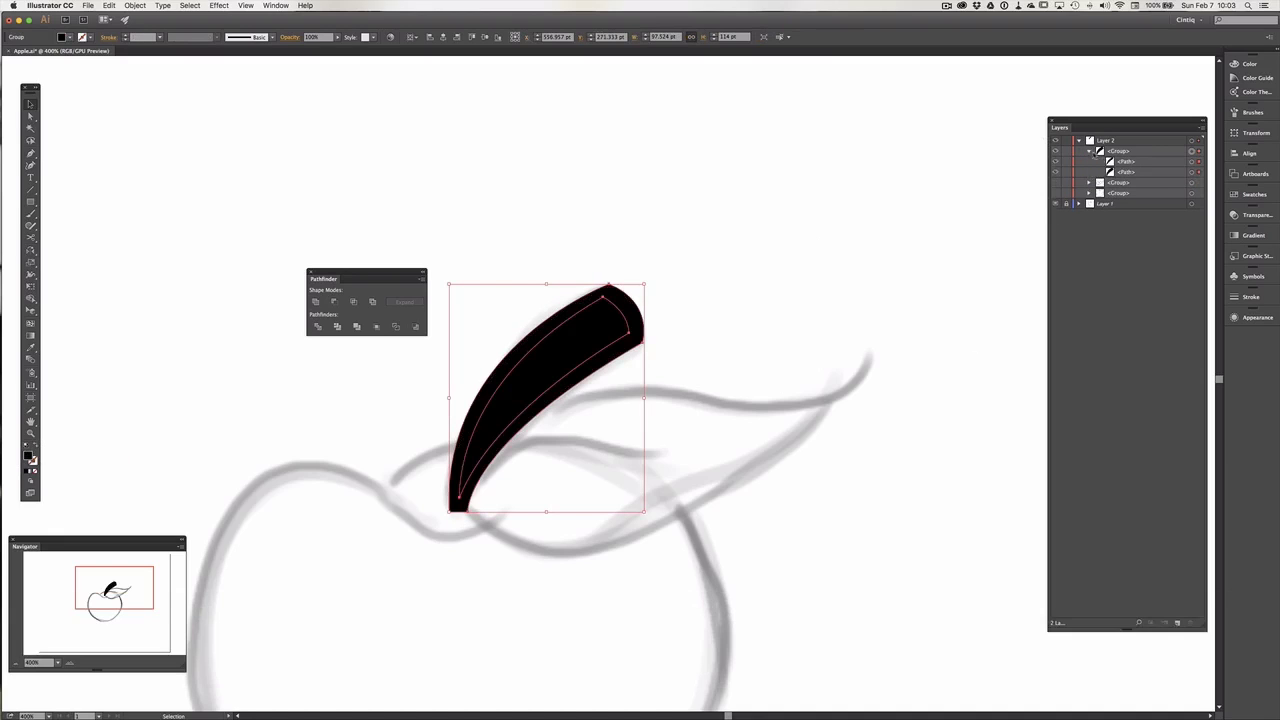
{"action": "left_click", "coordinate": [1193, 162]}
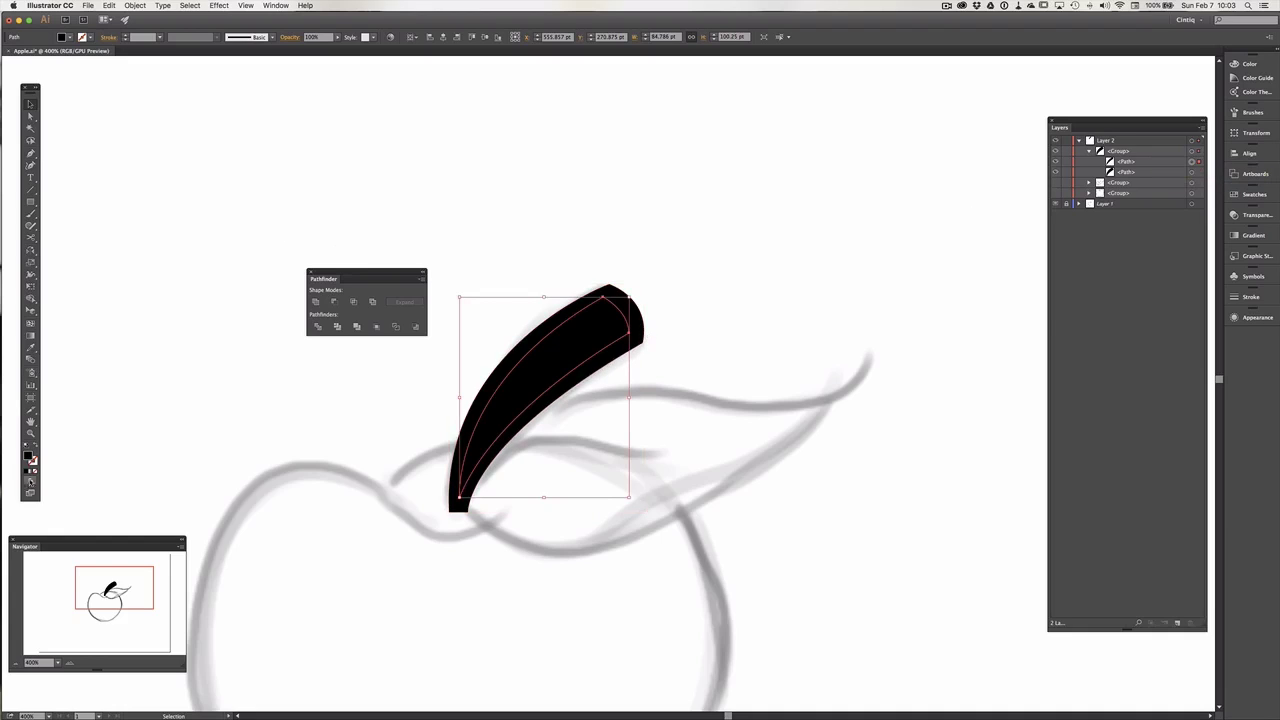
{"action": "double_click", "coordinate": [29, 457]}
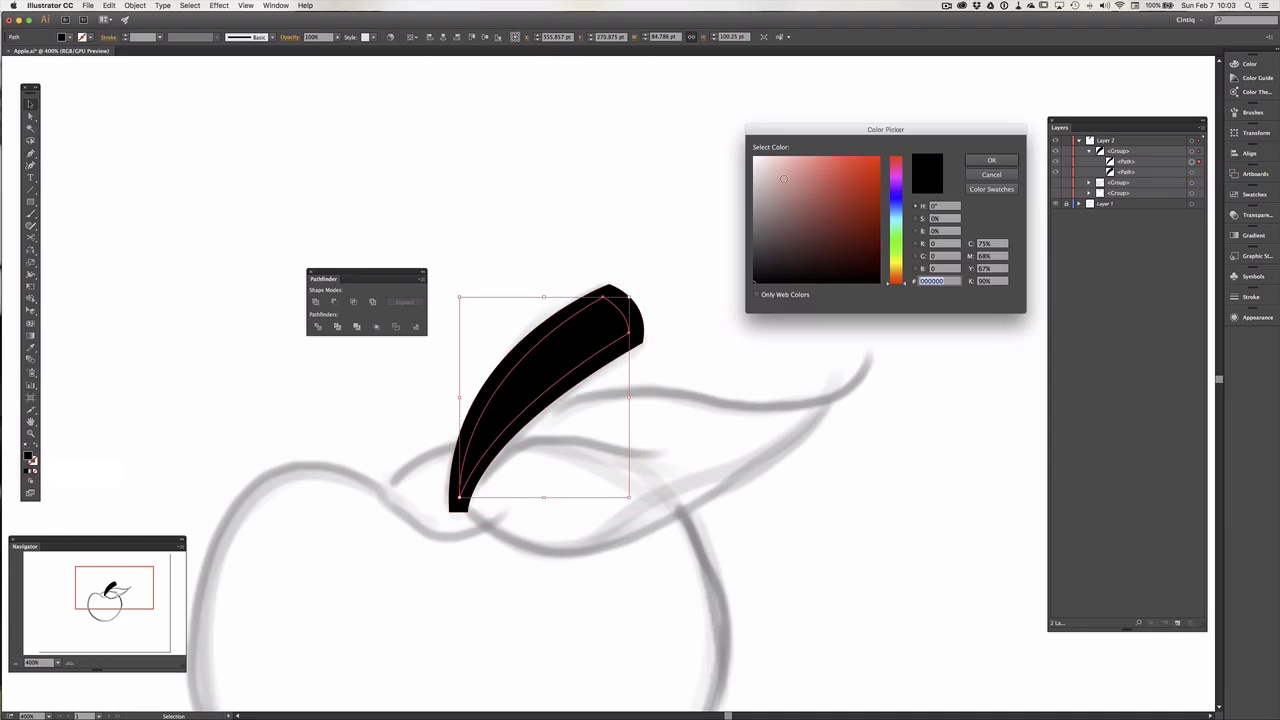
{"action": "left_click", "coordinate": [754, 157]}
{"action": "left_click", "coordinate": [991, 160]}
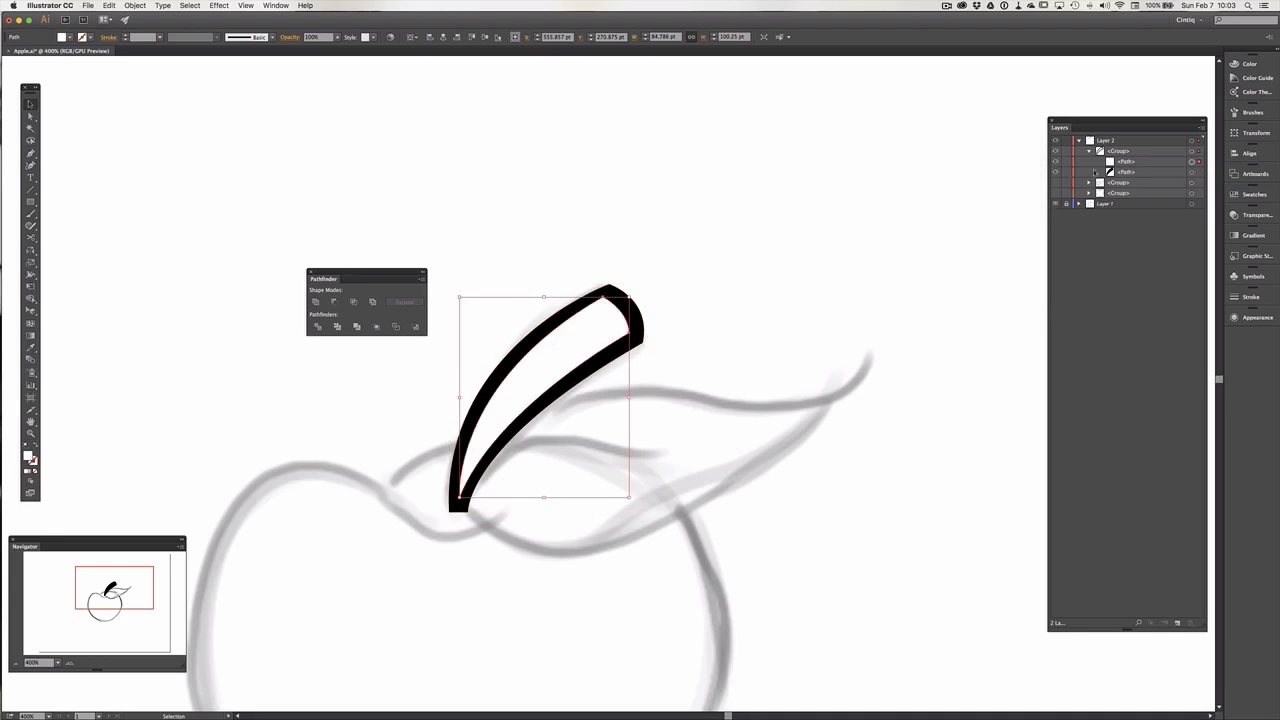
{"action": "left_click", "coordinate": [1089, 152]}
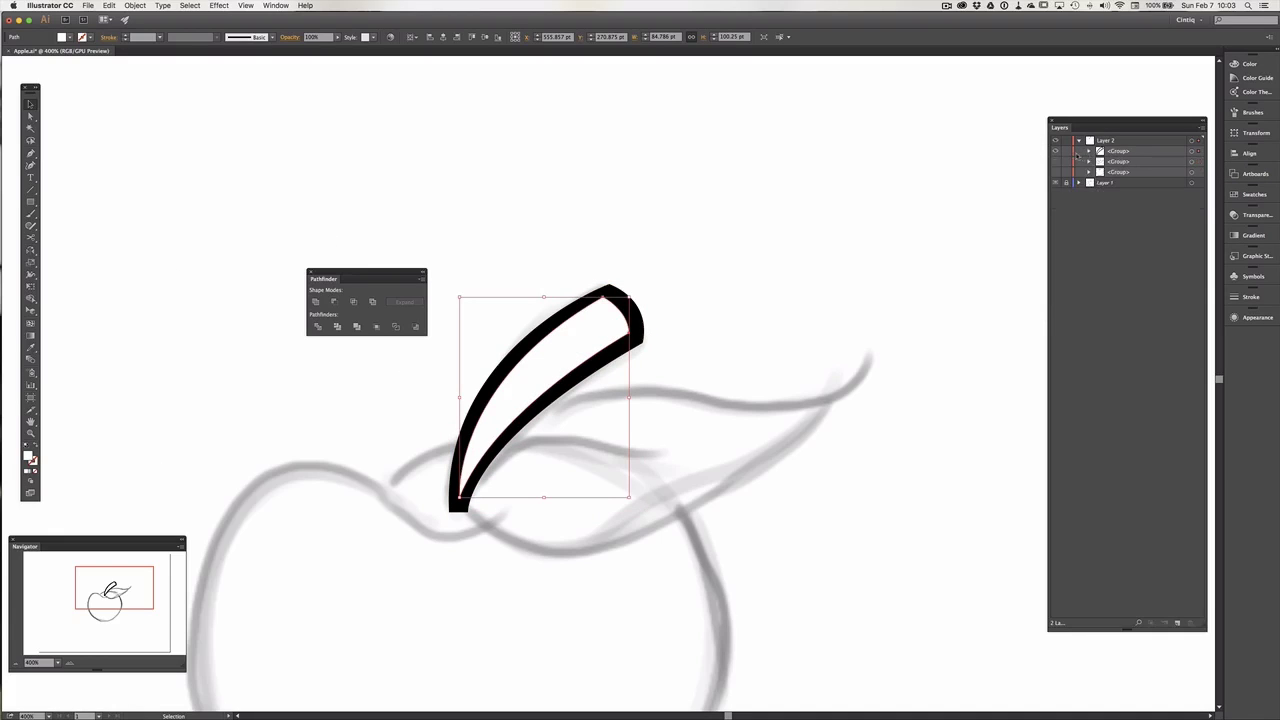
- Show the leaf group in Layer 2, select it and swap its fill and stroke for a black fill without stroke
{"action": "left_click", "coordinate": [1056, 161]}
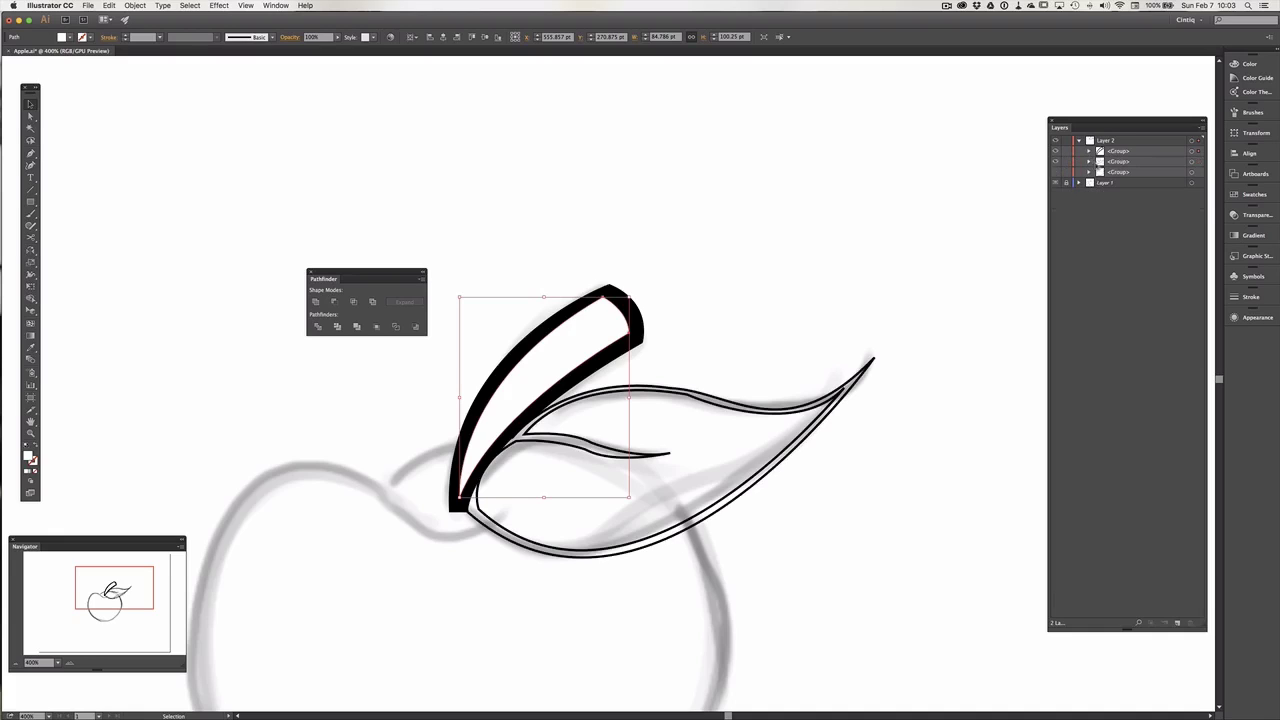
{"action": "left_click", "coordinate": [1089, 161]}
{"action": "left_click", "coordinate": [1150, 164]}
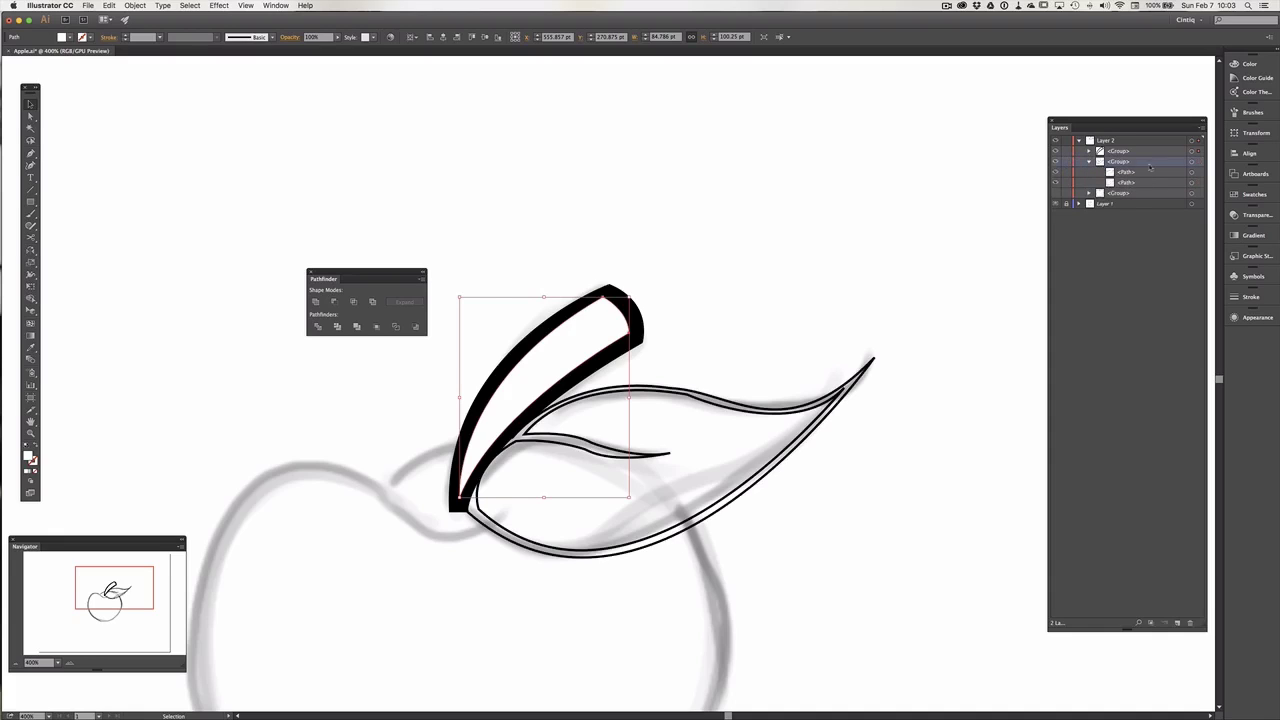
{"action": "left_click", "coordinate": [1191, 161]}
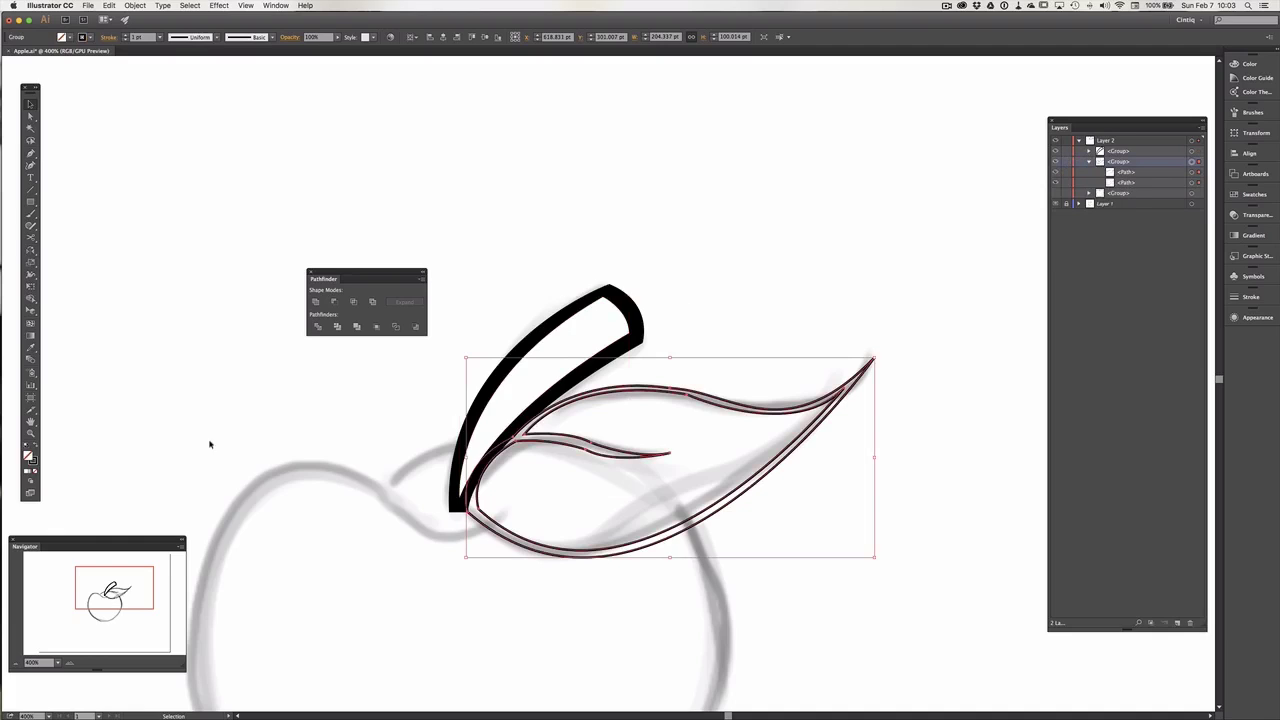
{"action": "left_click", "coordinate": [35, 449]}
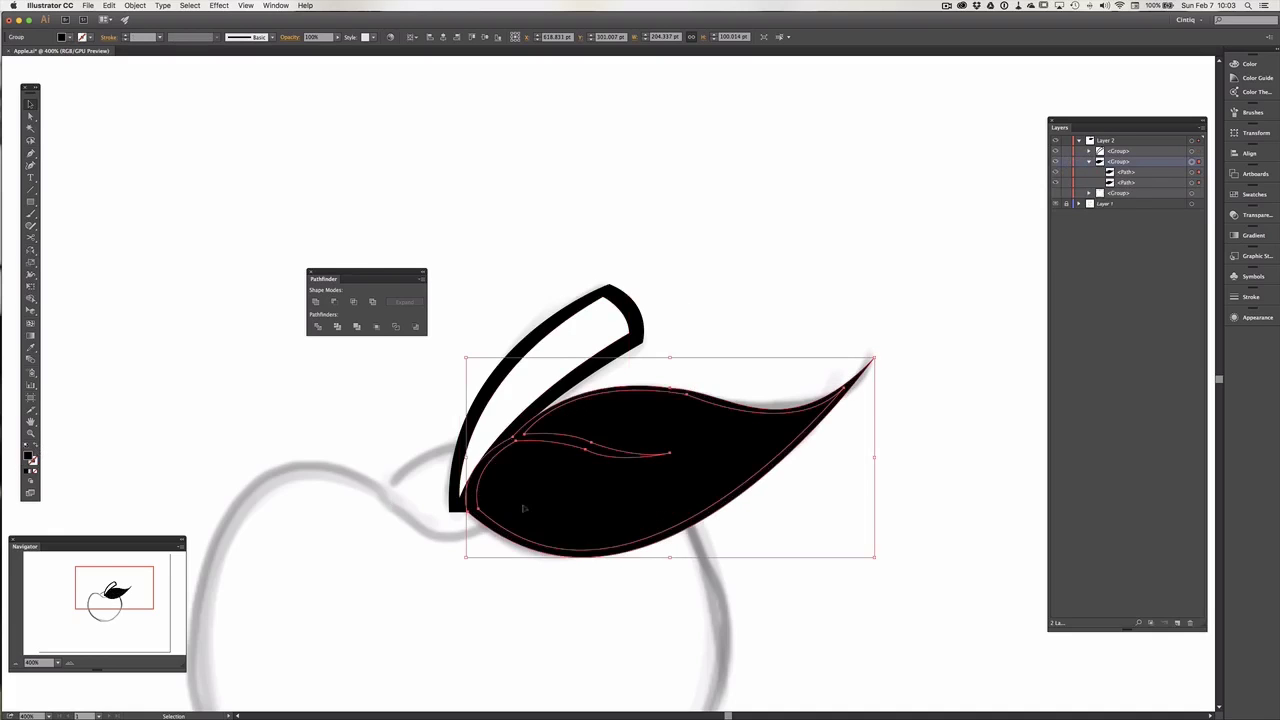
- Select only the inner leaf path in the leaf group and fill it with white (RGB 255, 255, 255)
{"action": "left_click", "coordinate": [1191, 173]}
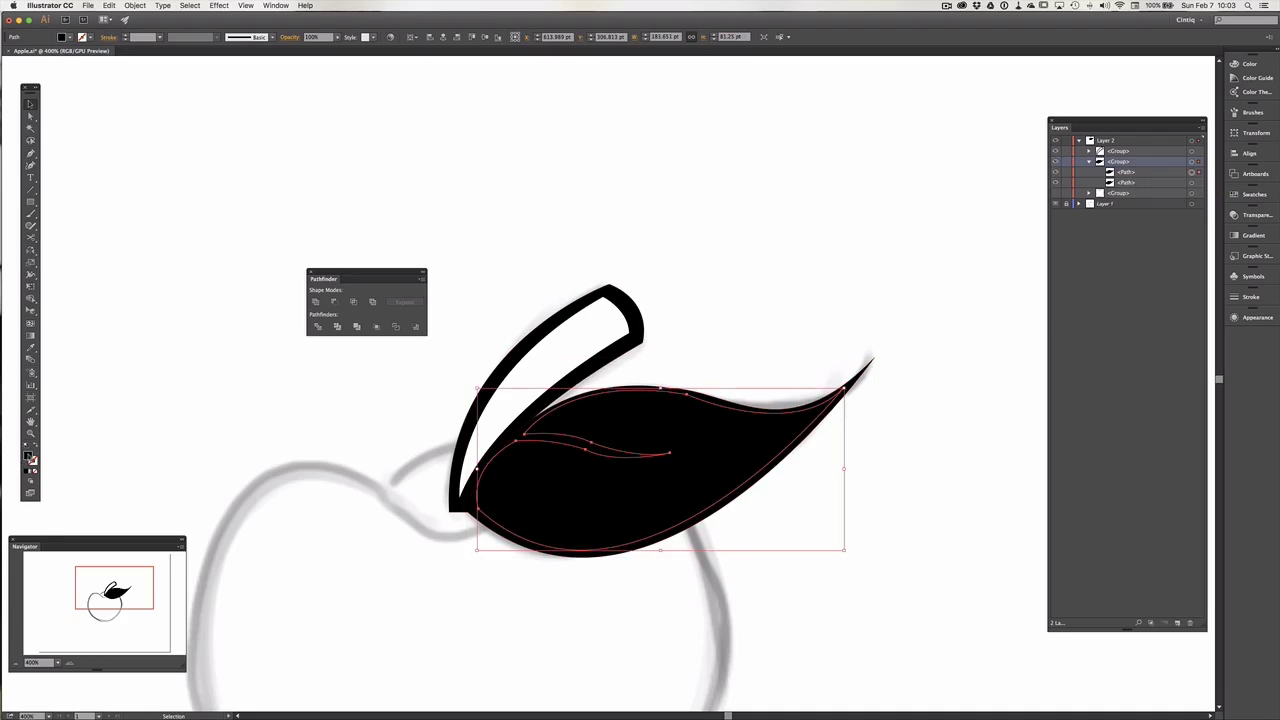
{"action": "double_click", "coordinate": [29, 456]}
{"action": "left_click", "coordinate": [772, 175]}
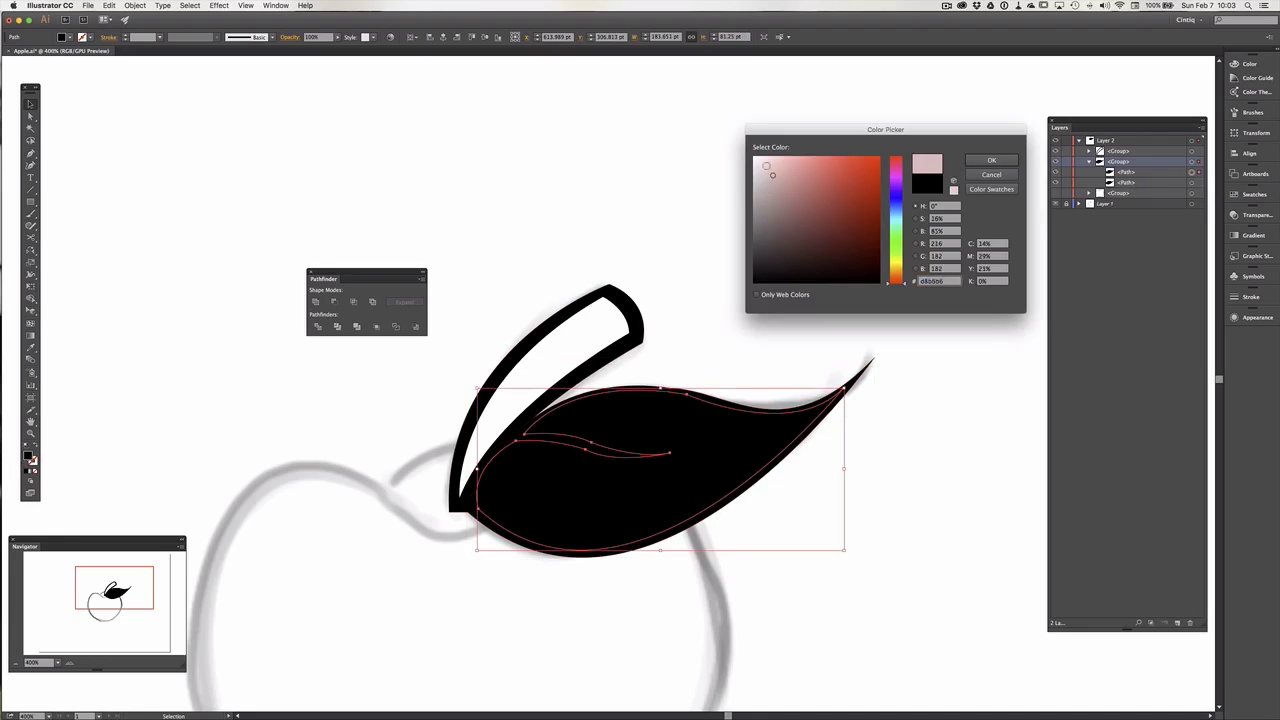
{"action": "mouse_move", "coordinate": [766, 165]}
{"action": "left_mouse_down"}
{"action": "mouse_move", "coordinate": [735, 138]}
{"action": "mouse_move", "coordinate": [769, 161]}
{"action": "left_mouse_up"}
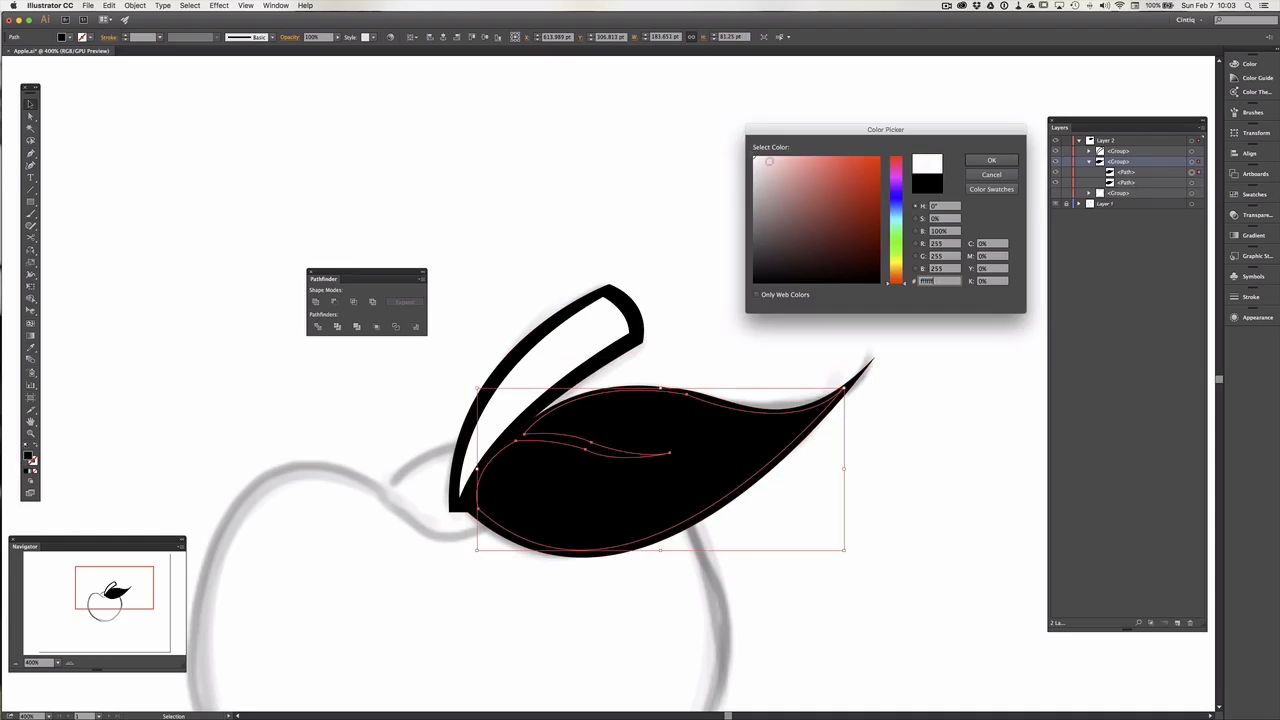
{"action": "left_click", "coordinate": [1008, 160]}
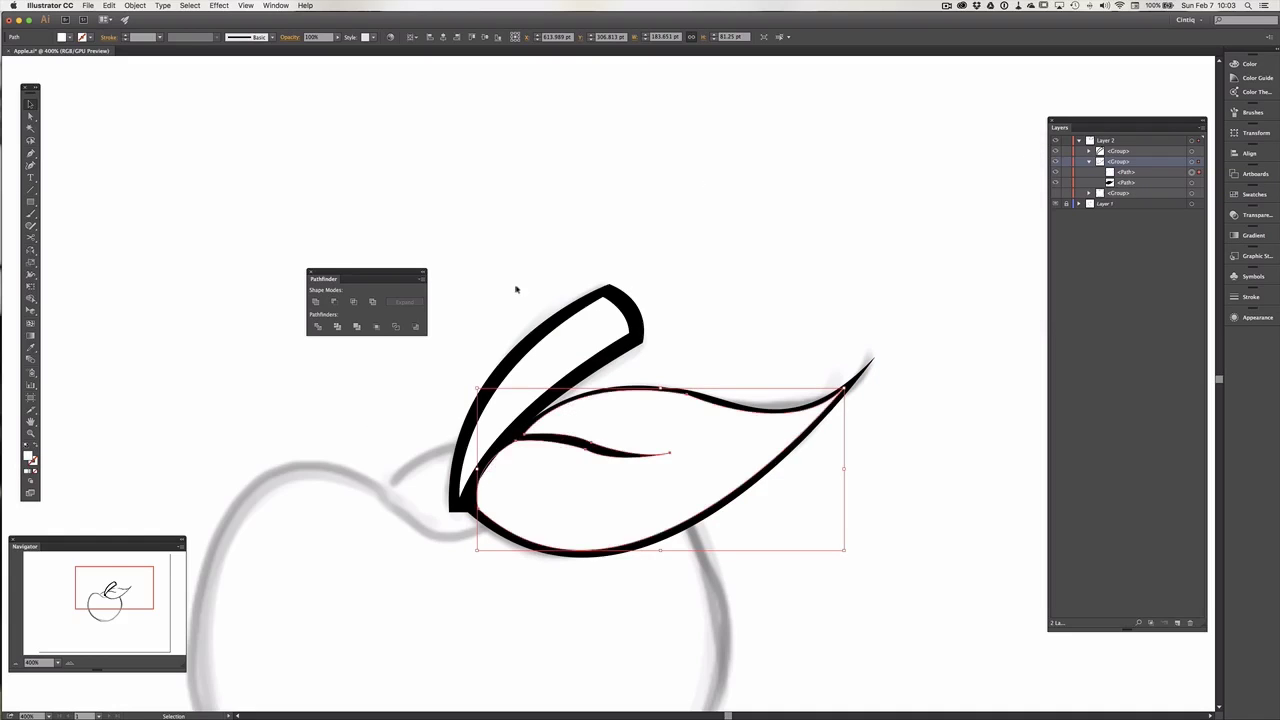
- Show the apple body group in Layer 2, select it and swap its fill and stroke for a black fill without stroke
{"action": "left_click", "coordinate": [30, 432]}
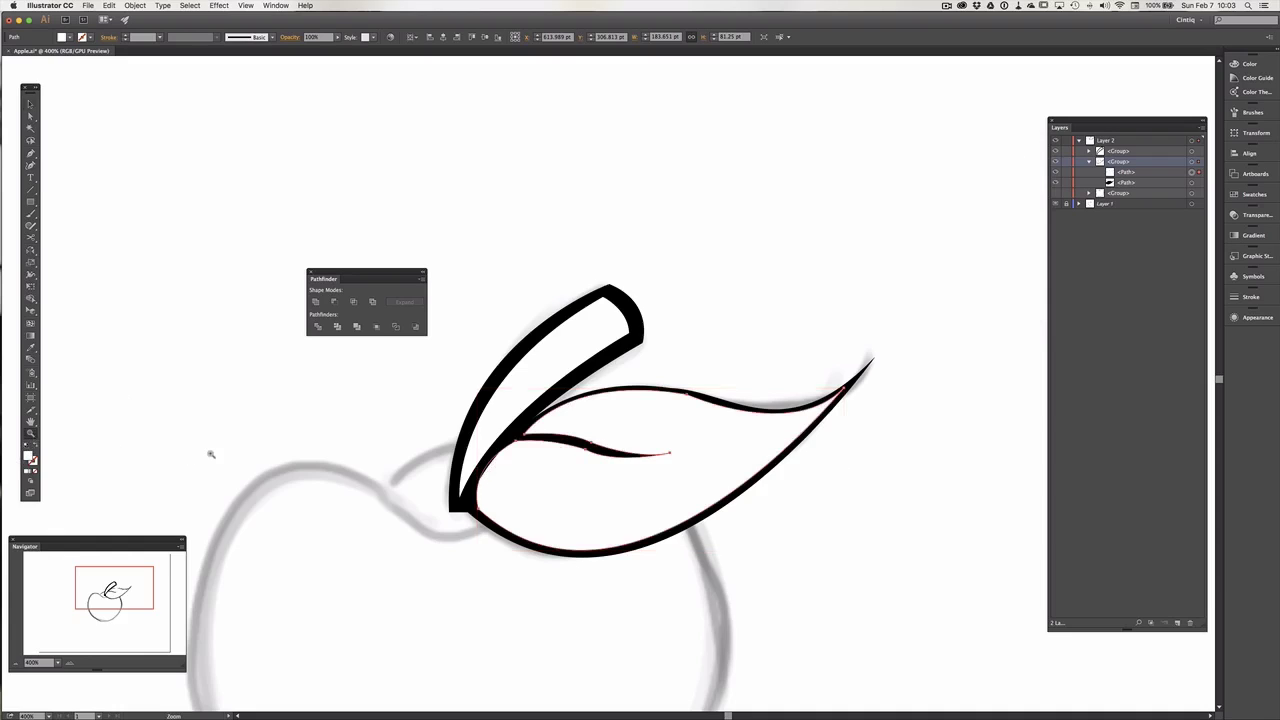
{"action": "left_click", "coordinate": [477, 469], "text": "alt"}
{"action": "left_click", "coordinate": [477, 469], "text": "alt"}
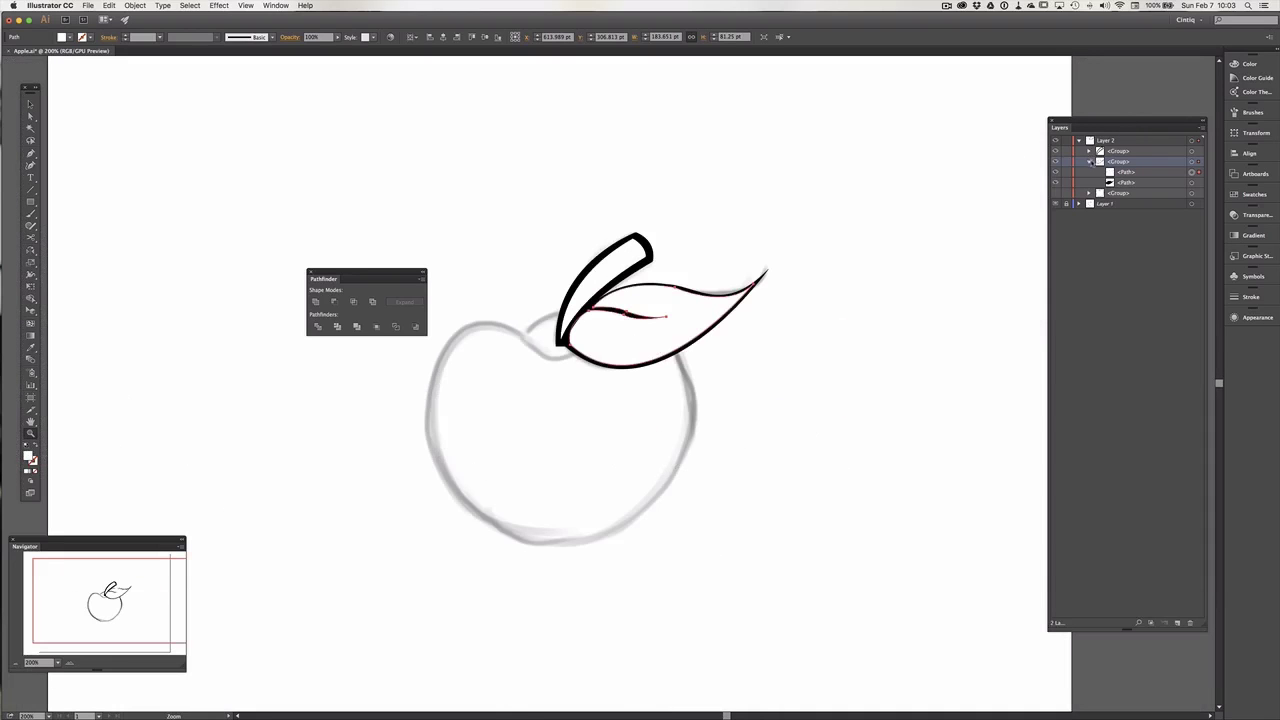
{"action": "left_click", "coordinate": [1090, 161]}
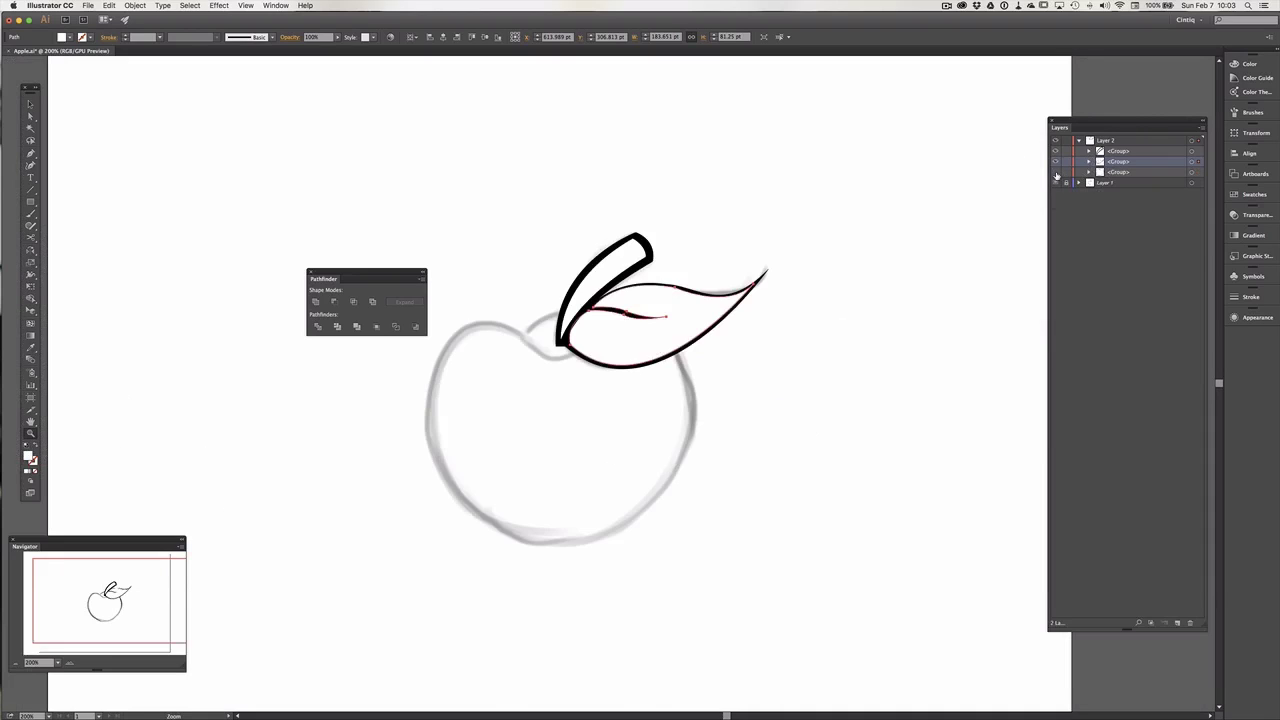
{"action": "left_click", "coordinate": [1056, 173]}
{"action": "left_click", "coordinate": [1089, 172]}
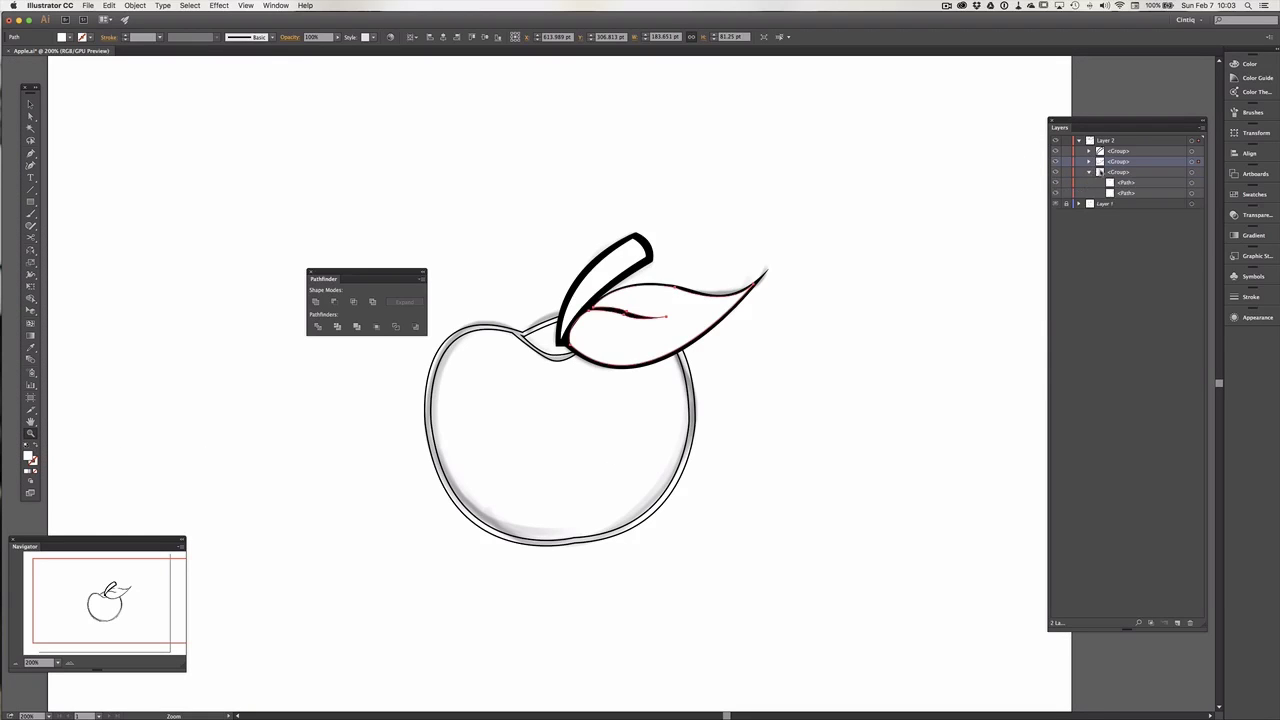
{"action": "left_click", "coordinate": [1127, 183]}
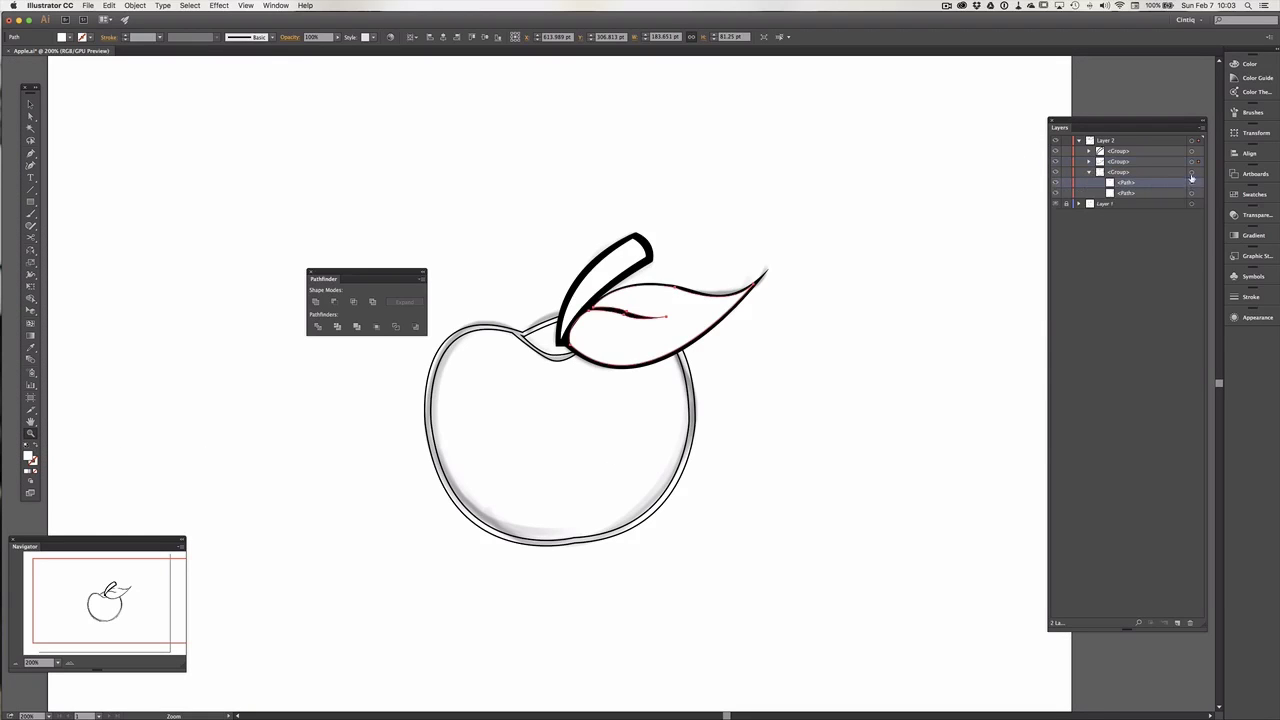
{"action": "left_click", "coordinate": [1191, 174]}
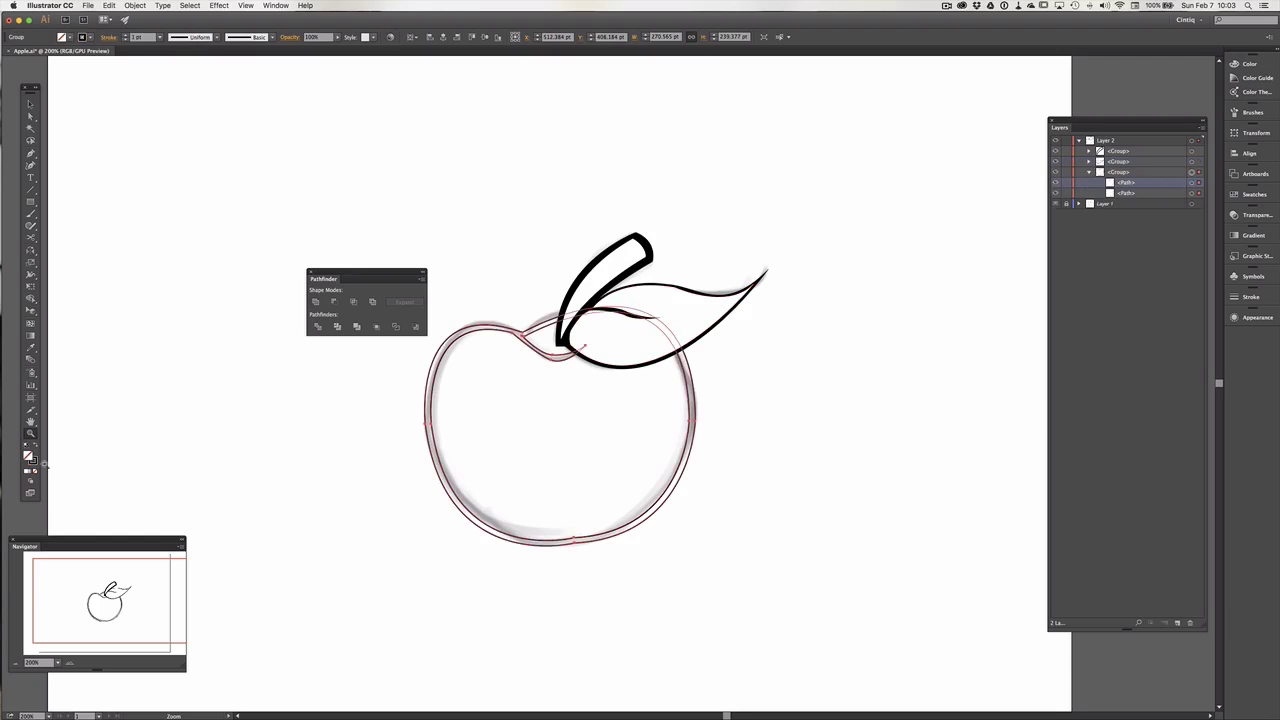
{"action": "left_click", "coordinate": [37, 449]}
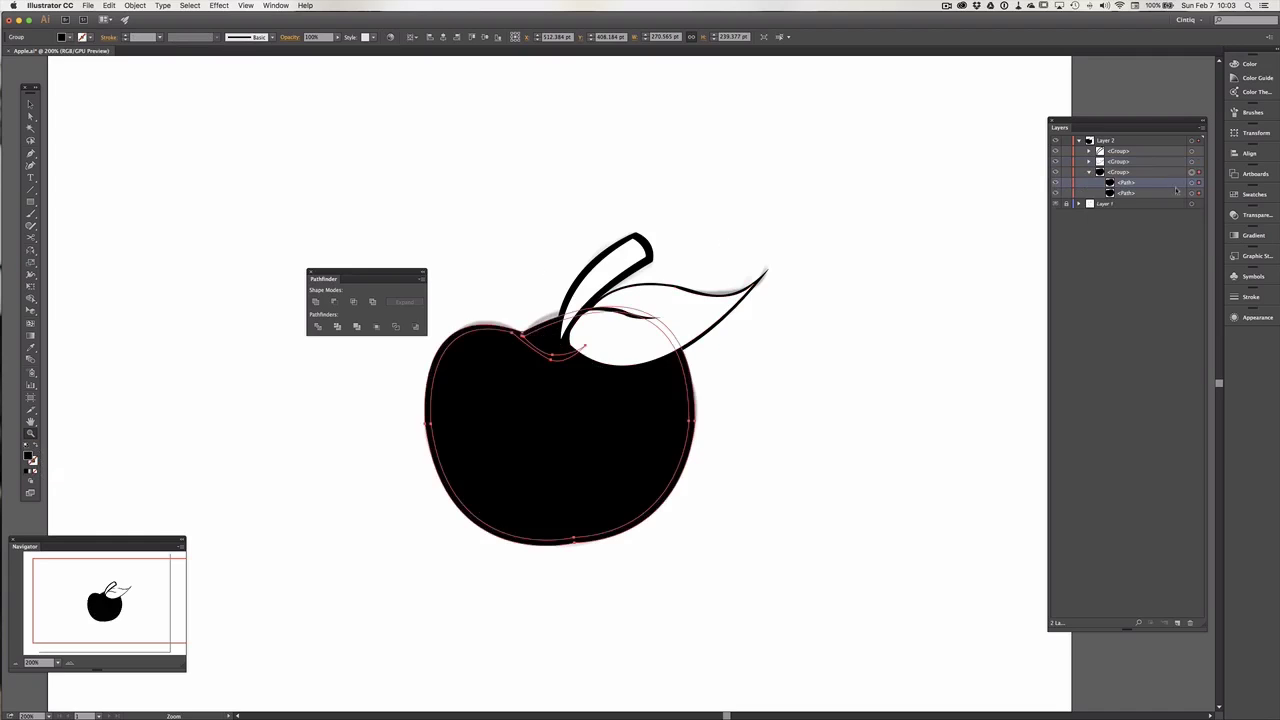
- Fill the inner apple body path with white and deselect the artwork
{"action": "left_click", "coordinate": [1191, 183]}
{"action": "double_click", "coordinate": [29, 456]}
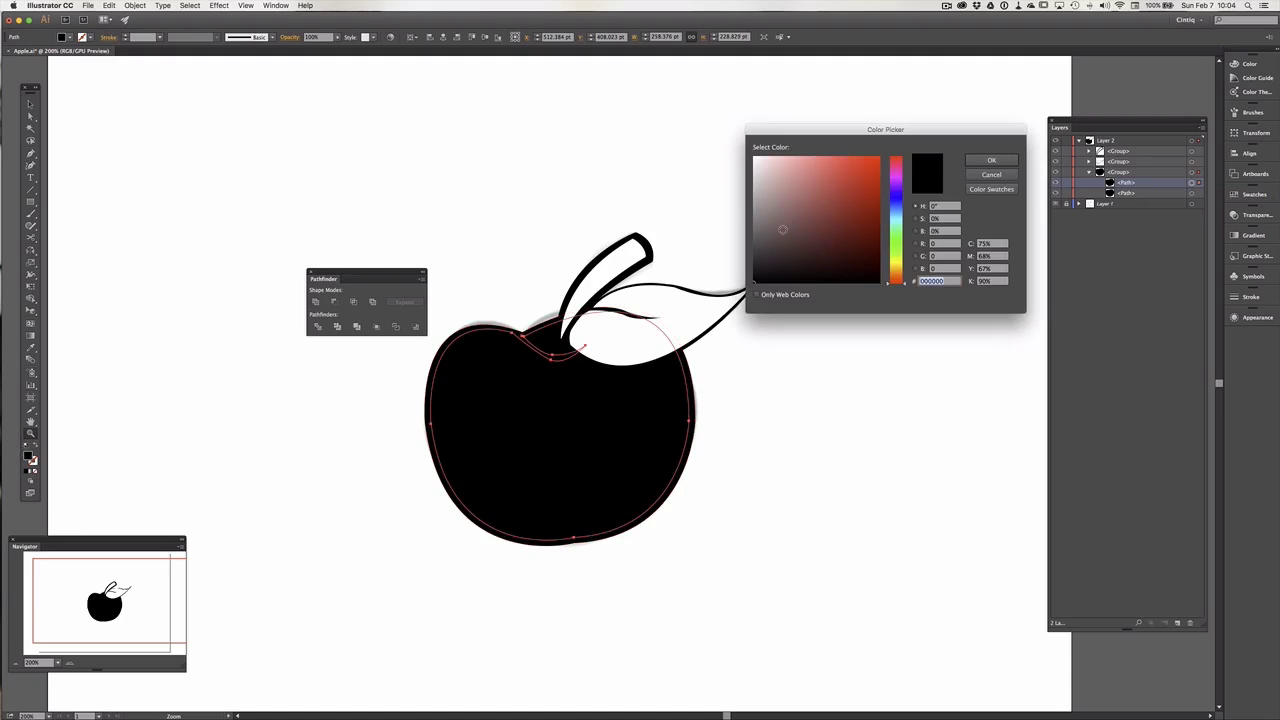
{"action": "left_click_drag", "start_coordinate": [770, 182], "coordinate": [754, 156]}
{"action": "left_click", "coordinate": [971, 163]}
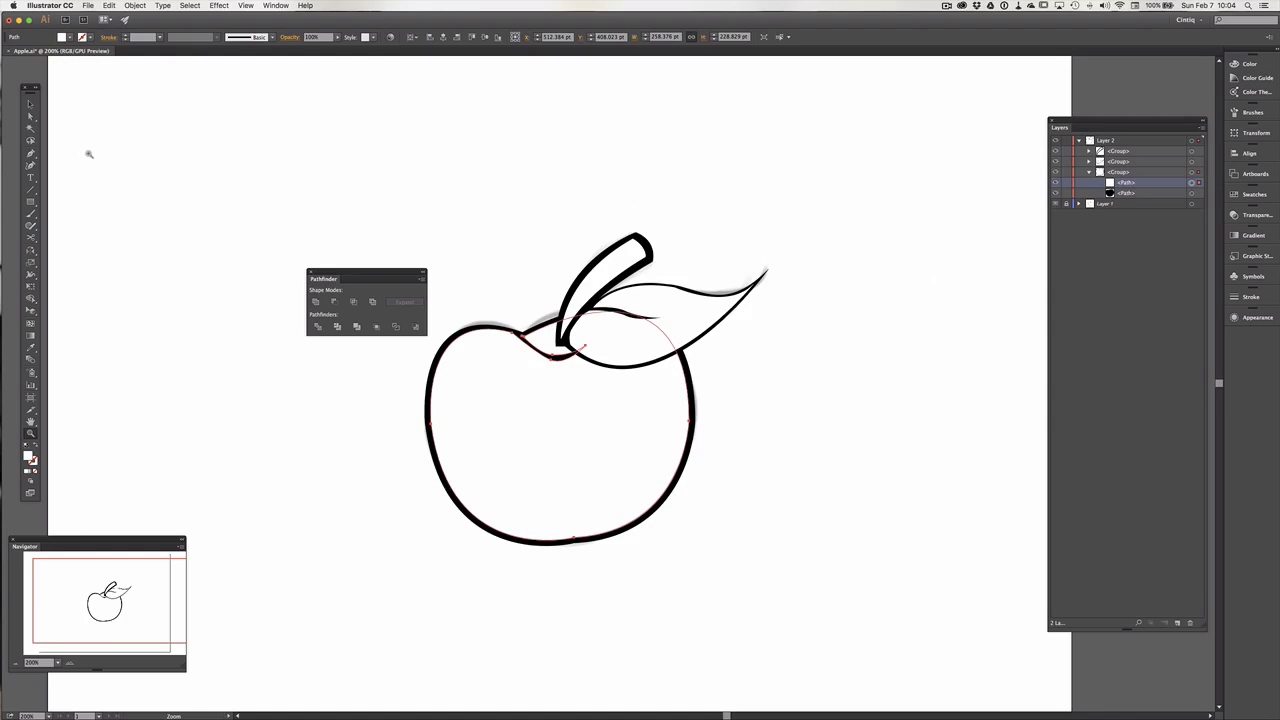
{"action": "left_click", "coordinate": [31, 105]}
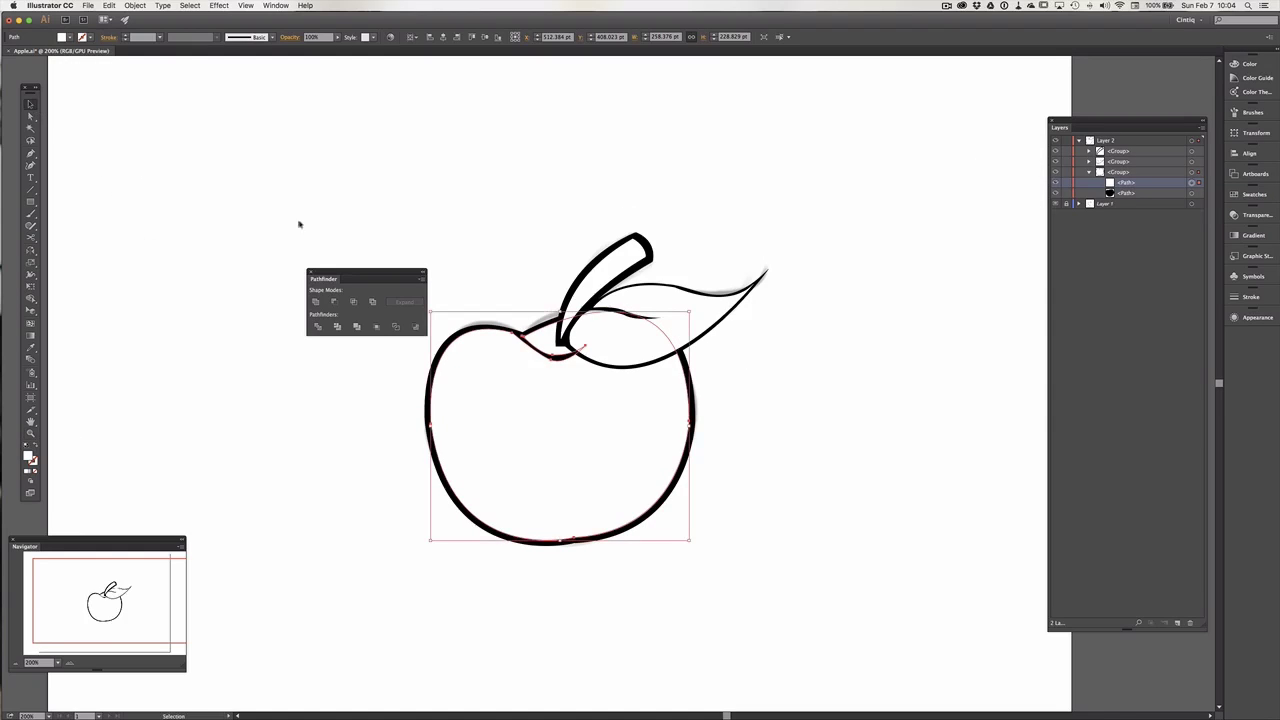
{"action": "left_click", "coordinate": [406, 217]}
{"action": "key", "text": "space"}
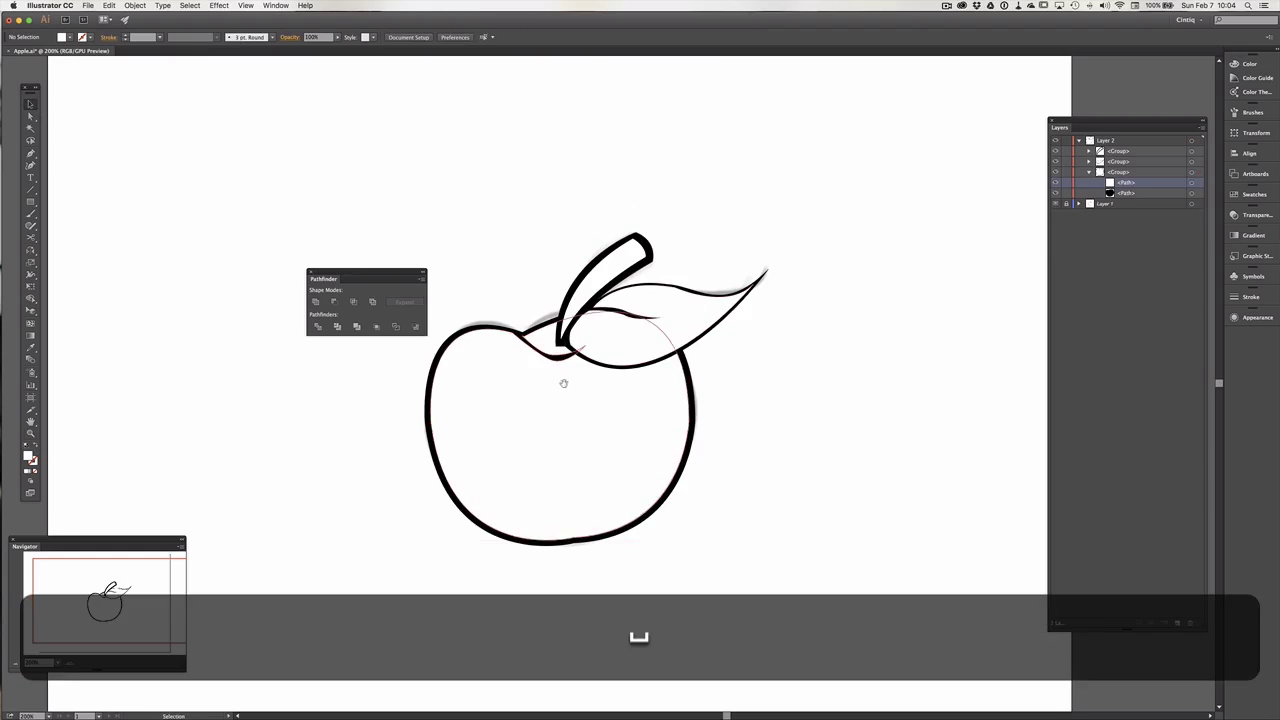
{"action": "left_click_drag", "start_coordinate": [563, 380], "coordinate": [582, 456]}
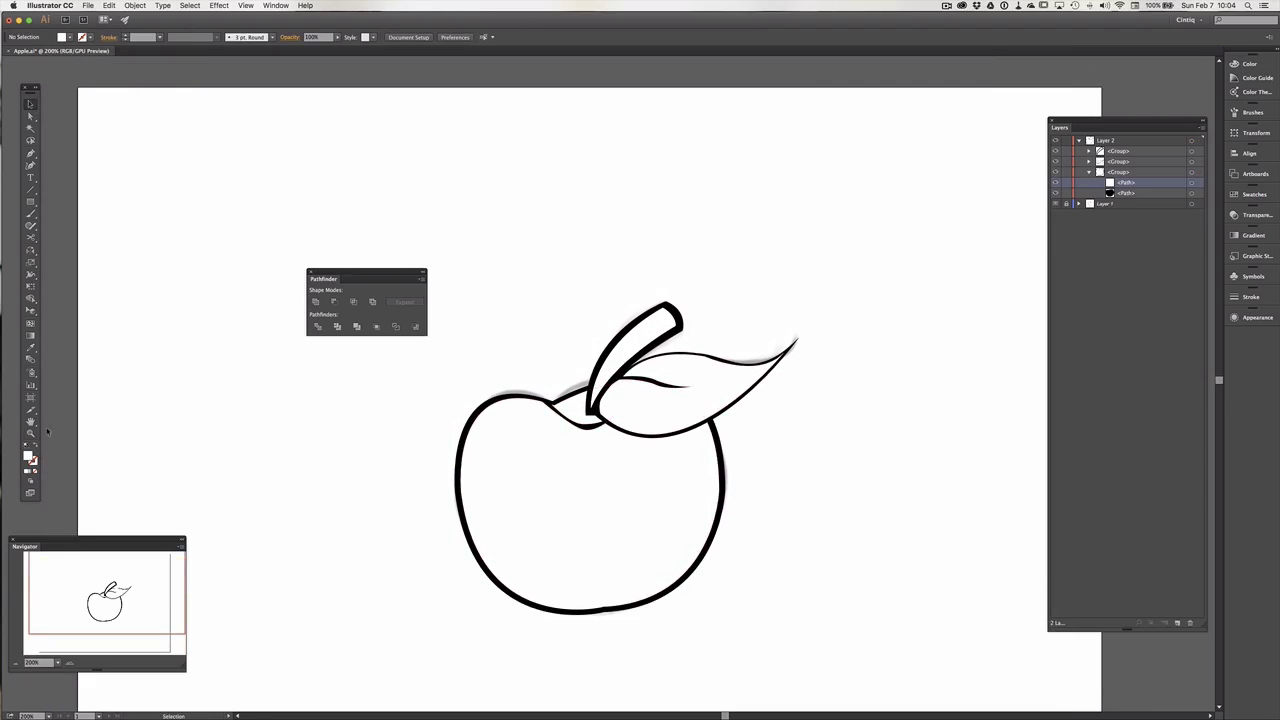
- Nudge the outer apple path's anchor point at the top dip slightly upward
{"action": "left_click", "coordinate": [31, 433]}
{"action": "left_click", "coordinate": [574, 400]}
{"action": "left_click", "coordinate": [567, 397]}
{"action": "left_click", "coordinate": [626, 378]}
{"action": "key", "text": "space"}
{"action": "left_click_drag", "start_coordinate": [648, 377], "coordinate": [608, 408]}
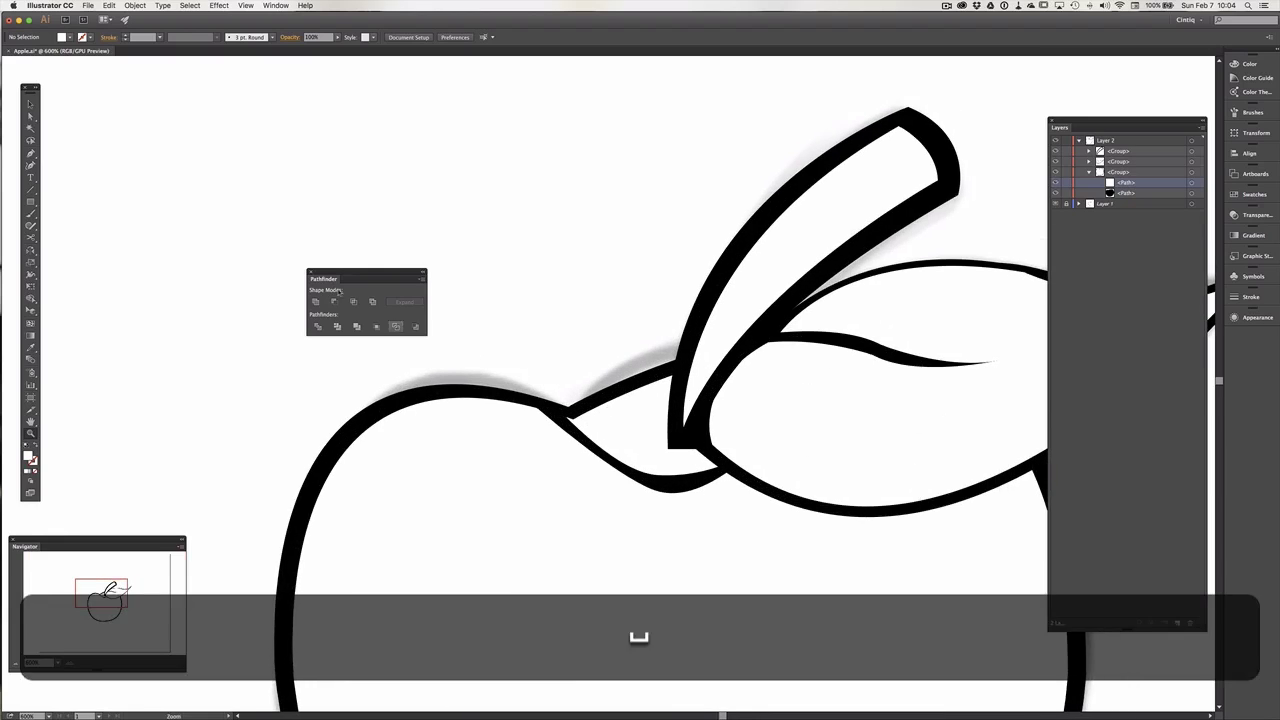
{"action": "left_click", "coordinate": [31, 117]}
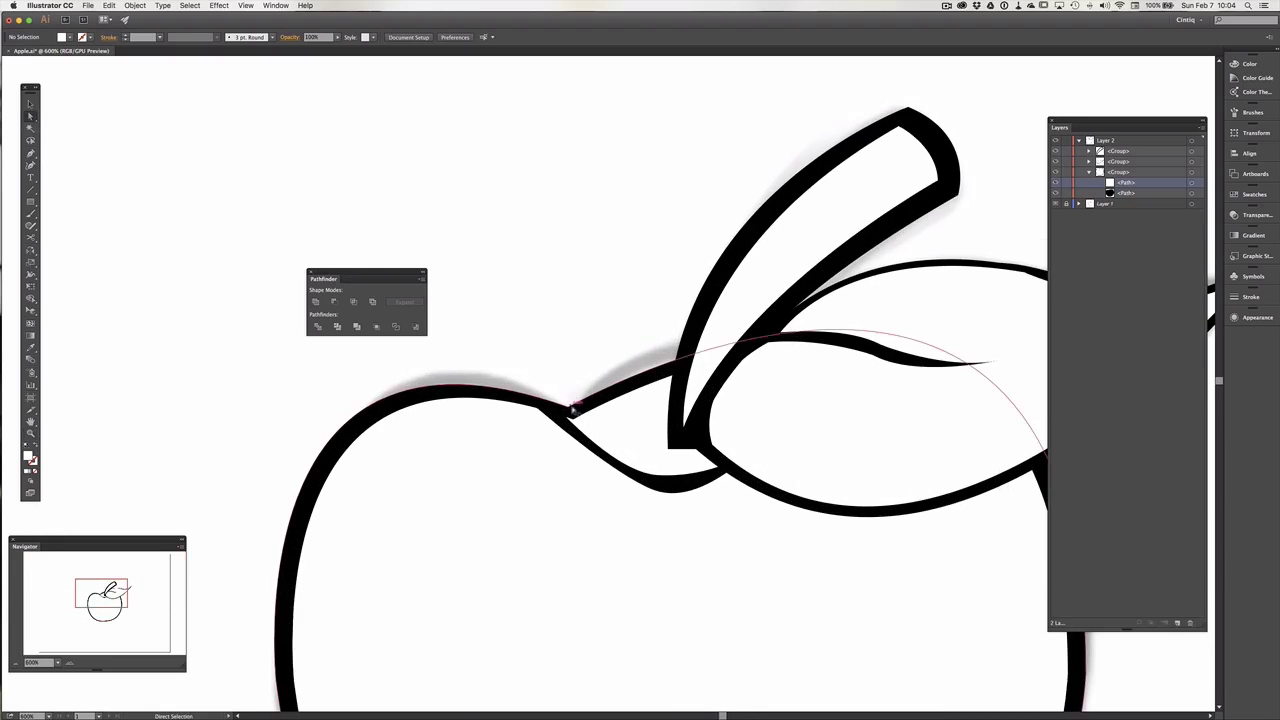
{"action": "left_click", "coordinate": [571, 409]}
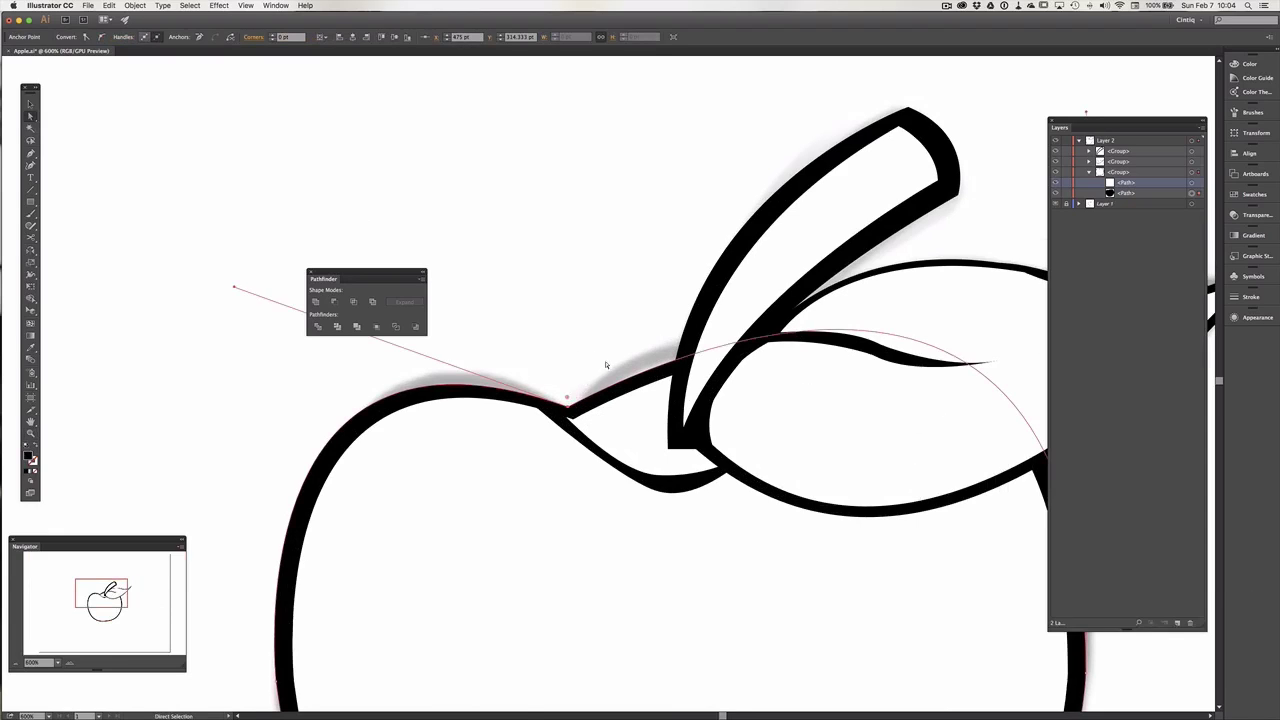
{"action": "left_click", "coordinate": [573, 388]}
{"action": "left_click", "coordinate": [572, 407]}
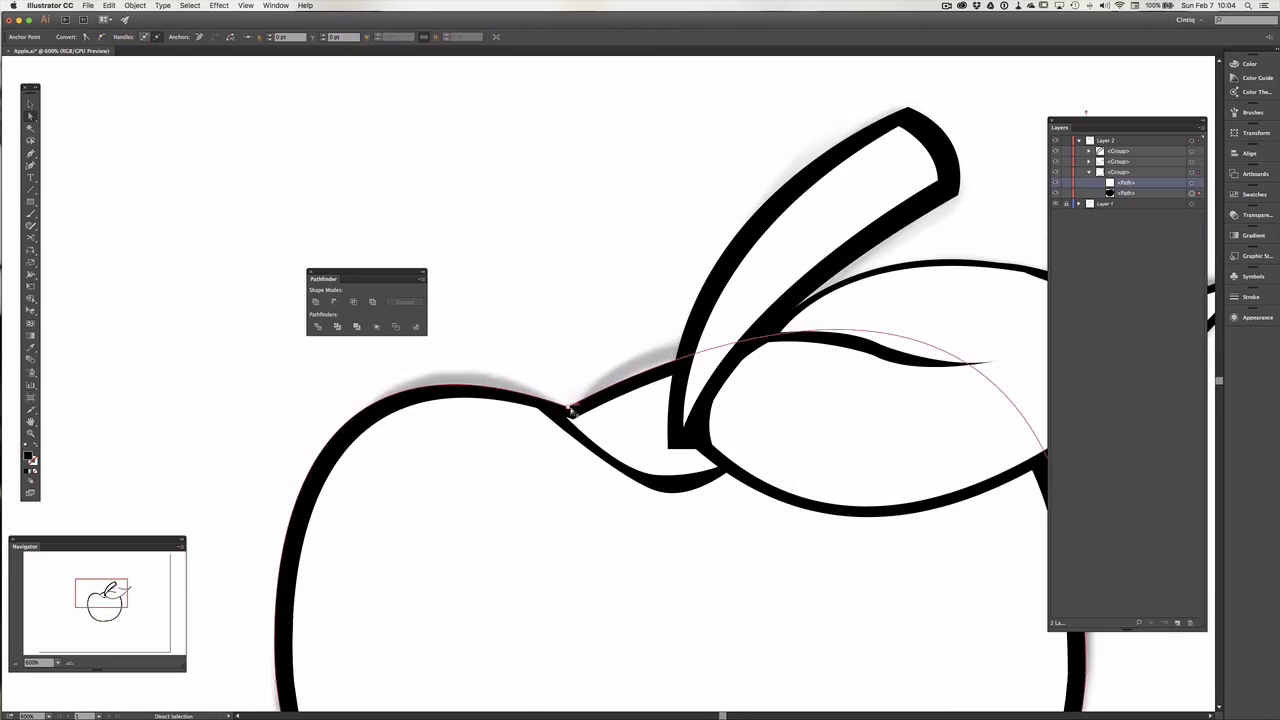
{"action": "left_click", "coordinate": [574, 383]}
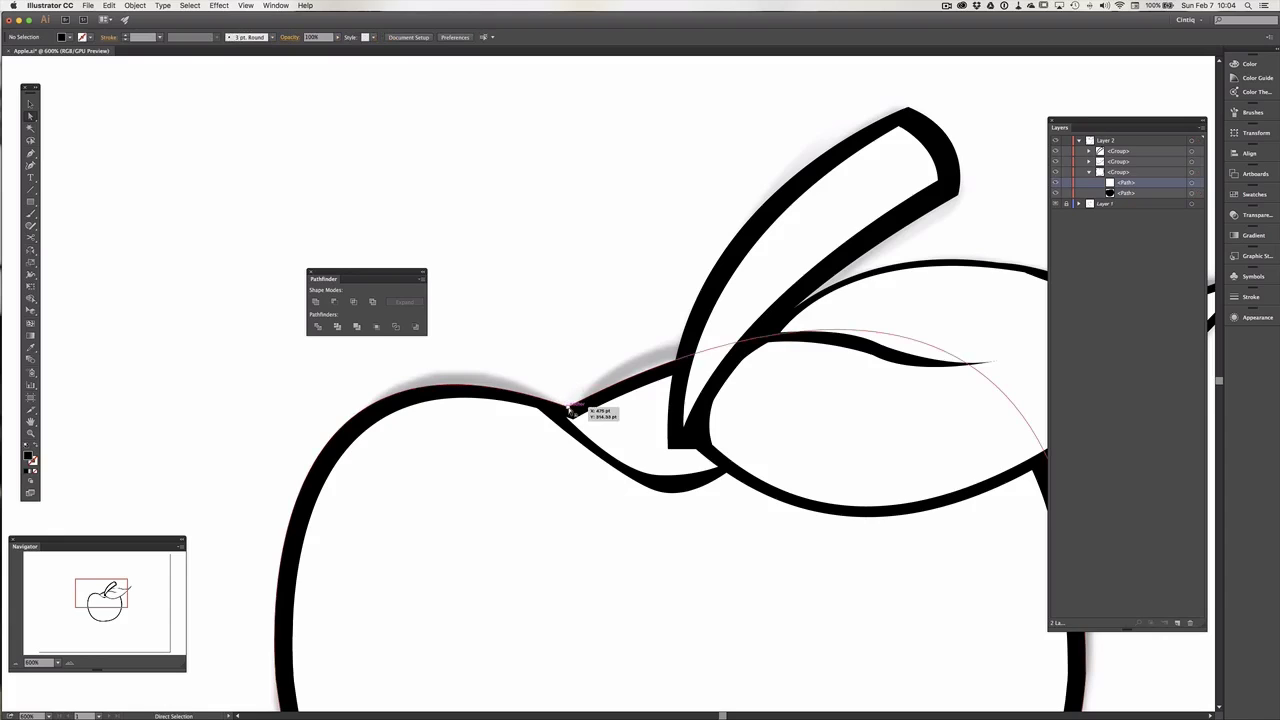
{"action": "left_click", "coordinate": [570, 409]}
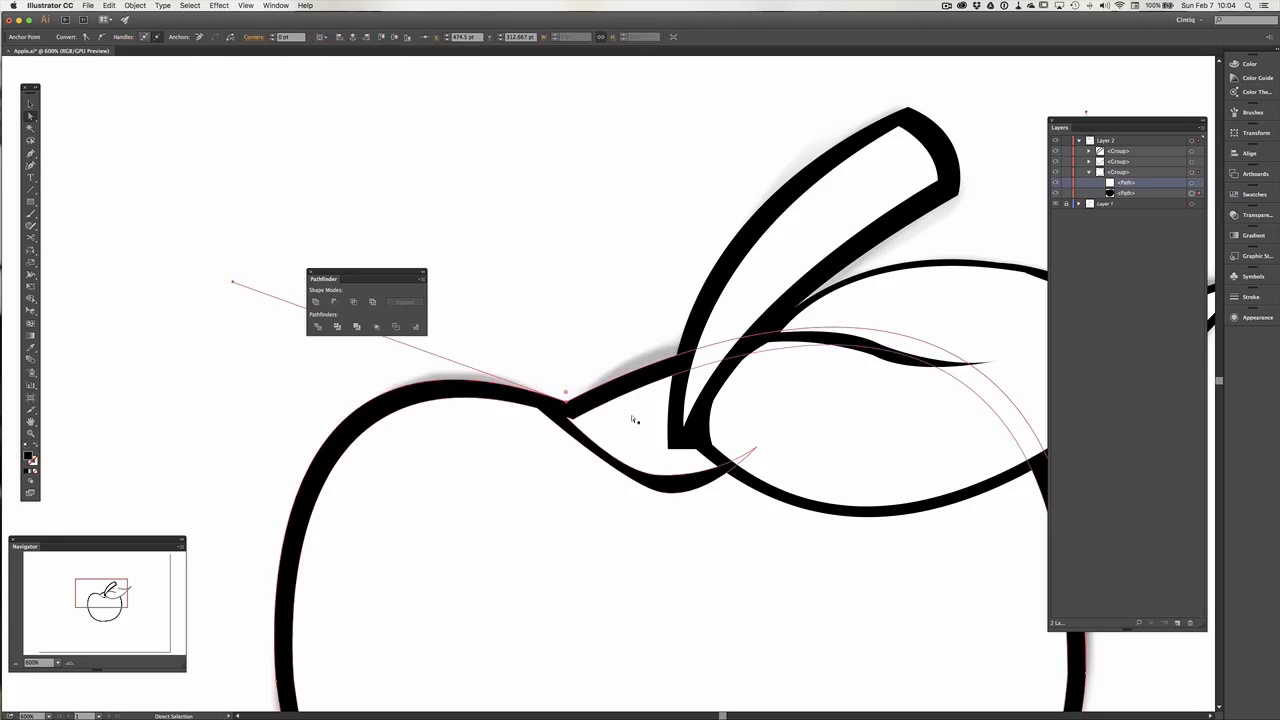
- Adjust only the left direction handle of the outer path's dip anchor, raising it slightly to reshape the apple's left shoulder curve
{"action": "key", "text": "space"}
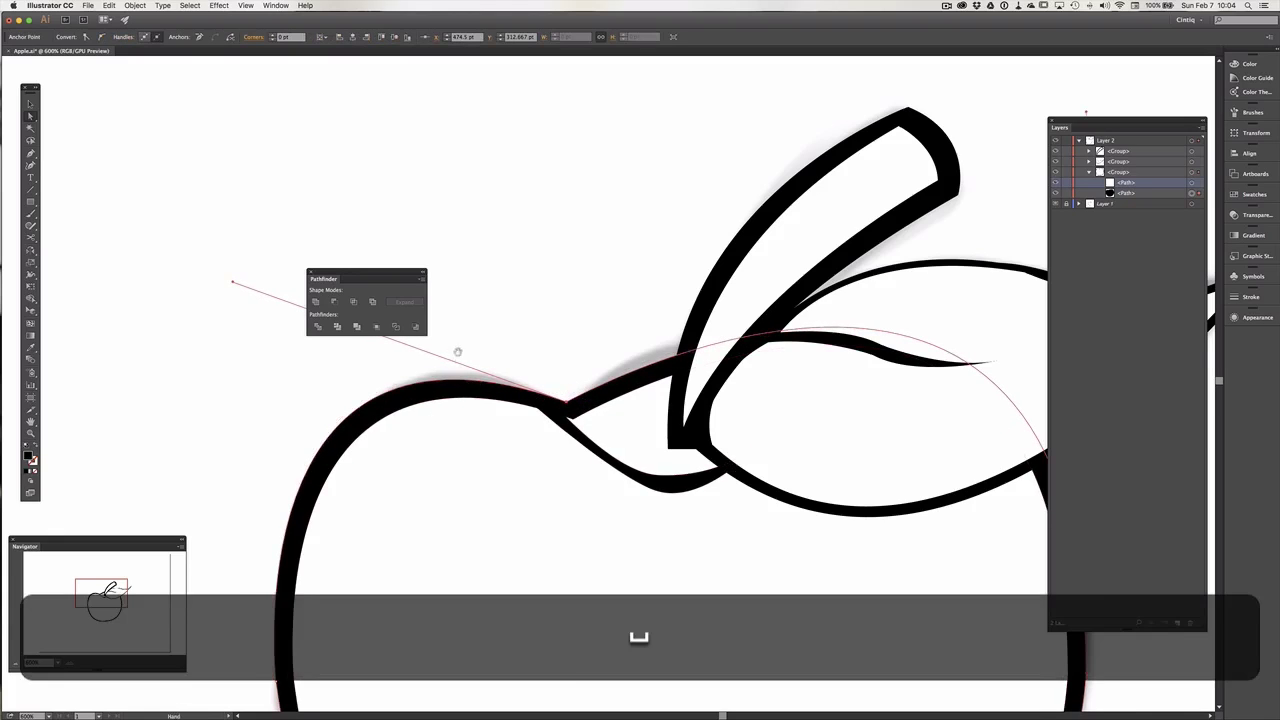
{"action": "left_click_drag", "start_coordinate": [457, 351], "coordinate": [509, 431]}
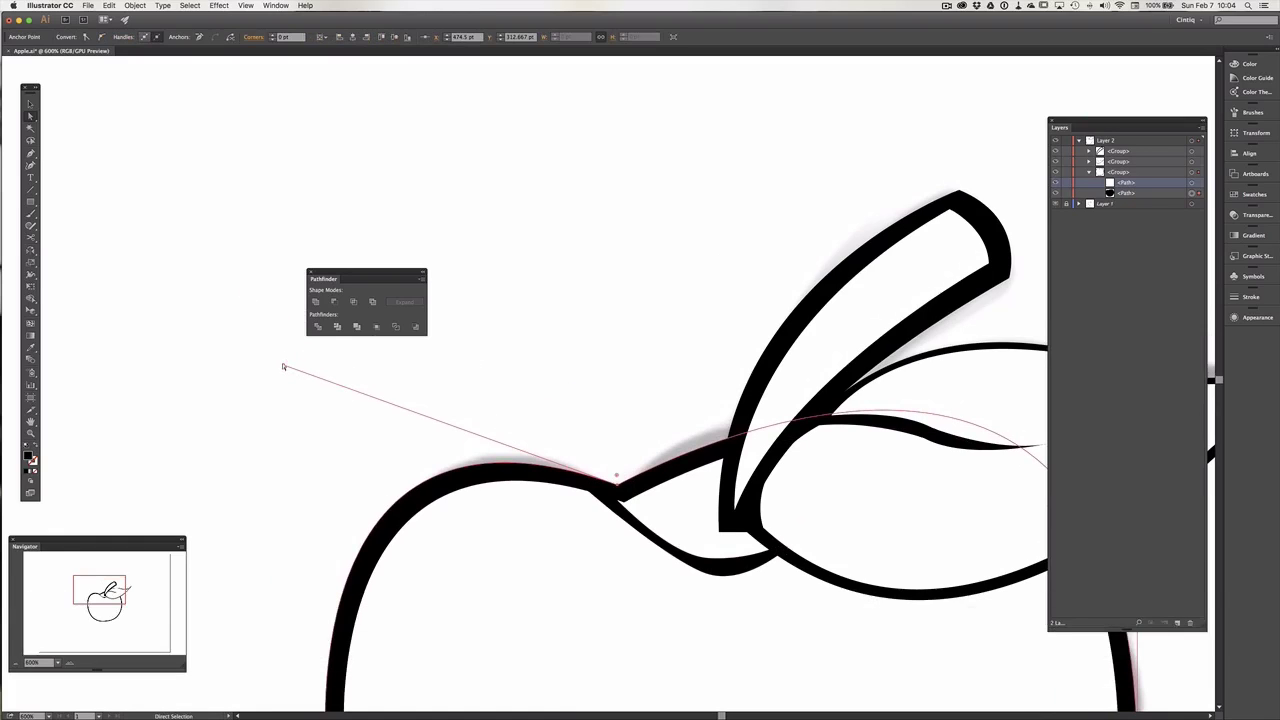
{"action": "key", "text": "alt"}
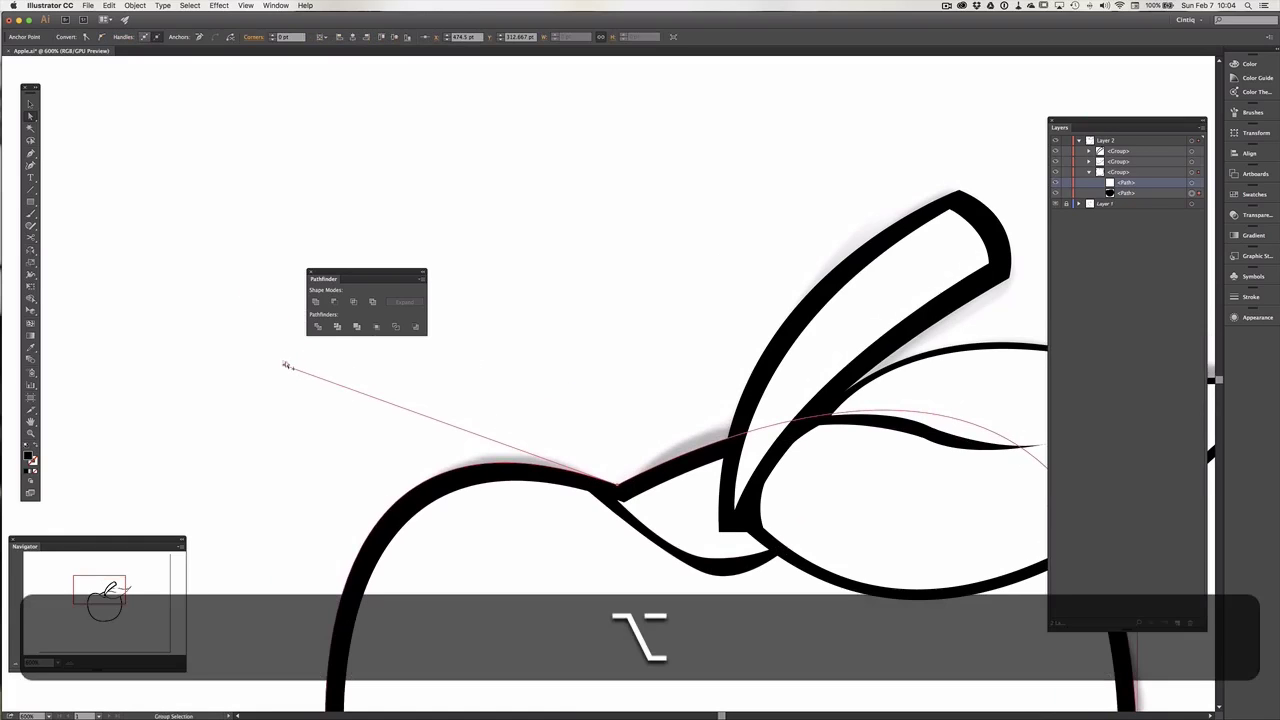
{"action": "left_click", "coordinate": [295, 372]}
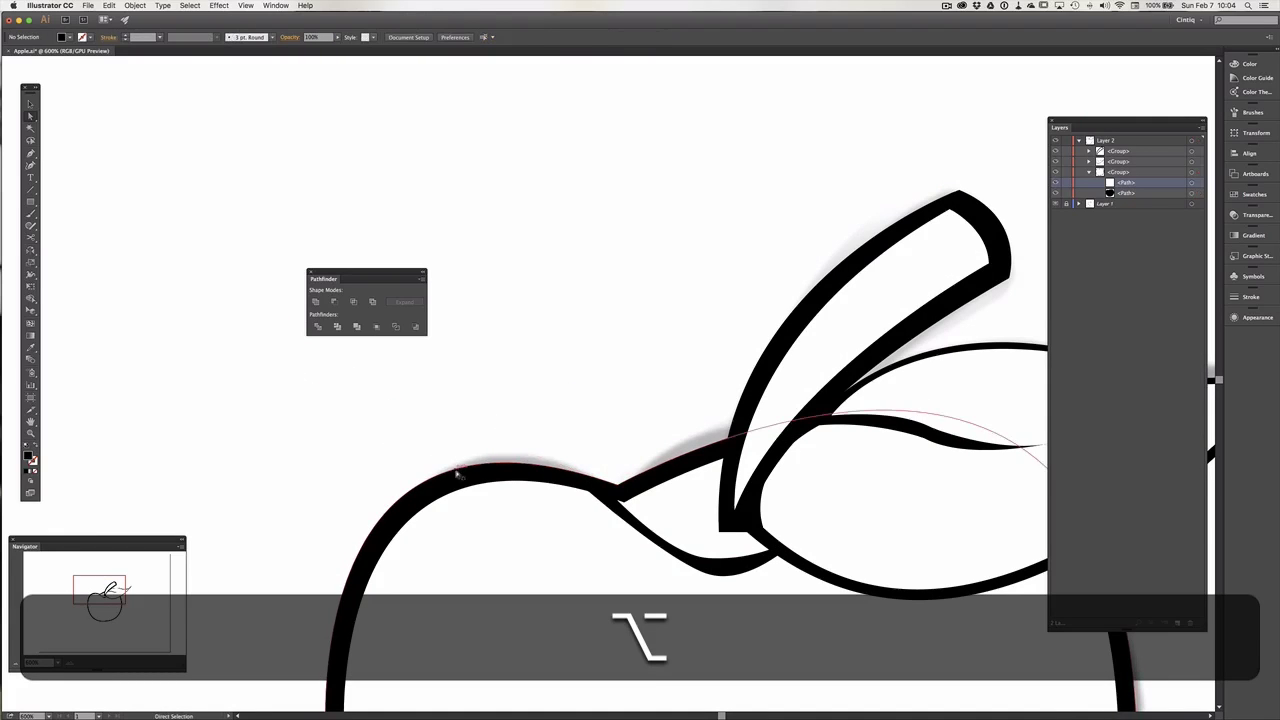
{"action": "left_click", "coordinate": [457, 466]}
{"action": "key", "text": "alt"}
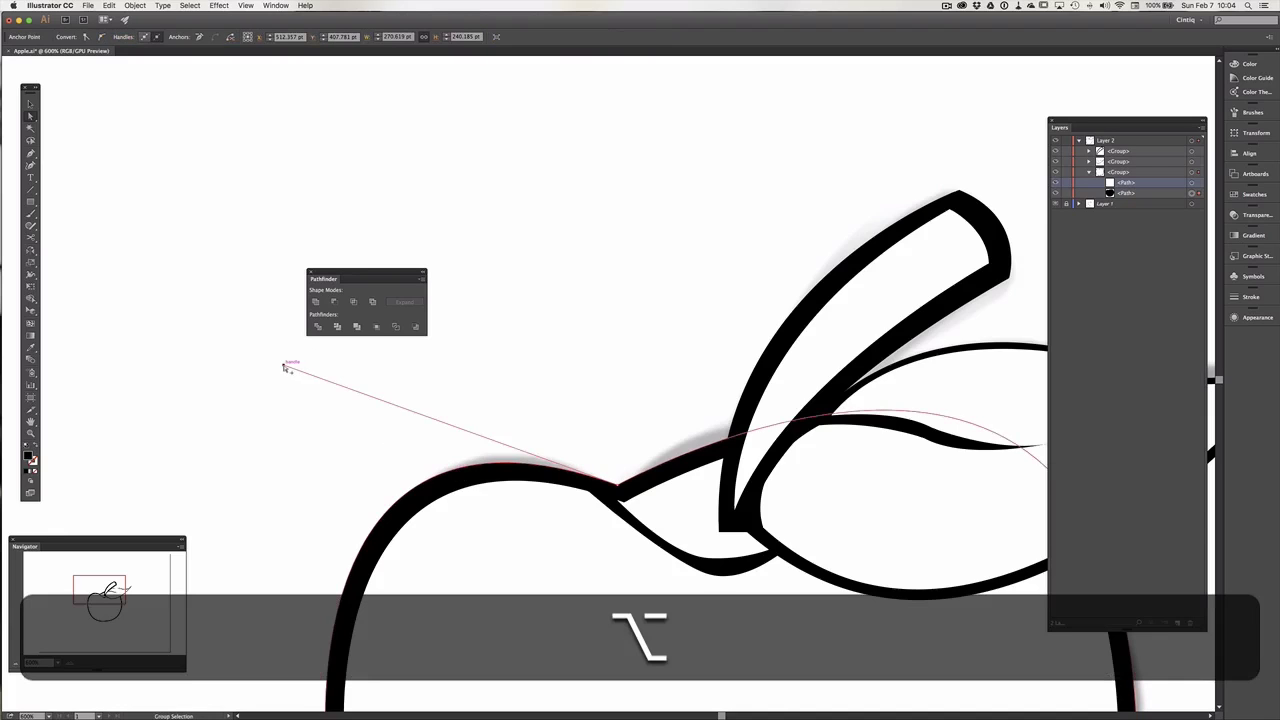
{"action": "left_click_drag", "start_coordinate": [284, 366], "coordinate": [290, 350]}
- Bow the outer apple path's segment between the dip and the stem upward with the Anchor Point tool to thicken the line
{"action": "left_click_drag", "start_coordinate": [631, 421], "coordinate": [359, 449]}
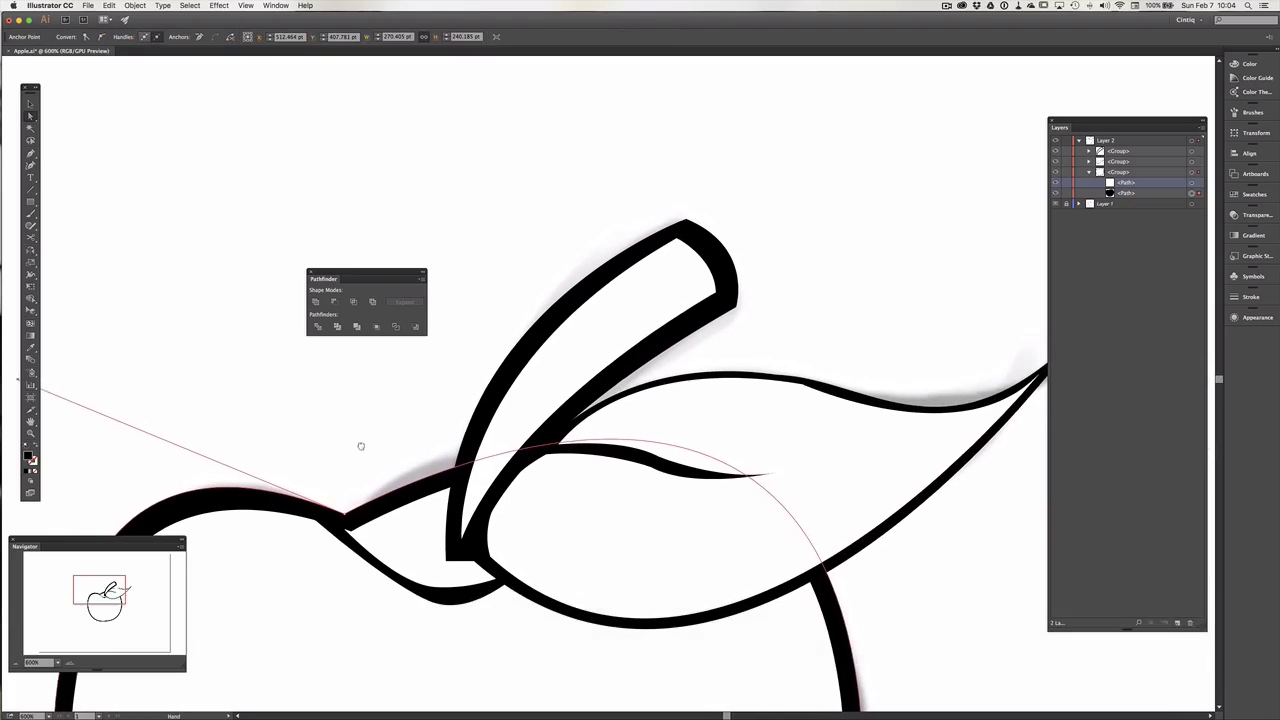
{"action": "left_click", "coordinate": [344, 514]}
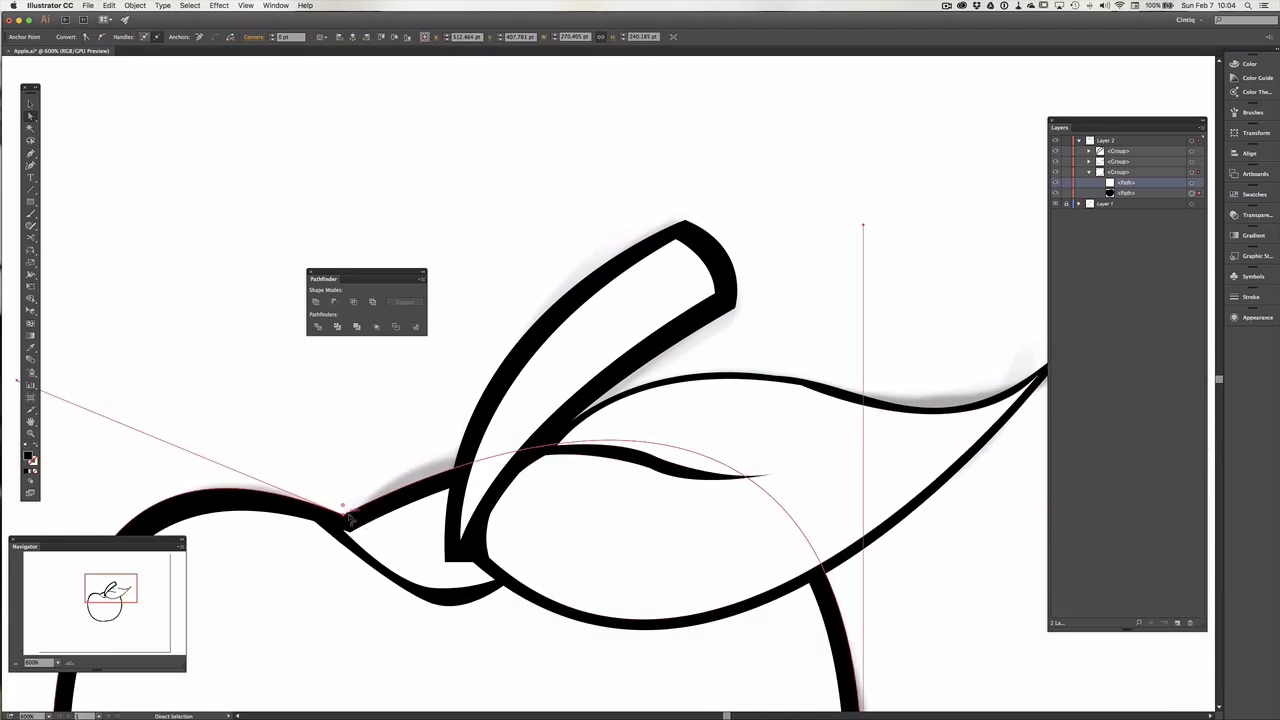
{"action": "left_click", "coordinate": [429, 443]}
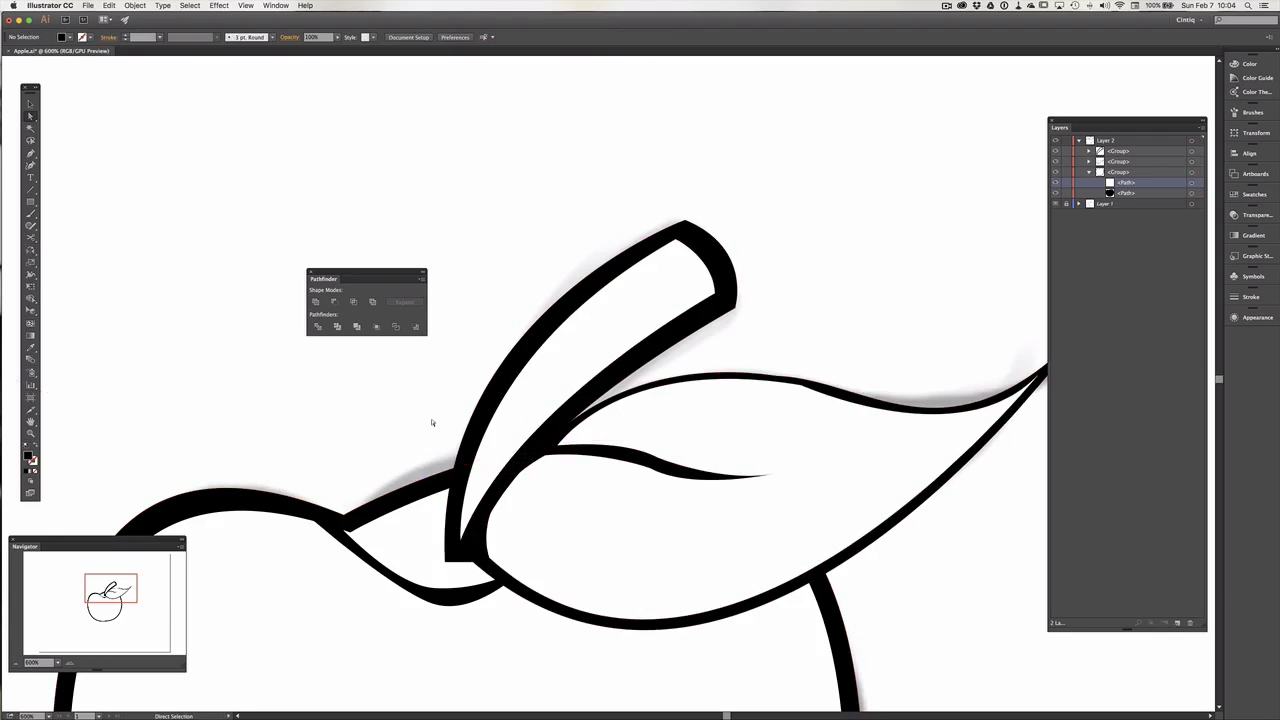
{"action": "key", "text": "shift"}
{"action": "key", "text": "shift+c"}
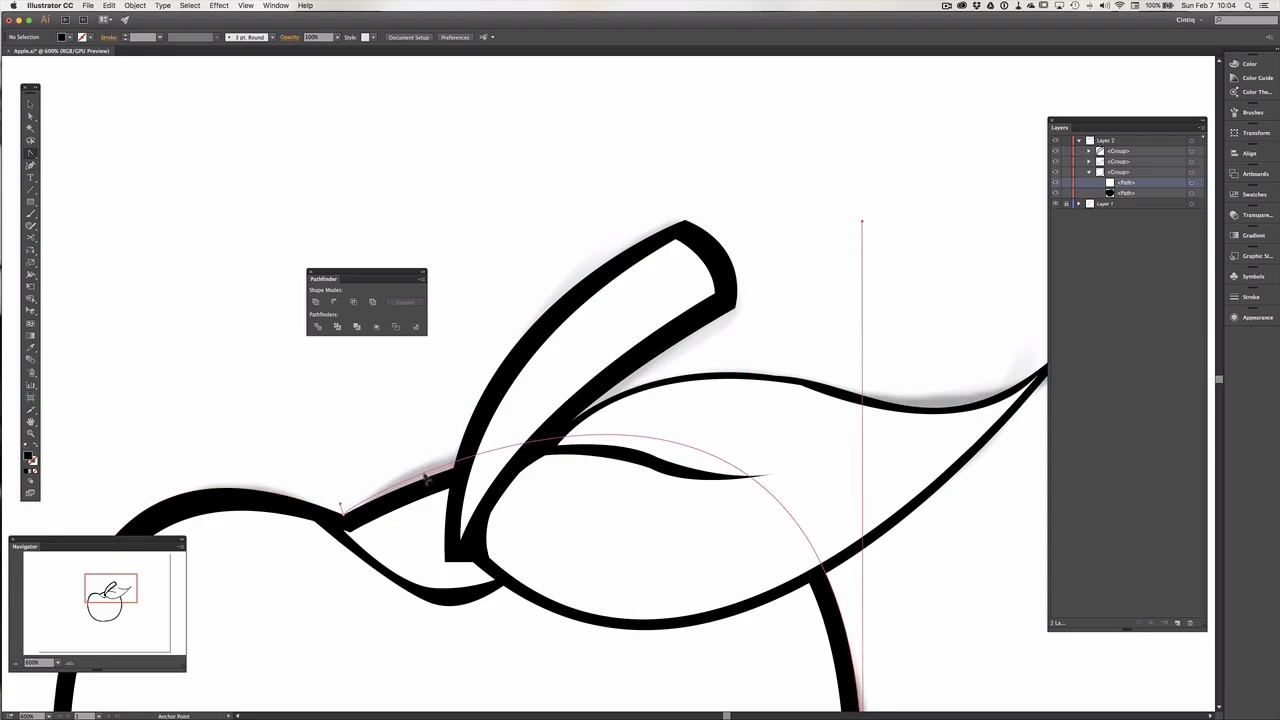
{"action": "left_click_drag", "start_coordinate": [424, 476], "coordinate": [424, 470]}
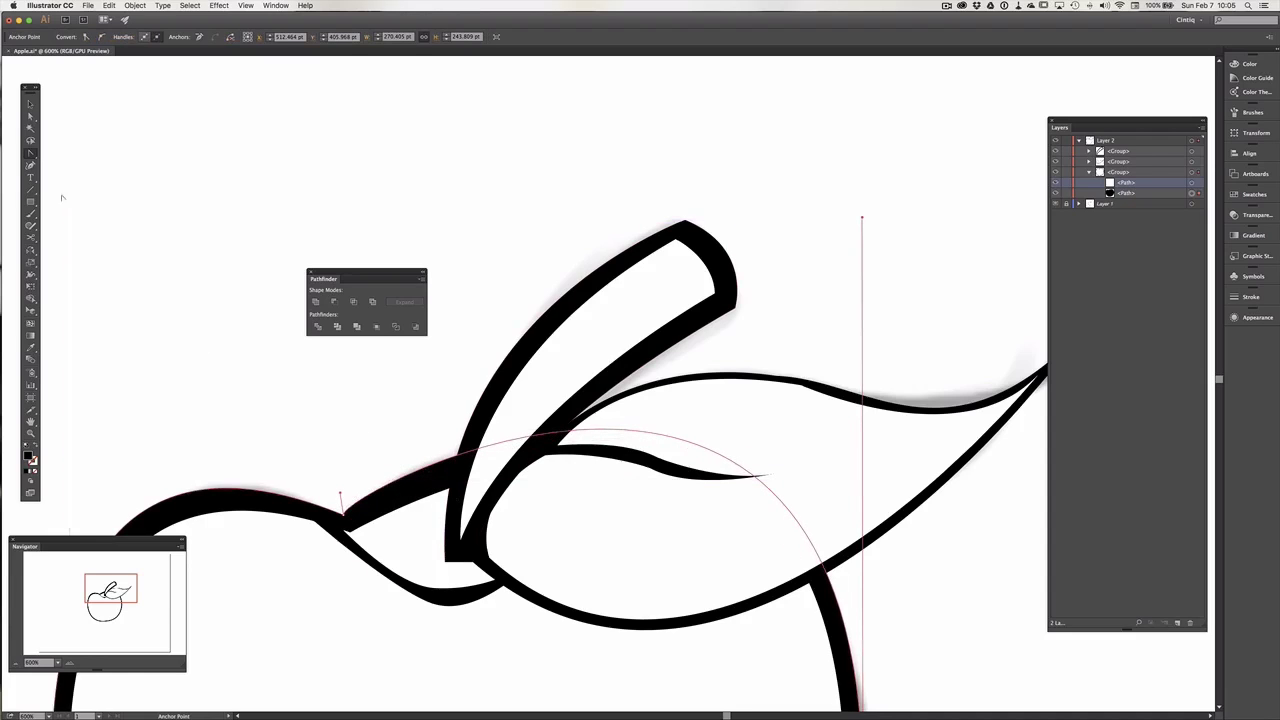
- Nudge the inner apple path's anchor point at the dip slightly with Direct Selection
{"action": "key", "text": "a"}
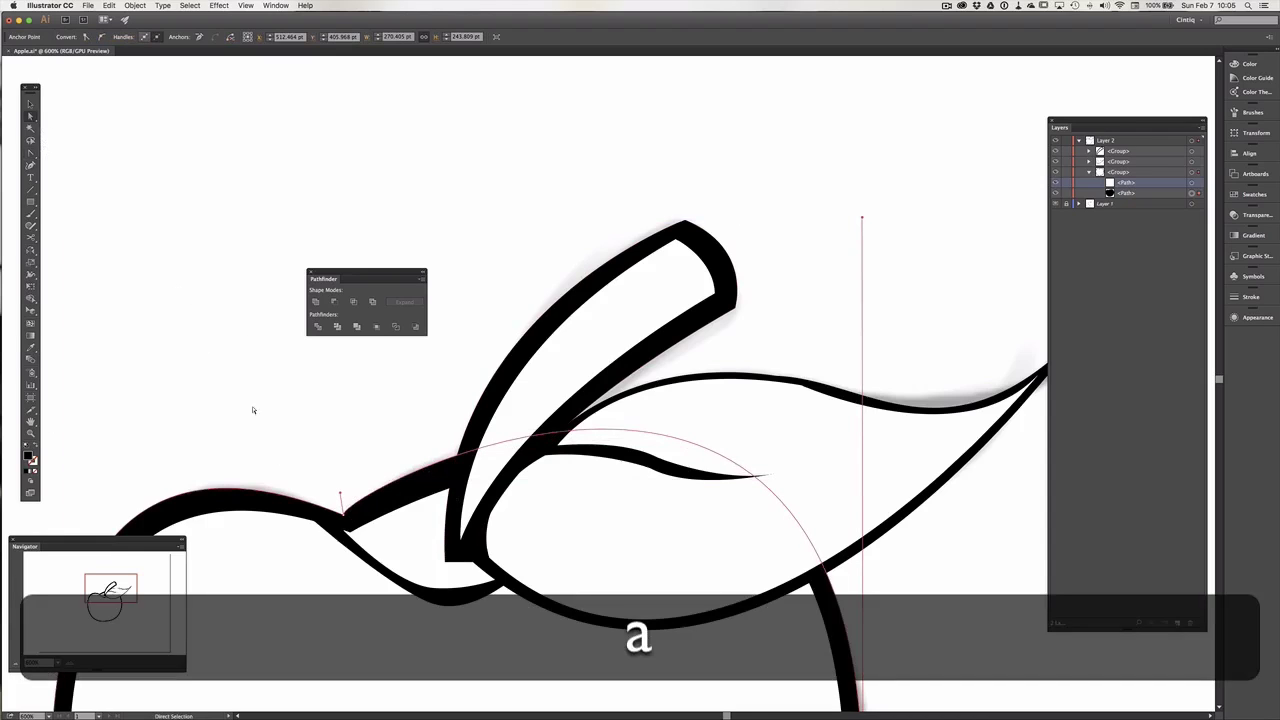
{"action": "left_click", "coordinate": [350, 535]}
{"action": "left_click_drag", "start_coordinate": [350, 535], "coordinate": [352, 537]}
{"action": "left_click_drag", "start_coordinate": [400, 611], "coordinate": [485, 565]}
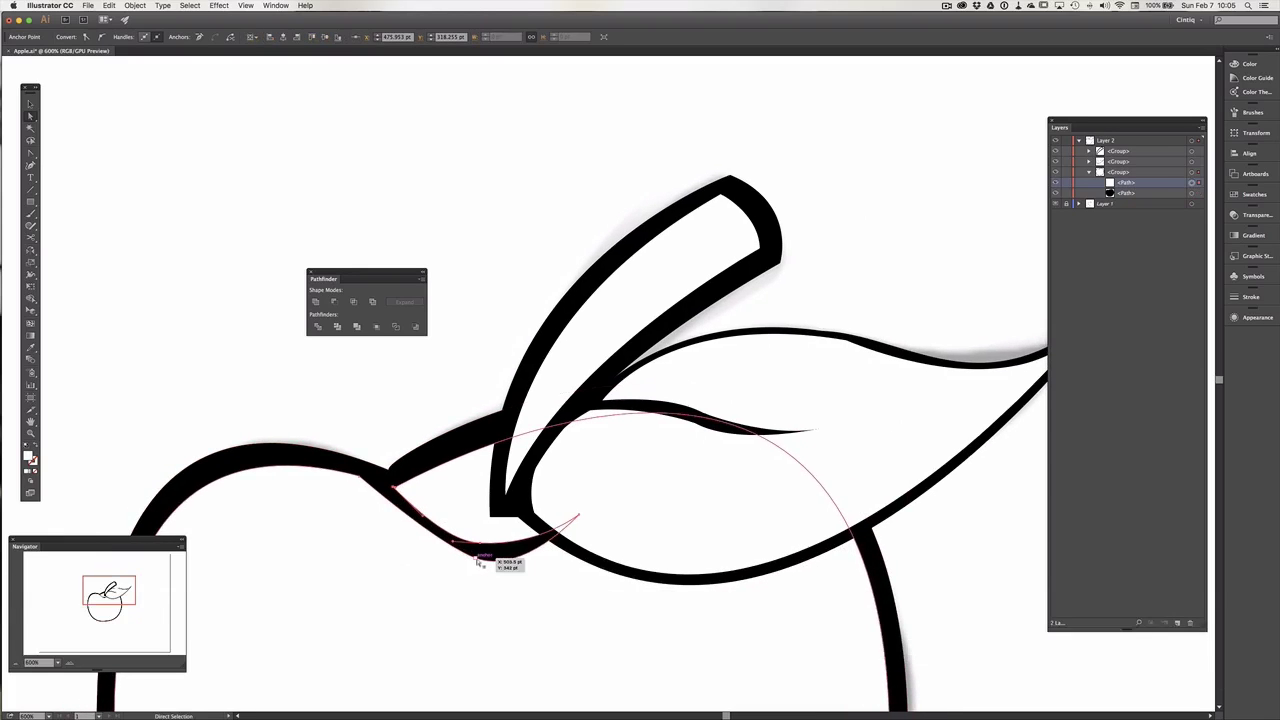
- Delete the middle anchor on the crease's lower edge and extend the left end's direction handle down to form one smooth, thicker curve
{"action": "key", "text": "minus"}
{"action": "left_click", "coordinate": [478, 558]}
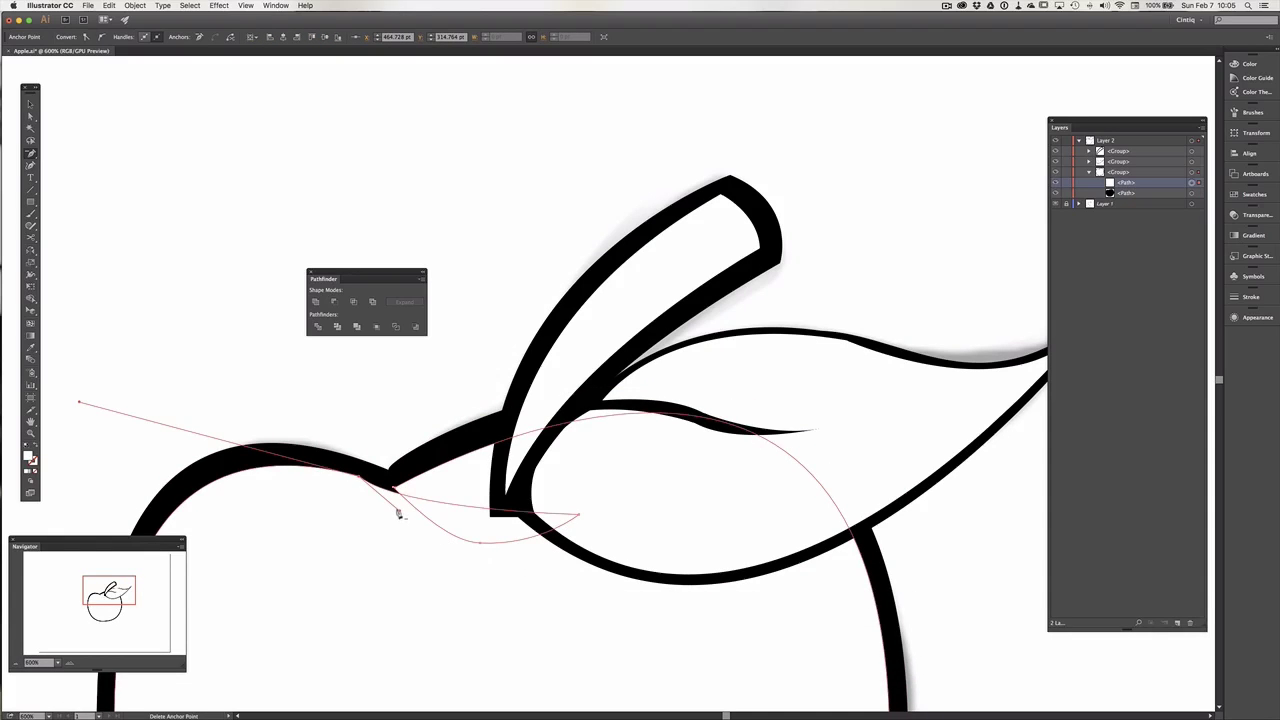
{"action": "key", "text": "a"}
{"action": "key", "text": "alt"}
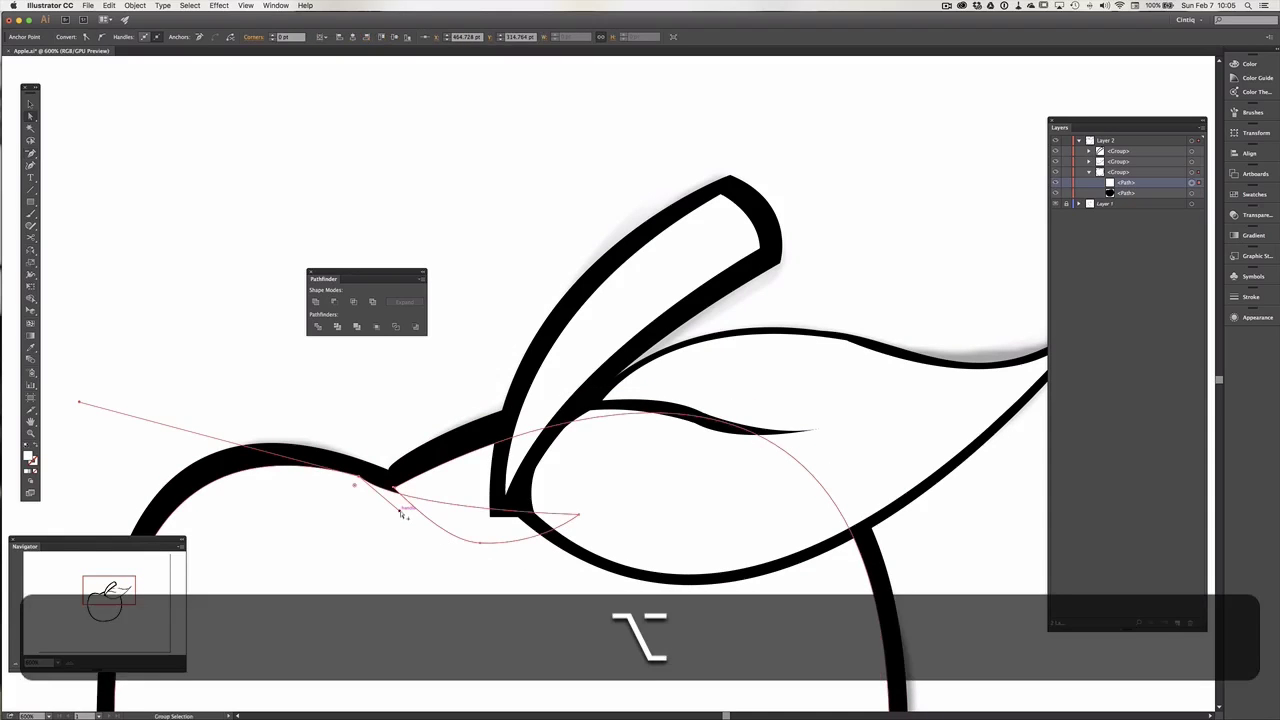
{"action": "left_click_drag", "start_coordinate": [400, 513], "coordinate": [459, 647]}
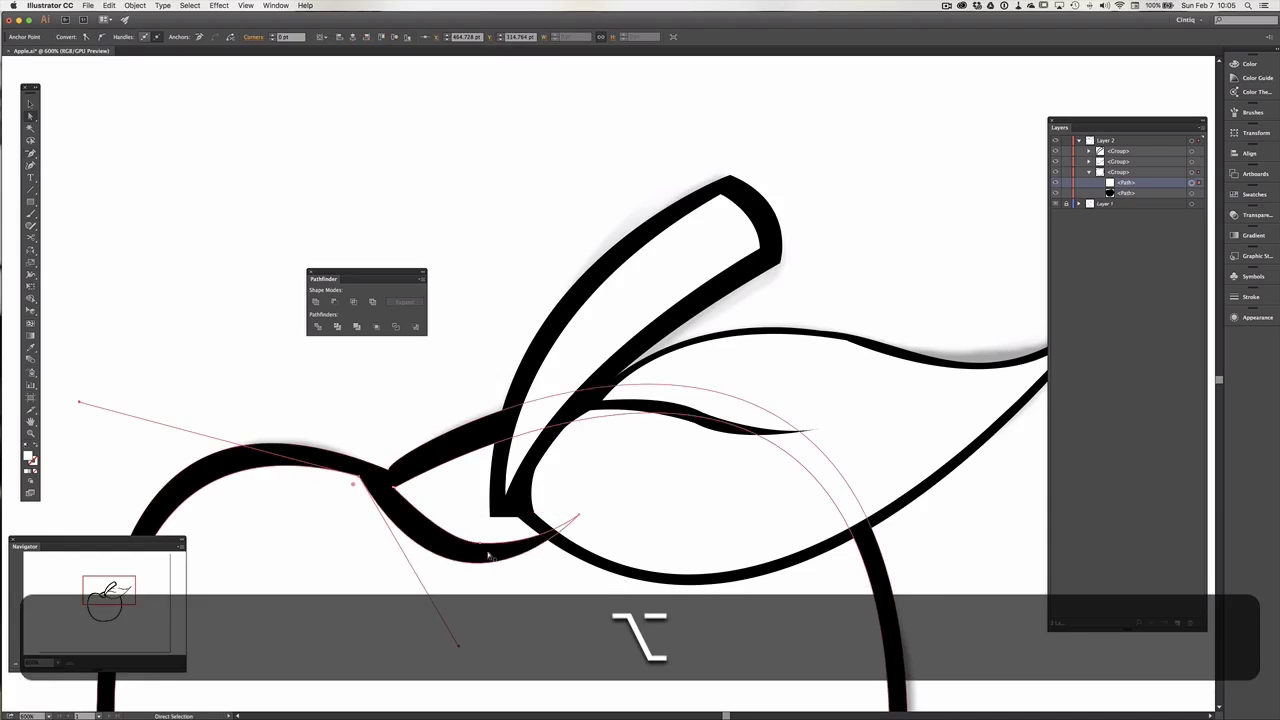
- Delete the middle anchor on the crease's upper edge and pull out its left direction handle to restore a smooth curve
{"action": "key", "text": "minus"}
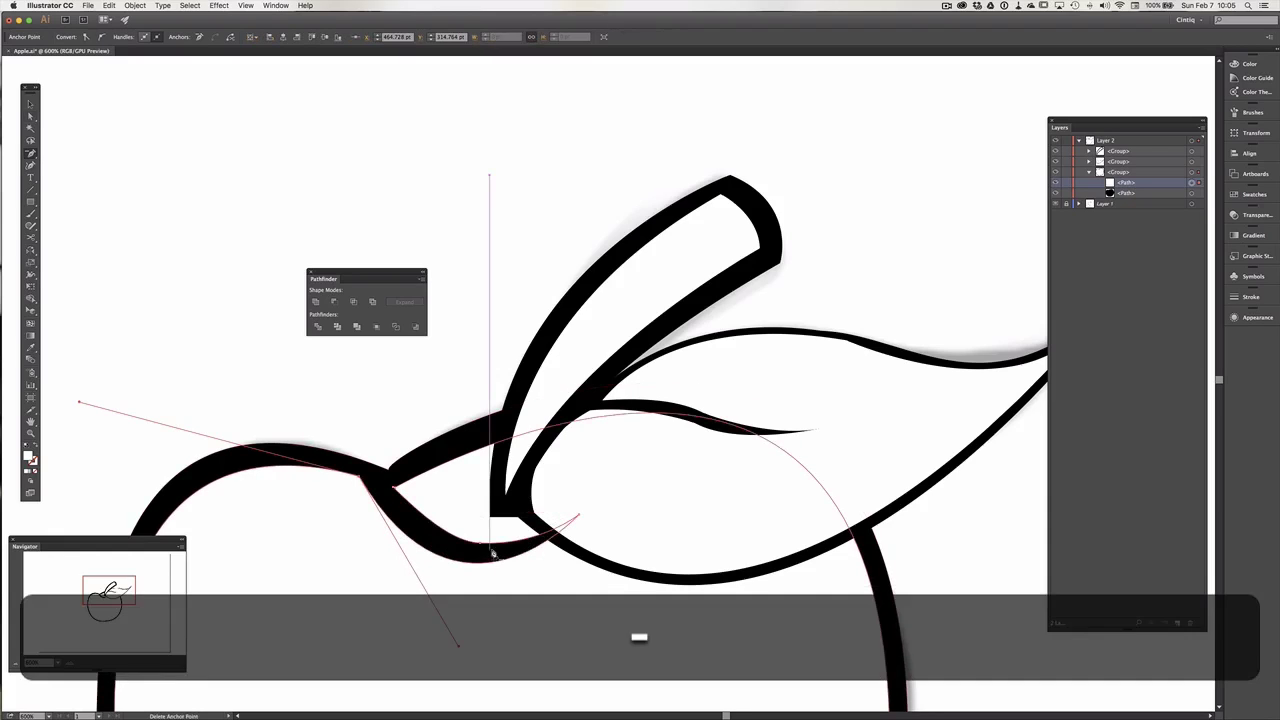
{"action": "left_click", "coordinate": [490, 553]}
{"action": "key", "text": "alt"}
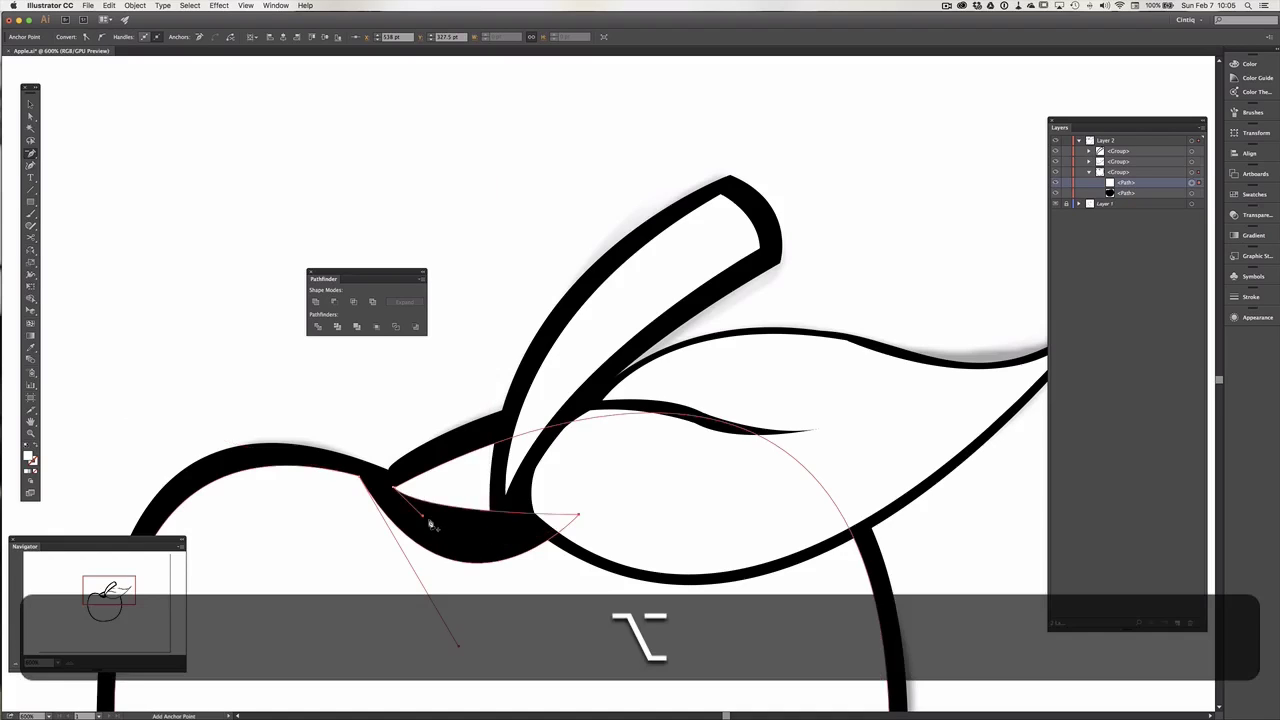
{"action": "key", "text": "a"}
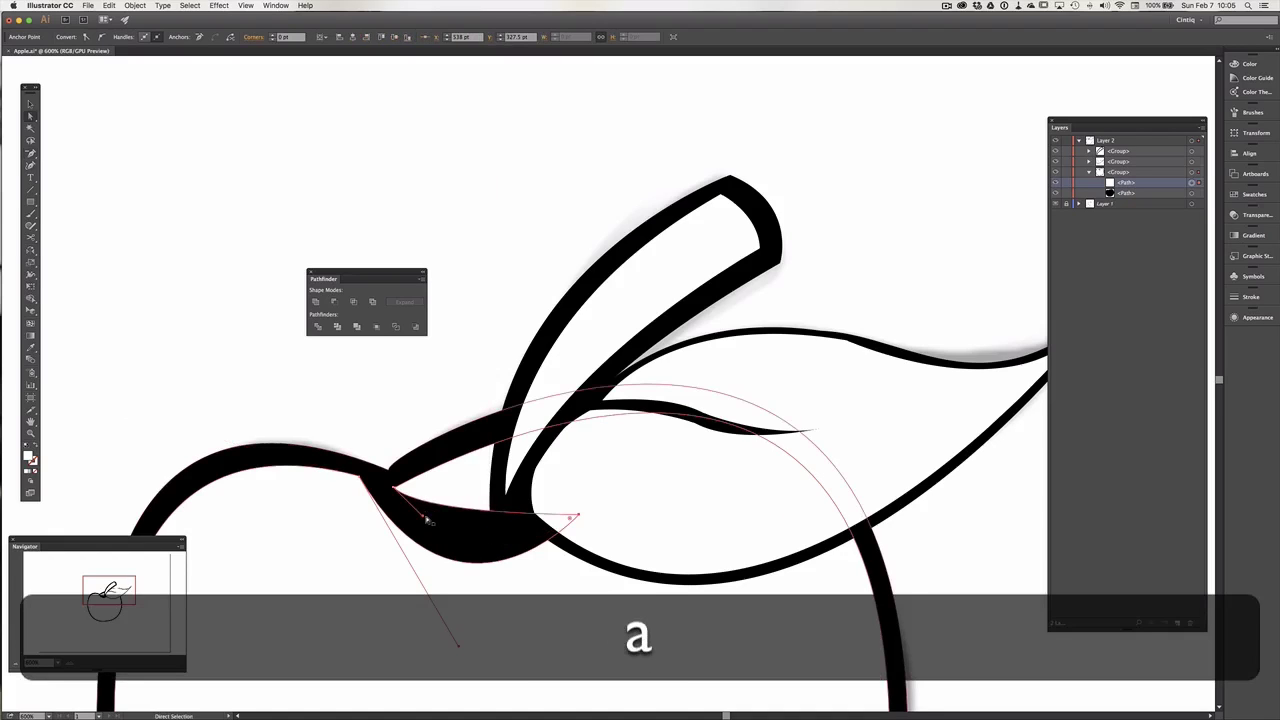
{"action": "key", "text": "alt"}
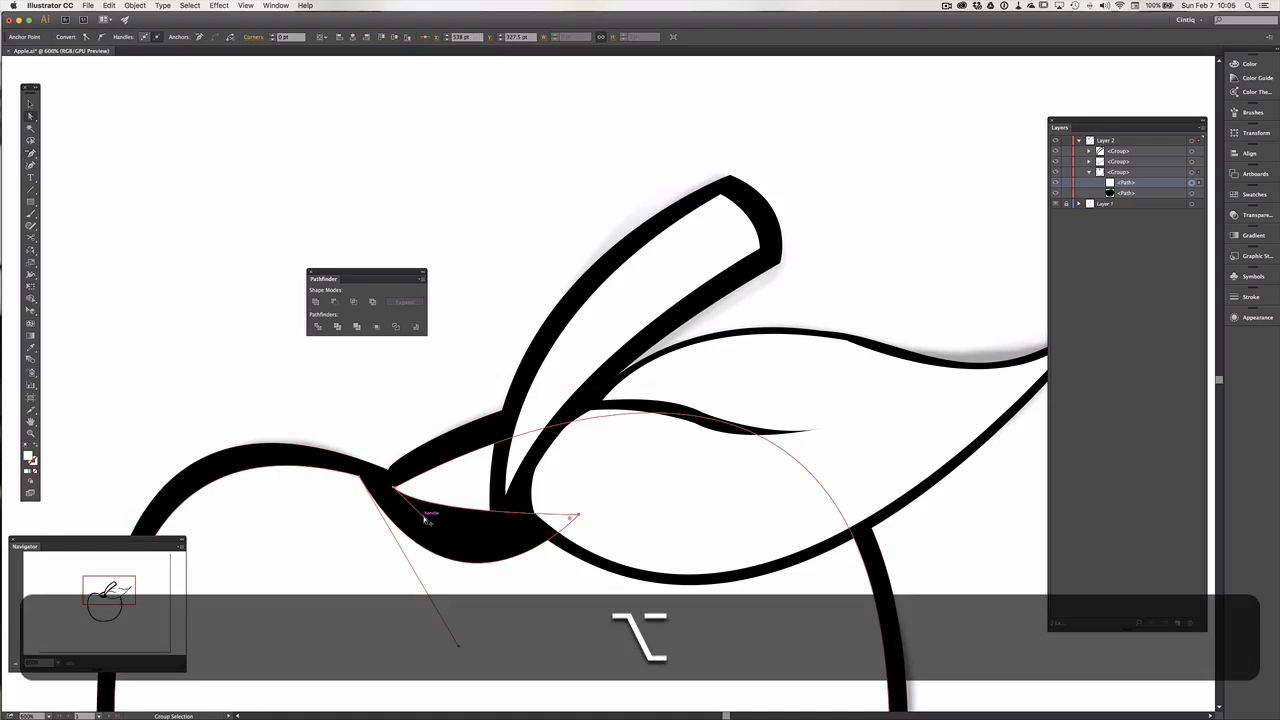
{"action": "mouse_move", "coordinate": [427, 518]}
{"action": "left_mouse_down"}
{"action": "mouse_move", "coordinate": [449, 576]}
{"action": "mouse_move", "coordinate": [520, 506]}
{"action": "left_mouse_up"}
- Move the outer apple path's dip anchor up and left to thicken the line around the crease
{"action": "key", "text": "space"}
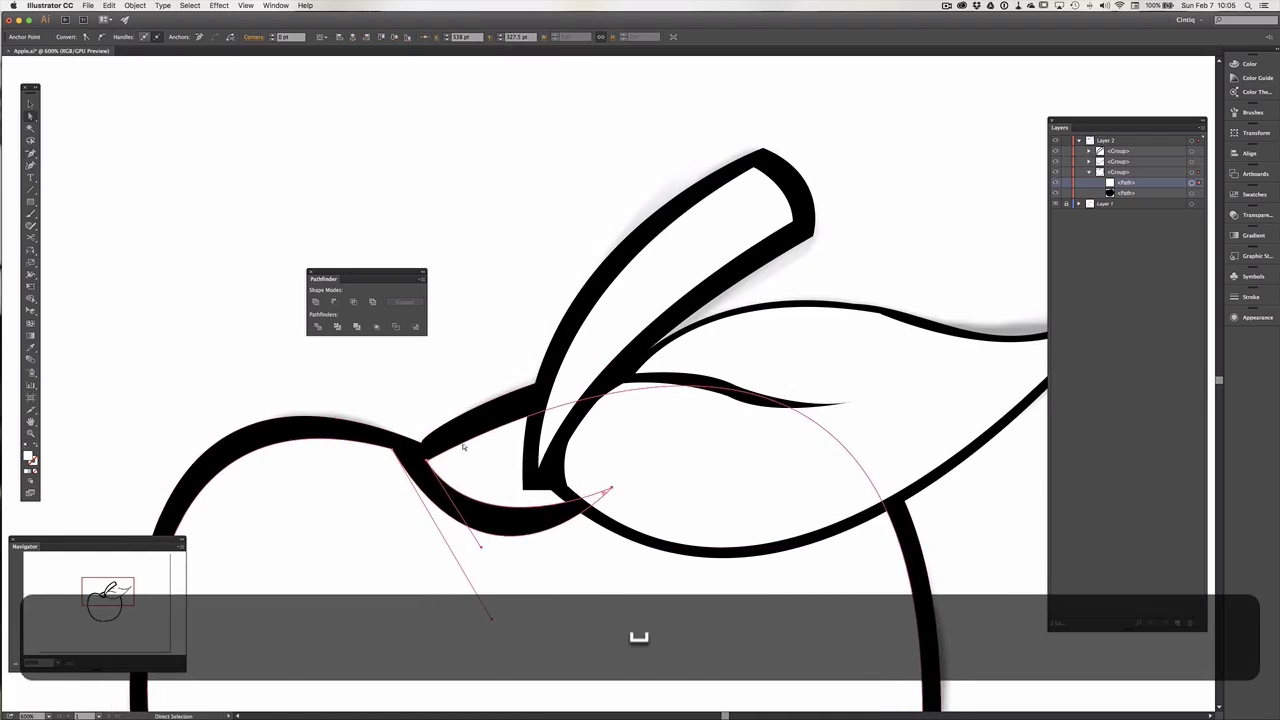
{"action": "left_click_drag", "start_coordinate": [425, 437], "coordinate": [402, 430]}
{"action": "key", "text": "space"}
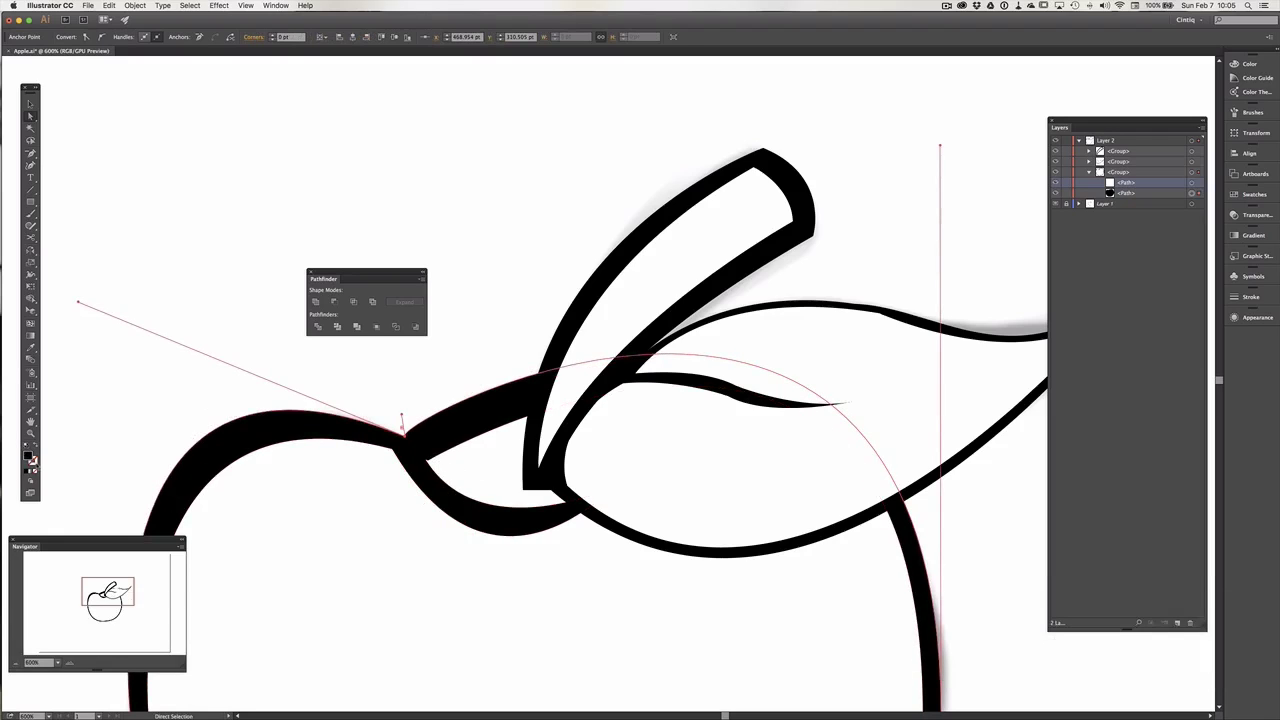
- Fine-tune the position of the inner path's corner anchor where the crease meets the thick line leading to the stem
{"action": "key", "text": "z"}
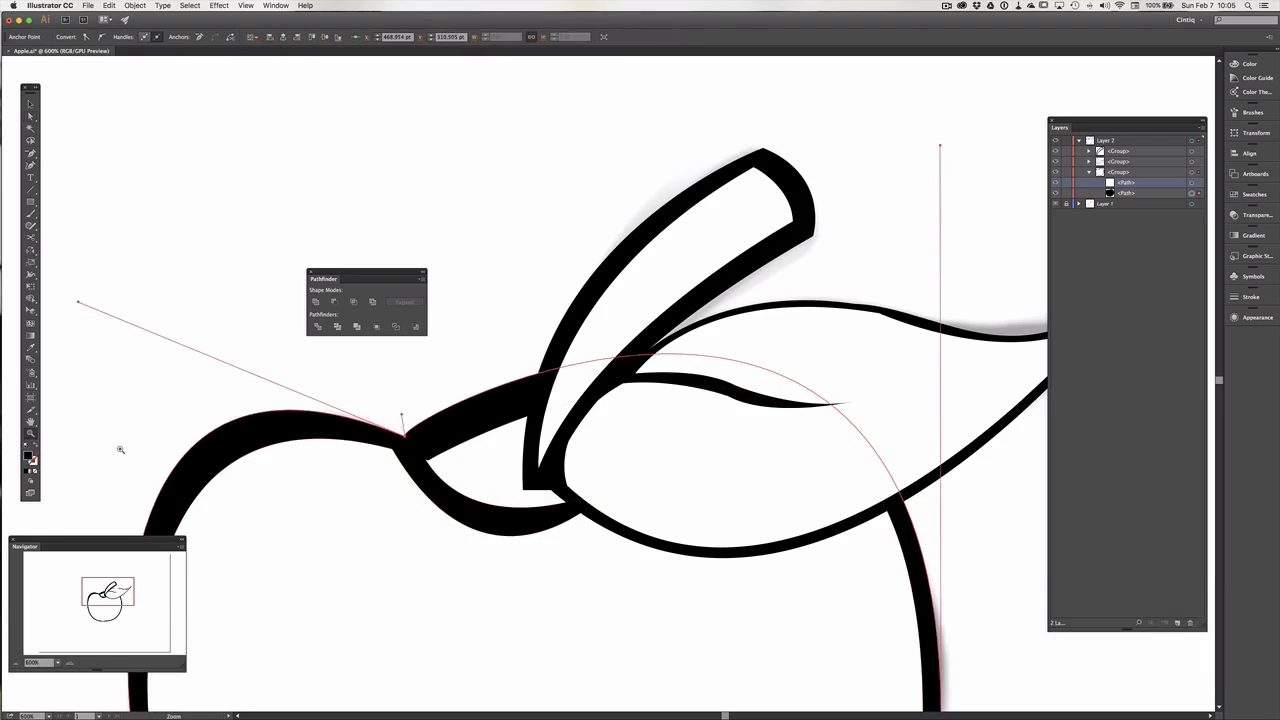
{"action": "left_click", "coordinate": [444, 446]}
{"action": "left_click", "coordinate": [575, 422]}
{"action": "key", "text": "space"}
{"action": "left_click_drag", "start_coordinate": [611, 400], "coordinate": [391, 525]}
{"action": "key", "text": "a"}
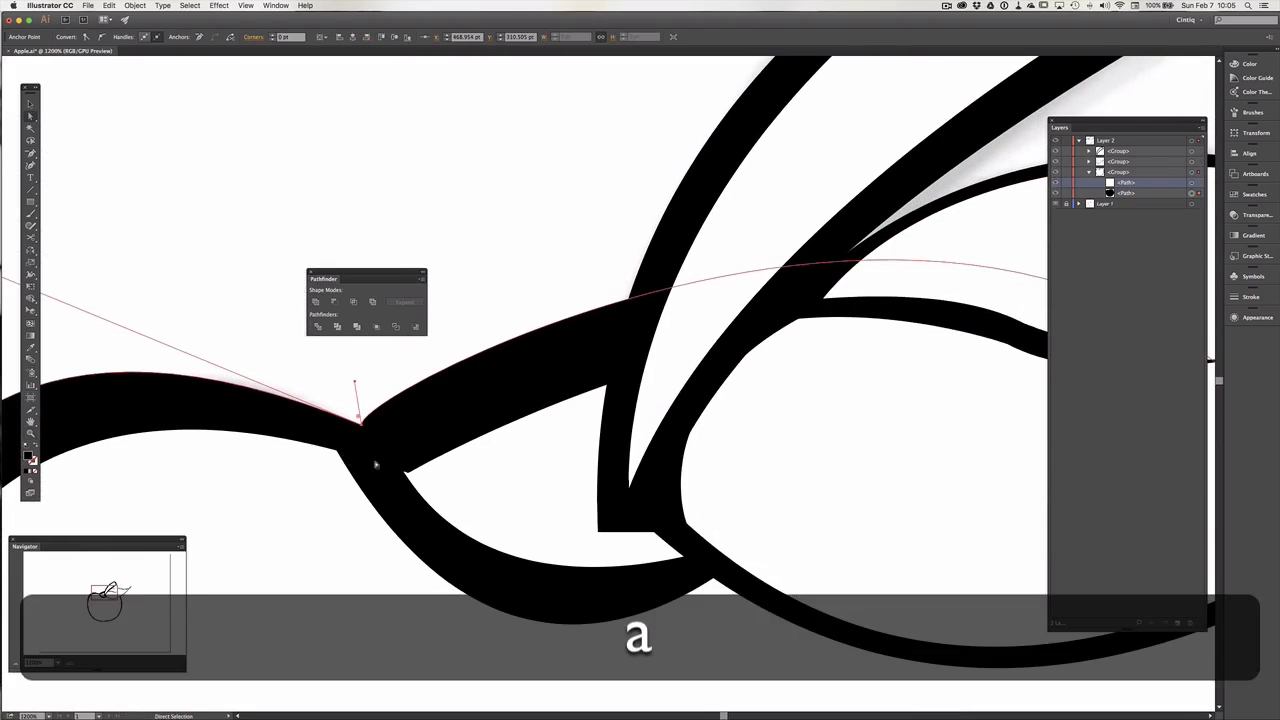
{"action": "left_click", "coordinate": [410, 473]}
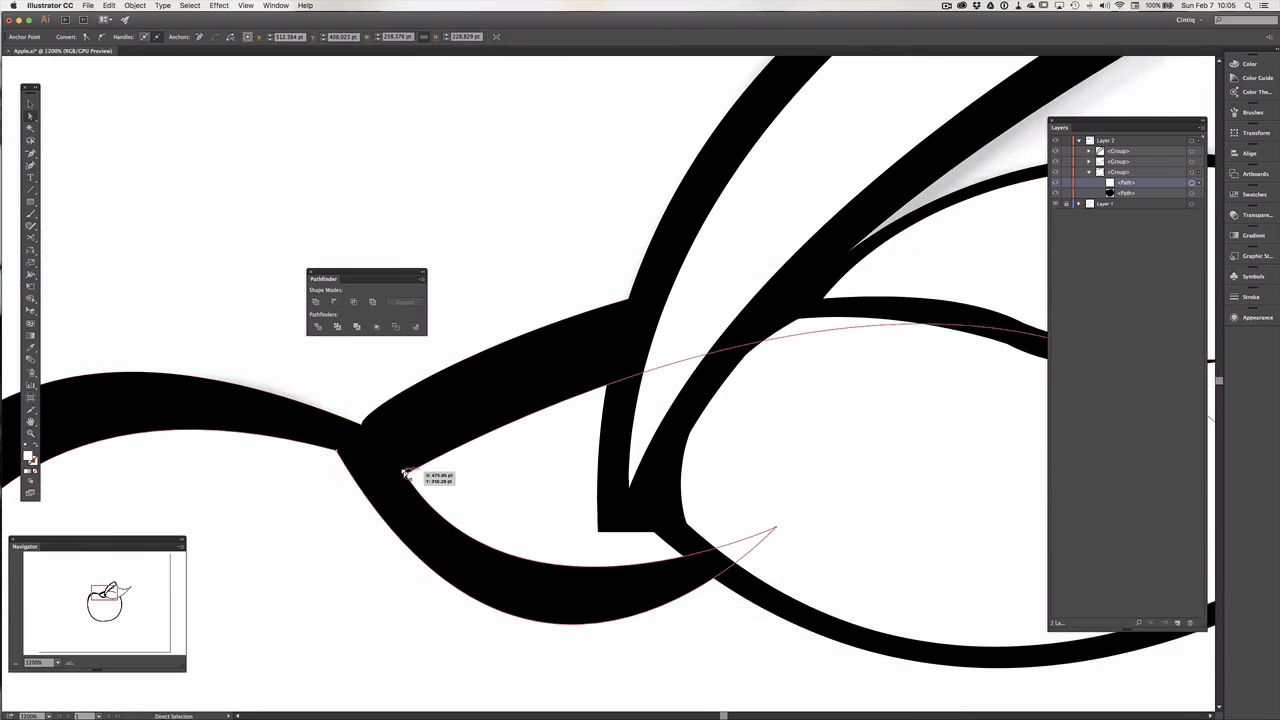
{"action": "left_click_drag", "start_coordinate": [409, 472], "coordinate": [410, 474]}
{"action": "left_click", "coordinate": [419, 476]}
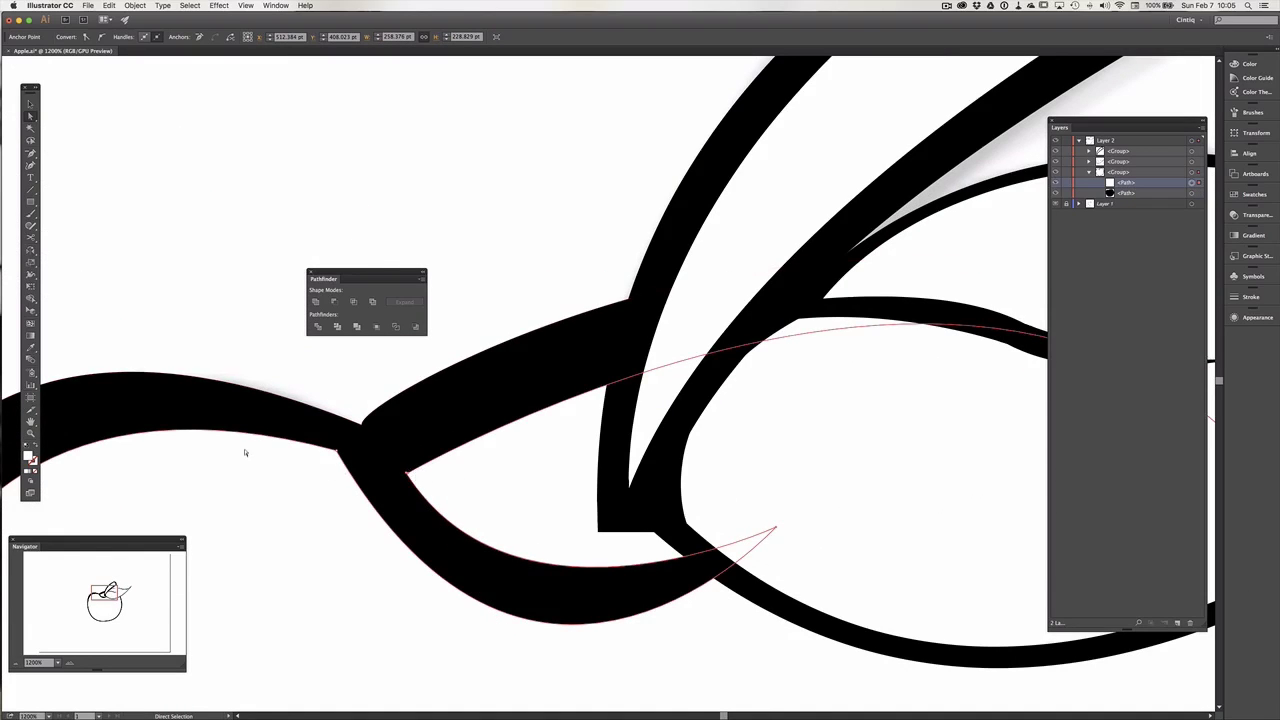
- Return to the whole apple drawing and select the stem group in Layer 2
{"action": "key", "text": "z"}
{"action": "key", "text": "alt"}
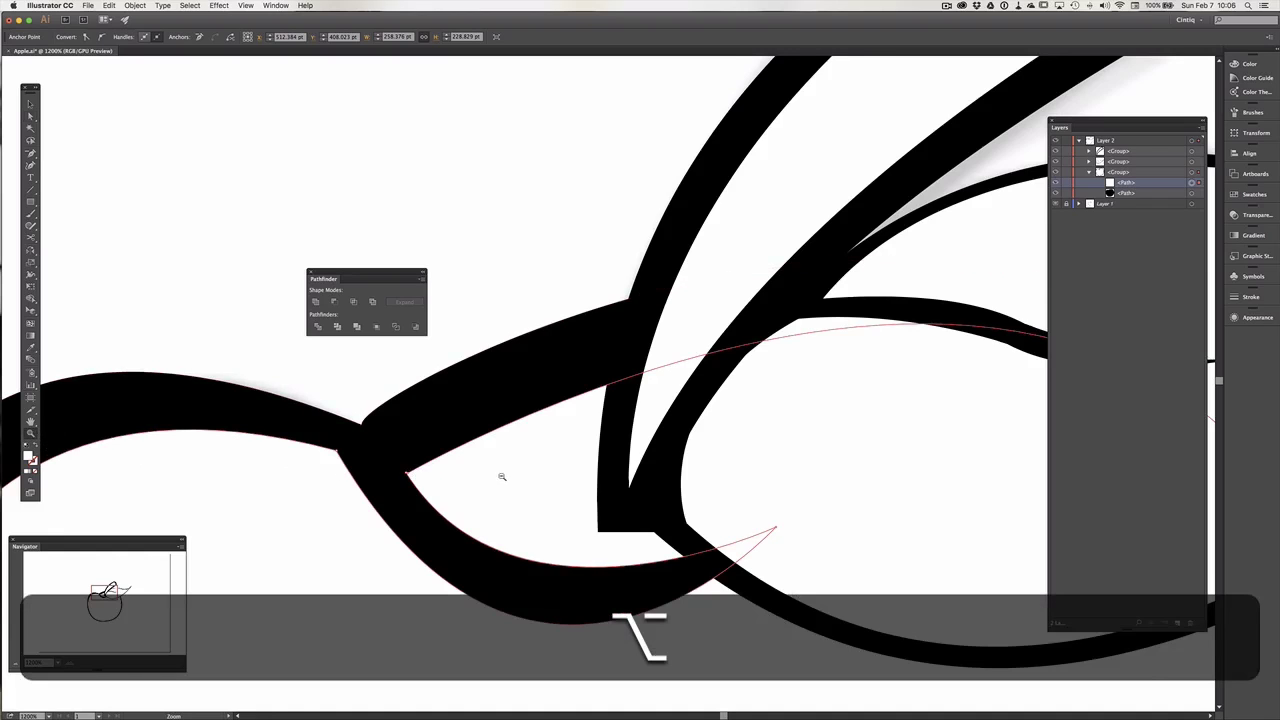
{"action": "left_click", "coordinate": [545, 474], "text": "alt"}
{"action": "left_click", "coordinate": [609, 426], "text": "alt"}
{"action": "left_click", "coordinate": [617, 423], "text": "alt"}
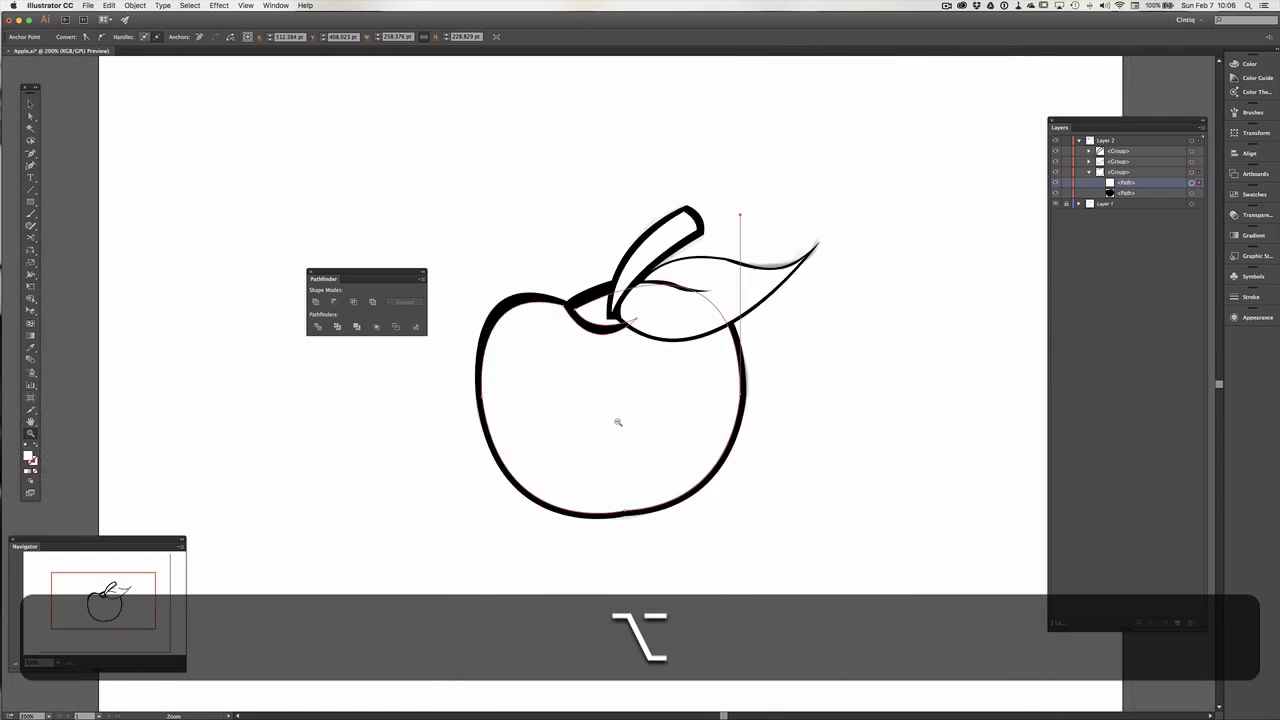
{"action": "key", "text": "space"}
{"action": "left_click_drag", "start_coordinate": [627, 408], "coordinate": [629, 505]}
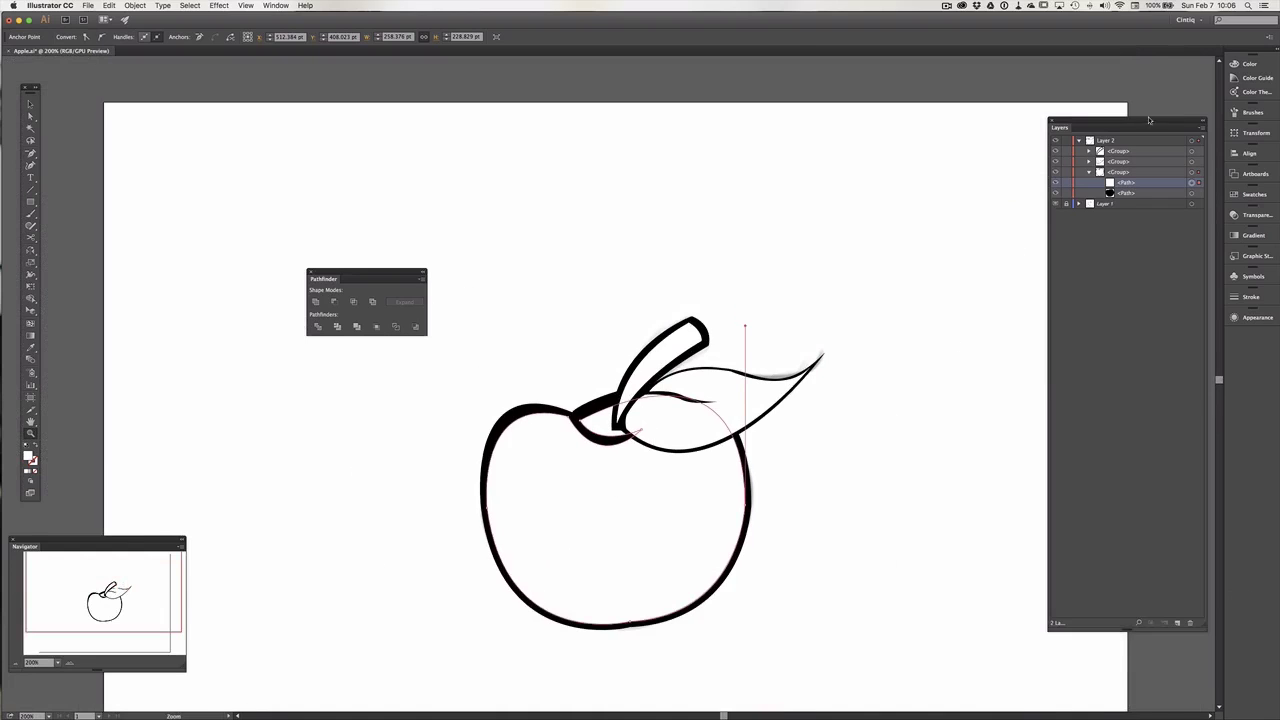
{"action": "left_click", "coordinate": [1146, 154]}
{"action": "left_click", "coordinate": [1191, 151]}
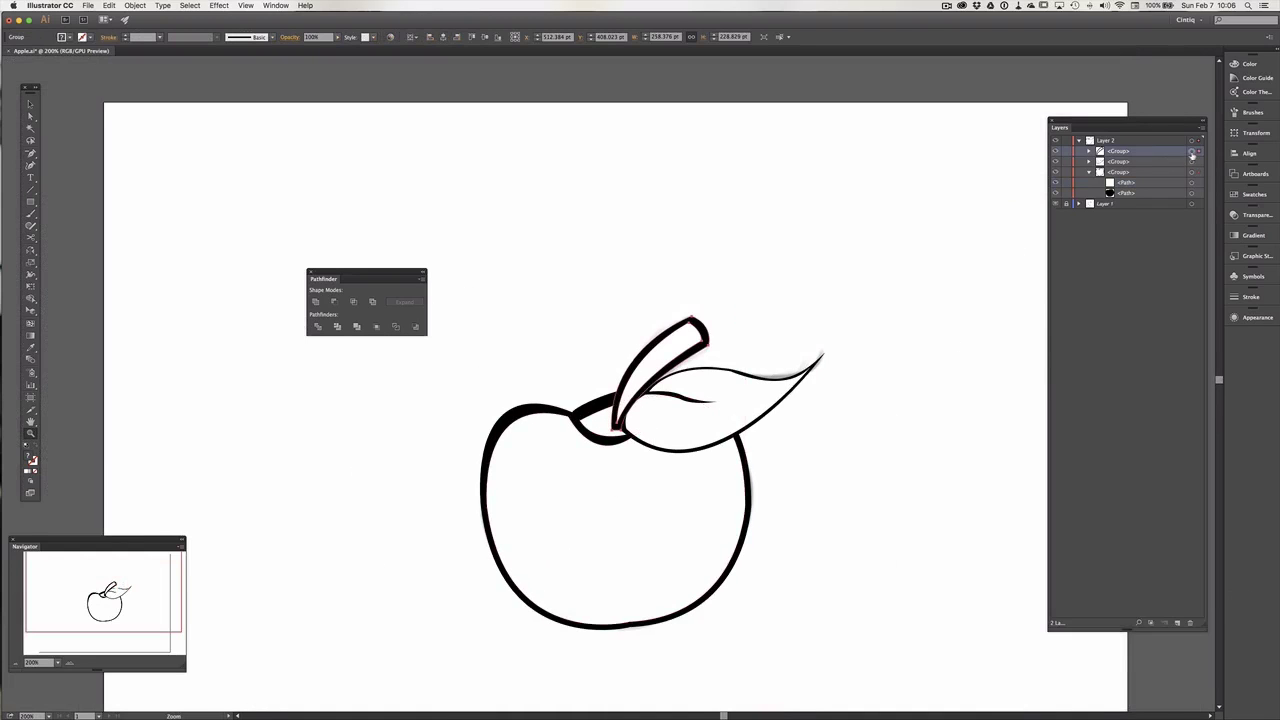
- Nudge the stem group left and slightly down so its base sits in the apple's crease
{"action": "key", "text": "shift+Left"}
{"action": "key", "text": "Down"}
{"action": "key", "text": "Down"}
{"action": "key", "text": "Down"}
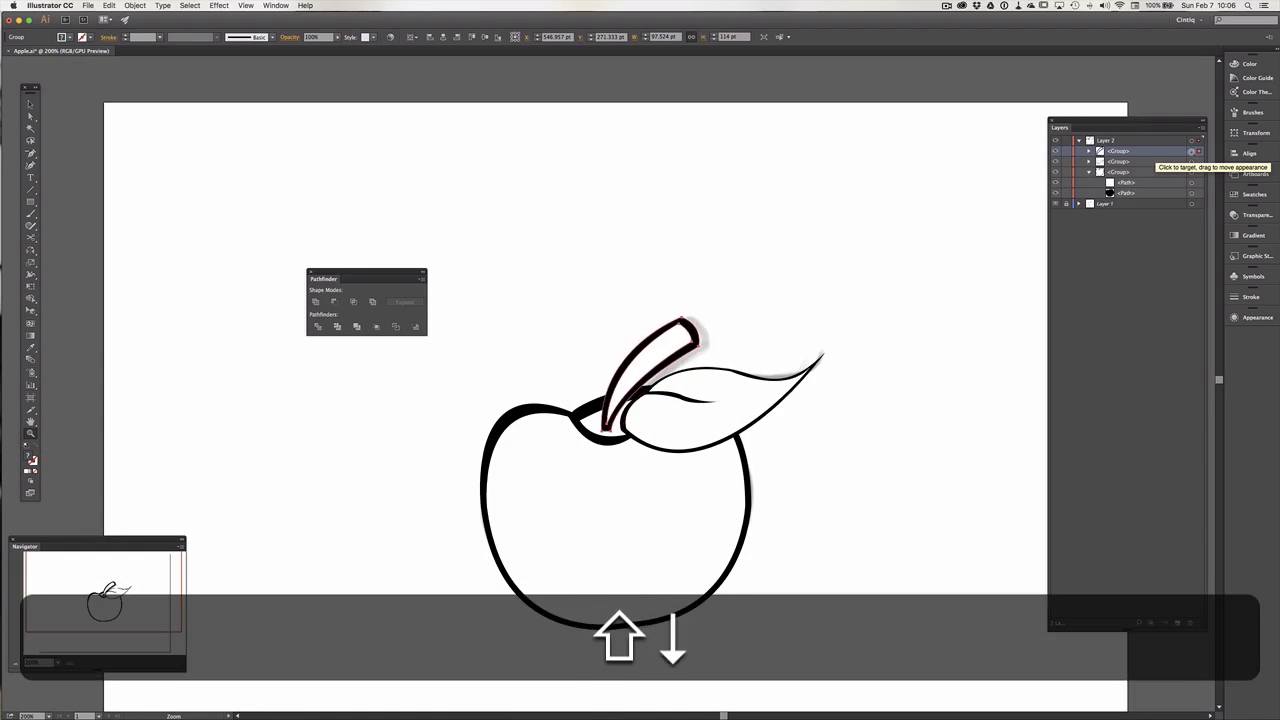
{"action": "key", "text": "Left"}
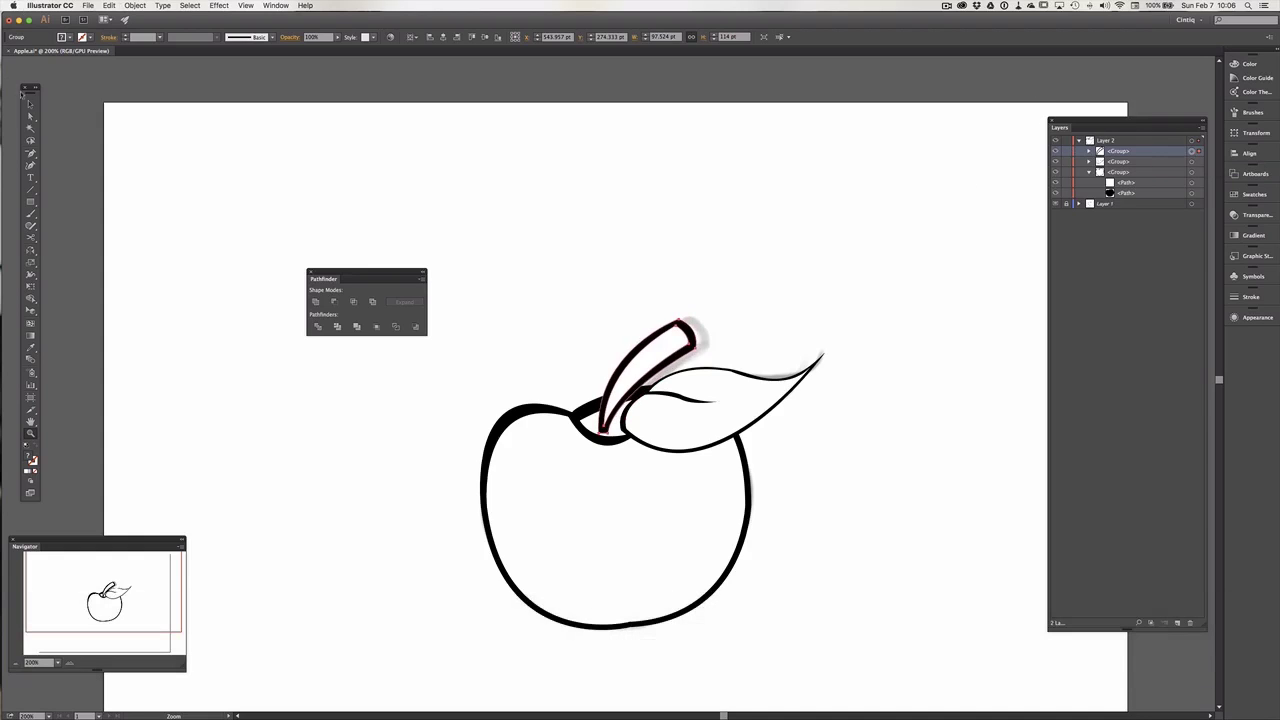
- Scale the stem group up proportionally from its centre to about 106 × 124 pt, and nudge it slightly right
{"action": "left_click", "coordinate": [30, 104]}
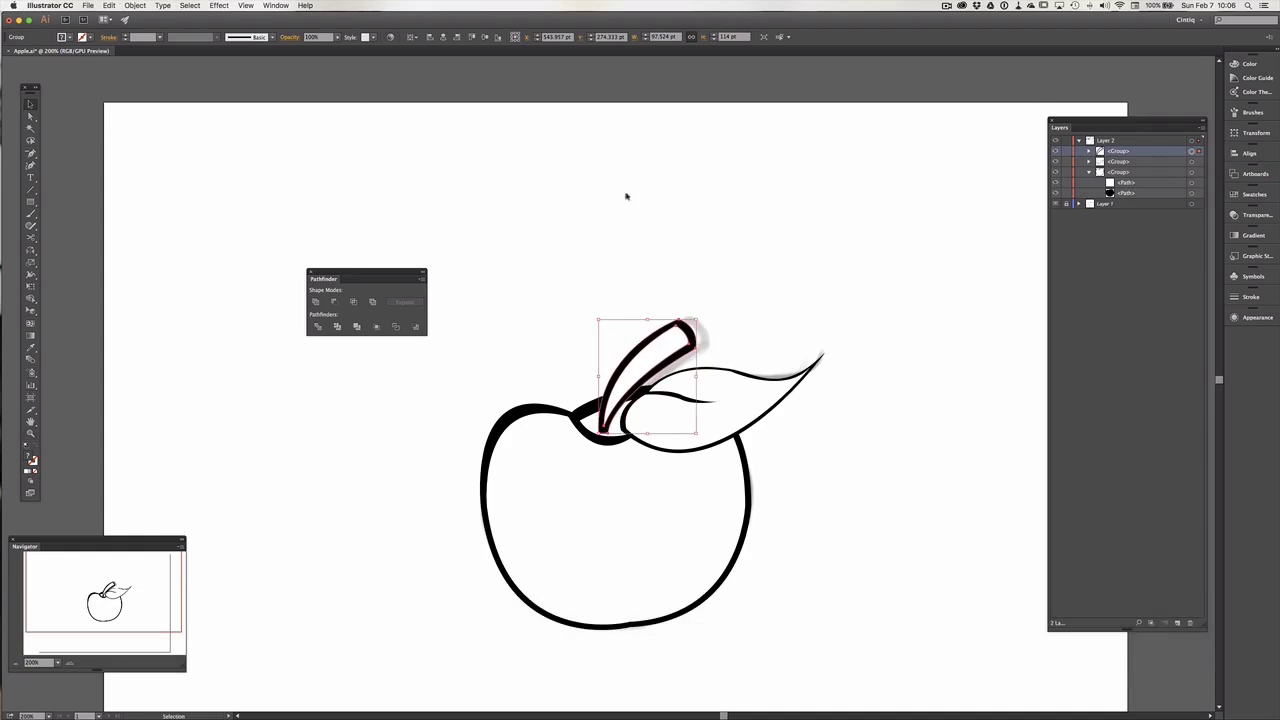
{"action": "key", "text": "alt+shift"}
{"action": "left_click_drag", "start_coordinate": [699, 318], "coordinate": [705, 320]}
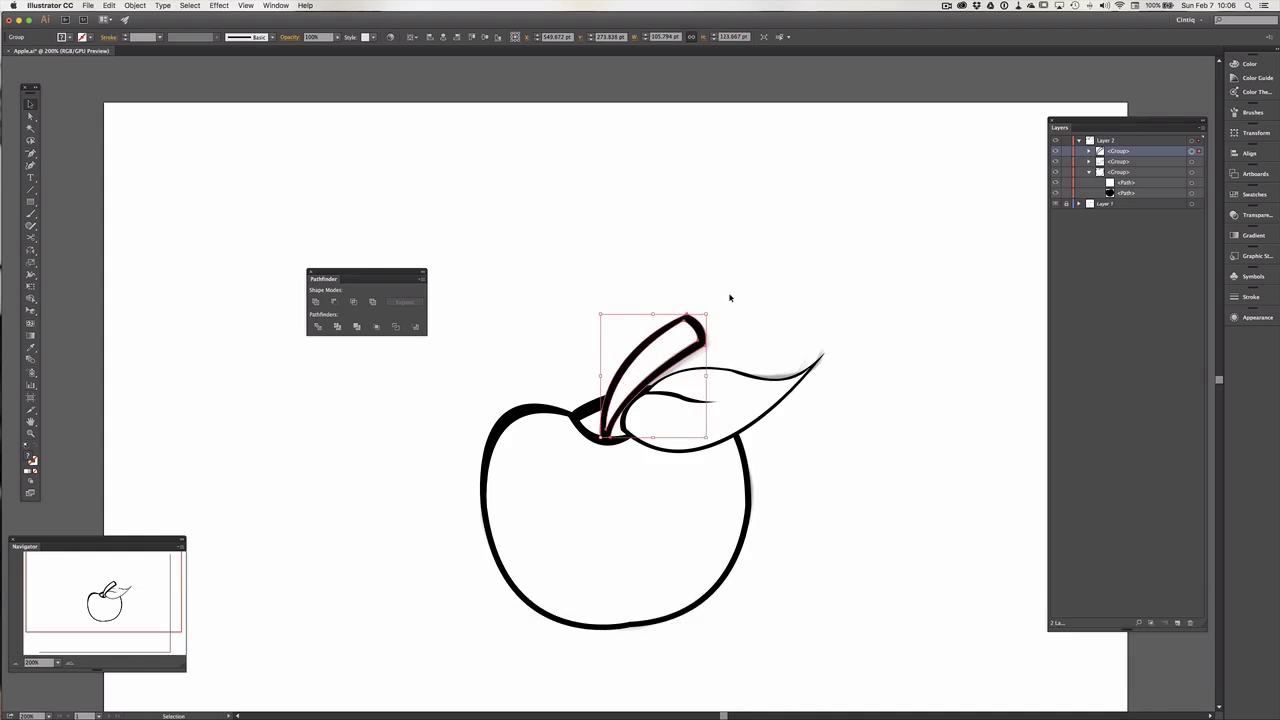
{"action": "key", "text": "Up"}
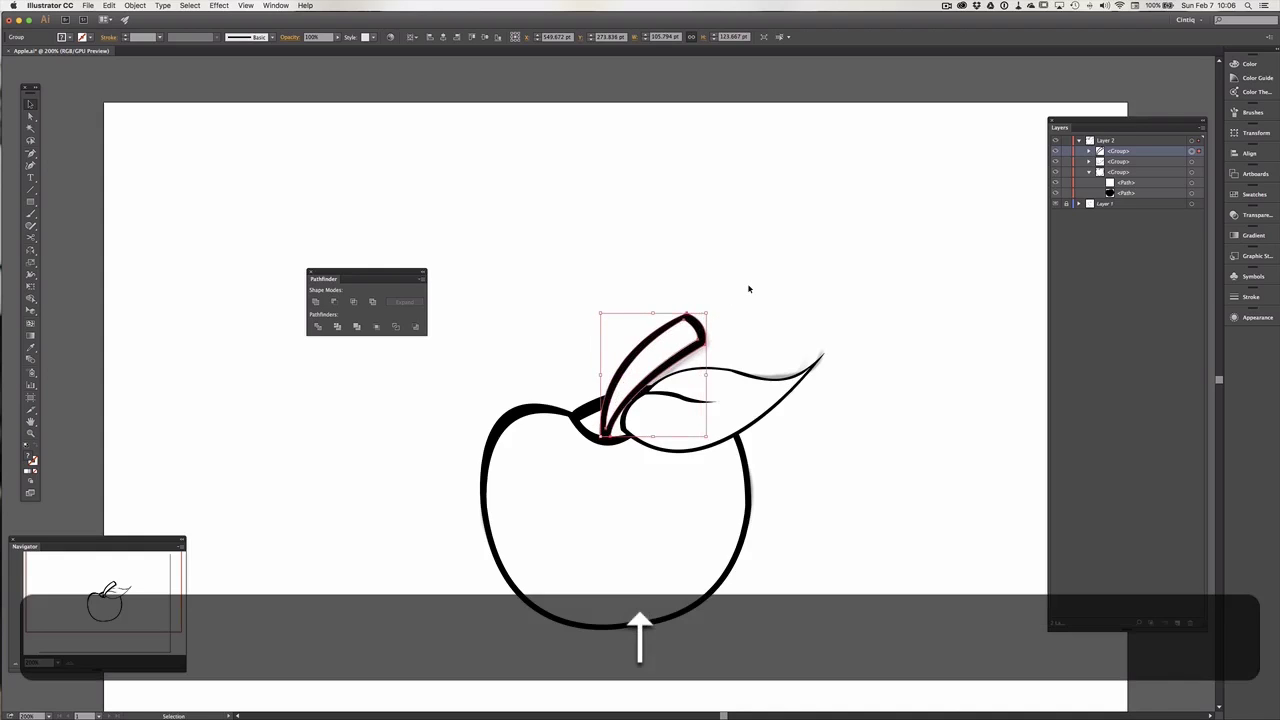
{"action": "key", "text": "Right"}
{"action": "key", "text": "Down"}
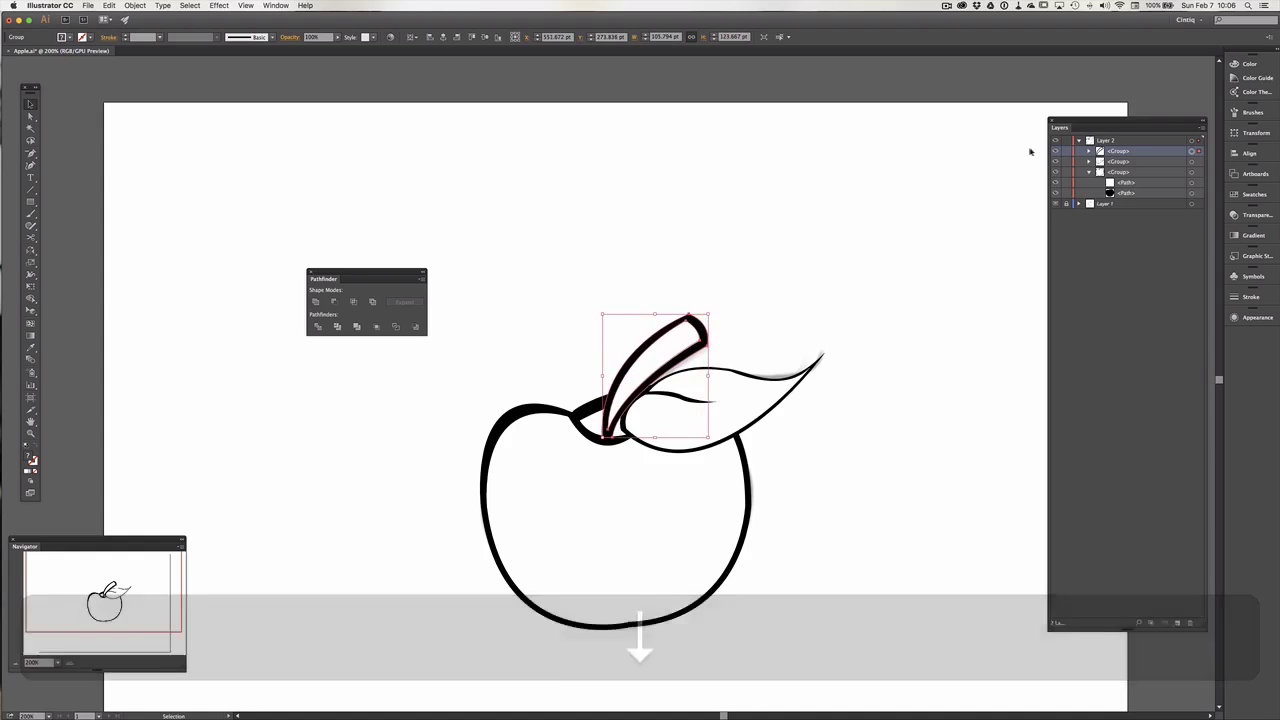
- Select the leaf group in Layer 2 and nudge it left and down so its base meets the stem
{"action": "left_click", "coordinate": [1137, 162]}
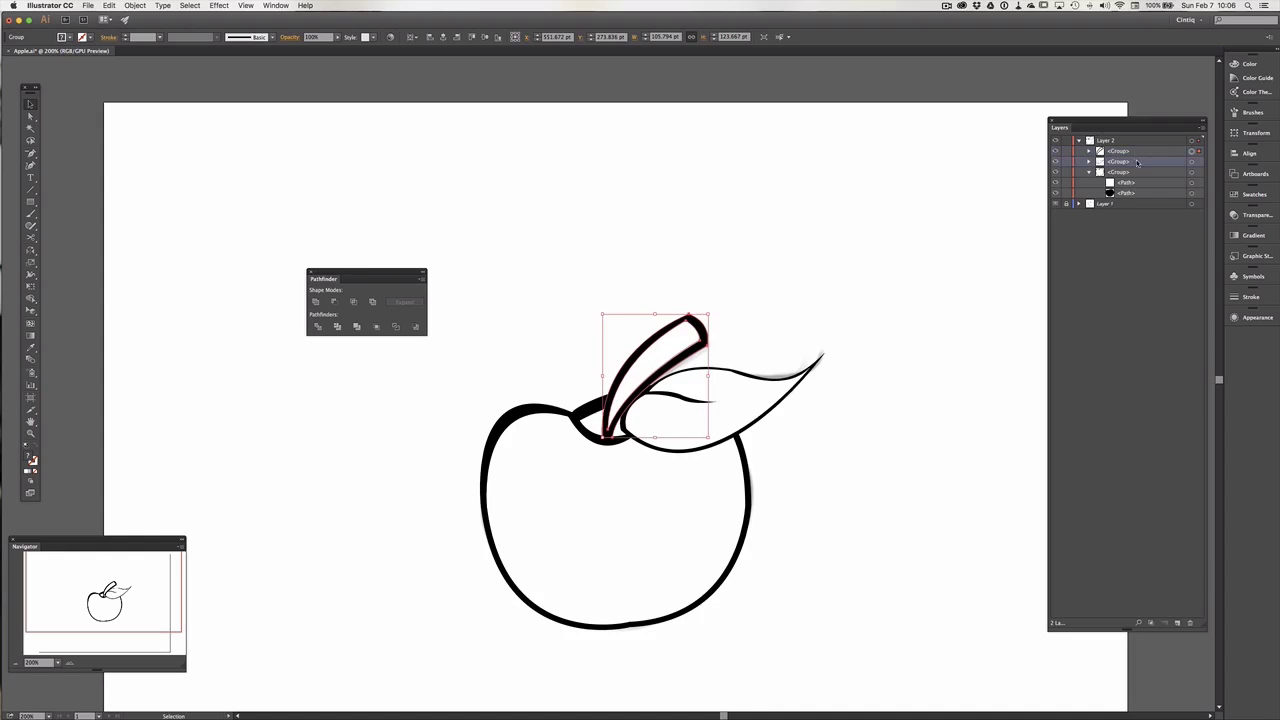
{"action": "left_click", "coordinate": [1191, 161]}
{"action": "key", "text": "Left"}
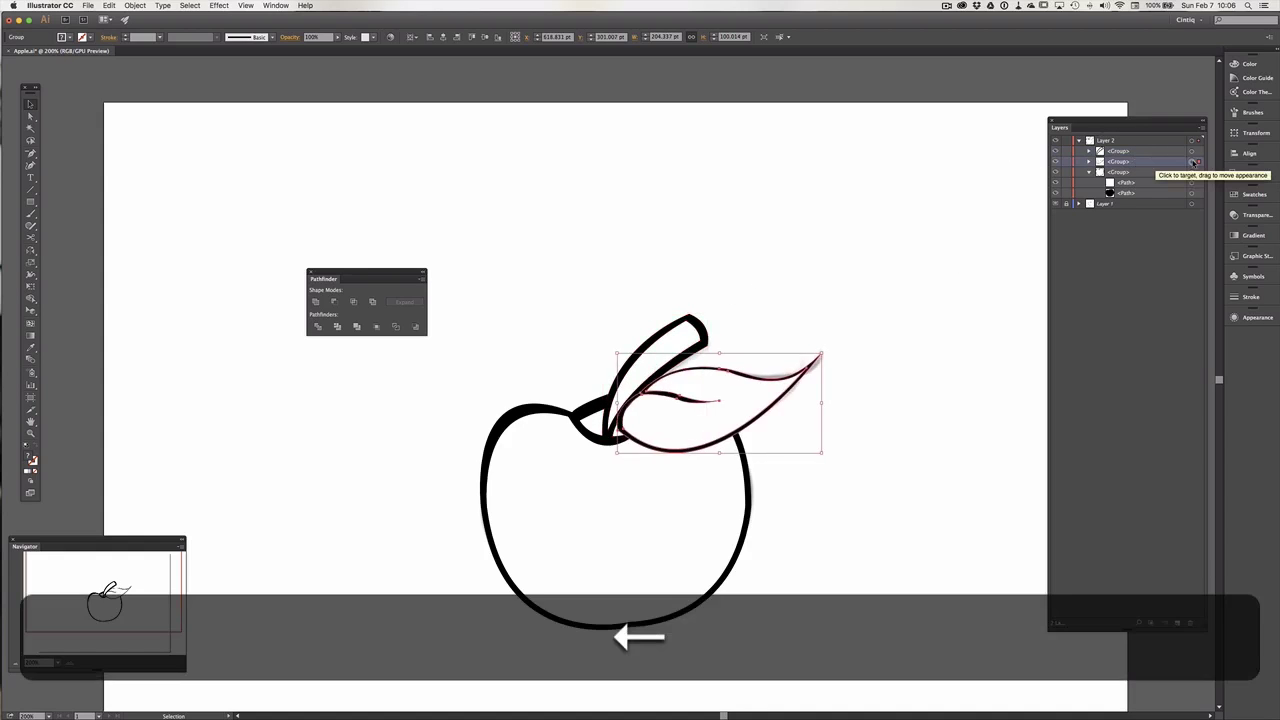
{"action": "key", "text": "Left"}
{"action": "key", "text": "Down"}
{"action": "key", "text": "Down"}
{"action": "key", "text": "Left"}
{"action": "key", "text": "Left"}
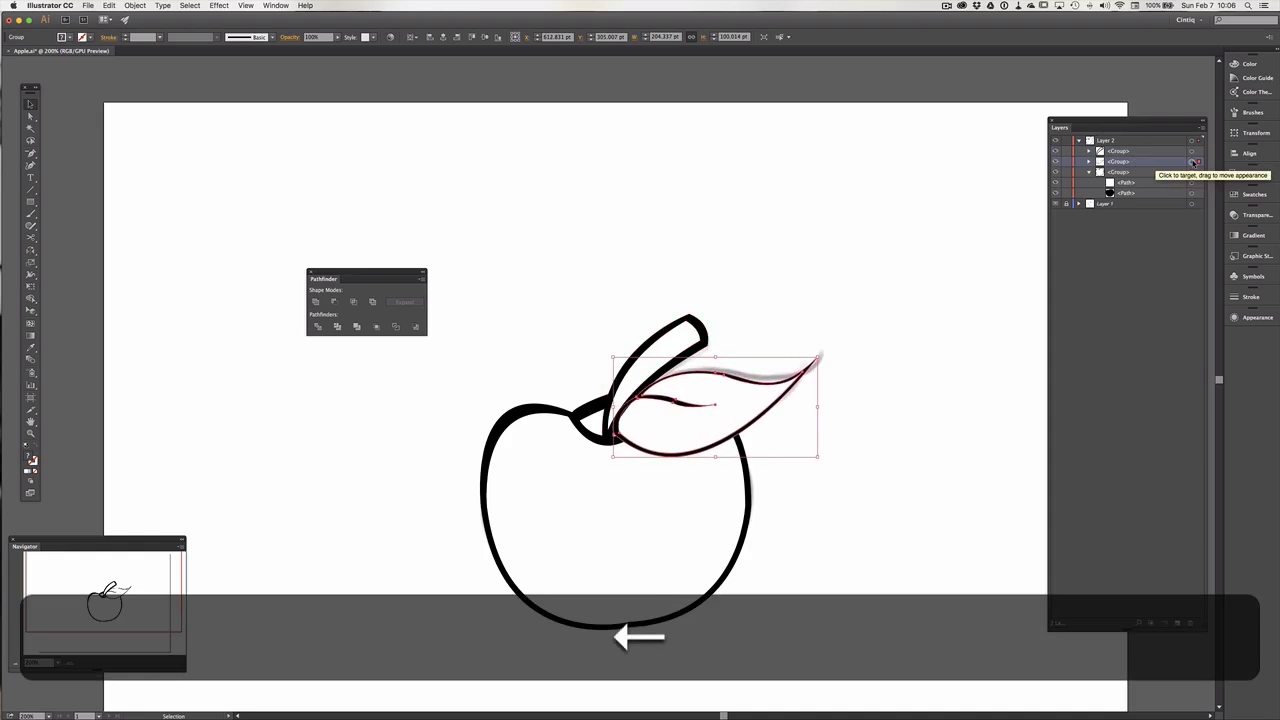
{"action": "key", "text": "Left"}
{"action": "key", "text": "Down"}
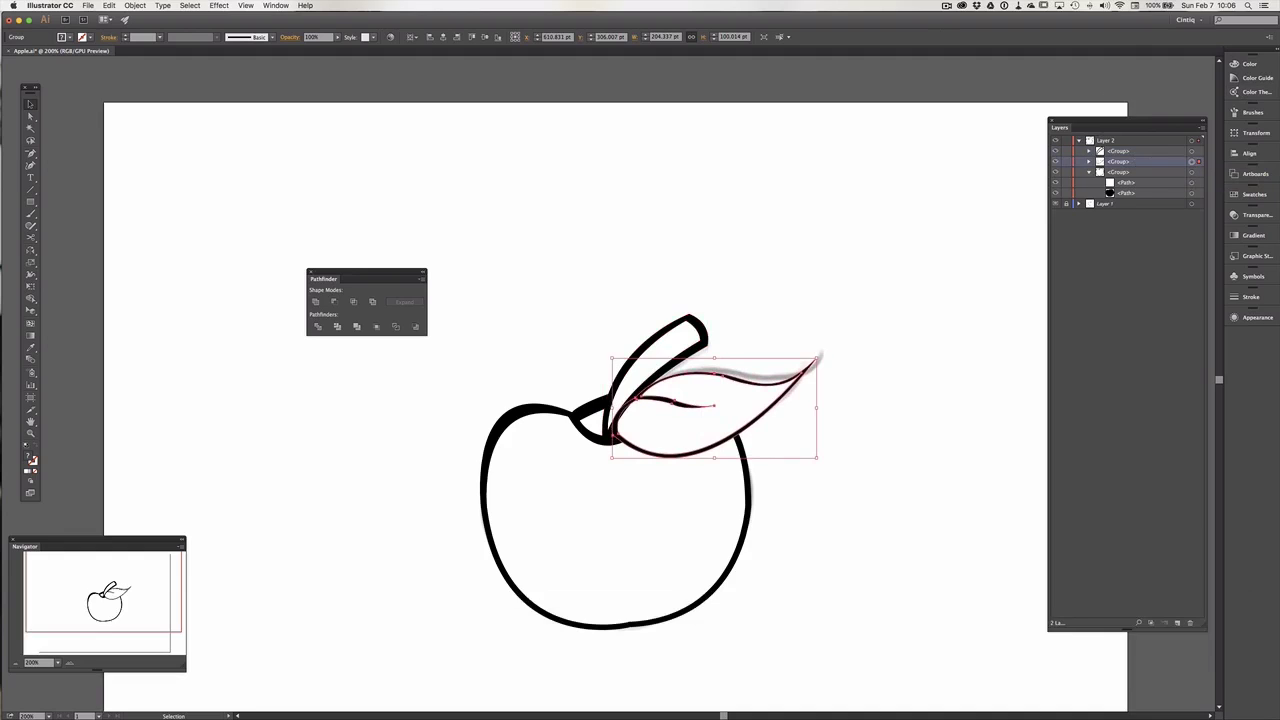
- Try to thicken the leaf's upper line by raising the middle anchor on the outer leaf path
{"action": "key", "text": "space"}
{"action": "left_click", "coordinate": [932, 392]}
{"action": "key", "text": "space"}
{"action": "left_click_drag", "start_coordinate": [800, 368], "coordinate": [672, 396]}
{"action": "key", "text": "z"}
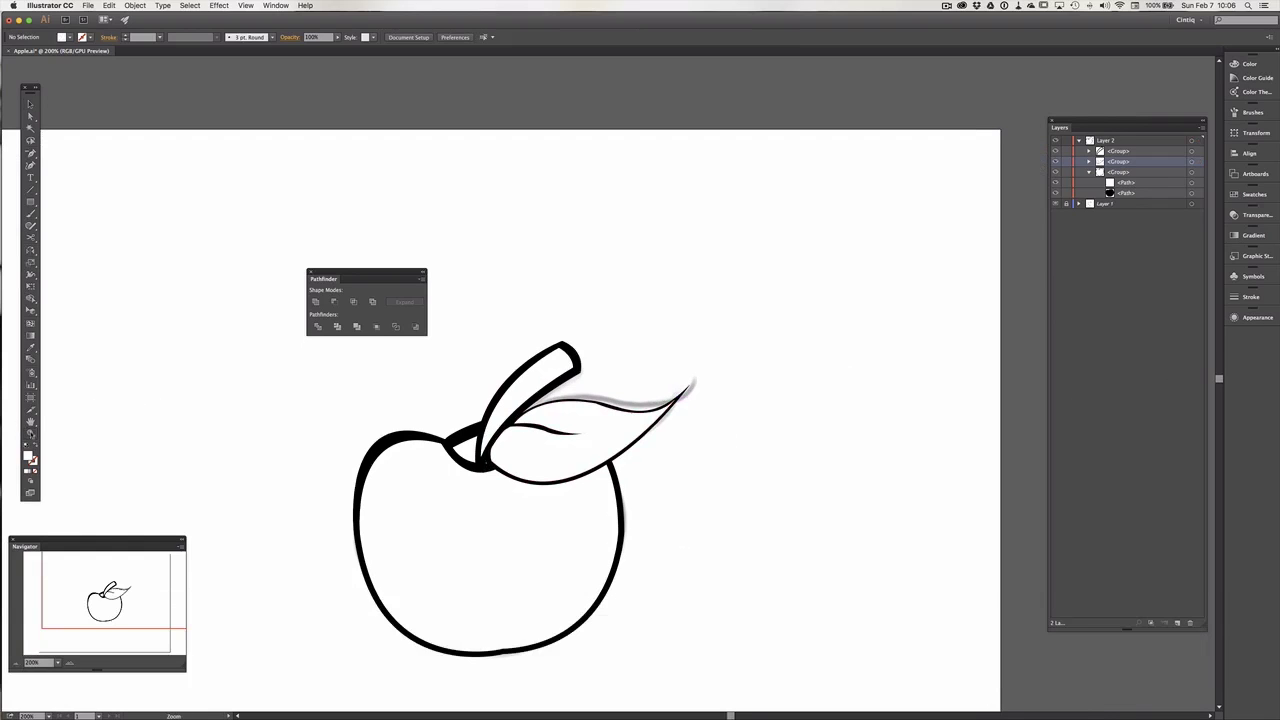
{"action": "left_click", "coordinate": [673, 415]}
{"action": "left_click", "coordinate": [585, 358]}
{"action": "left_click", "coordinate": [581, 360]}
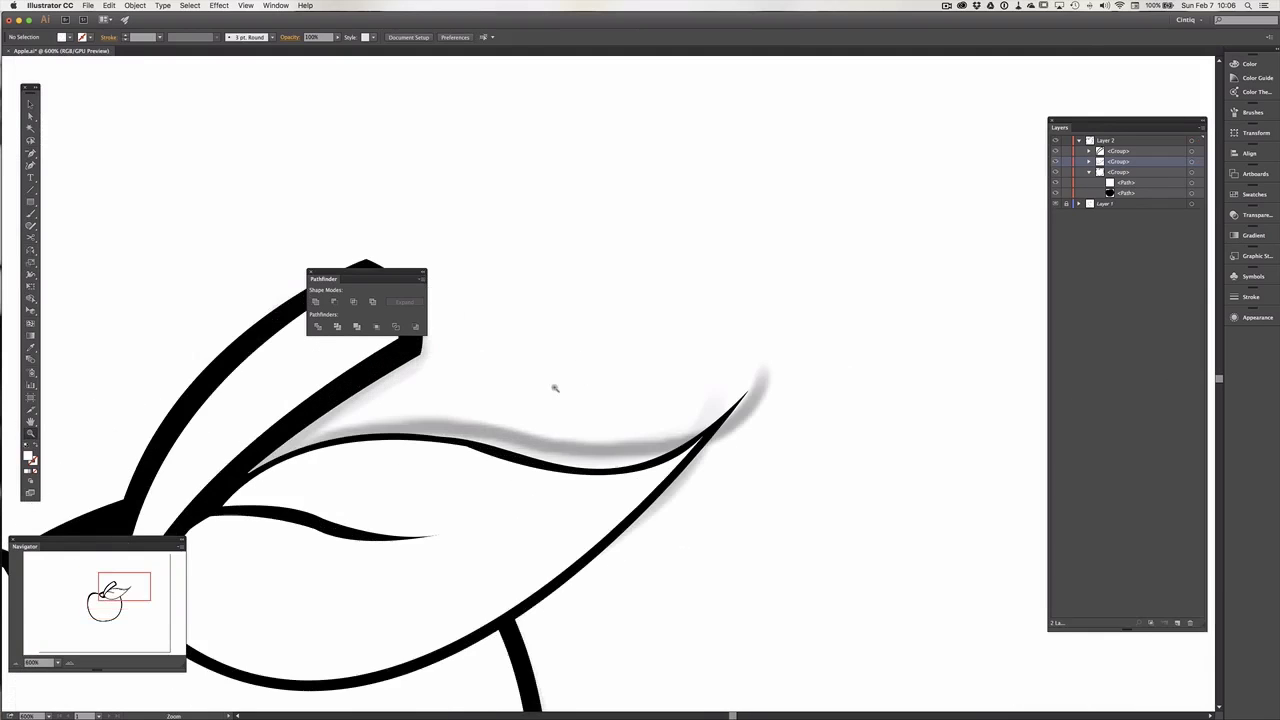
{"action": "key", "text": "space"}
{"action": "left_click_drag", "start_coordinate": [472, 405], "coordinate": [547, 429]}
{"action": "key", "text": "a"}
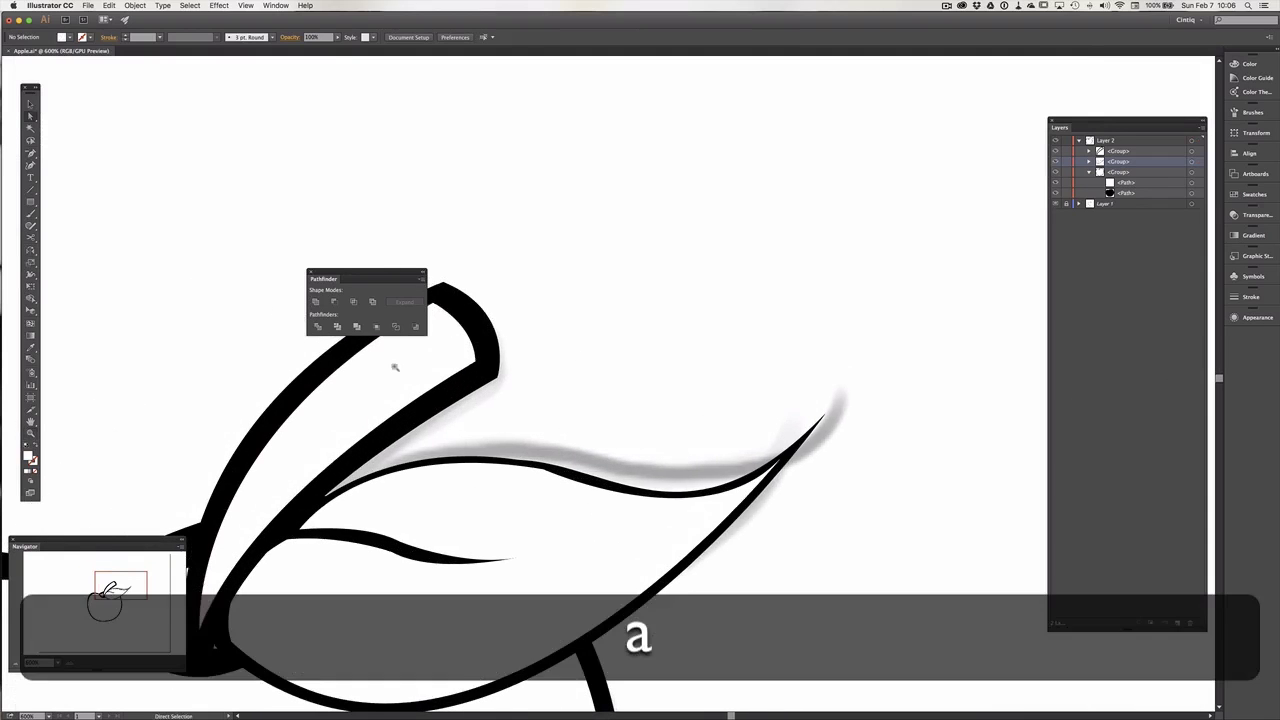
{"action": "left_click", "coordinate": [551, 465]}
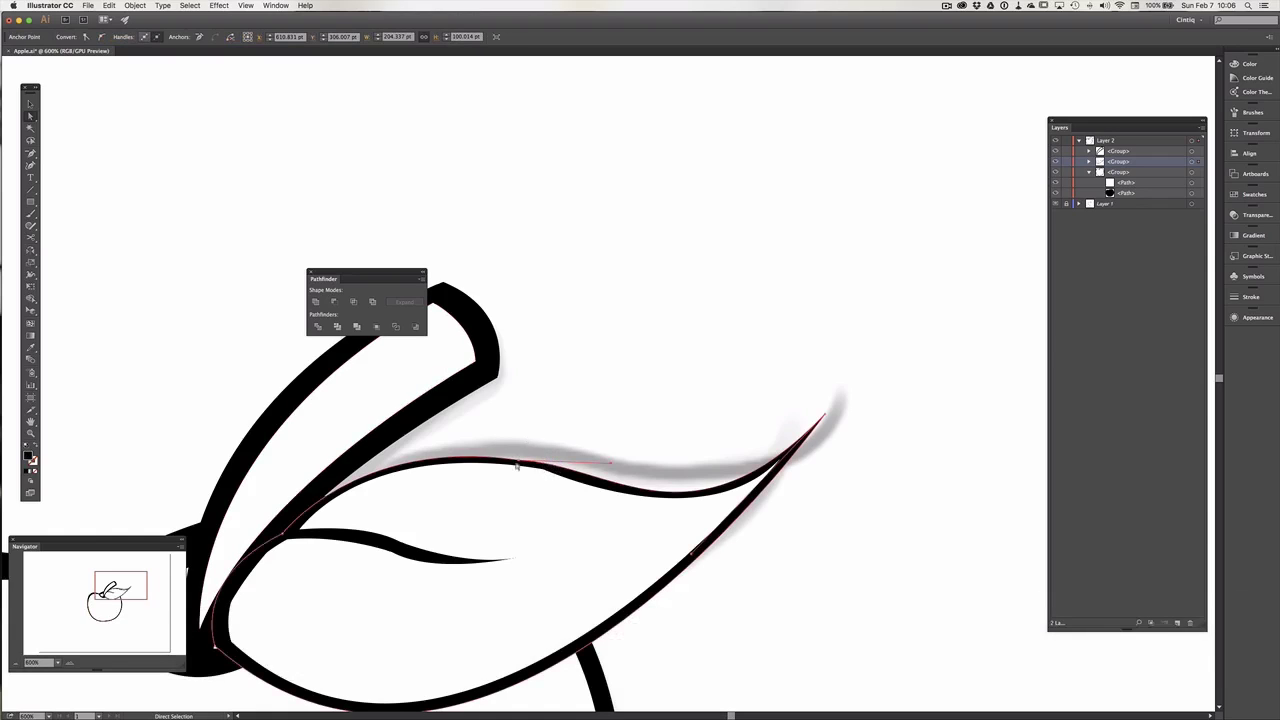
{"action": "left_click_drag", "start_coordinate": [519, 461], "coordinate": [518, 449]}
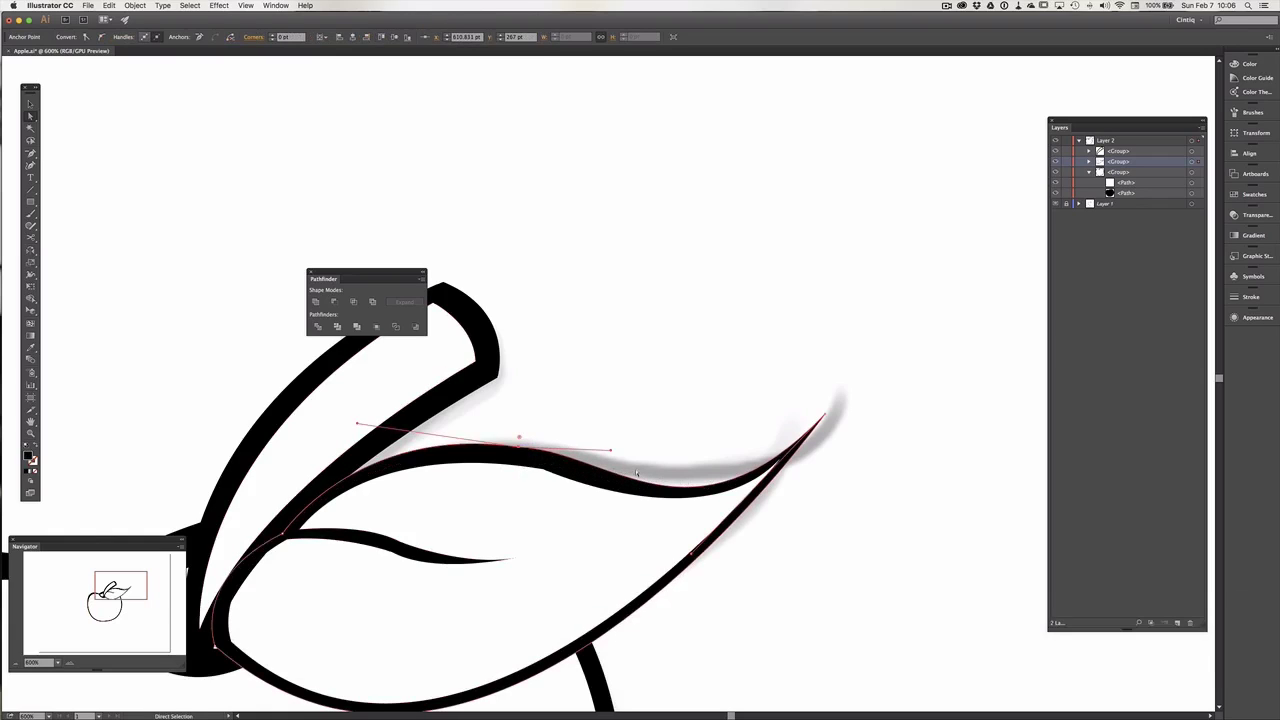
{"action": "key", "text": "alt"}
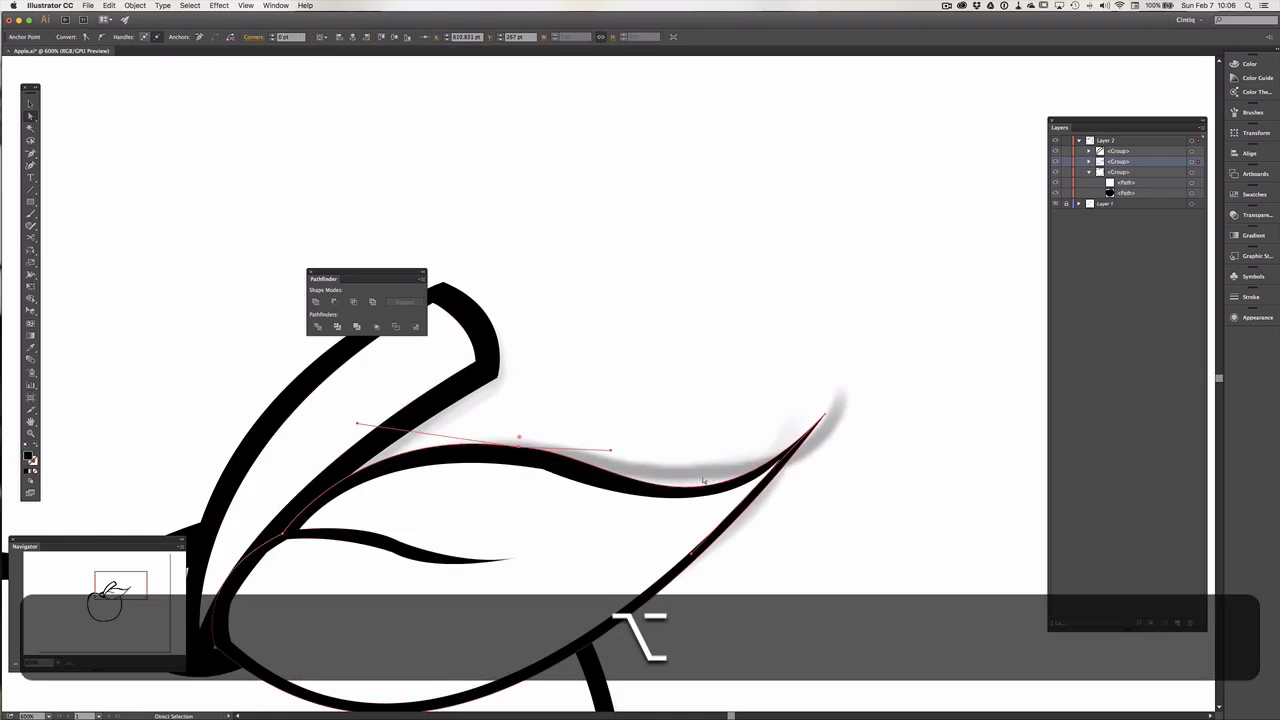
{"action": "key", "text": "alt"}
{"action": "left_click", "coordinate": [613, 453], "text": "alt"}
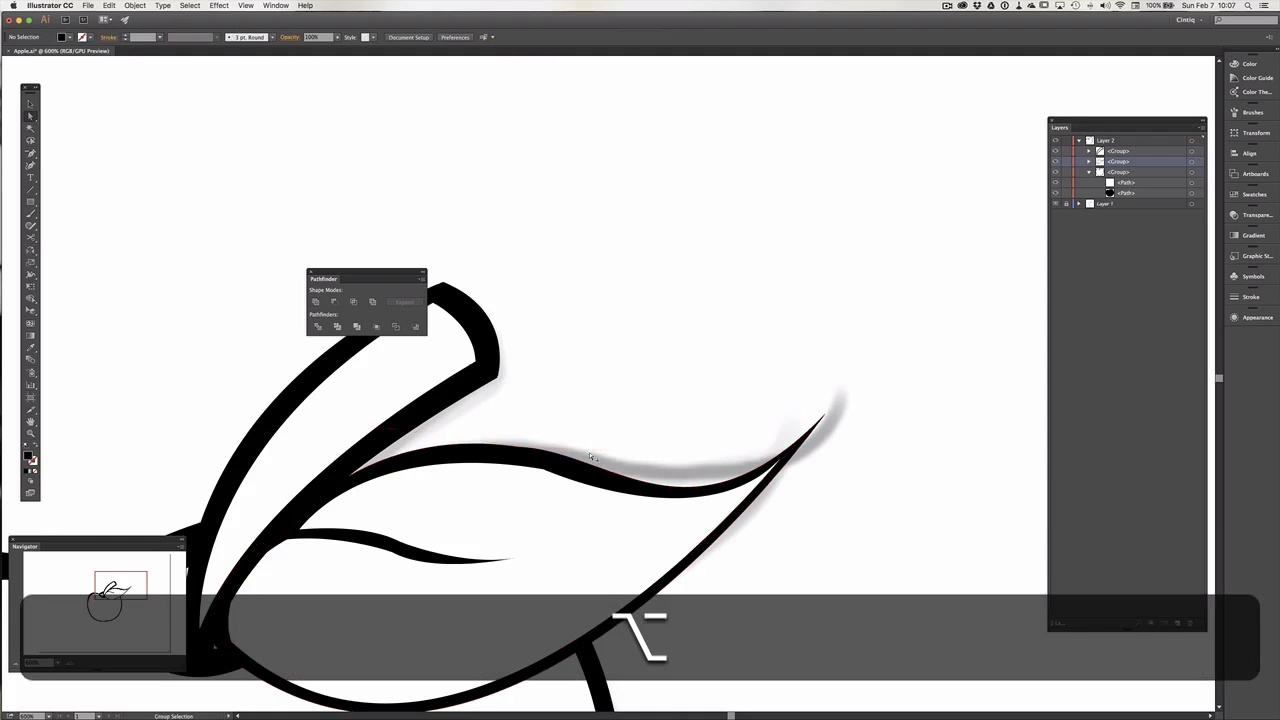
- Delete the middle anchor on the outer leaf path's upper edge and pull the remaining segment up into a curve
{"action": "left_click", "coordinate": [515, 452]}
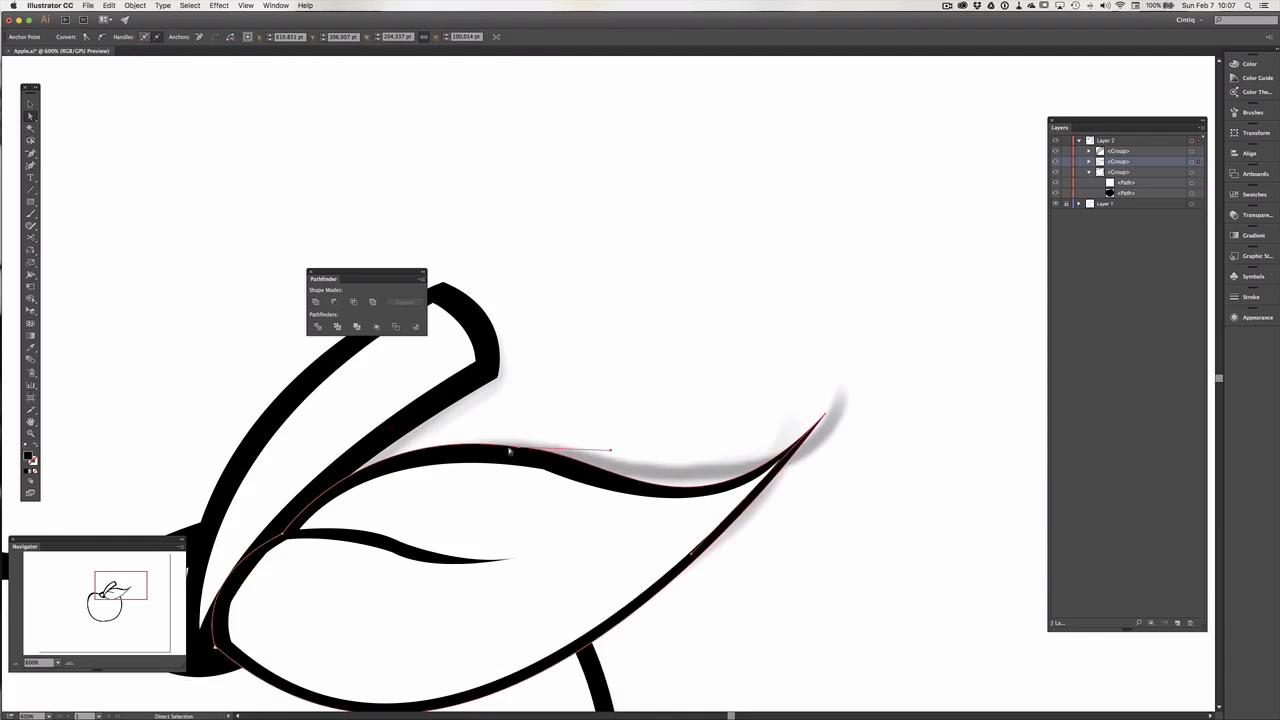
{"action": "key", "text": "minus"}
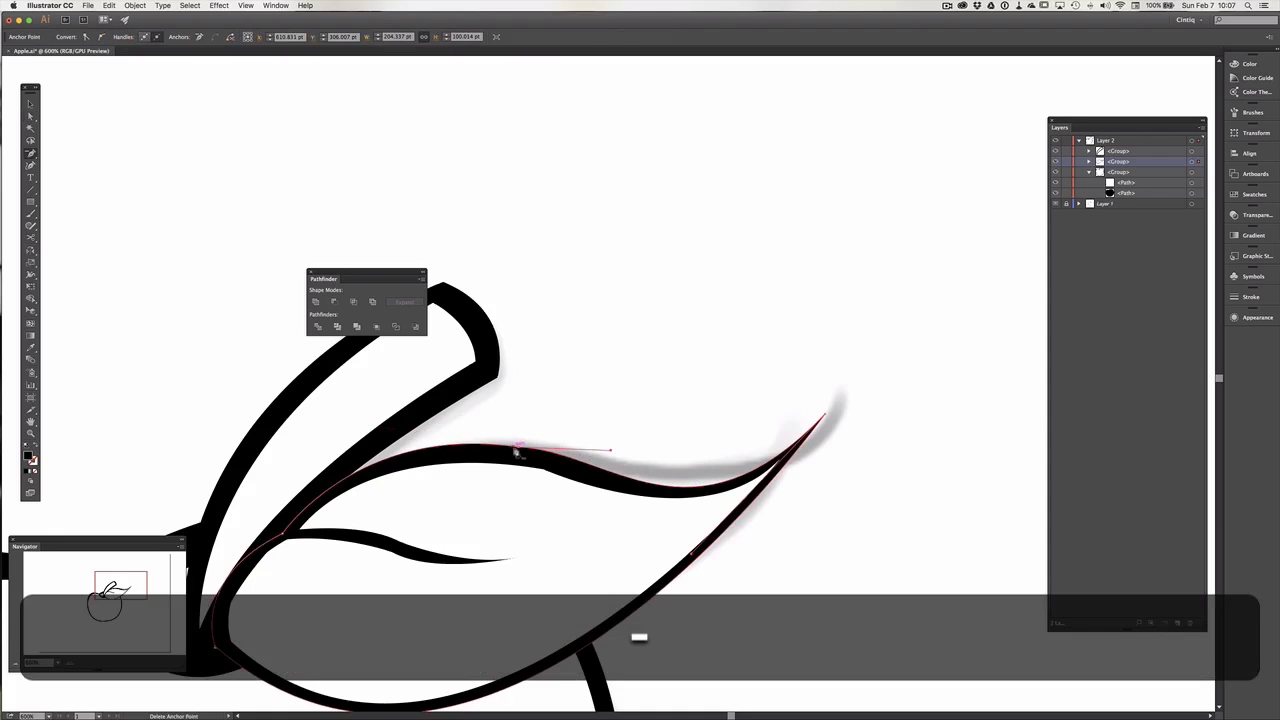
{"action": "left_click", "coordinate": [516, 451]}
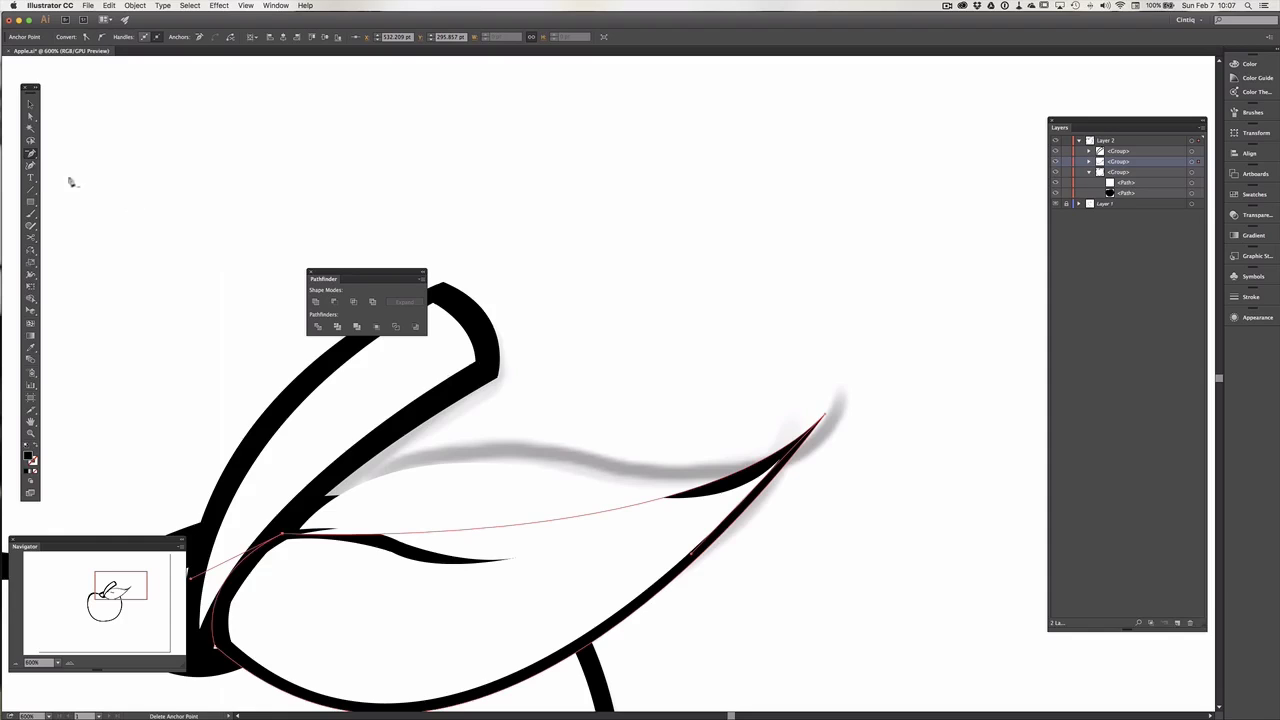
{"action": "key", "text": "shift+c"}
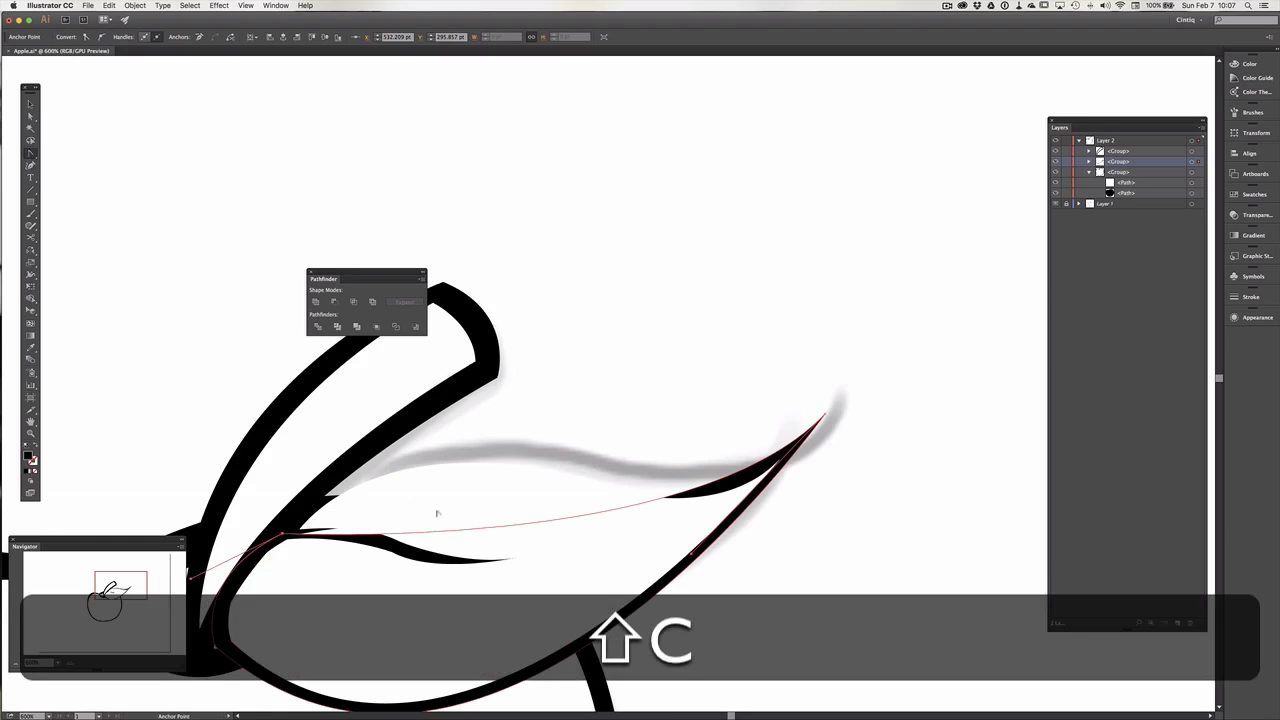
{"action": "left_click_drag", "start_coordinate": [474, 531], "coordinate": [519, 438]}
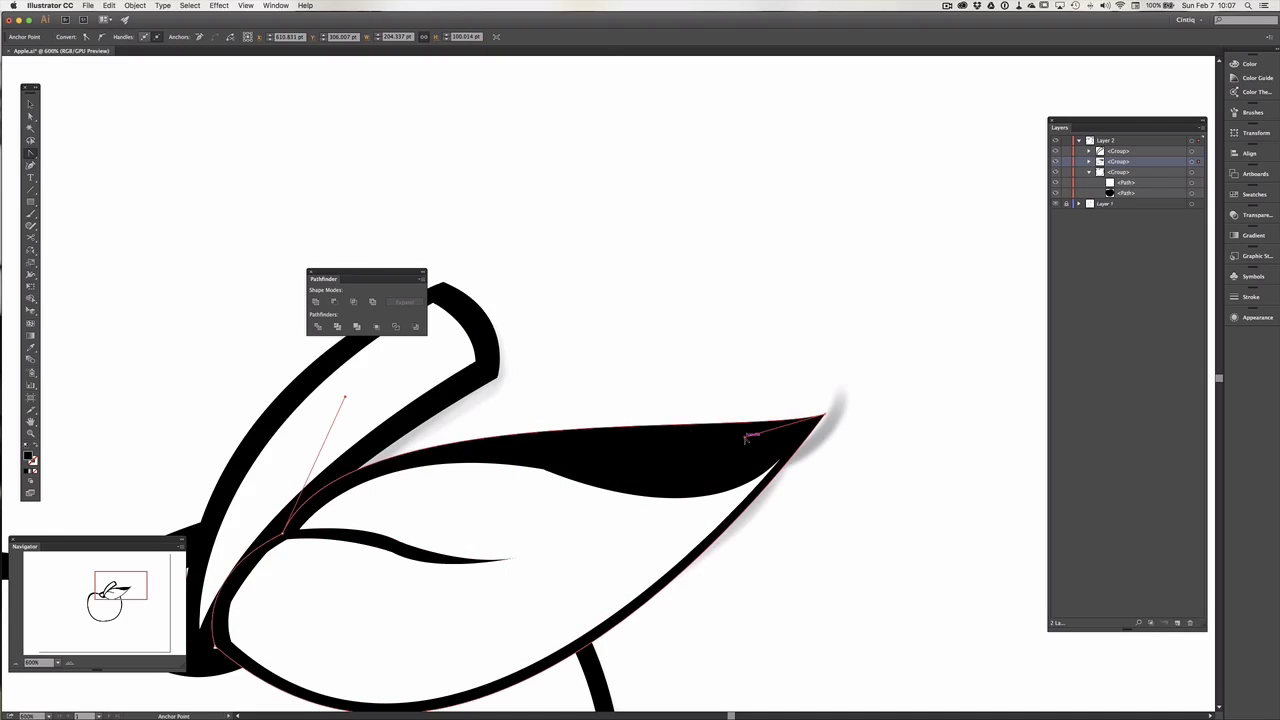
- Lower the outer leaf path's tip handle and extend its base handle up and right to form a smooth S-curve
{"action": "key", "text": "a"}
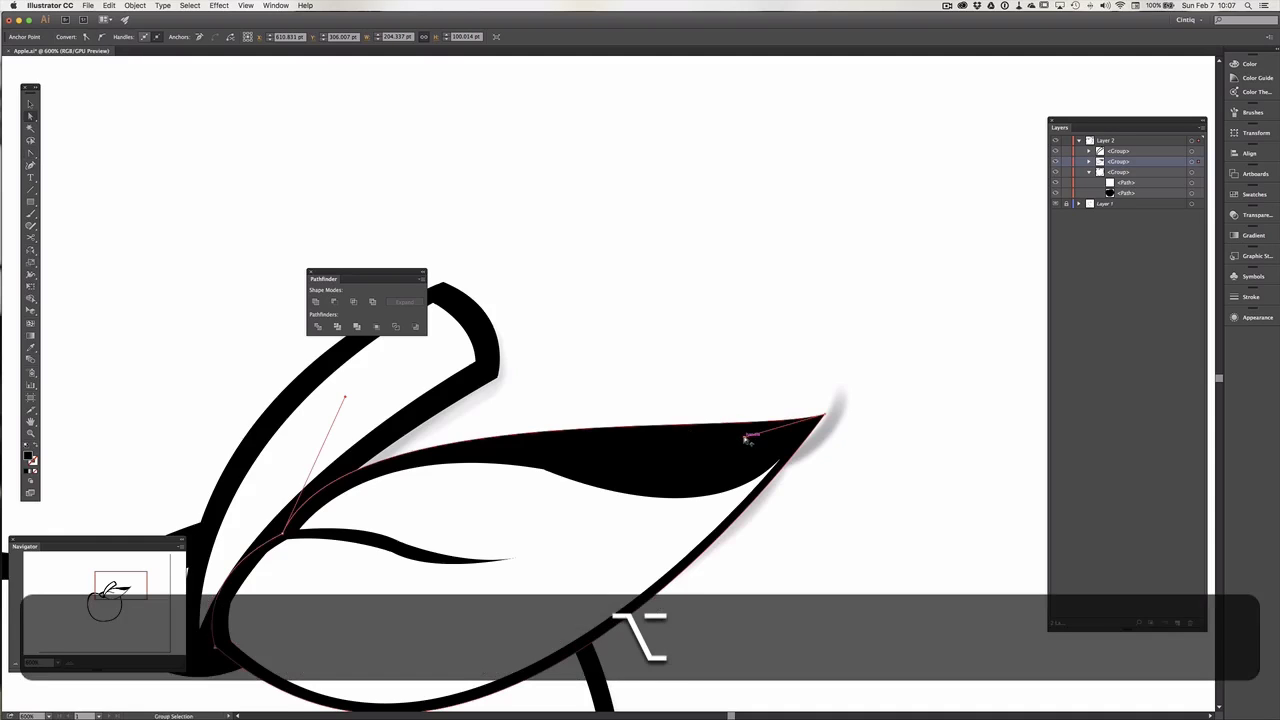
{"action": "left_click_drag", "start_coordinate": [747, 437], "coordinate": [736, 522]}
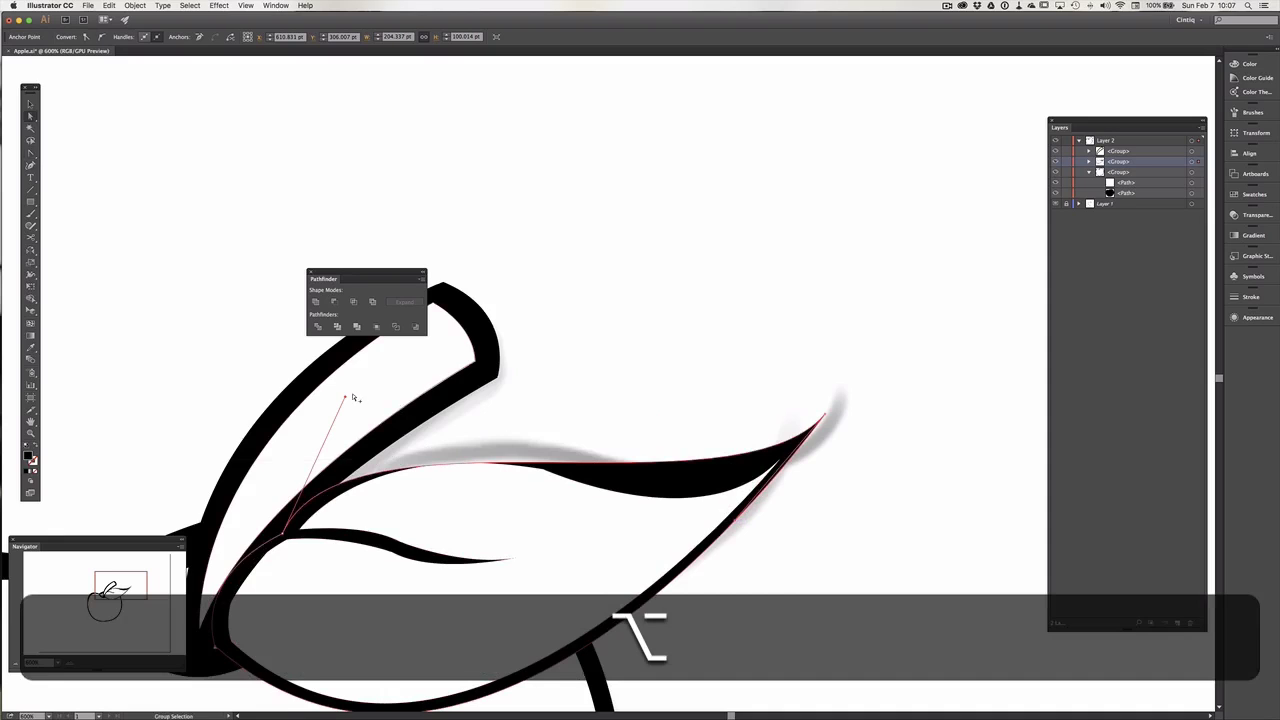
{"action": "left_click_drag", "start_coordinate": [346, 400], "coordinate": [420, 347]}
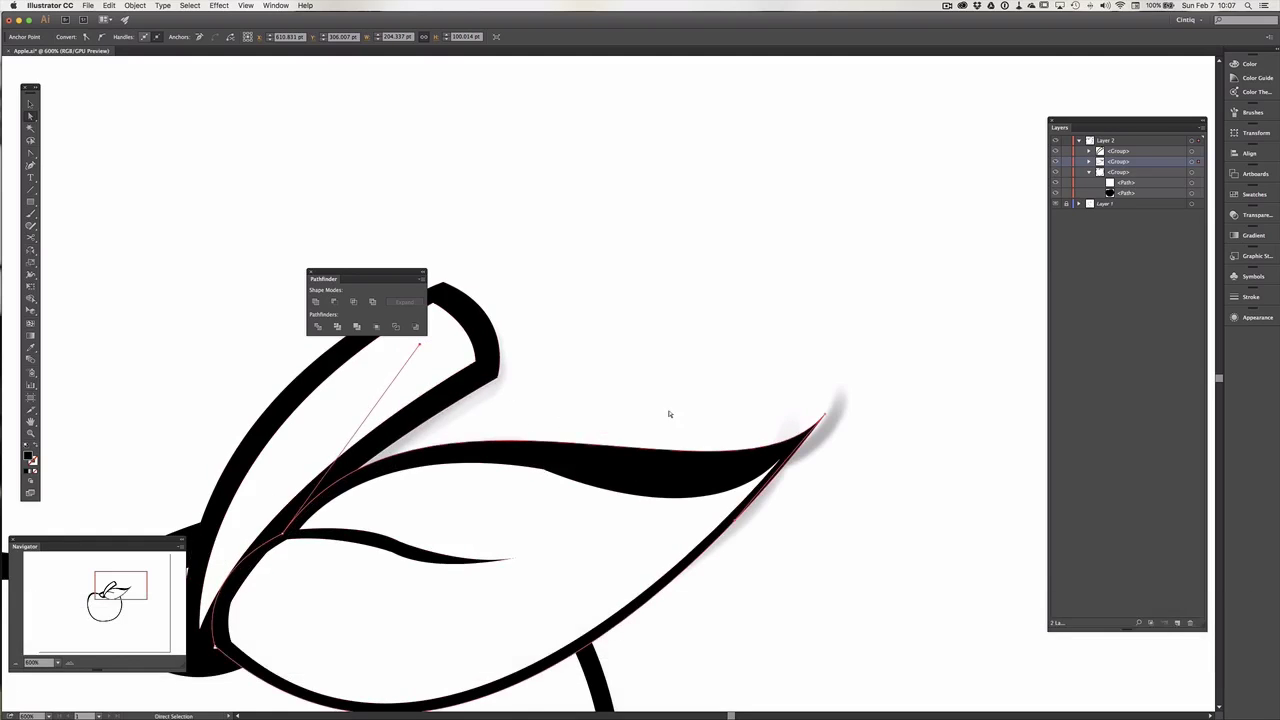
- Smooth the inner leaf path's upper edge by deleting its middle anchor and extending the base handle, and move its tip anchor up toward the leaf tip
{"action": "left_click", "coordinate": [635, 495]}
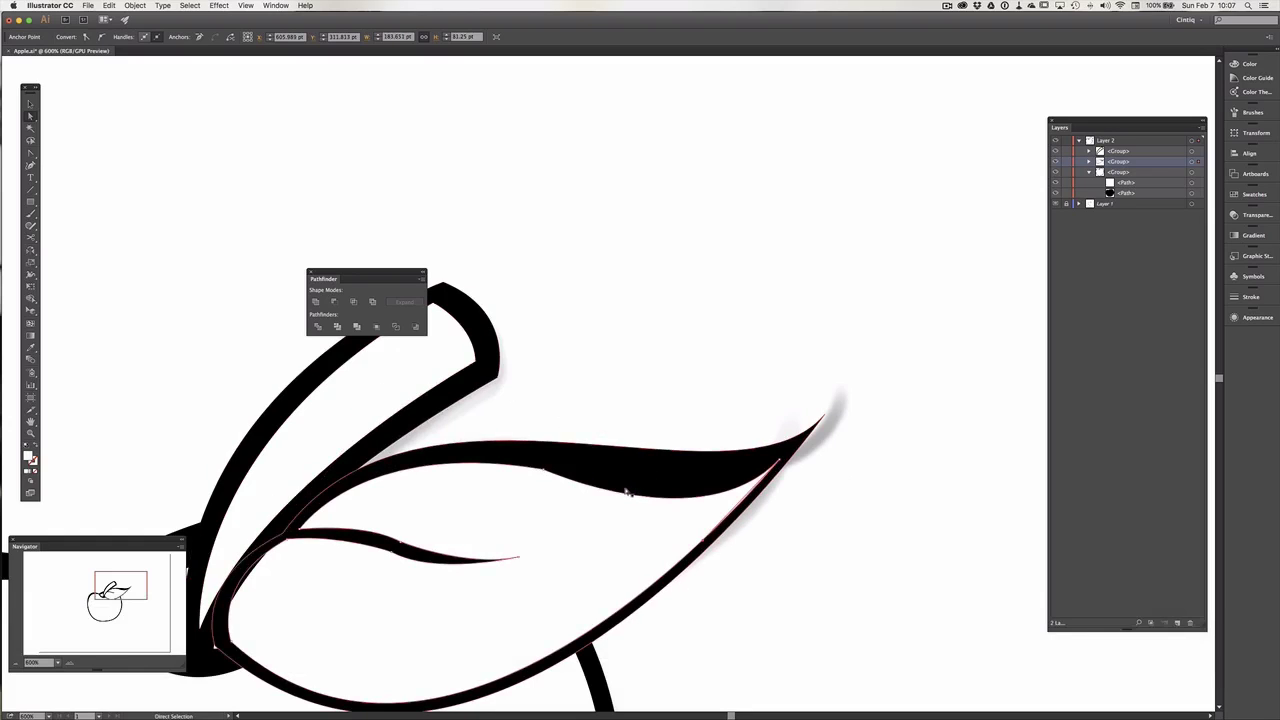
{"action": "key", "text": "minus"}
{"action": "left_click", "coordinate": [550, 472]}
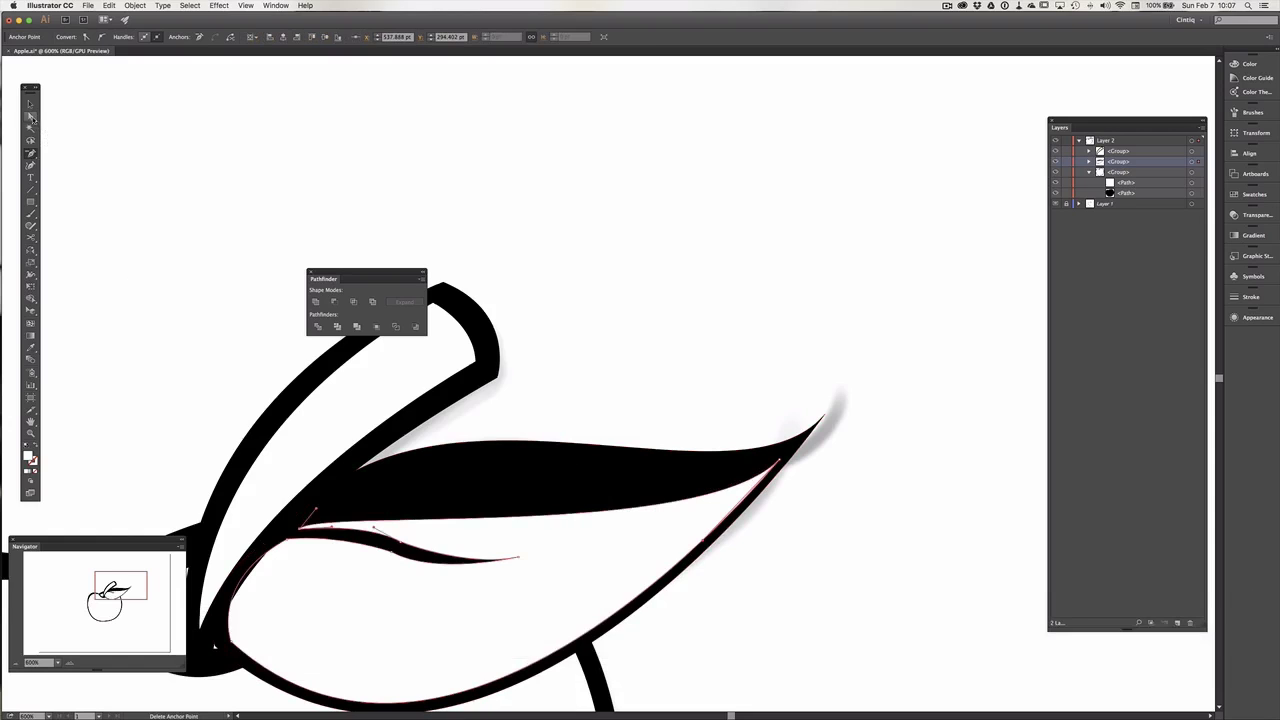
{"action": "left_click", "coordinate": [30, 116]}
{"action": "key", "text": "alt"}
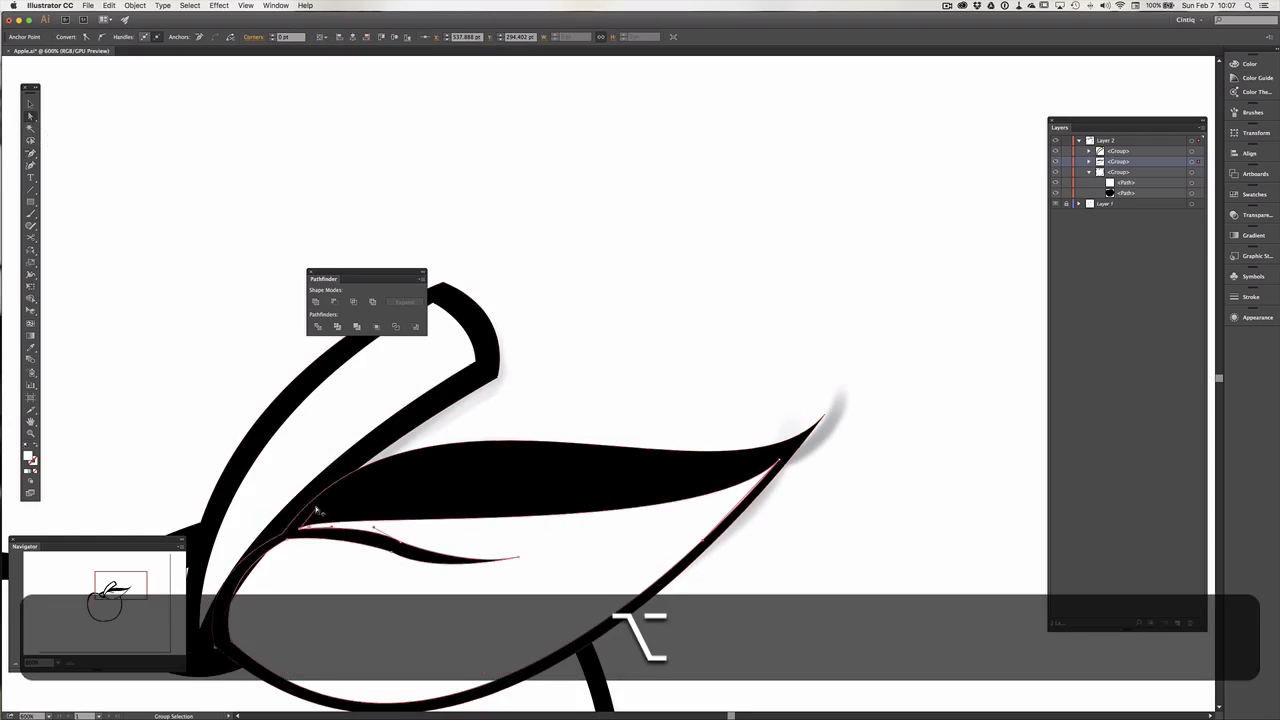
{"action": "left_click_drag", "start_coordinate": [316, 512], "coordinate": [474, 357]}
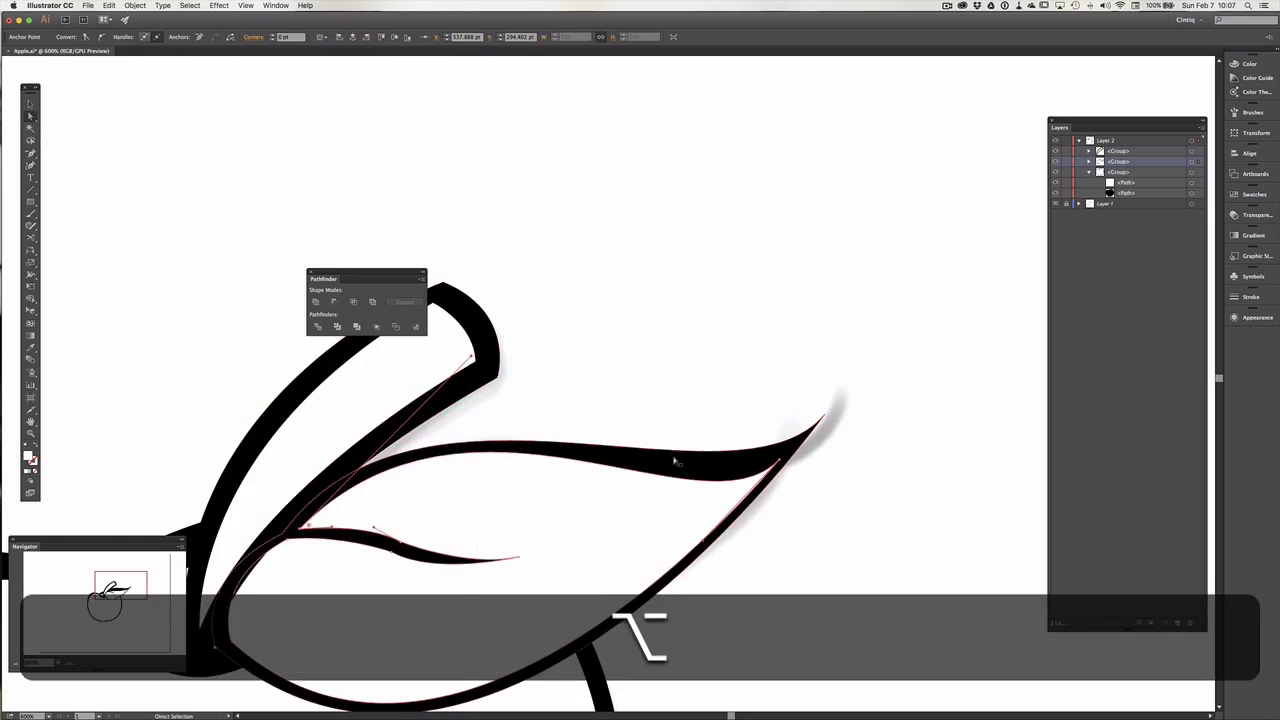
{"action": "left_click_drag", "start_coordinate": [786, 462], "coordinate": [790, 449]}
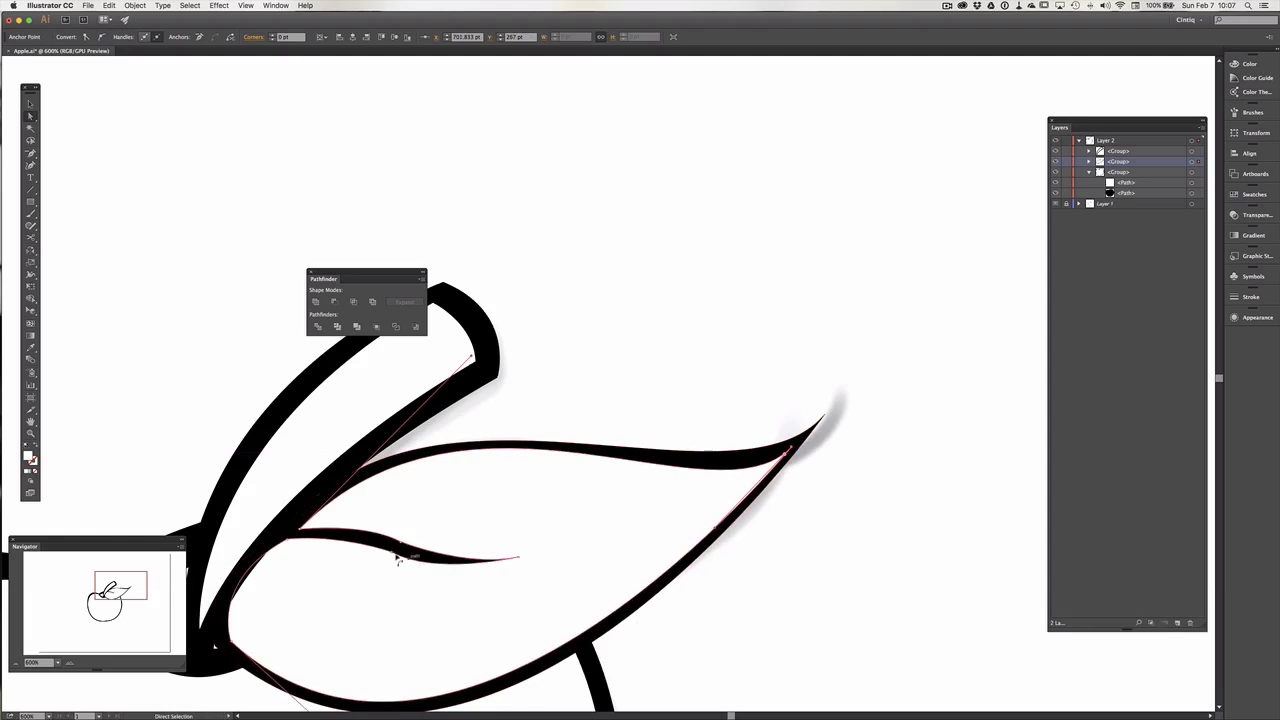
- Delete the middle anchors on both edges of the leaf's centre vein and raise its two base handles to form an upward arch
{"action": "key", "text": "minus"}
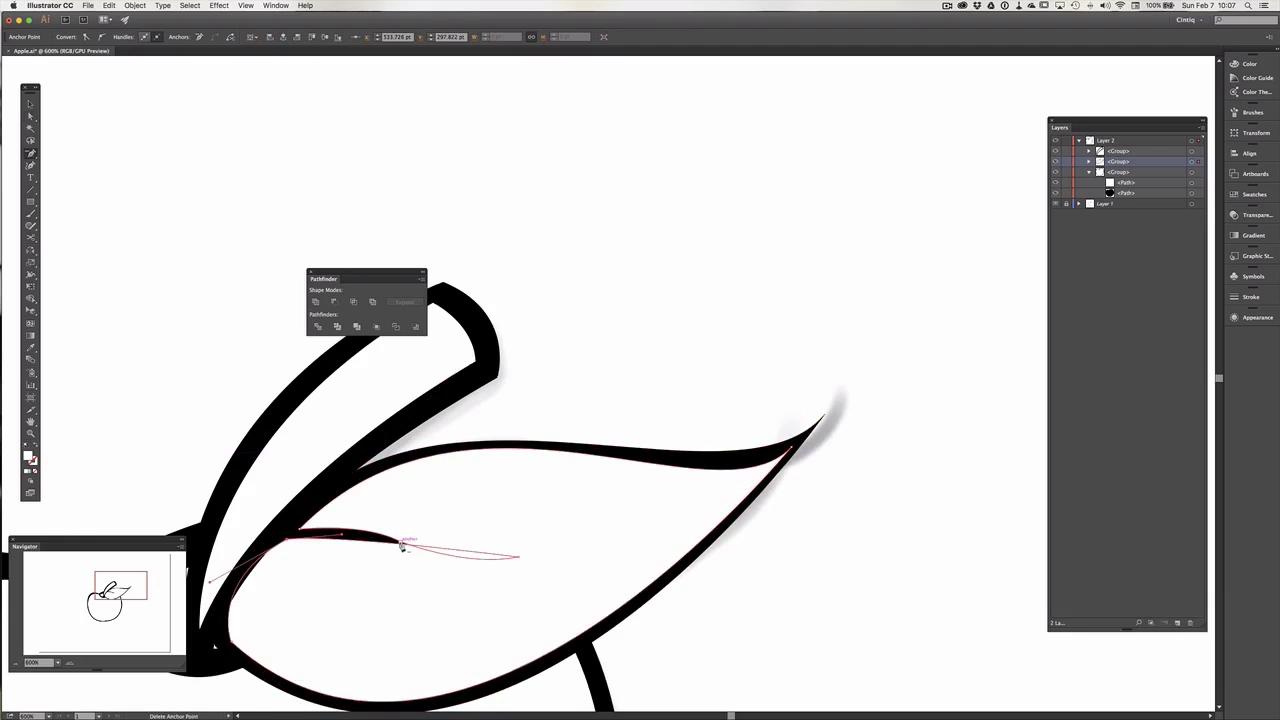
{"action": "left_click", "coordinate": [404, 545]}
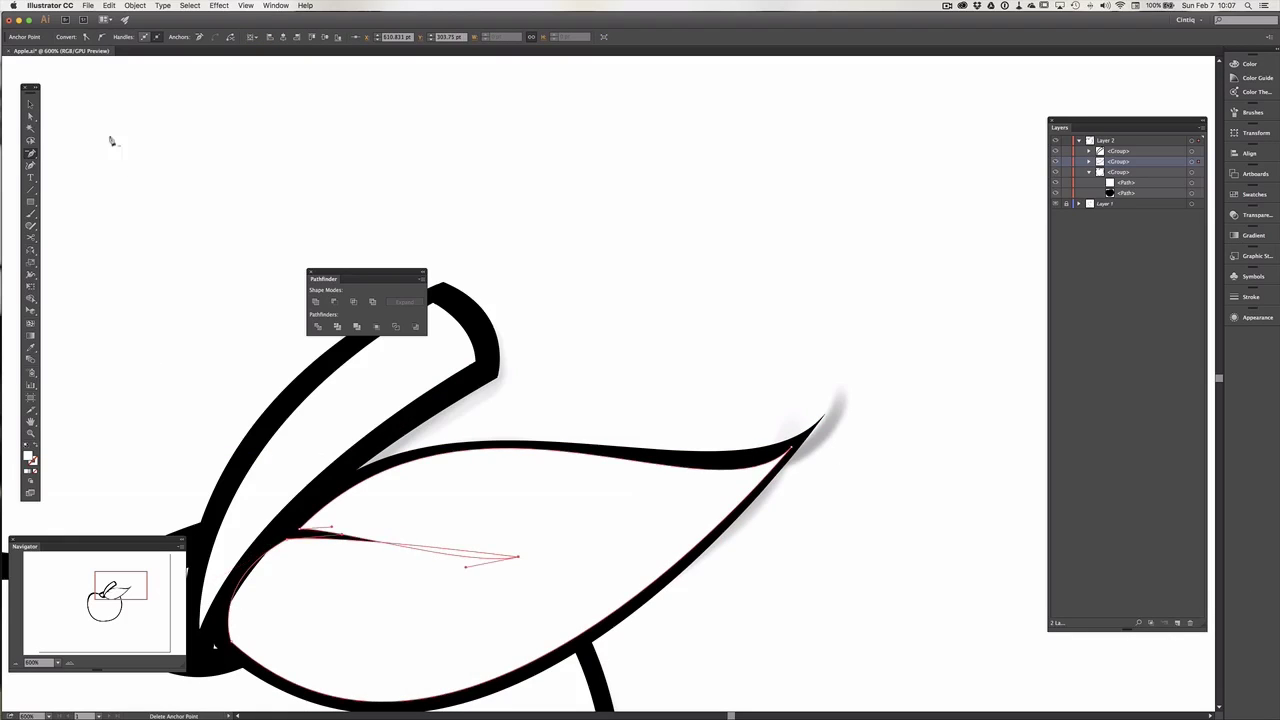
{"action": "left_click", "coordinate": [30, 116]}
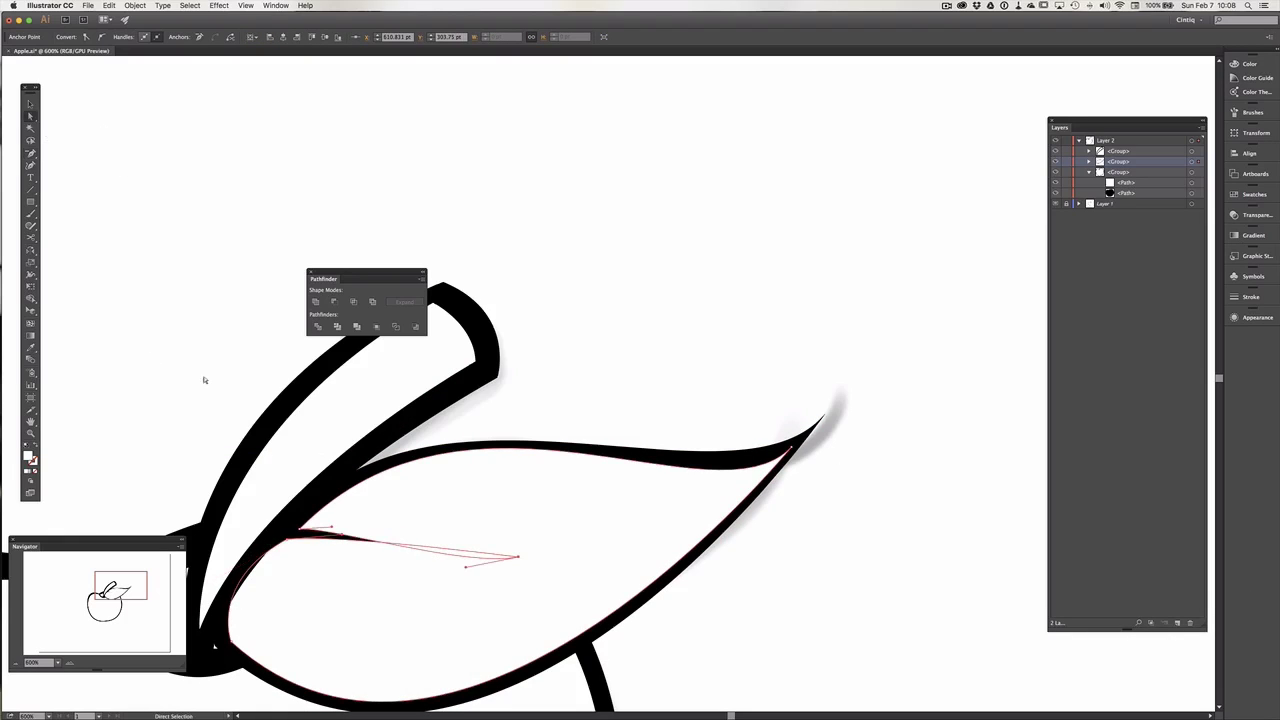
{"action": "key", "text": "alt"}
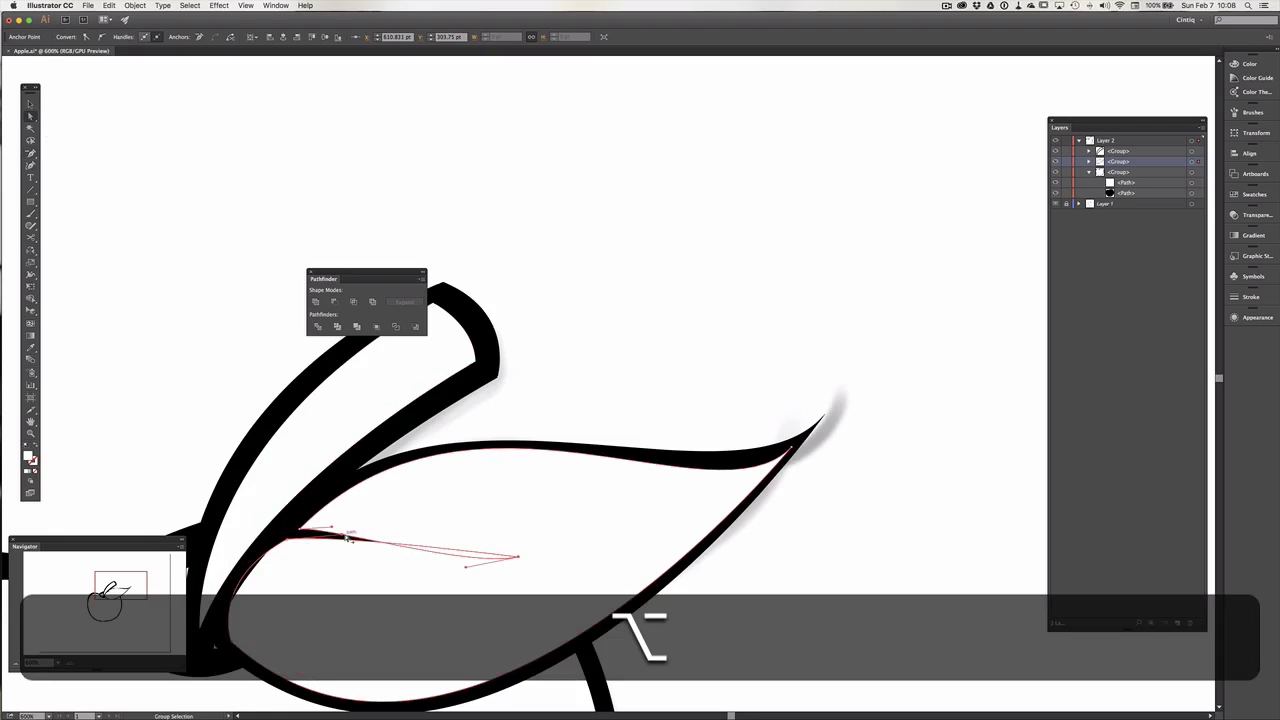
{"action": "mouse_move", "coordinate": [344, 537]}
{"action": "left_mouse_down"}
{"action": "mouse_move", "coordinate": [346, 580]}
{"action": "mouse_move", "coordinate": [365, 600]}
{"action": "left_mouse_up"}
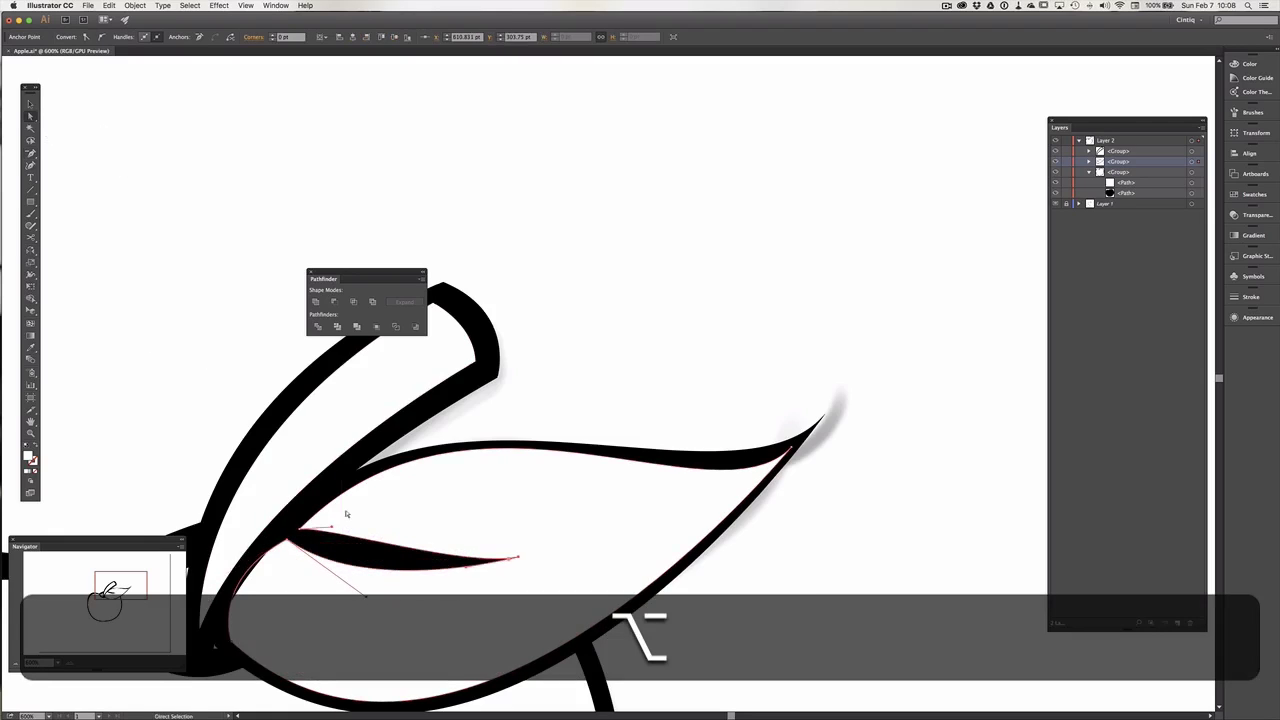
{"action": "left_click_drag", "start_coordinate": [332, 527], "coordinate": [386, 485], "text": "alt"}
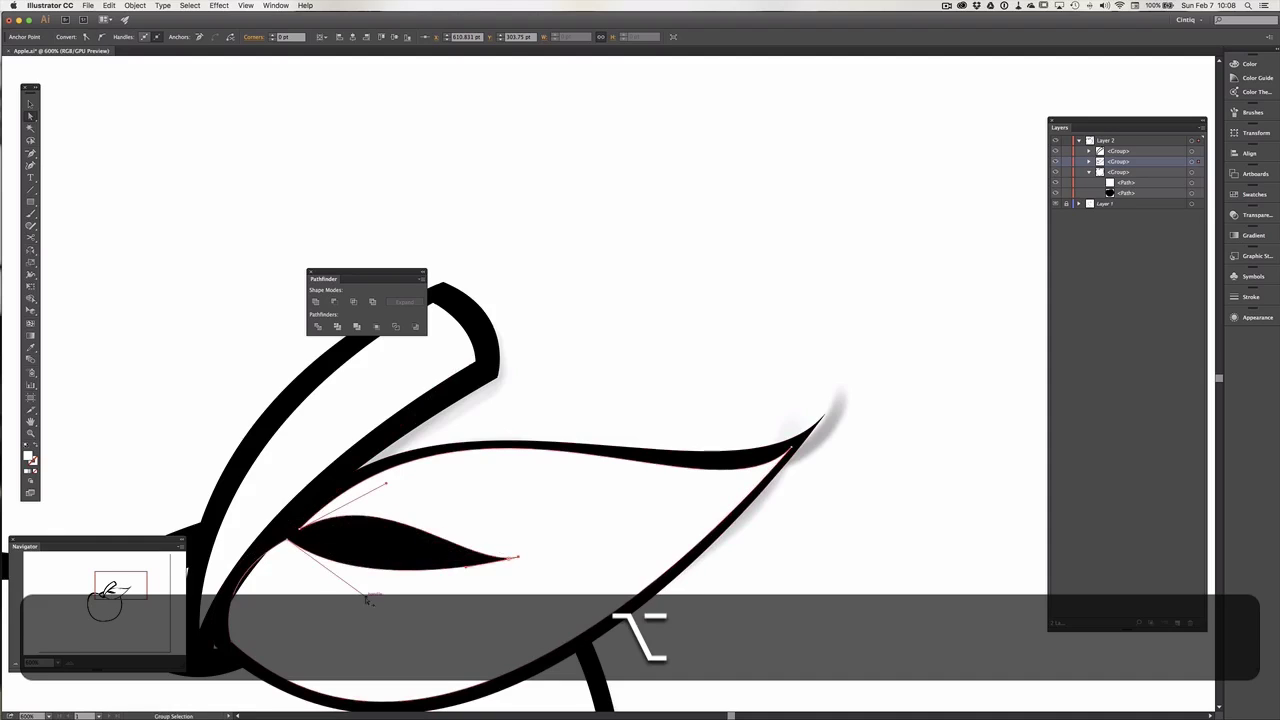
{"action": "left_click_drag", "start_coordinate": [367, 600], "coordinate": [360, 516], "text": "alt"}
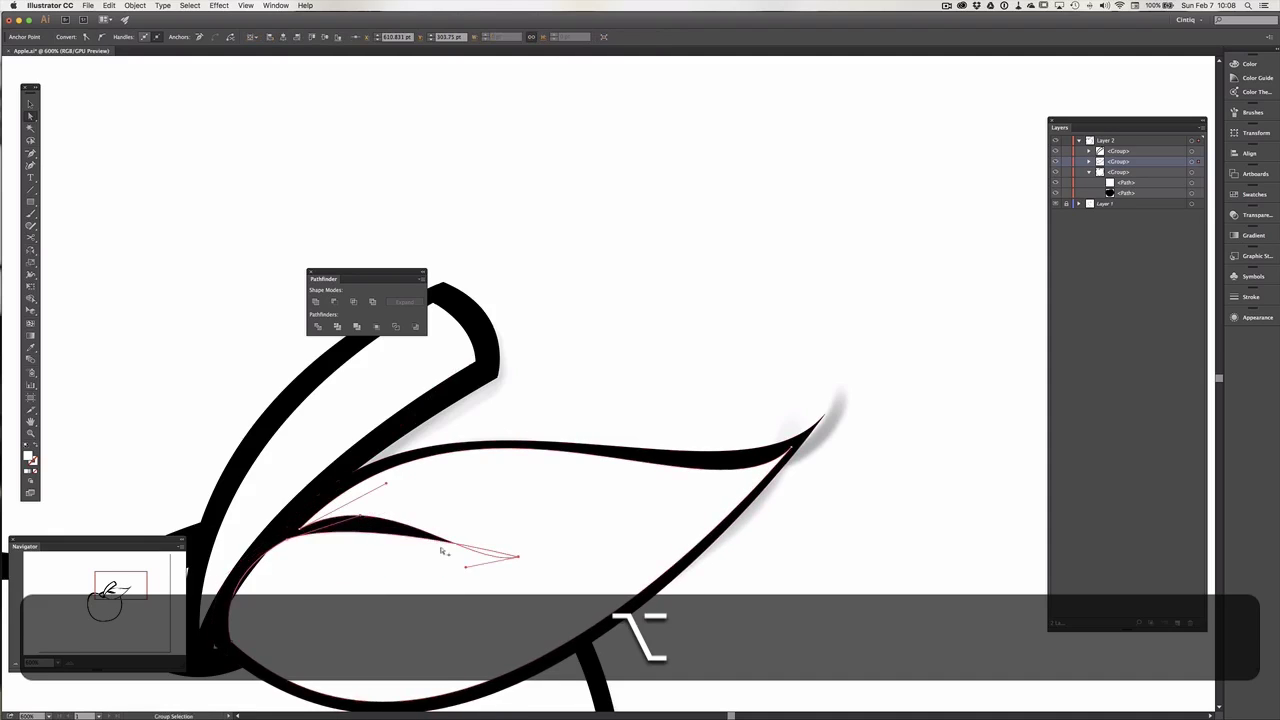
- Pull direction handles out of the vein's tip anchor and adjust each separately so the vein tapers to a curved, pointed end
{"action": "key", "text": "shift+c"}
{"action": "left_click", "coordinate": [518, 556]}
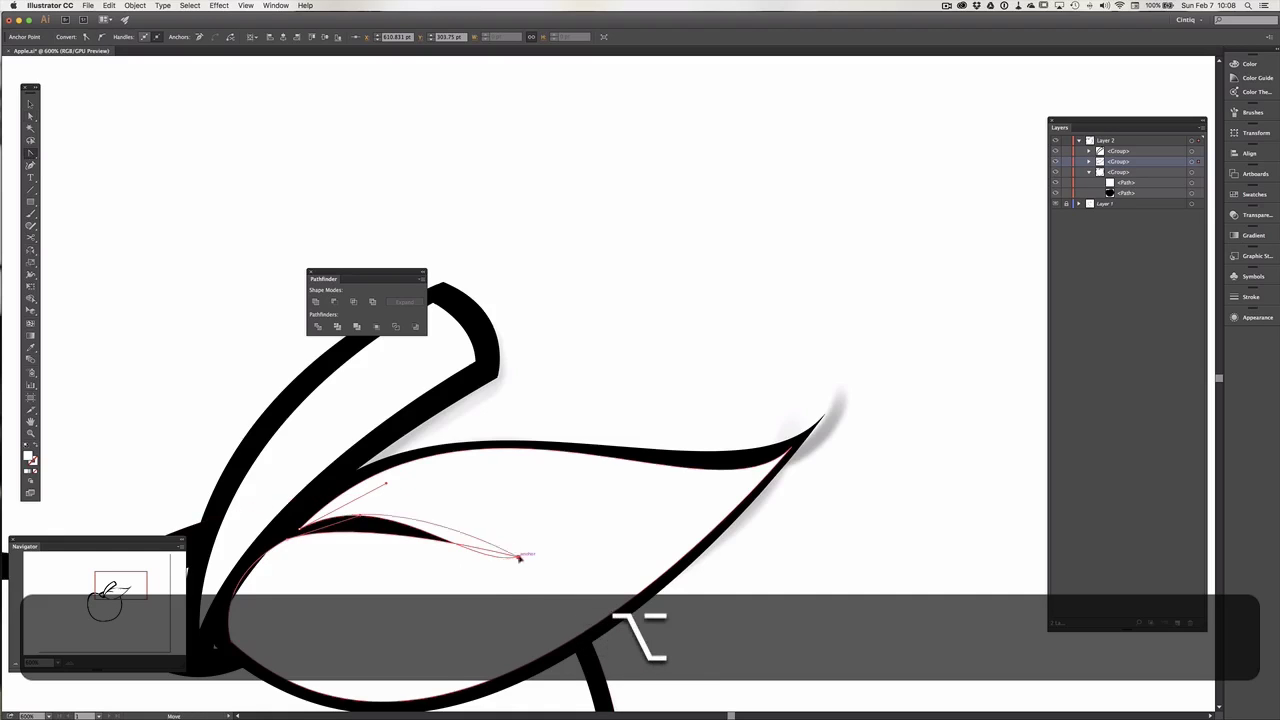
{"action": "left_click_drag", "start_coordinate": [518, 556], "coordinate": [516, 591], "text": "alt"}
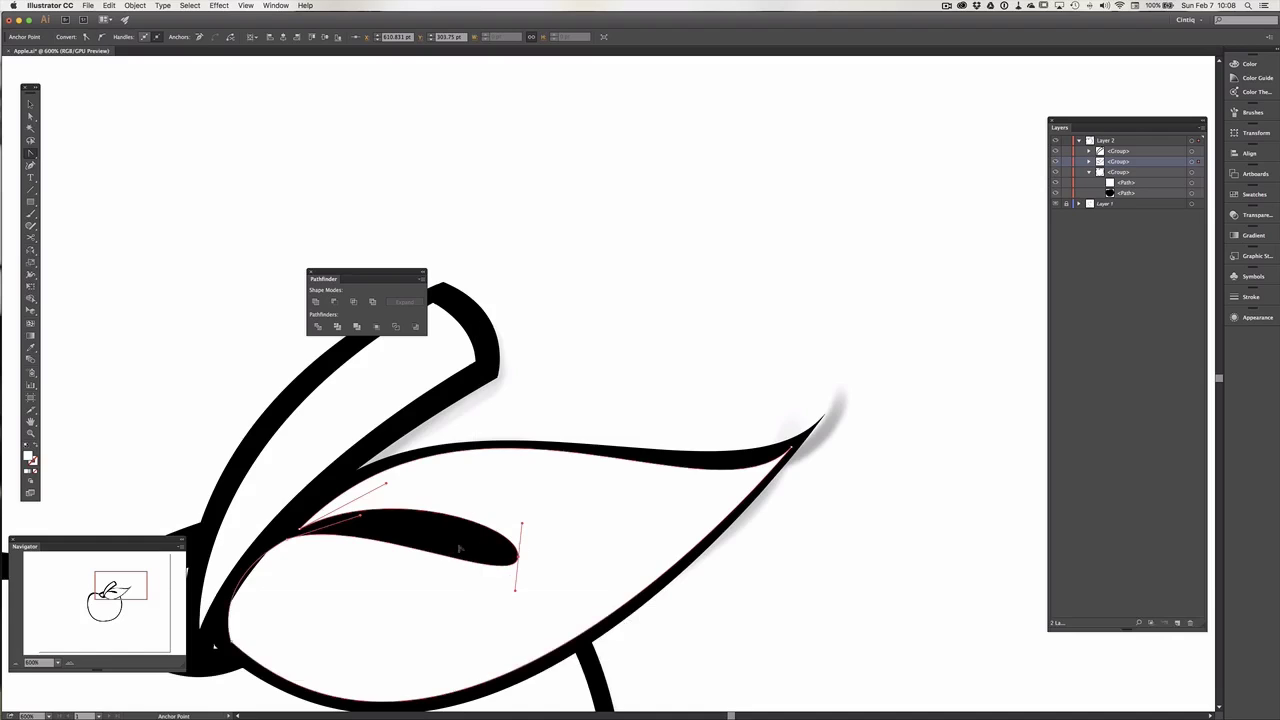
{"action": "key", "text": "a"}
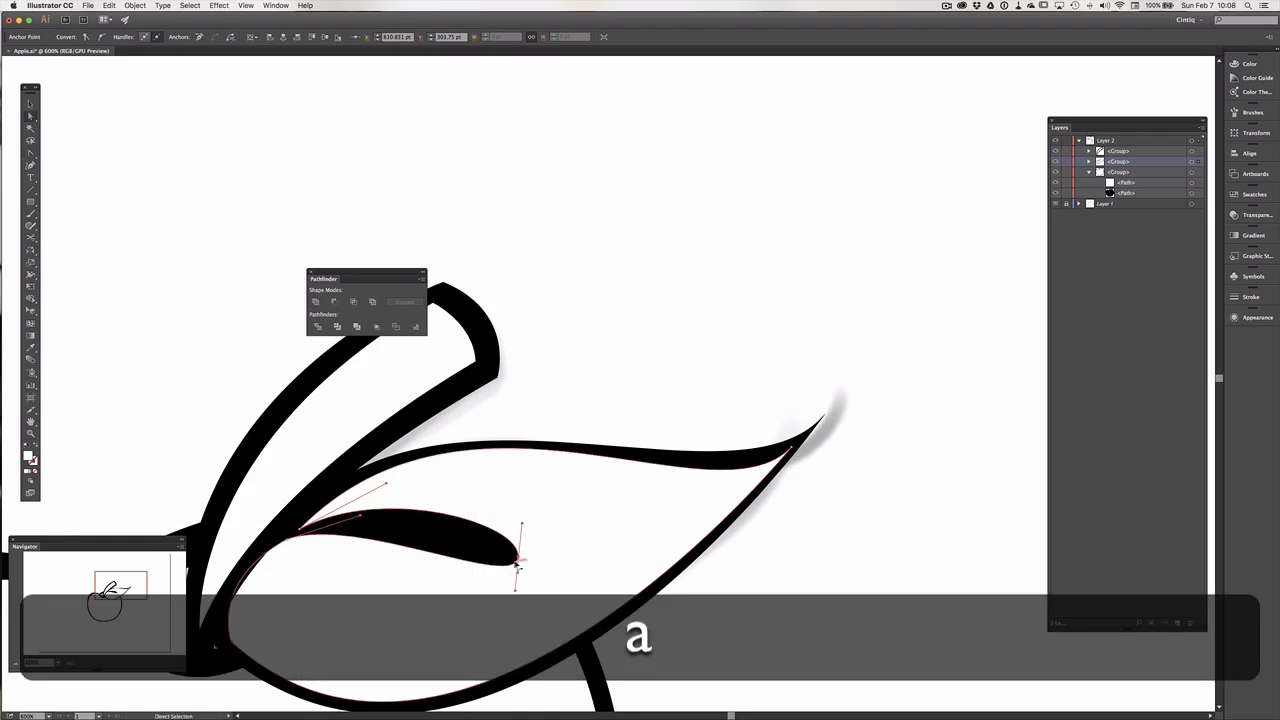
{"action": "left_click_drag", "start_coordinate": [521, 522], "coordinate": [518, 541], "text": "alt"}
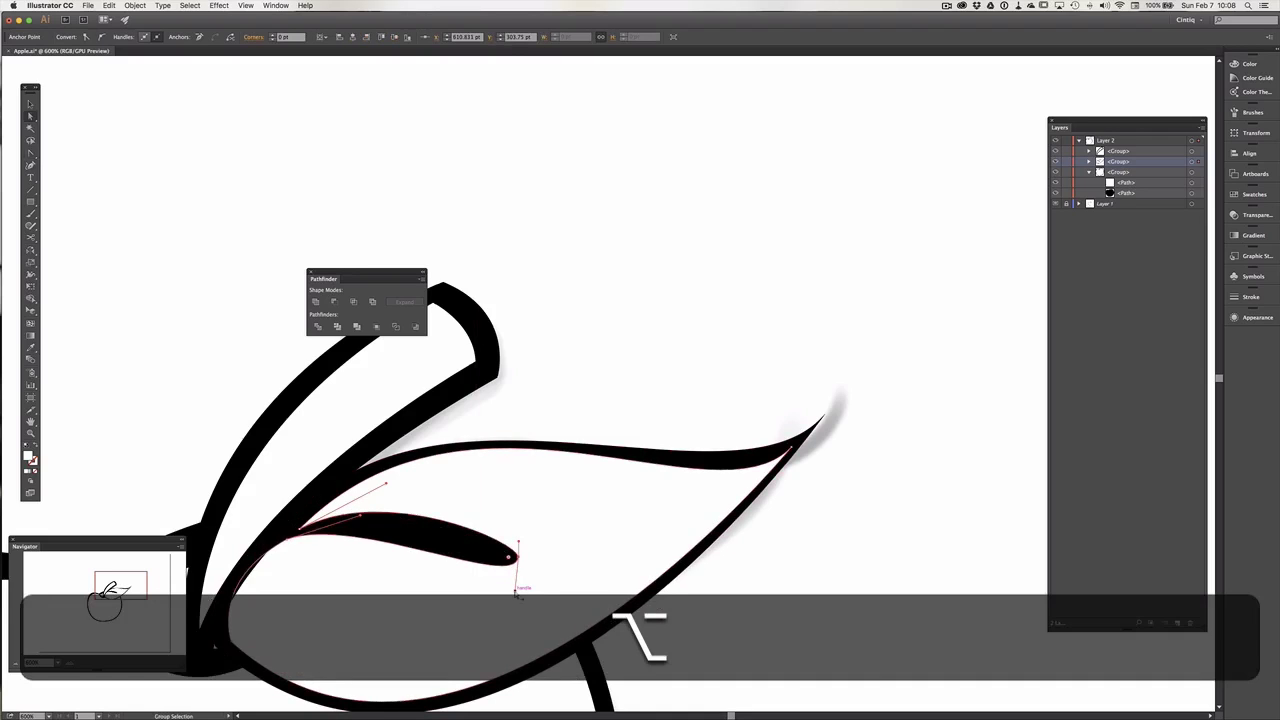
{"action": "left_click_drag", "start_coordinate": [515, 590], "coordinate": [470, 524], "text": "alt"}
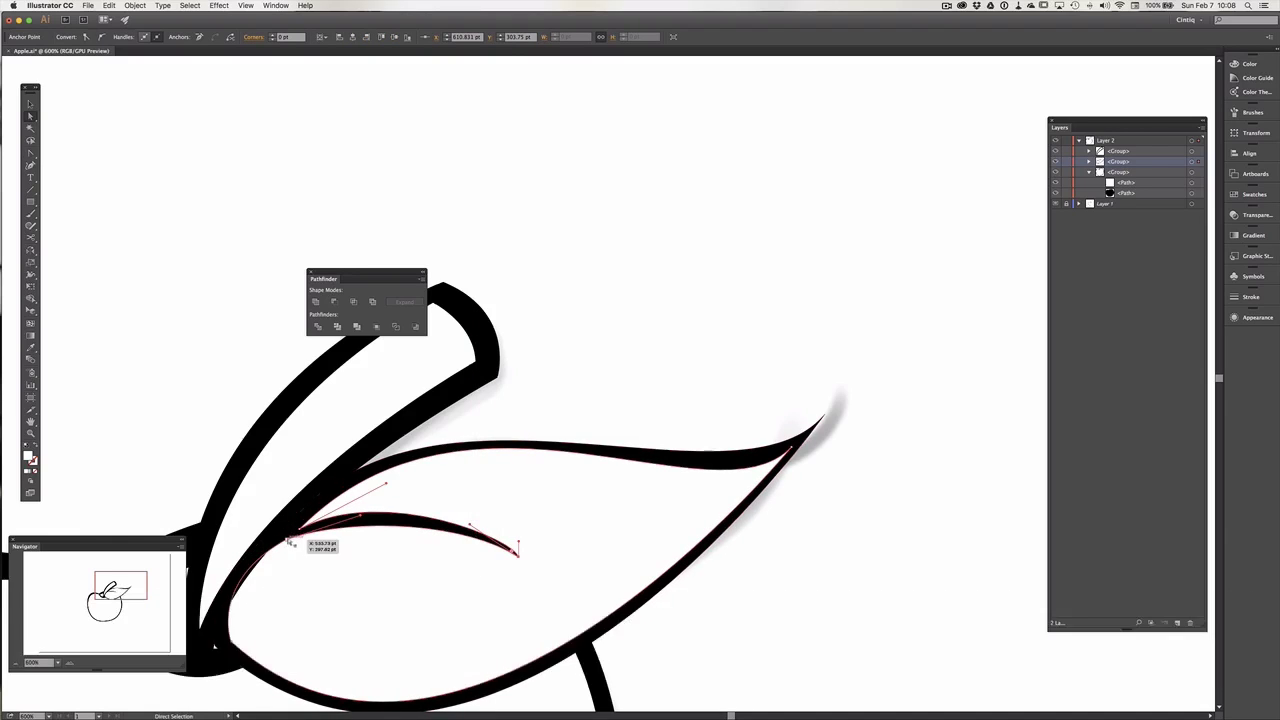
- Extend the lower handle of the outer leaf path's base anchor slightly outward to refine the leaf's lower line, and clear the selection
{"action": "left_click_drag", "start_coordinate": [287, 541], "coordinate": [419, 515]}
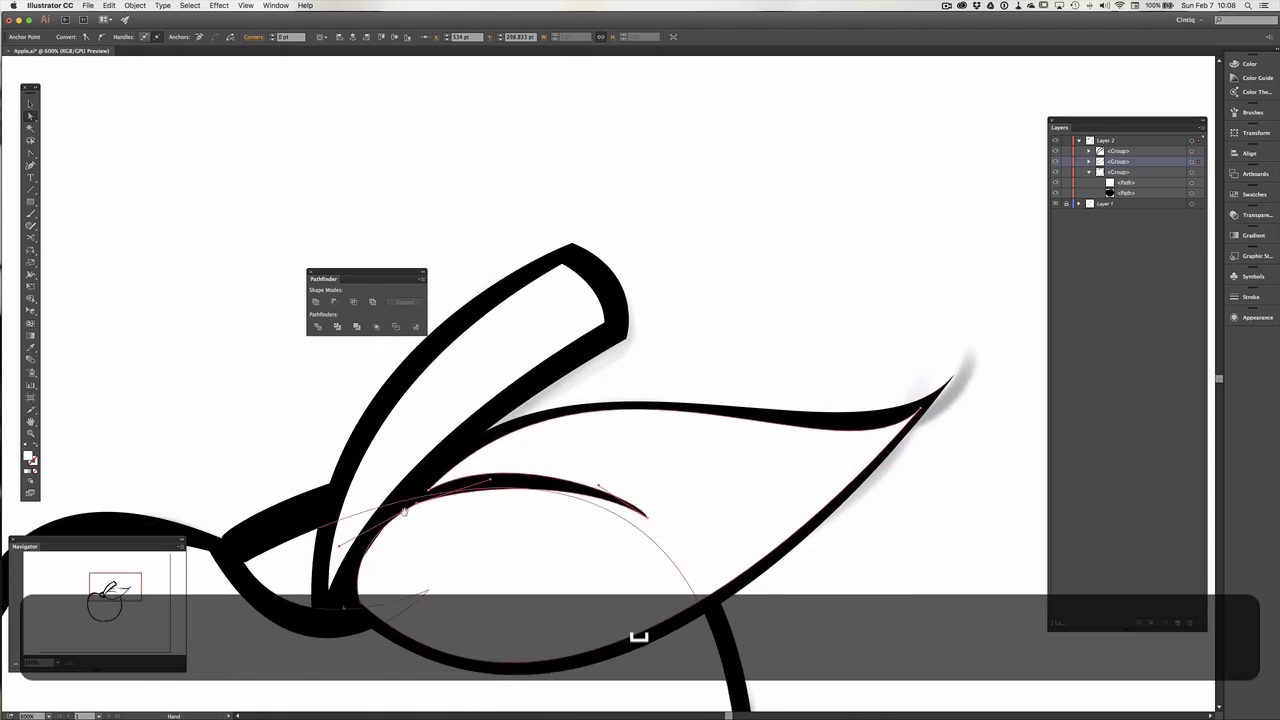
{"action": "left_click_drag", "start_coordinate": [344, 607], "coordinate": [345, 608]}
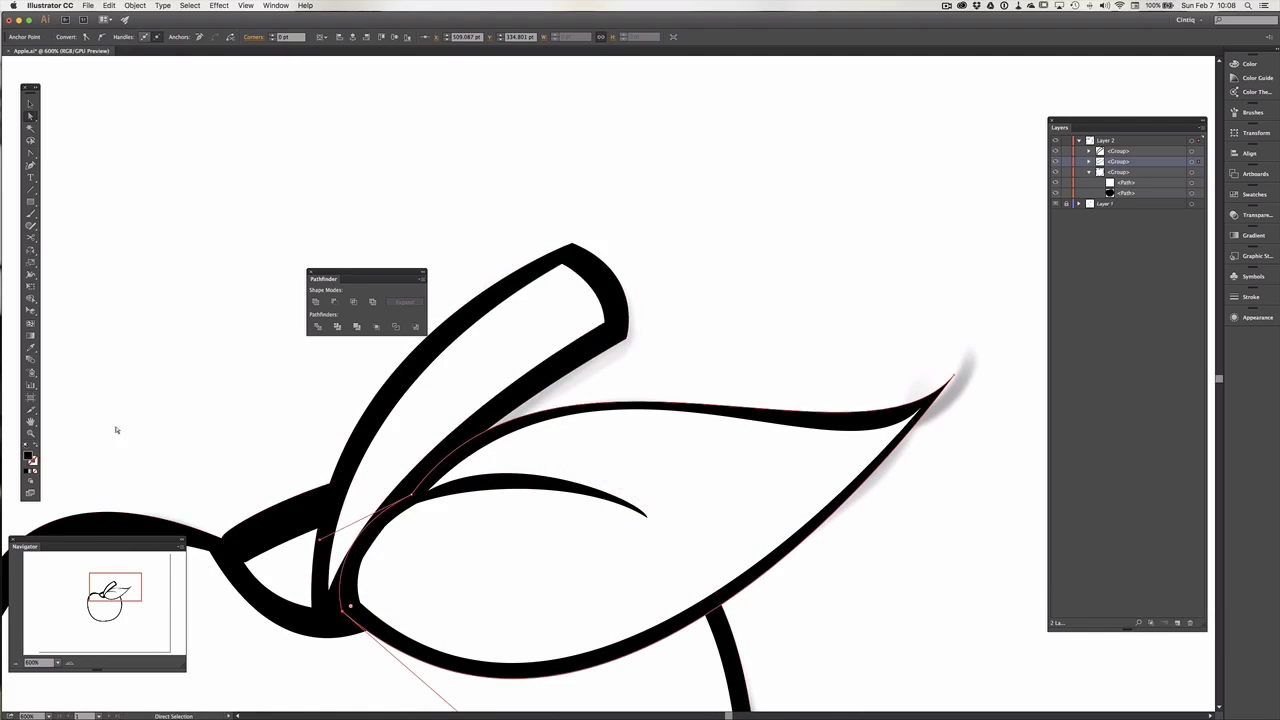
{"action": "left_click", "coordinate": [30, 433]}
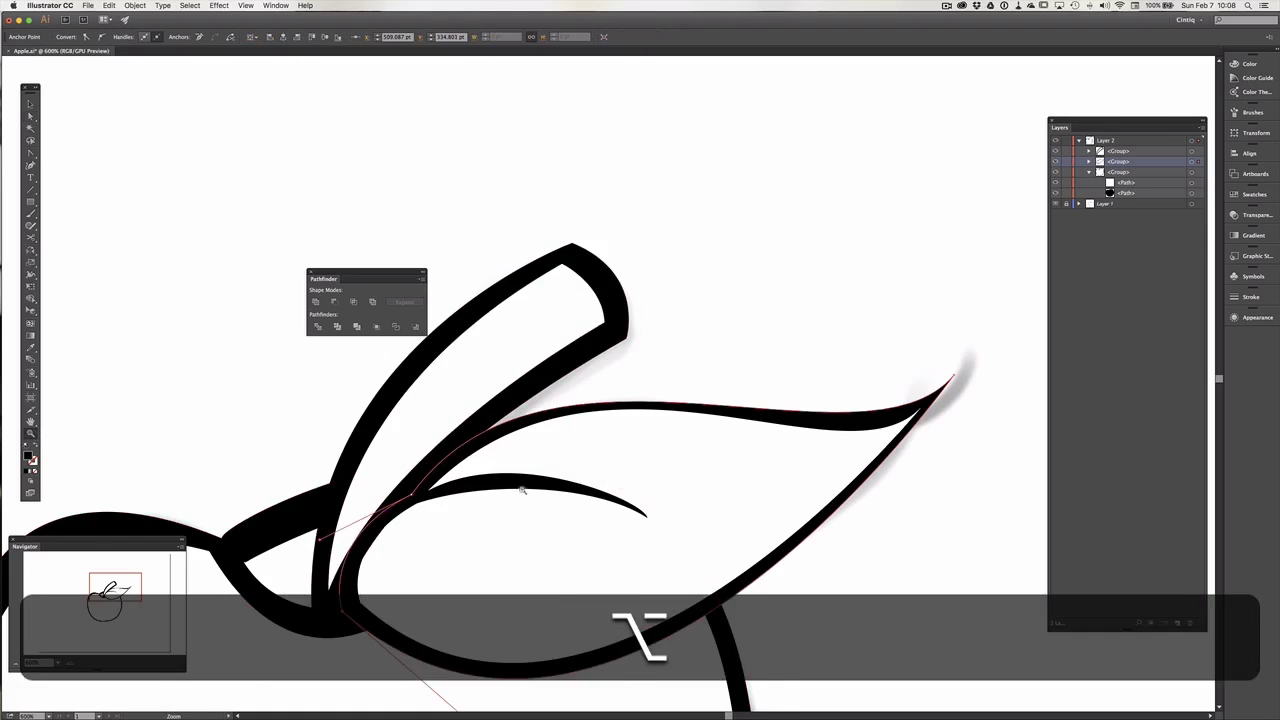
{"action": "left_click", "coordinate": [521, 484], "text": "alt"}
{"action": "left_click_drag", "start_coordinate": [588, 419], "coordinate": [500, 489]}
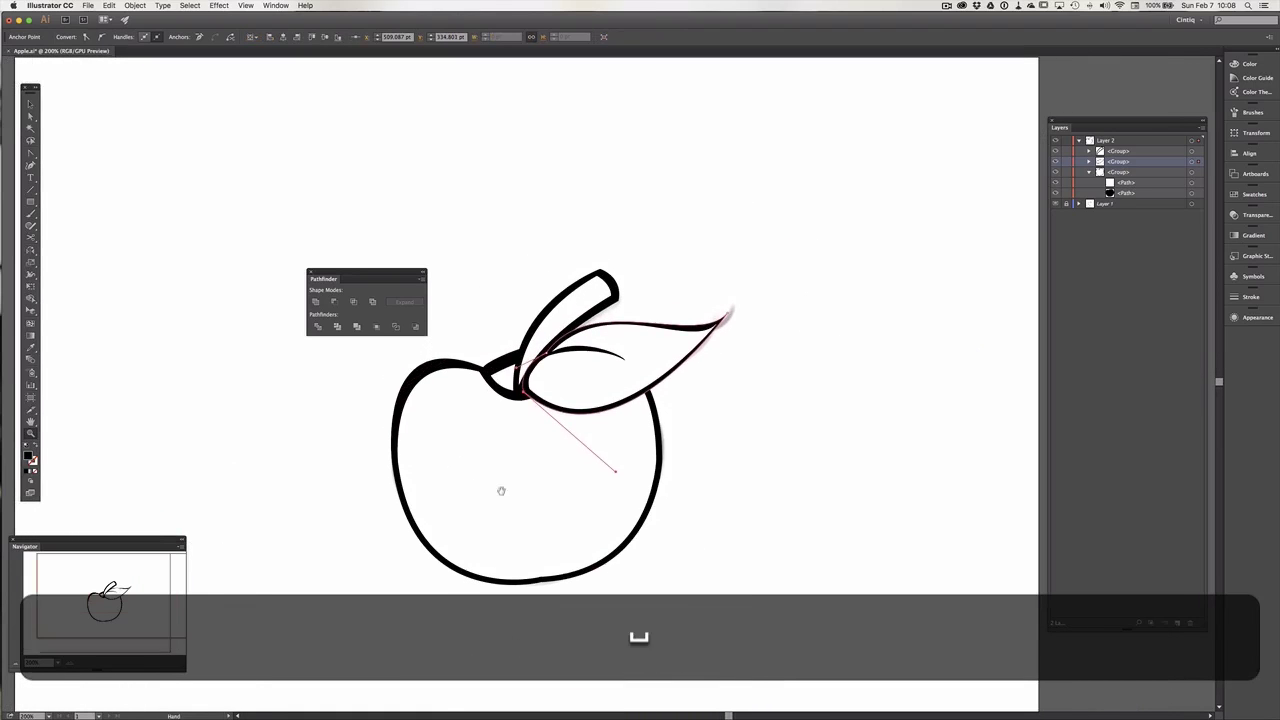
{"action": "key", "text": "a"}
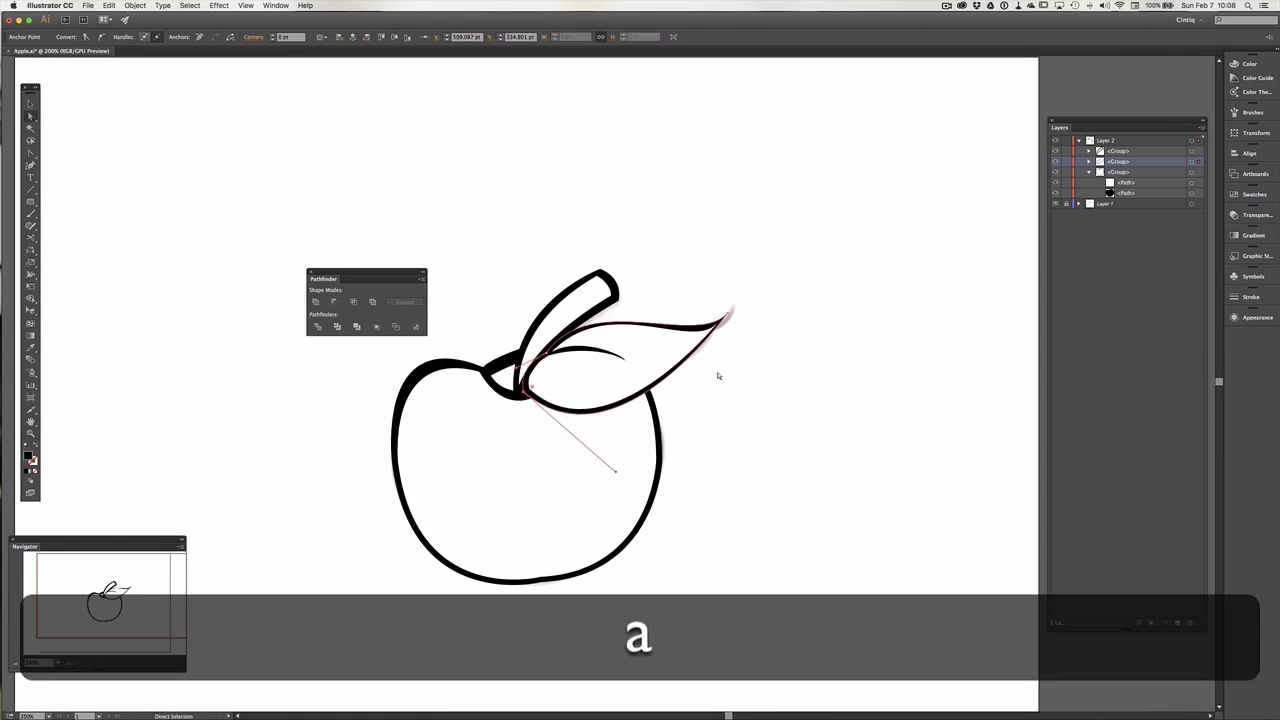
{"action": "key", "text": "alt"}
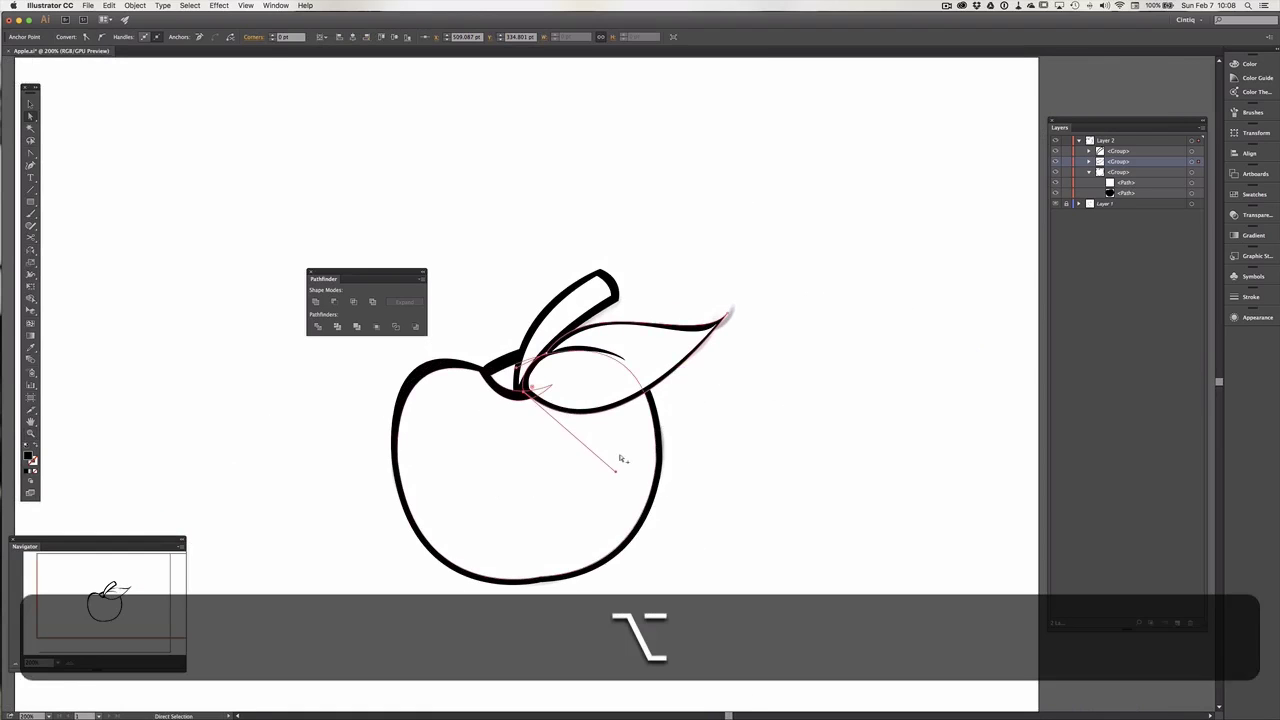
{"action": "left_click_drag", "start_coordinate": [608, 476], "coordinate": [625, 469]}
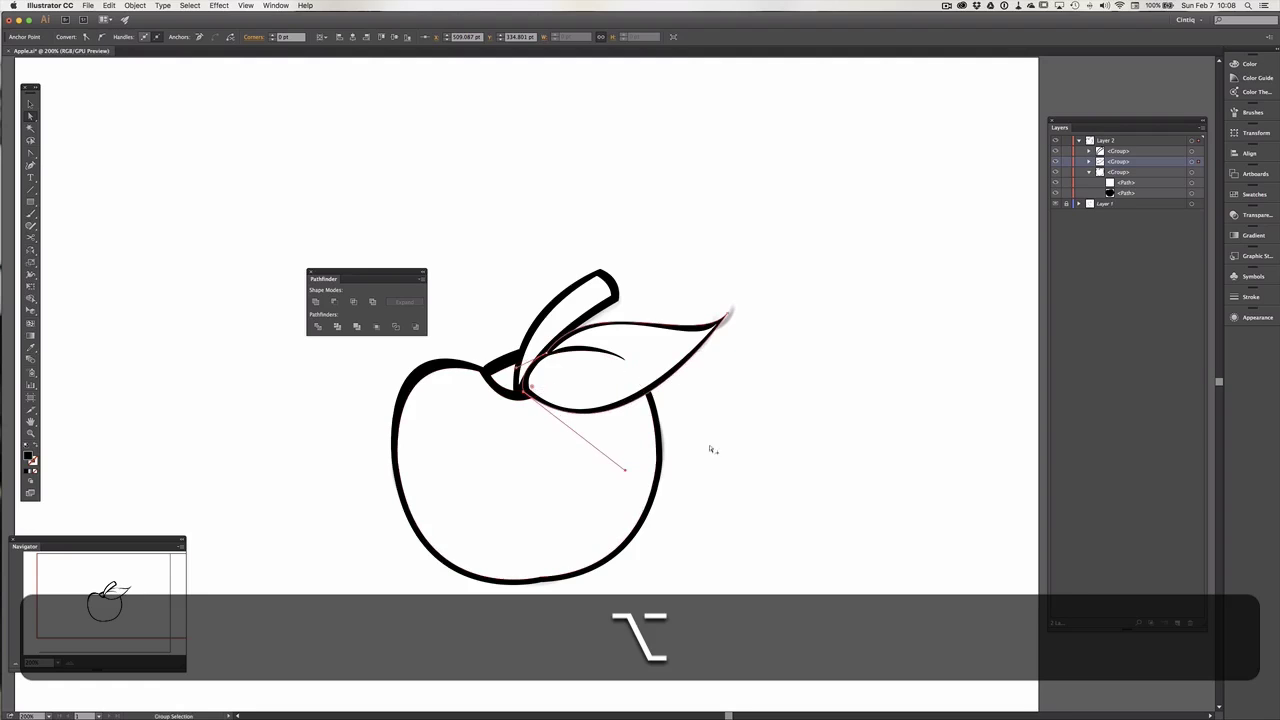
{"action": "left_click", "coordinate": [768, 382]}
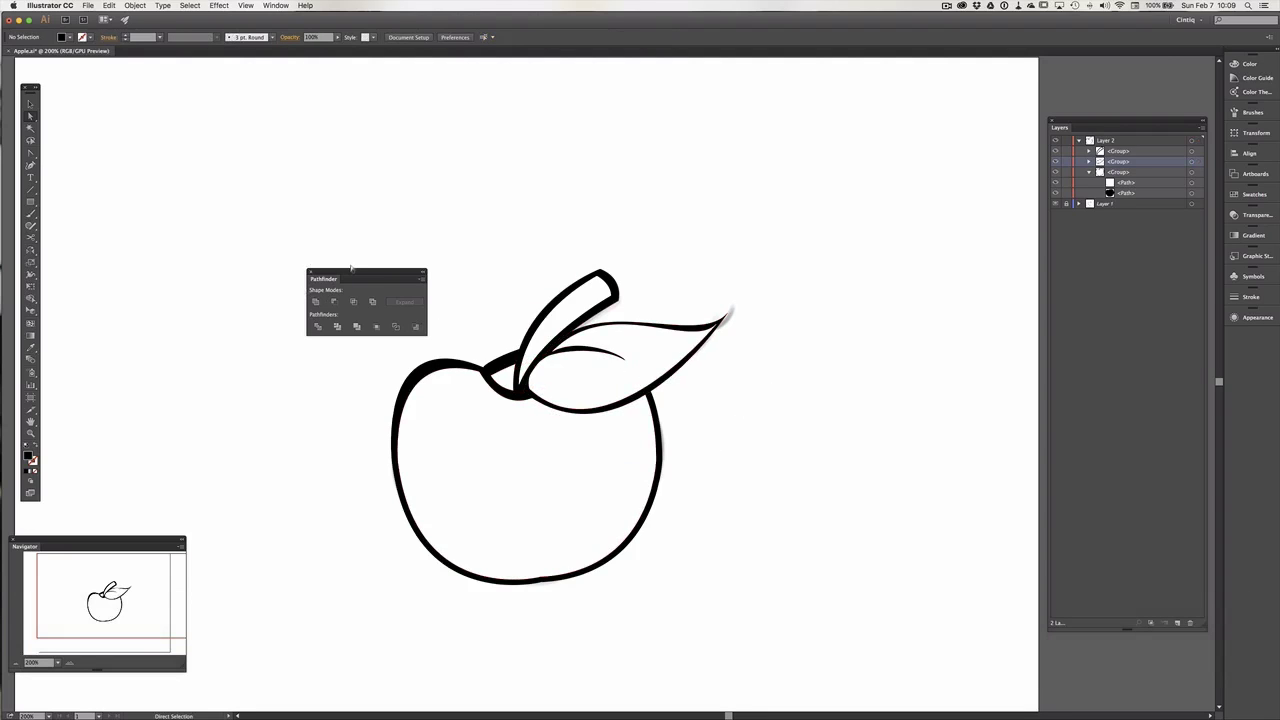
- Move the Pathfinder panel clear of the artwork and lengthen the outer leaf path's upper base handle to thicken the leaf's upper line
{"action": "left_click_drag", "start_coordinate": [351, 268], "coordinate": [255, 214]}
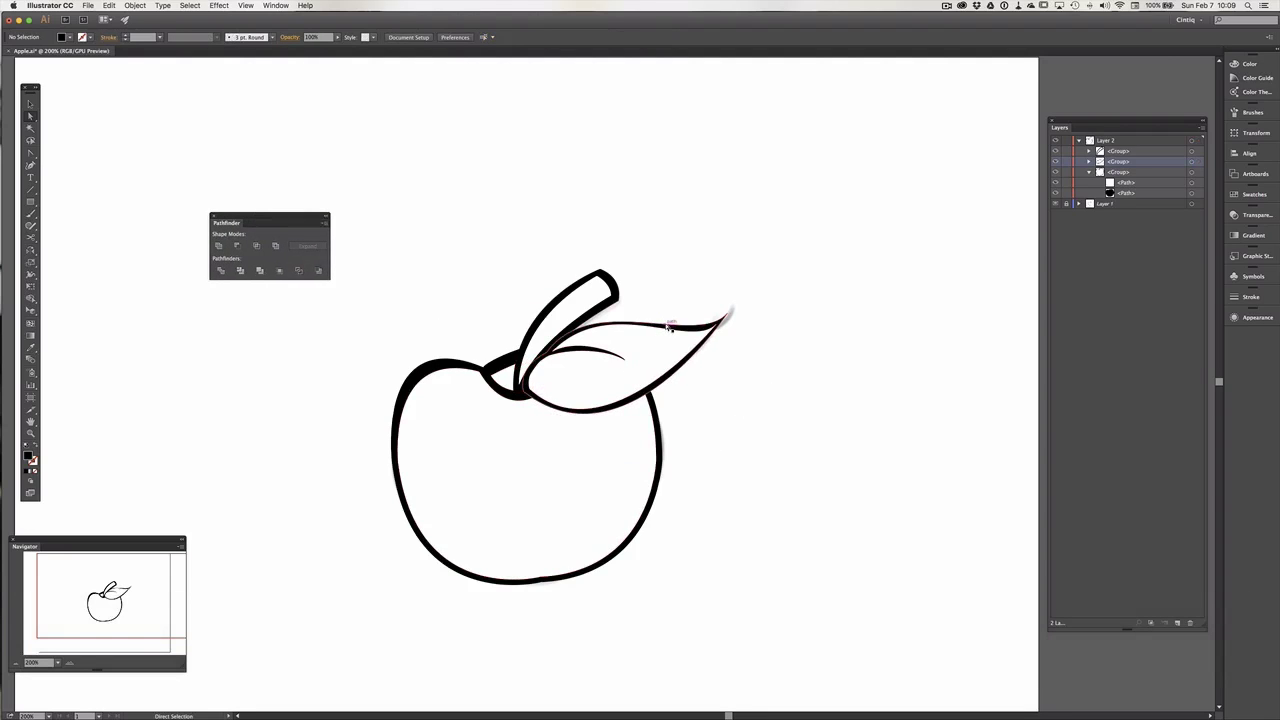
{"action": "left_click", "coordinate": [669, 327]}
{"action": "key", "text": "alt"}
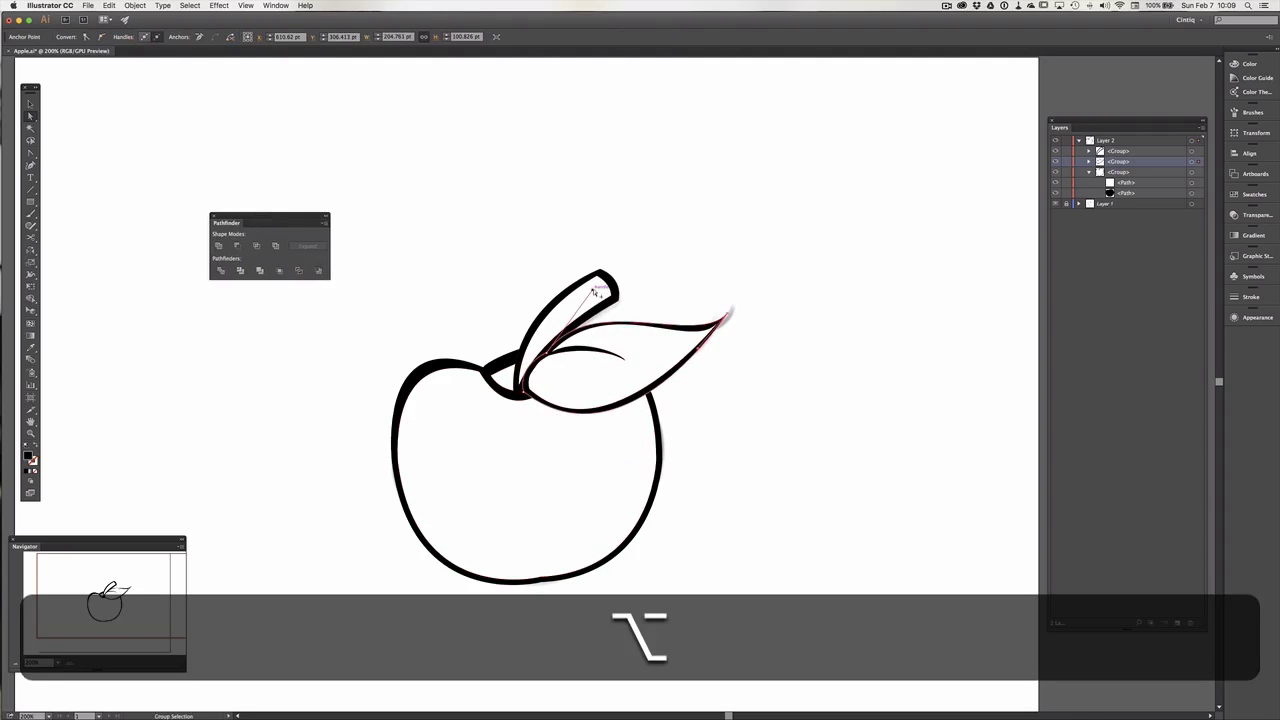
{"action": "left_click_drag", "start_coordinate": [592, 290], "coordinate": [603, 277]}
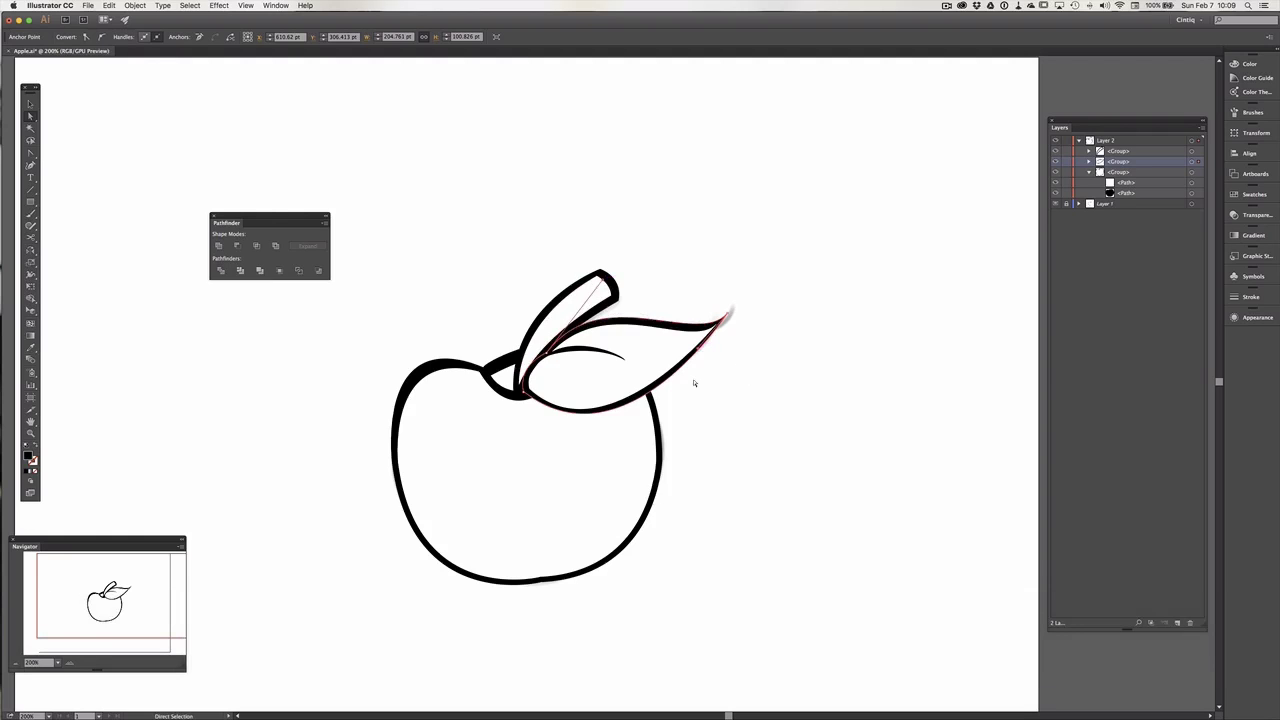
- Move the inner apple body path's anchor at the stem notch slightly to adjust the line thickness there
{"action": "key", "text": "space"}
{"action": "left_click_drag", "start_coordinate": [526, 503], "coordinate": [596, 437]}
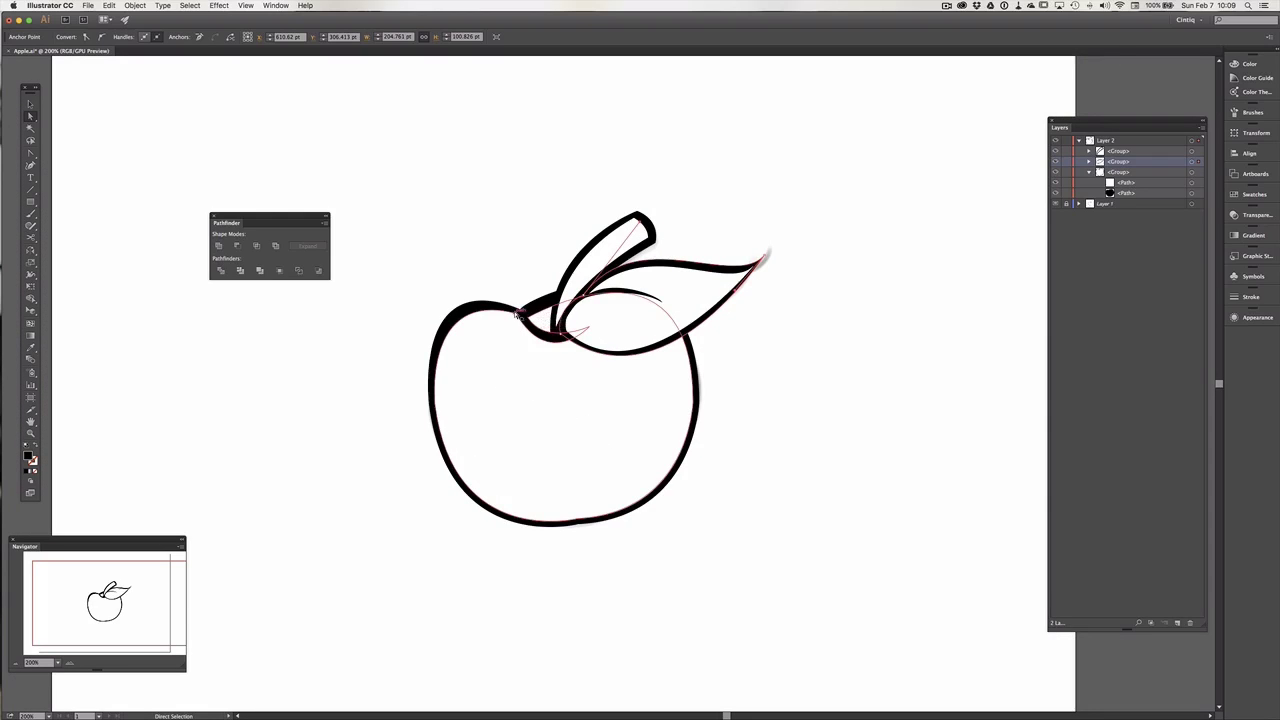
{"action": "left_click_drag", "start_coordinate": [521, 316], "coordinate": [506, 320]}
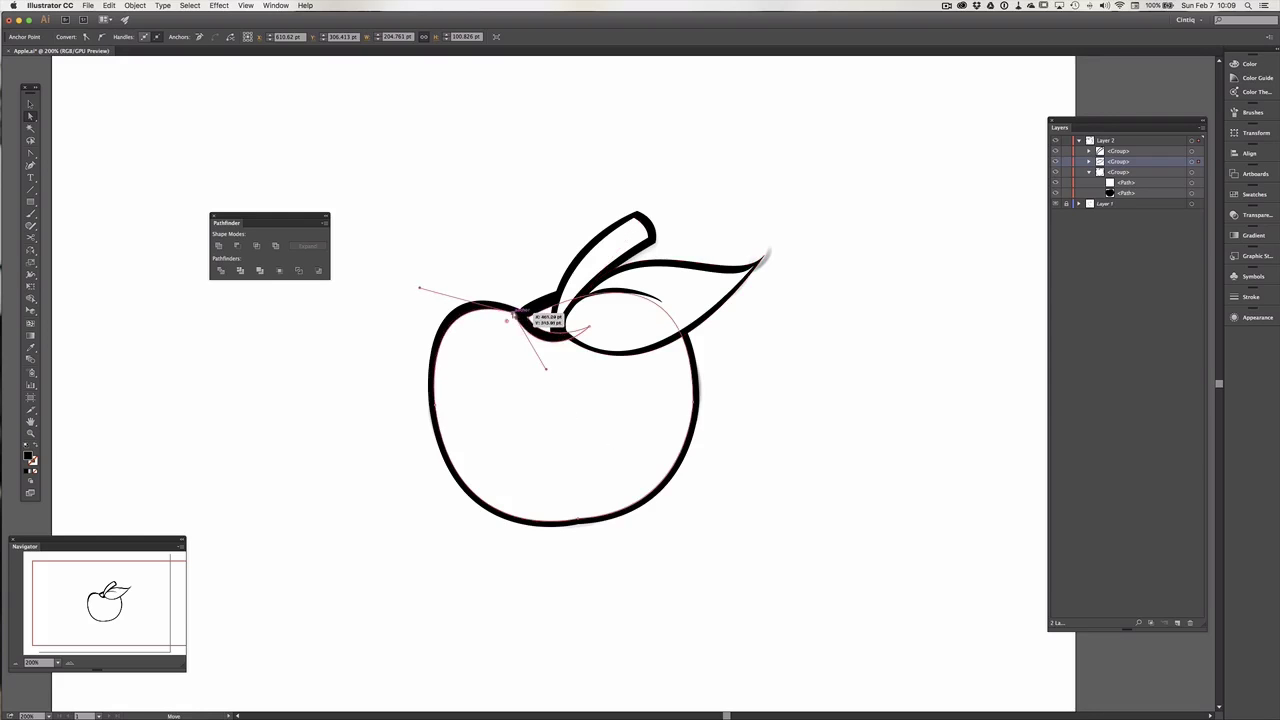